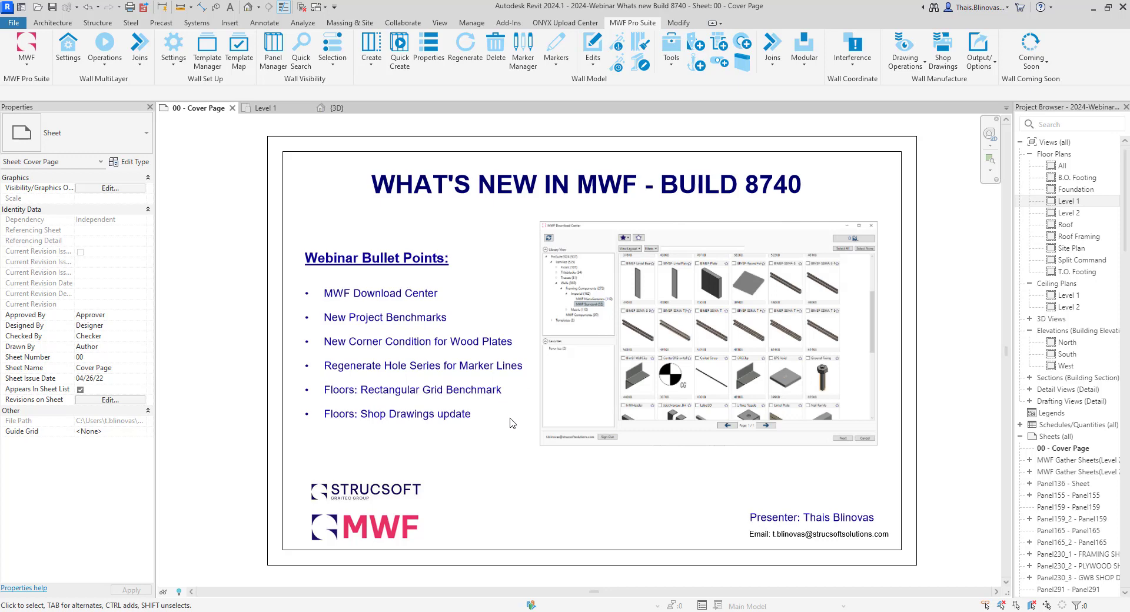
- Switch to the Level 1 floor plan, open the MWF Download Center and sign out of the current account
click(281, 116)
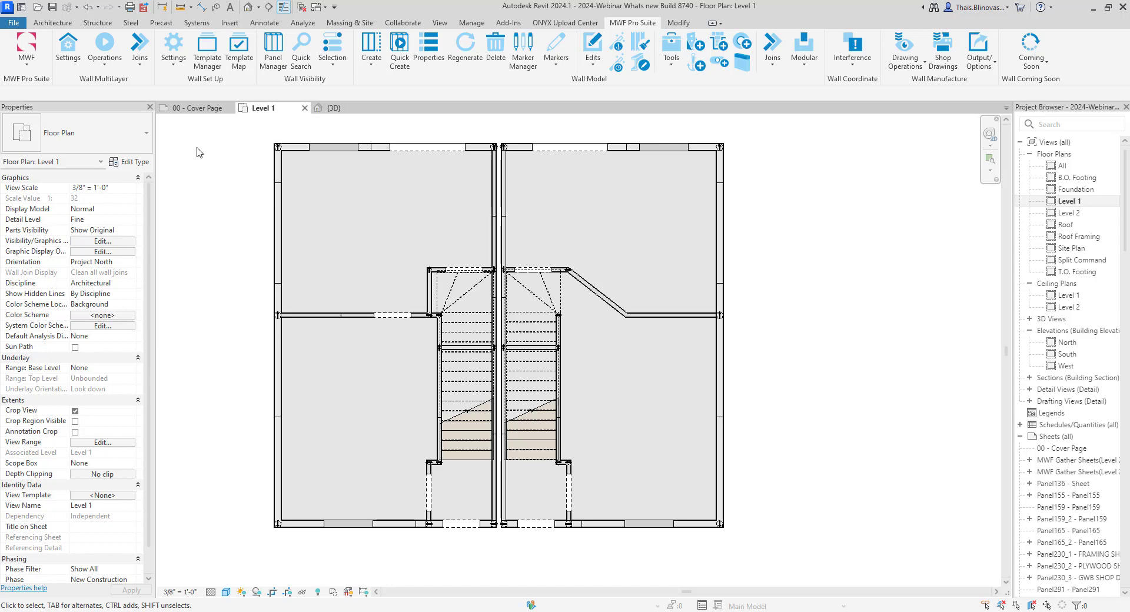
click(27, 59)
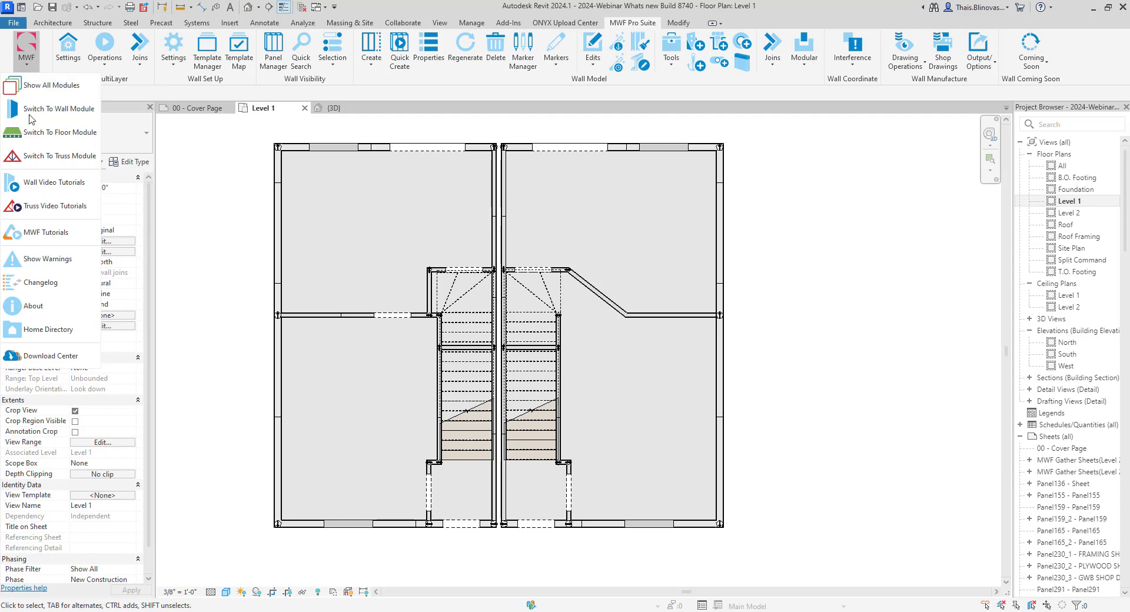
click(47, 358)
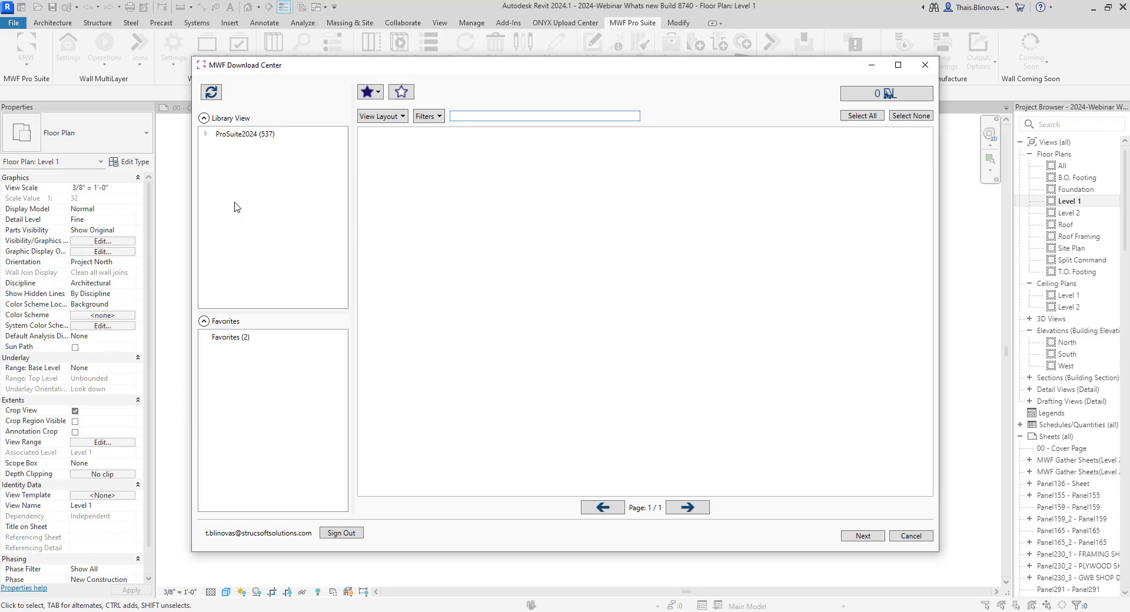
click(341, 533)
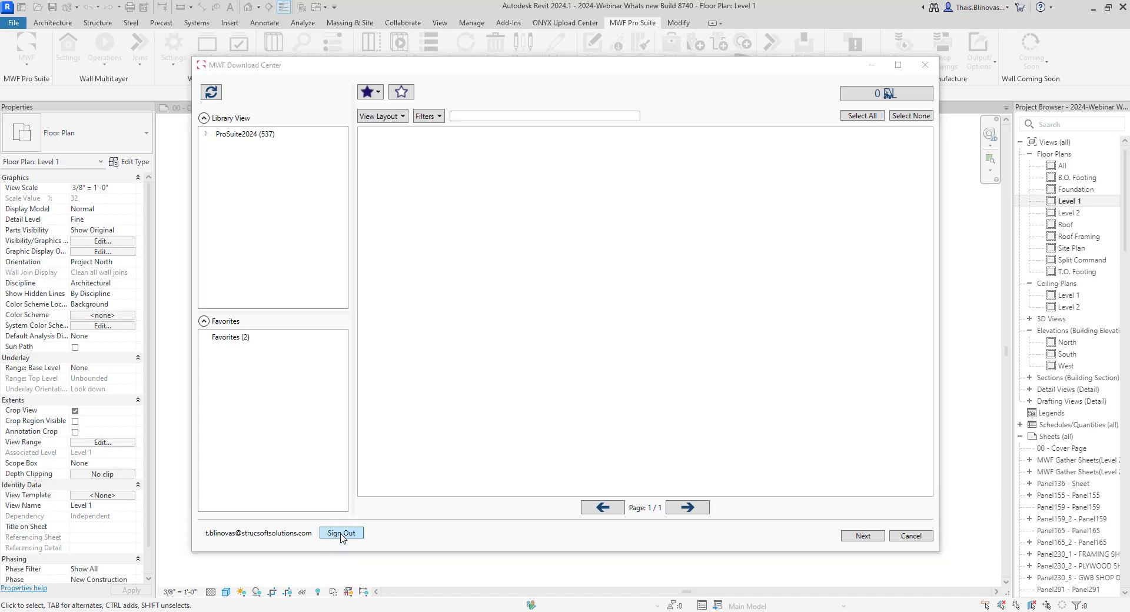
click(26, 48)
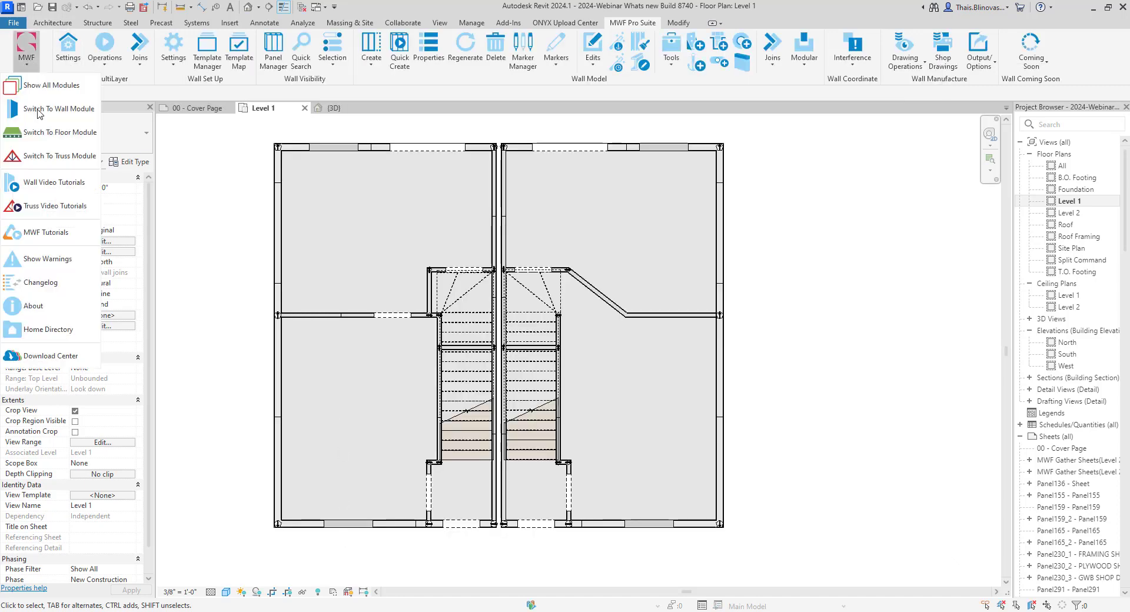
click(56, 359)
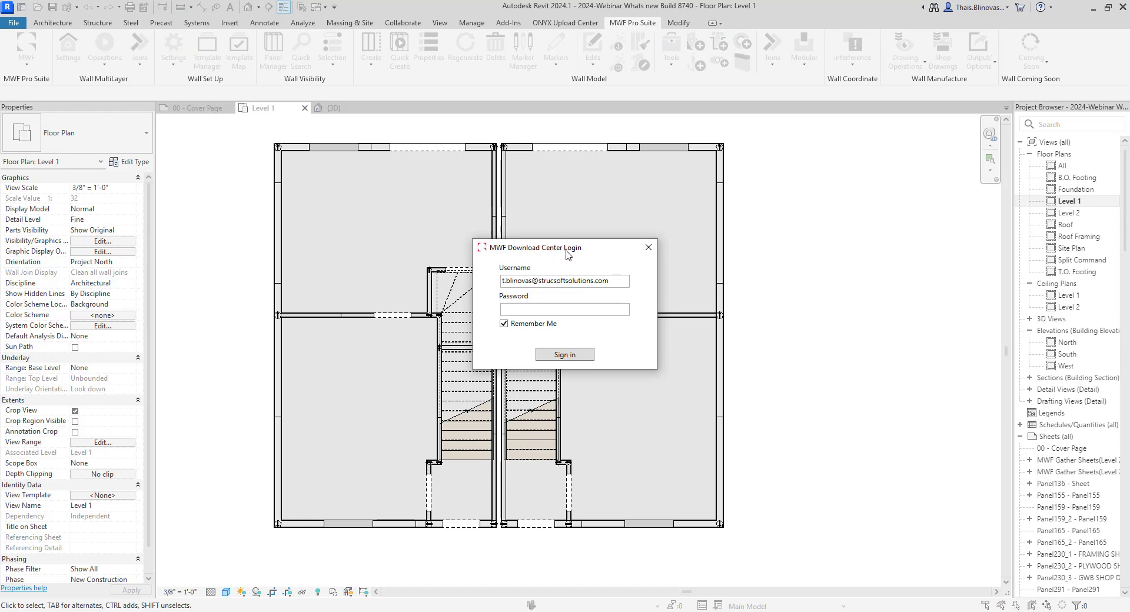
drag(566, 252, 324, 239)
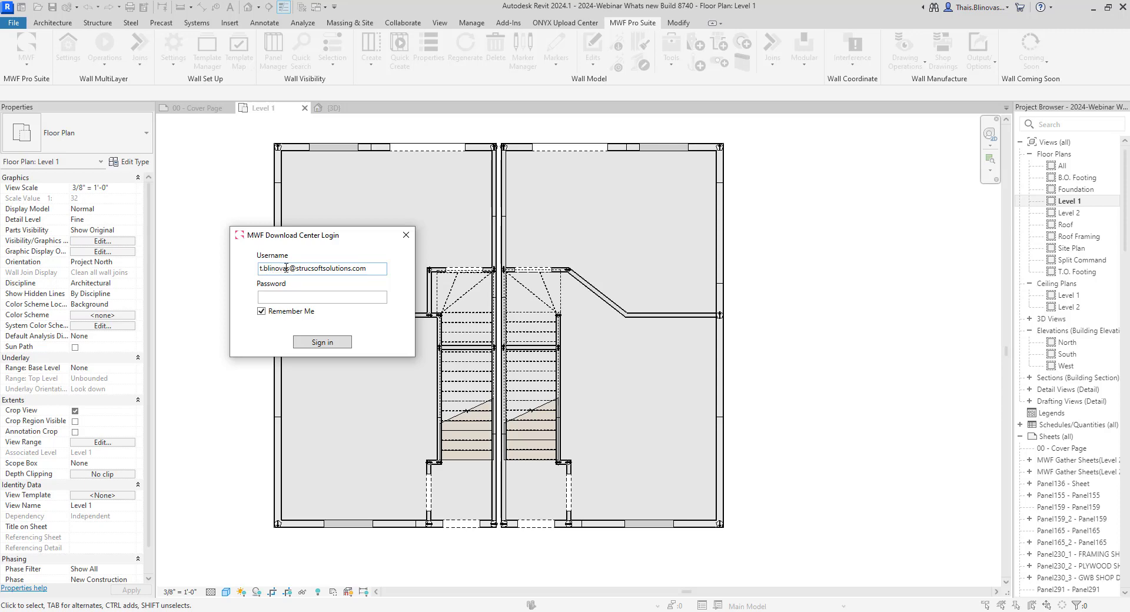
click(268, 296)
click(325, 296)
click(405, 236)
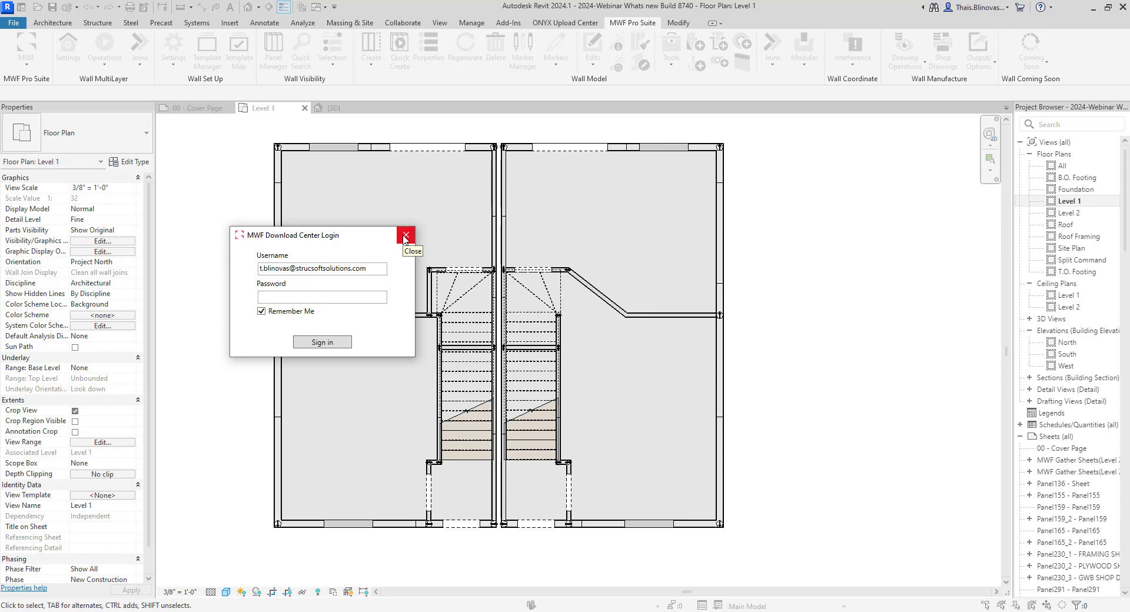
click(229, 24)
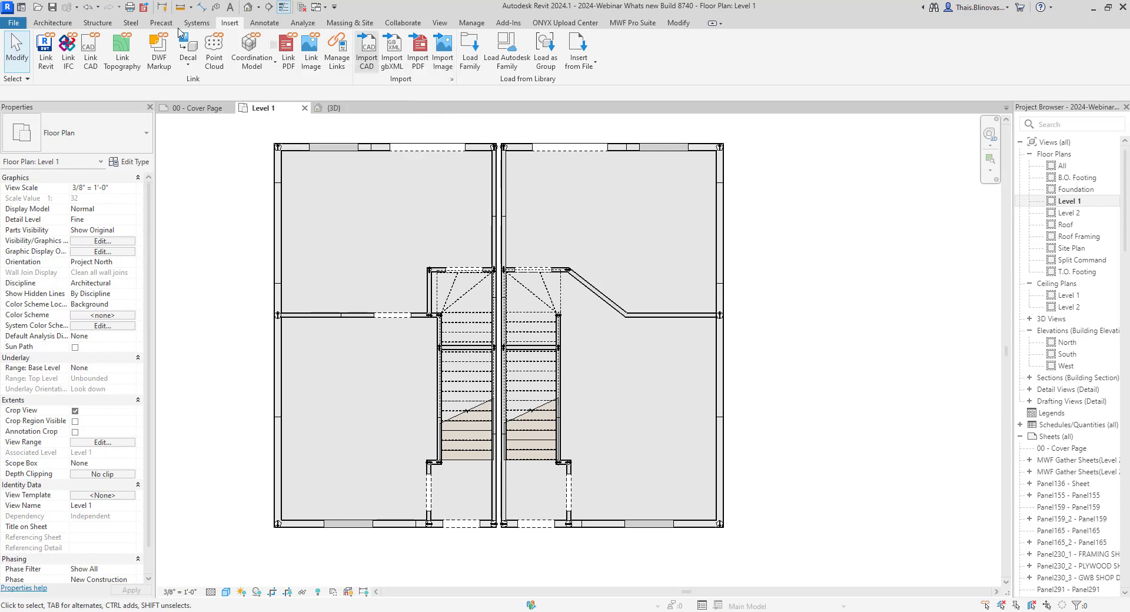
click(56, 25)
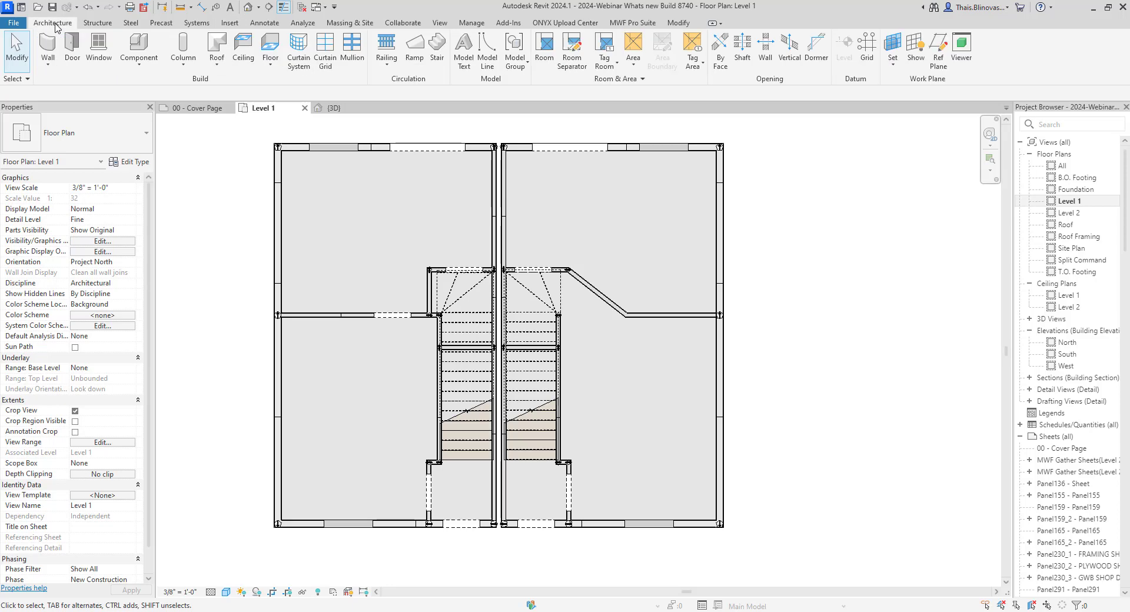
click(632, 23)
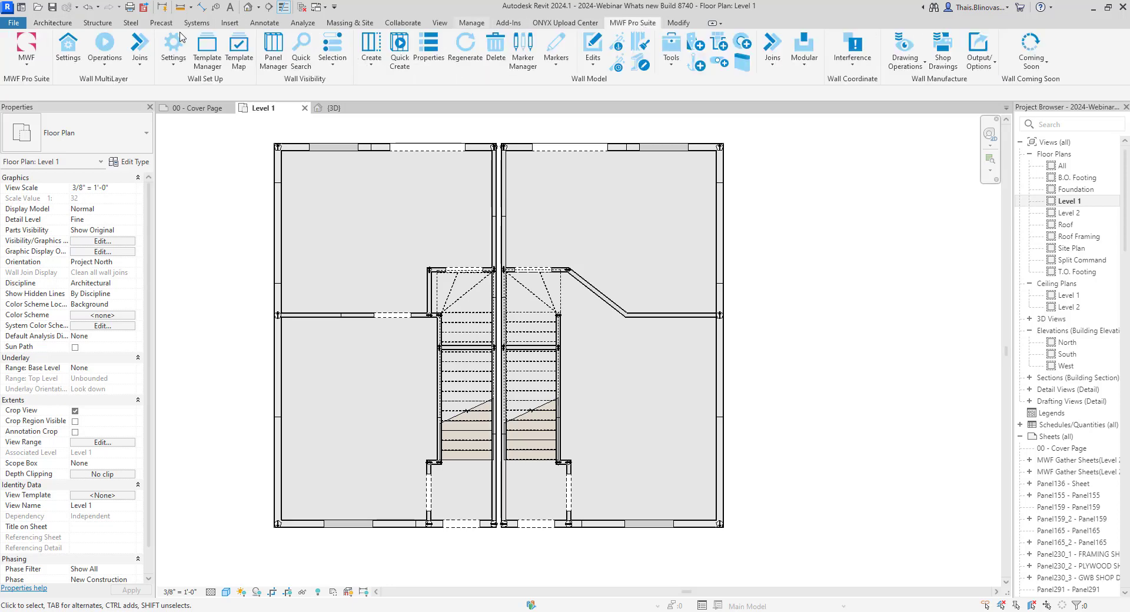
- Open the MWF Download Center login and sign in with the account password
click(34, 64)
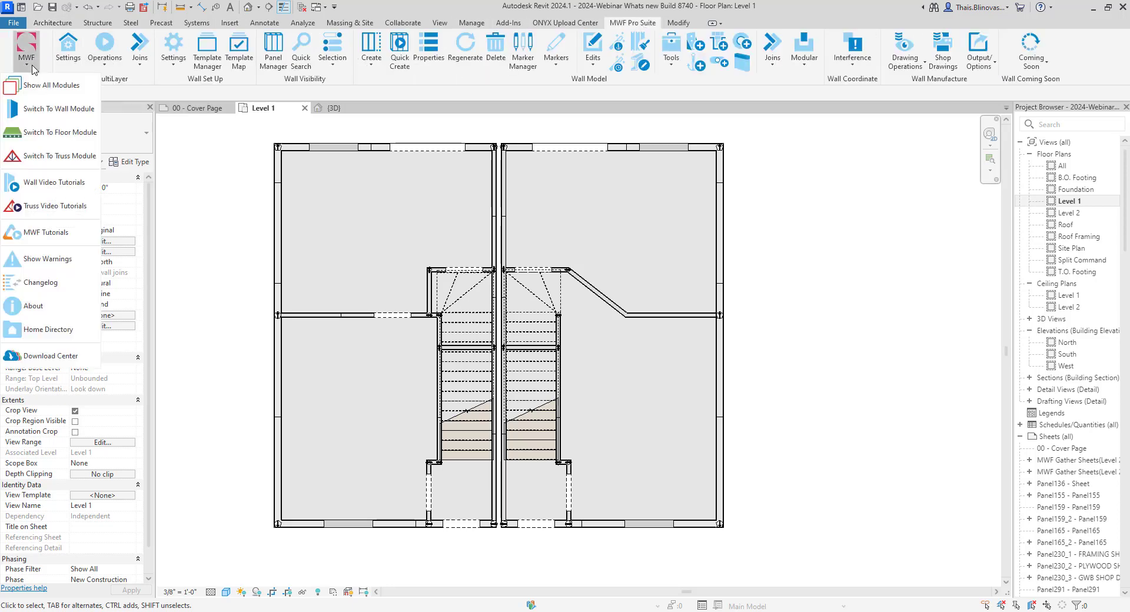
click(47, 356)
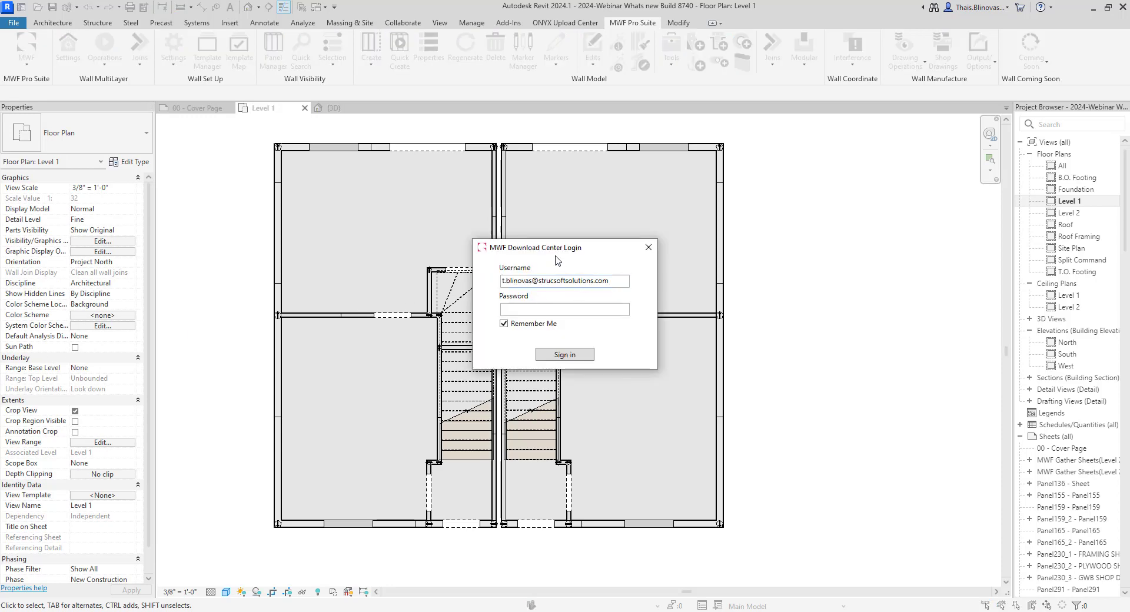
drag(556, 248, 382, 225)
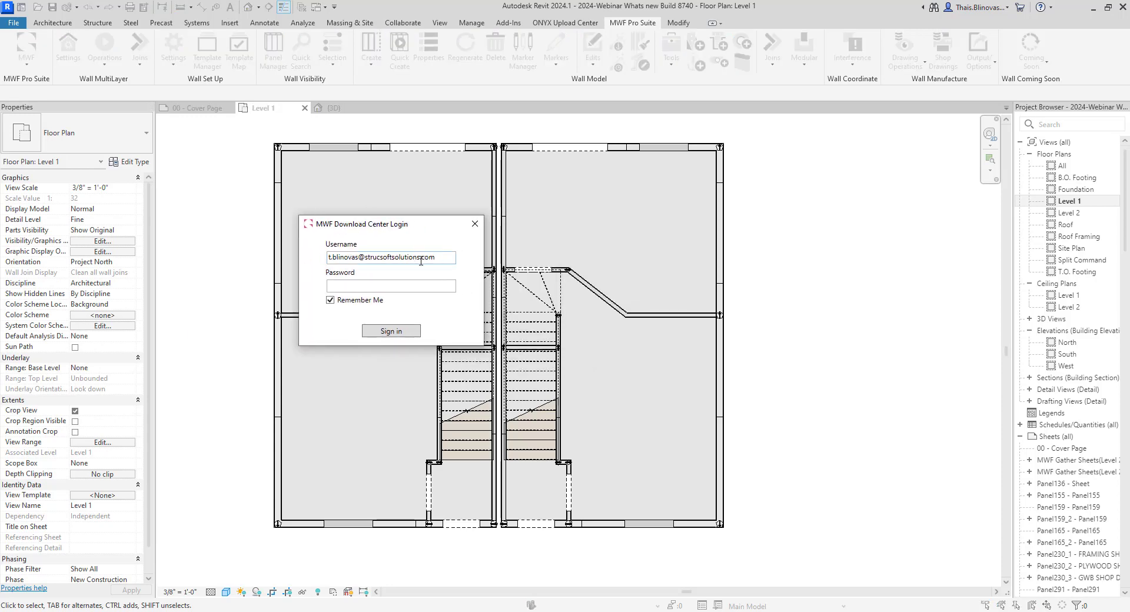
click(426, 288)
text(•••••••••)
click(393, 332)
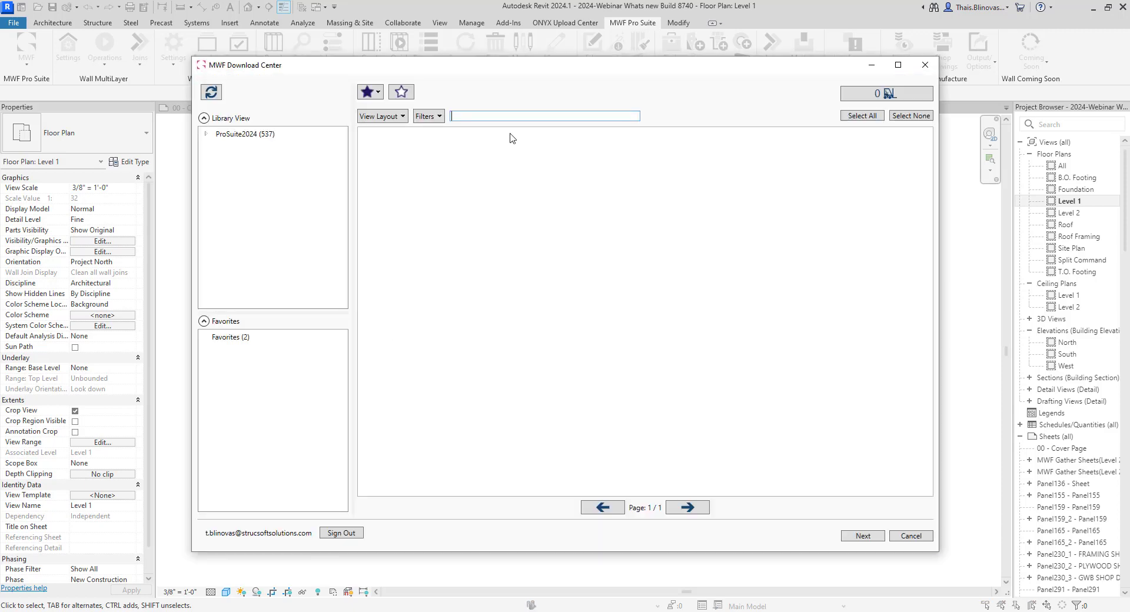
- Expand the ProSuite2024 library through Families, Walls, Framing Components and Imperial, and display the MWF Standard families
drag(545, 69, 434, 67)
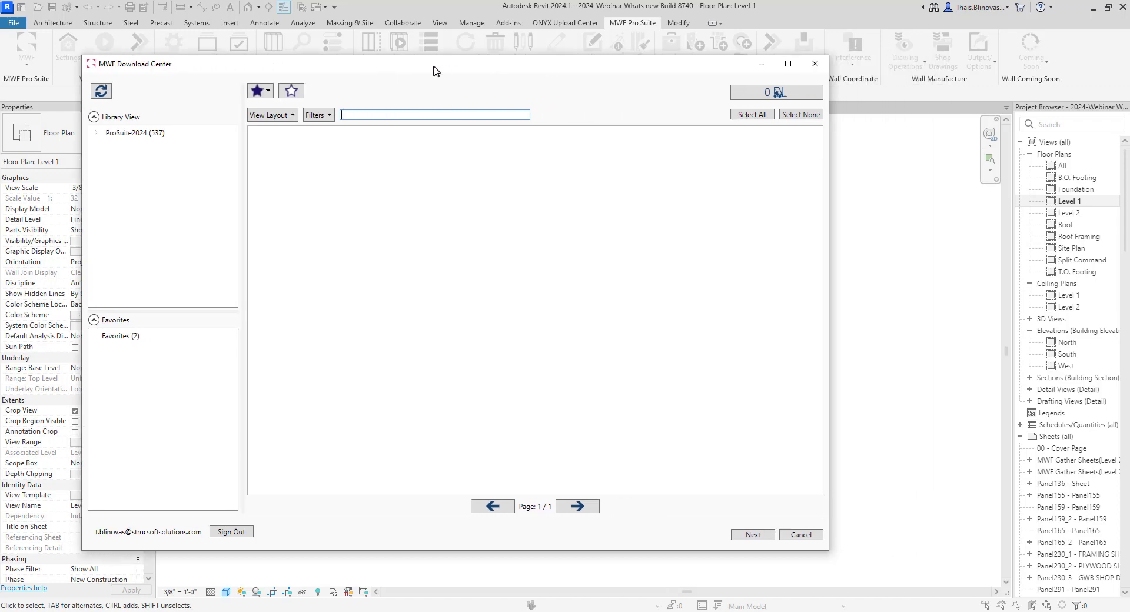
click(95, 132)
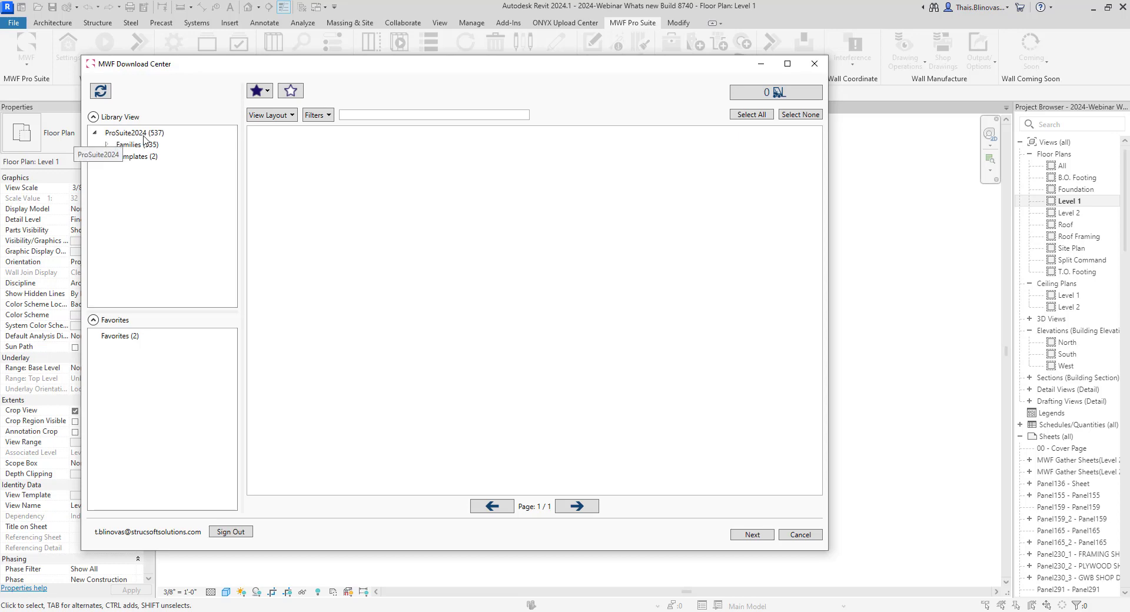
click(106, 145)
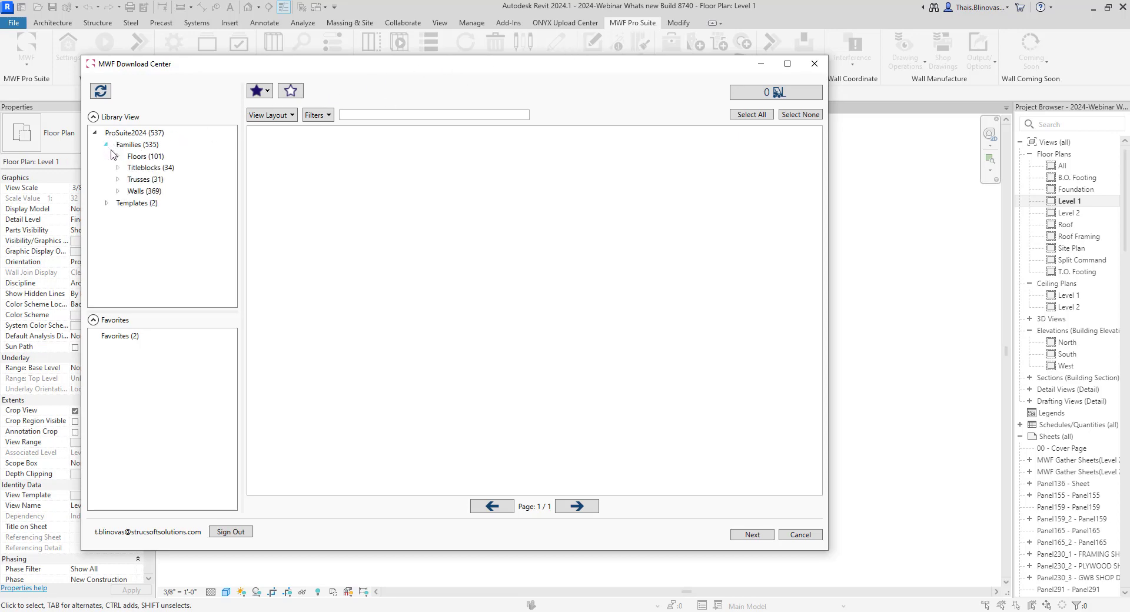
click(106, 203)
click(107, 203)
click(118, 191)
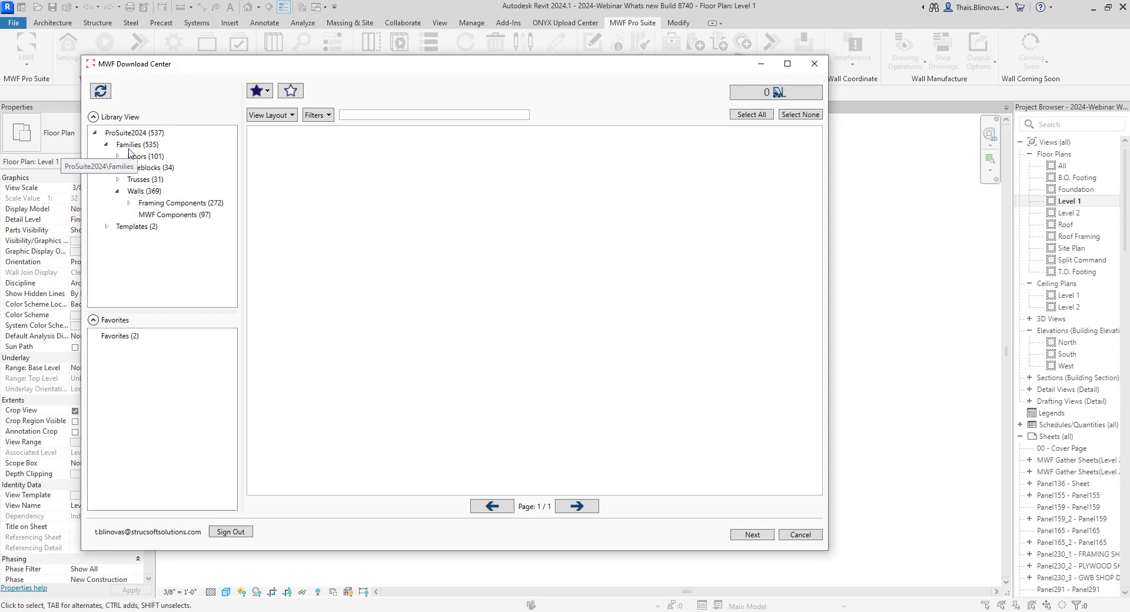
click(128, 203)
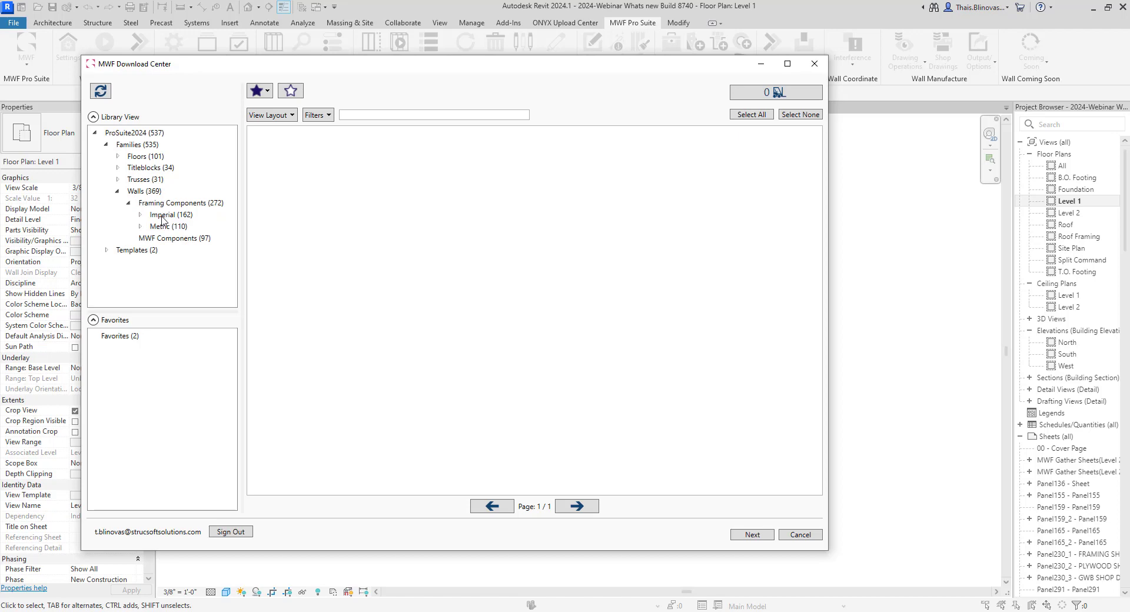
click(140, 215)
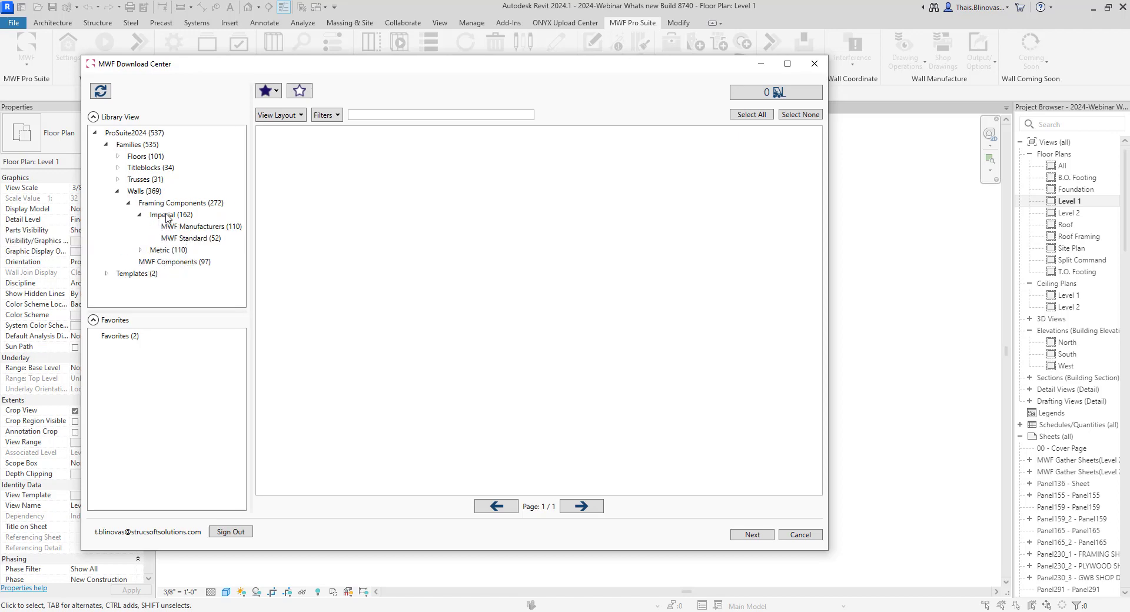
click(176, 241)
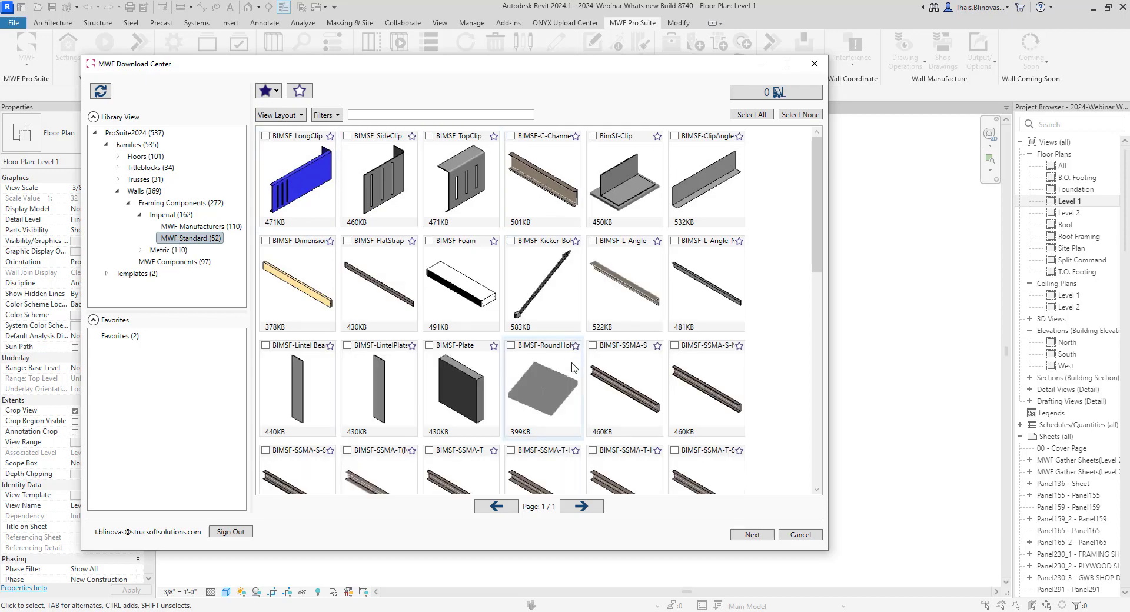
- Look through the imperial MWF Manufacturers families and compare them with the MWF Standard ones
mouse_move(816, 203)
mouse_down()
mouse_move(846, 438)
mouse_move(817, 190)
mouse_up()
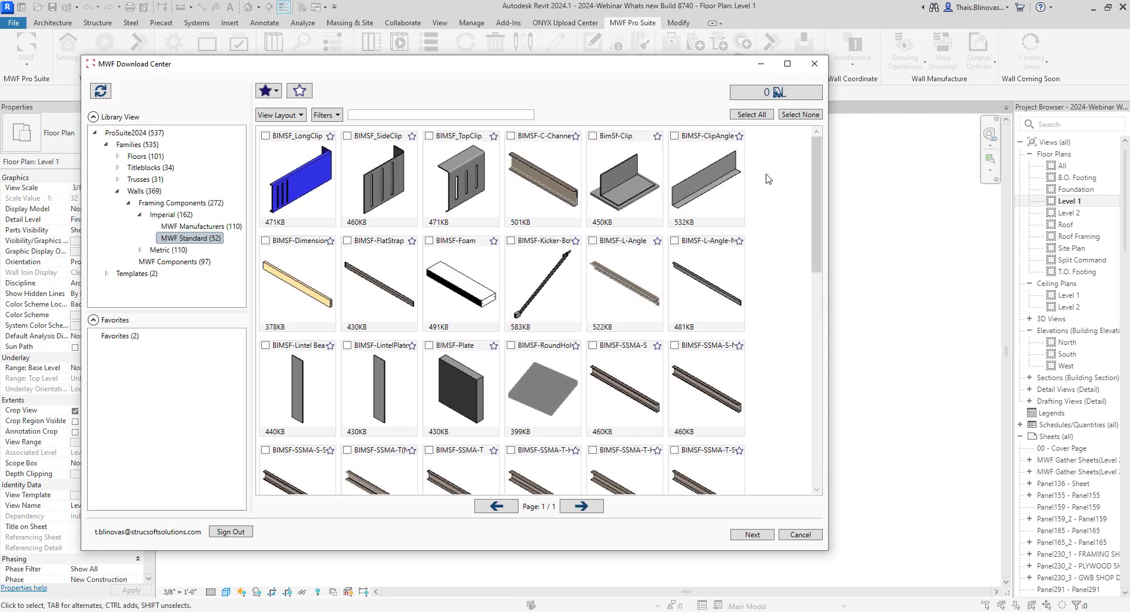
click(198, 227)
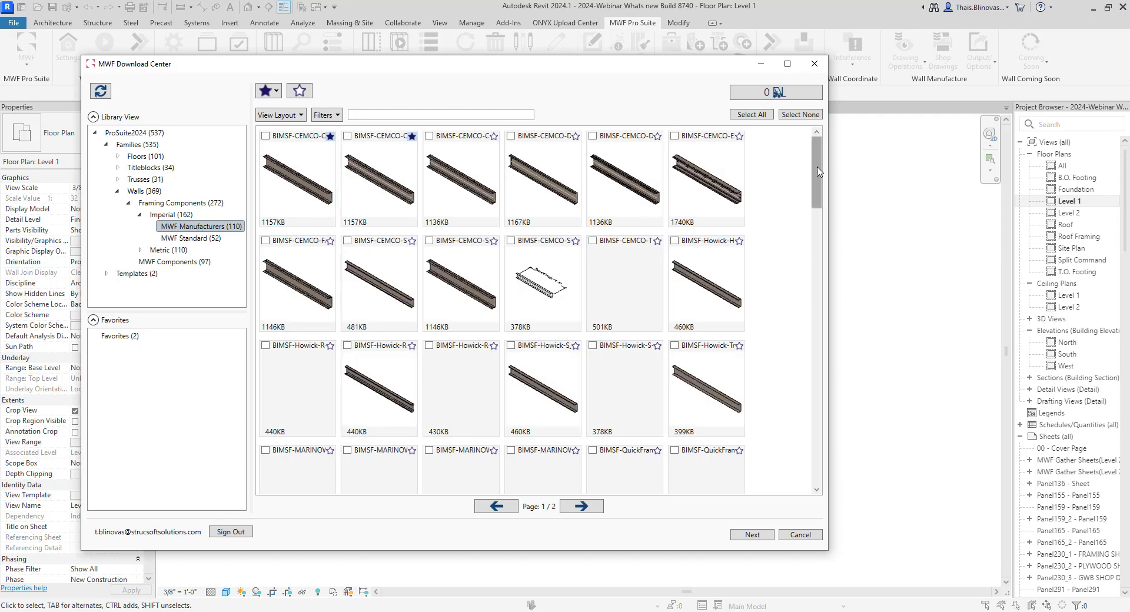
scroll(818, 172, down, 10)
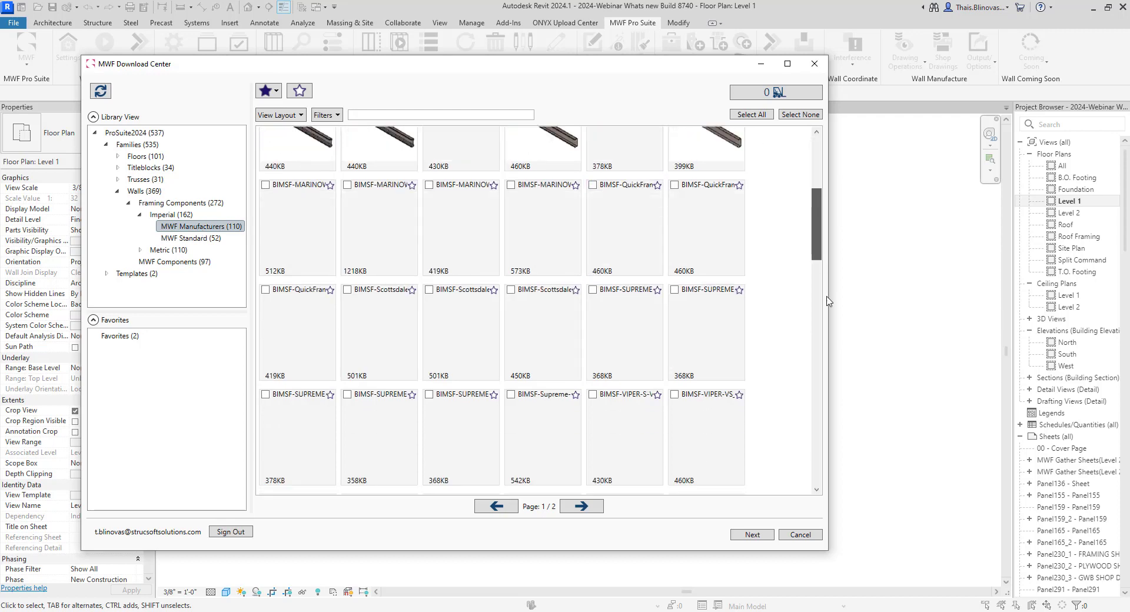
click(198, 239)
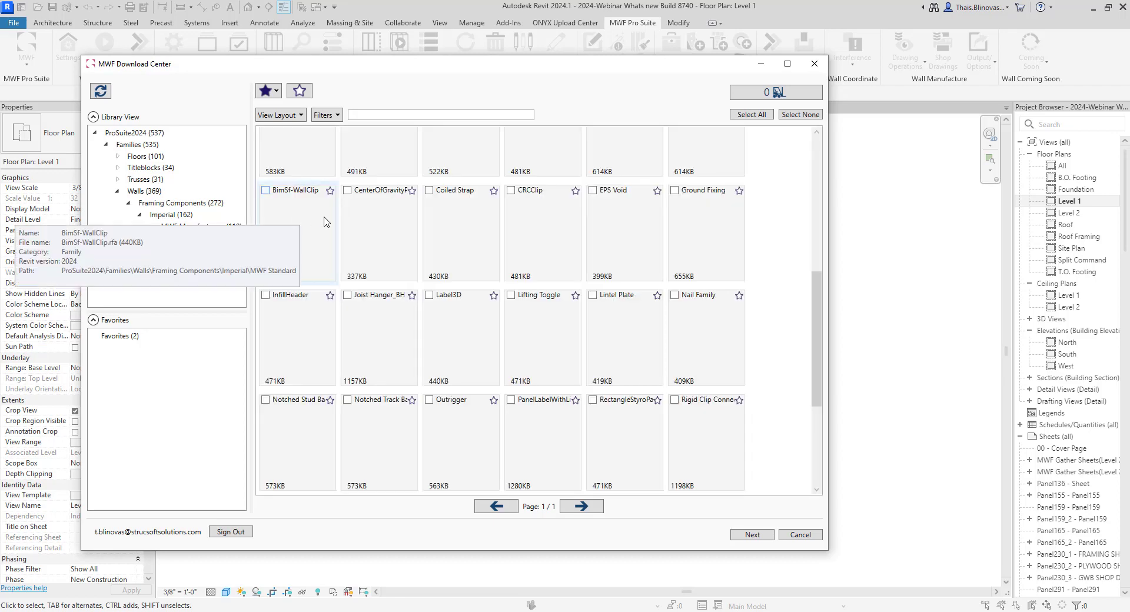
scroll(324, 221, up, 10)
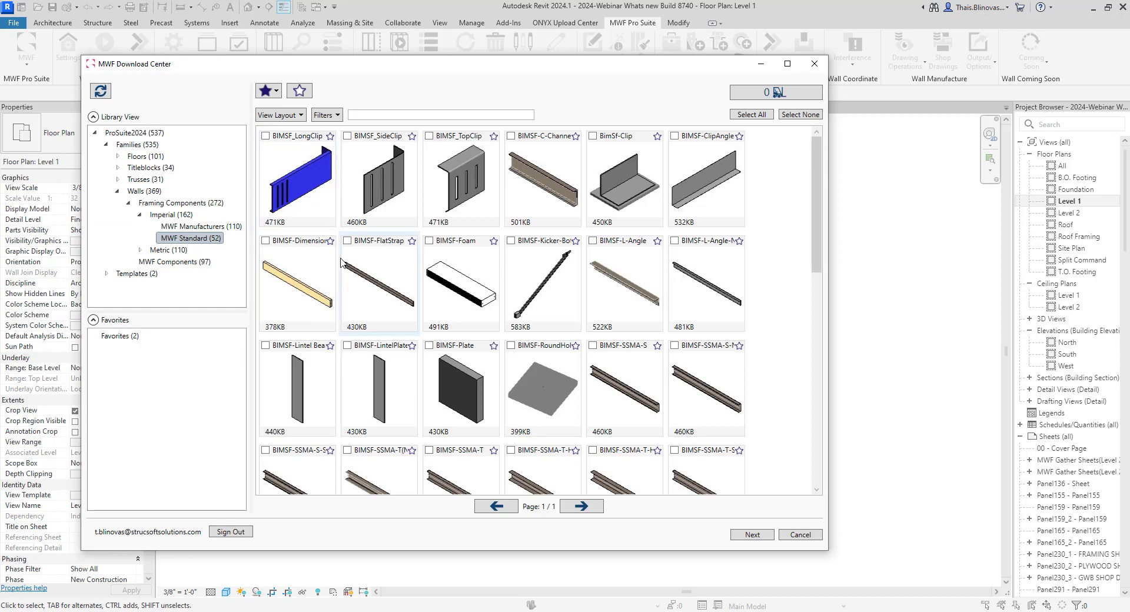
- Mark BIMSF_LongClip, BIMSF_SideClip and BIMSF-C-Channel as favorites, and display the Favorites list
click(330, 137)
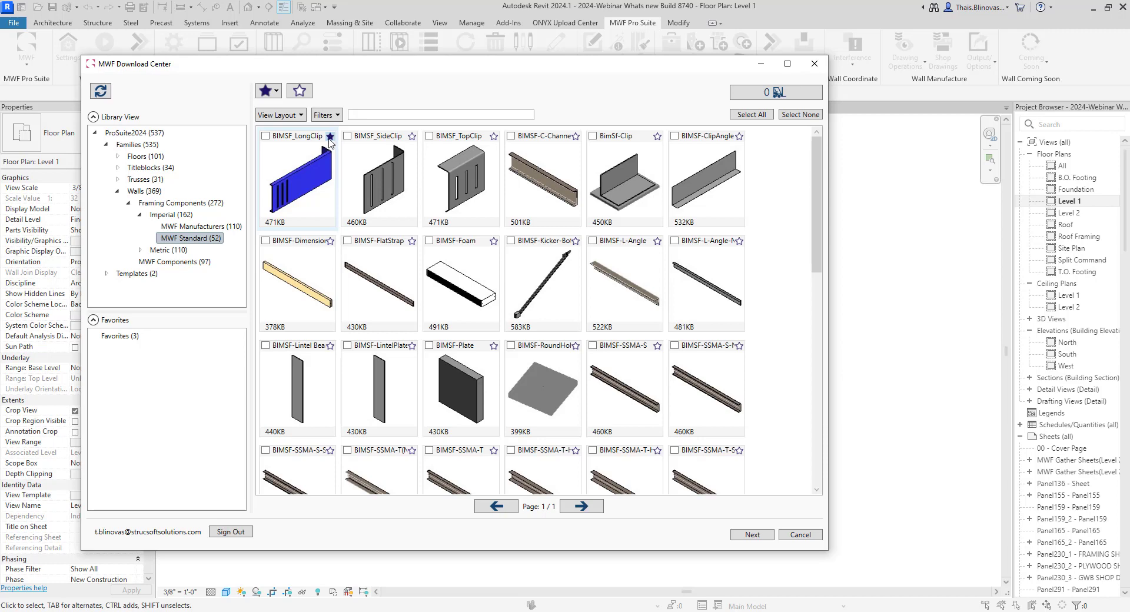
click(412, 137)
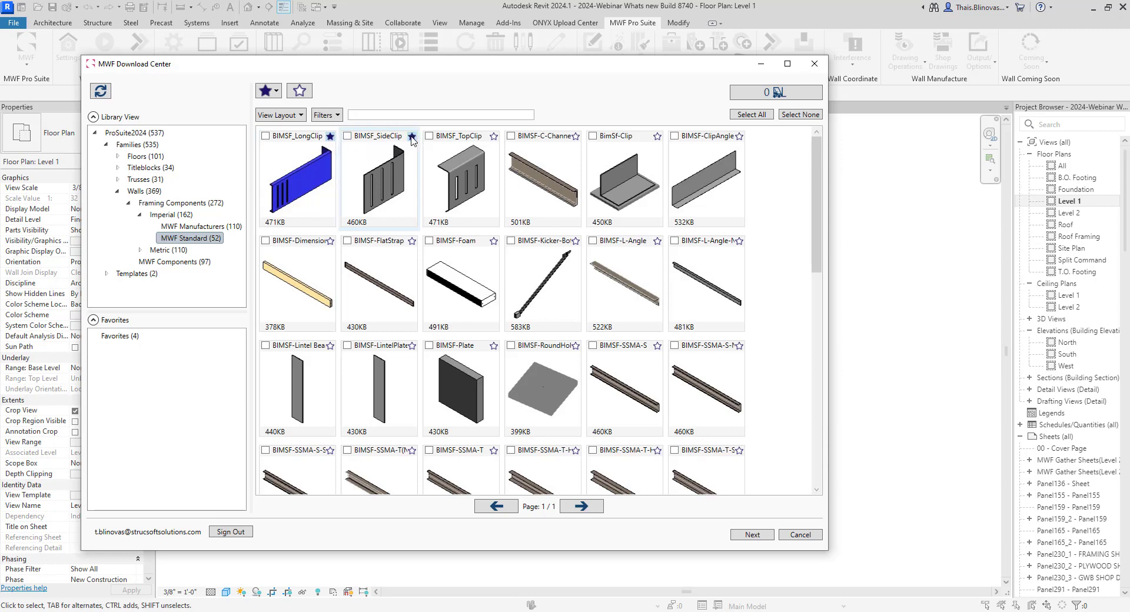
click(575, 136)
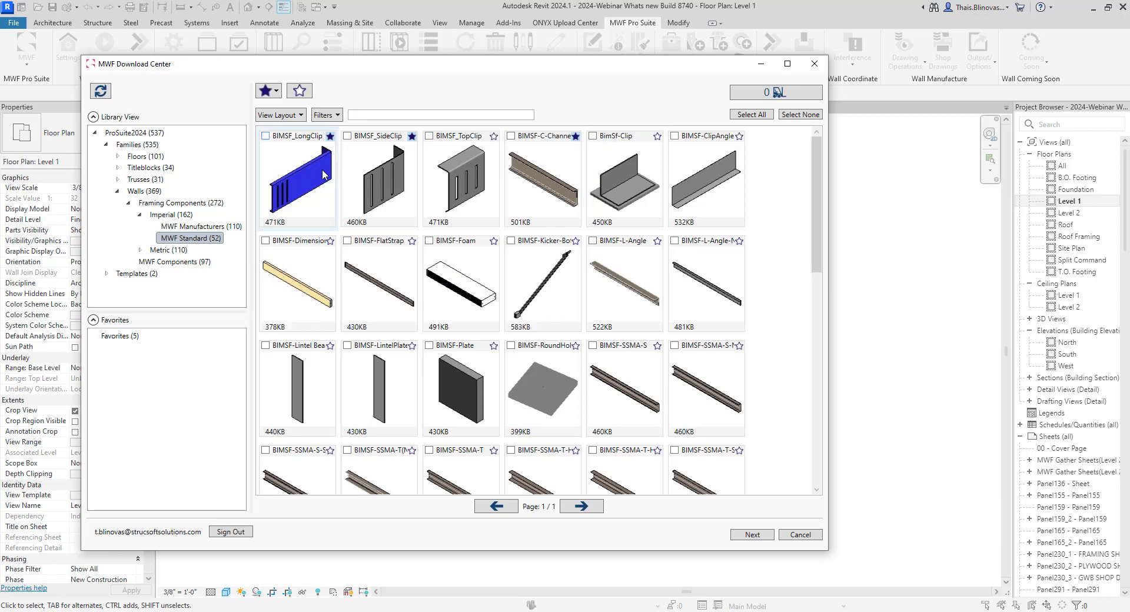
click(116, 336)
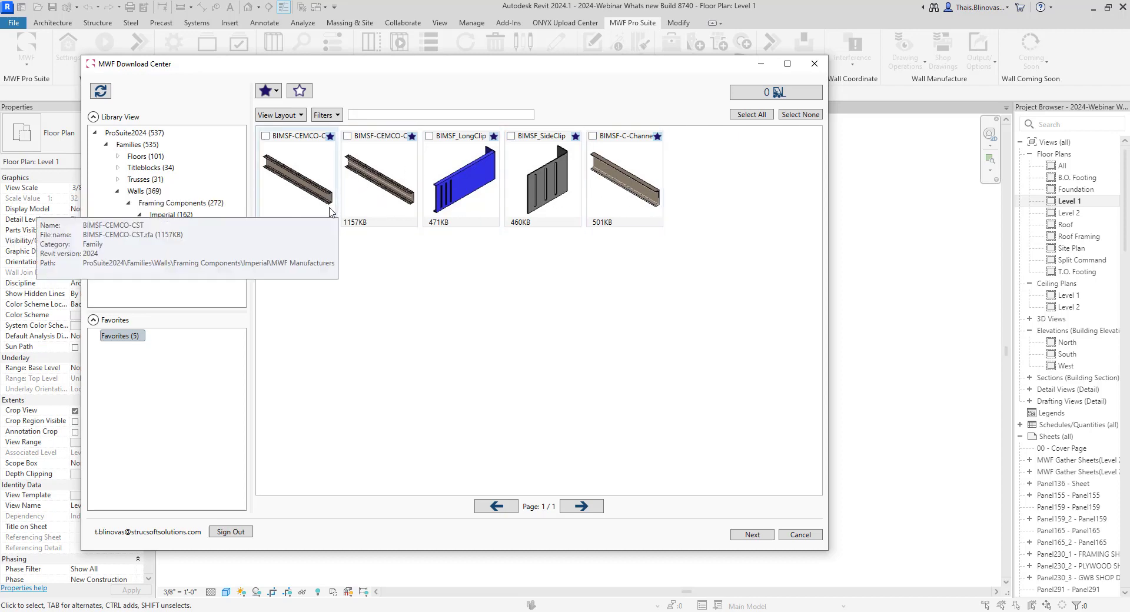
- Return to the imperial MWF Standard families and select BIMSF-Dimension Lumber and BIMSF-FlatStrap for loading
click(189, 229)
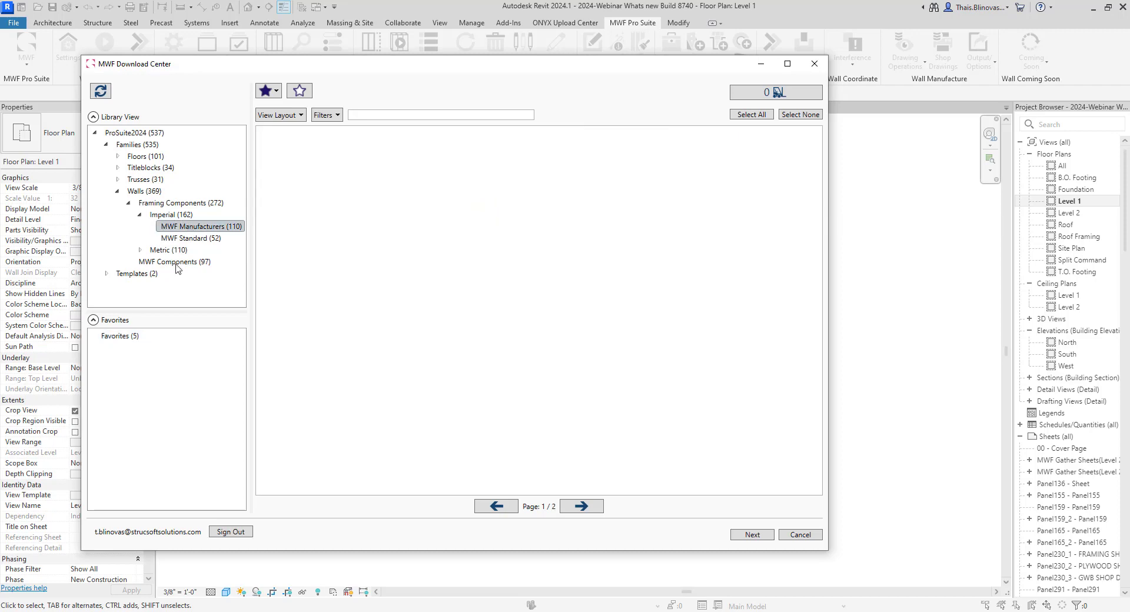
click(198, 241)
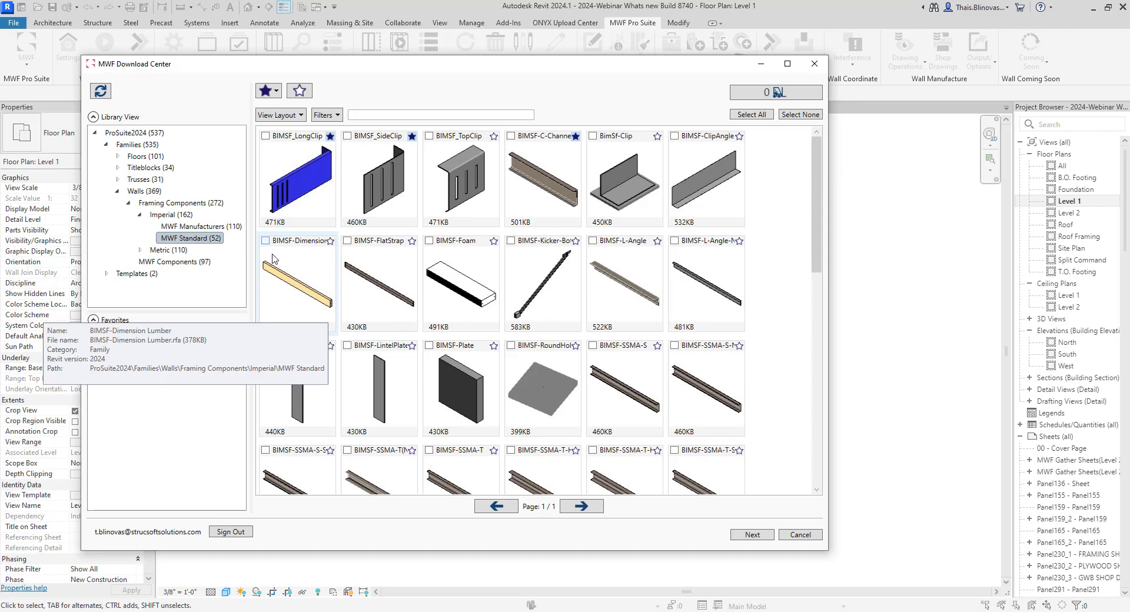
click(266, 242)
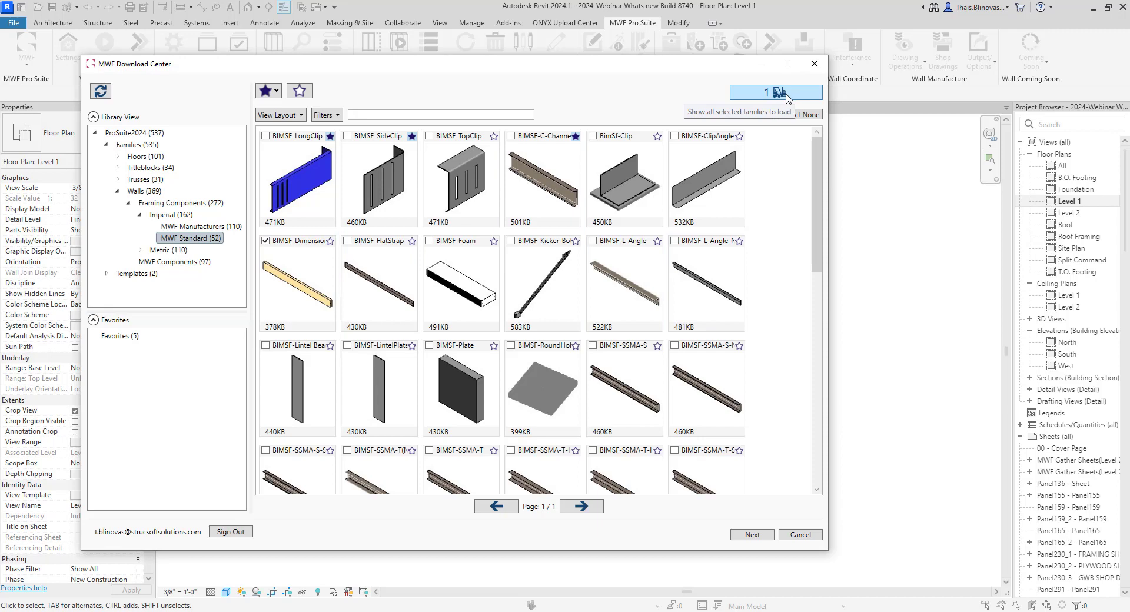
click(347, 242)
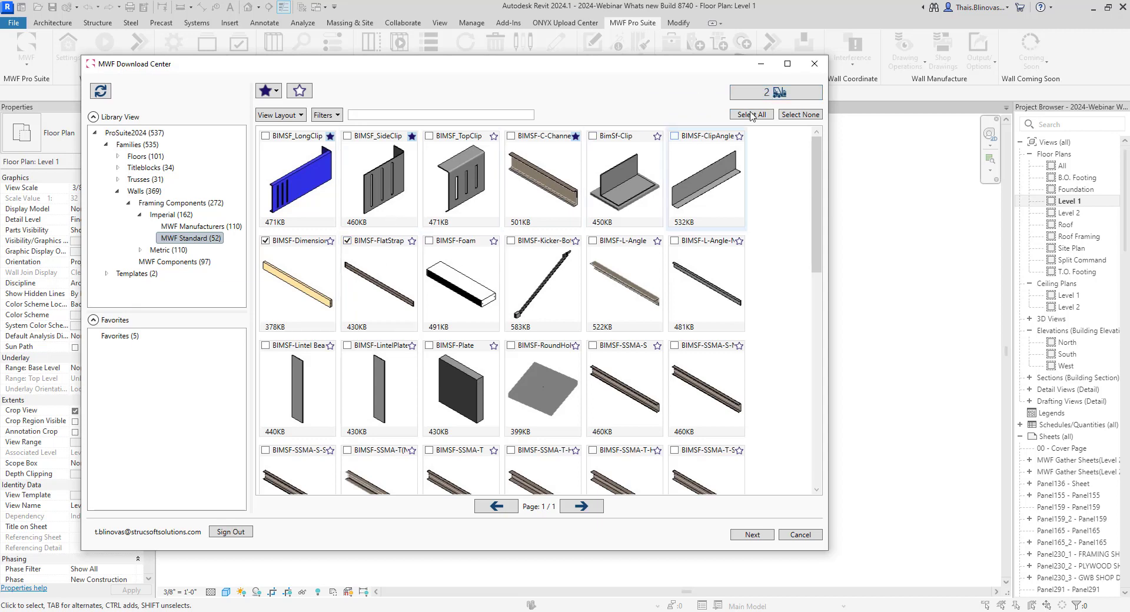
- Review the items selected for loading, and look through the imperial MWF Standard families again
click(788, 95)
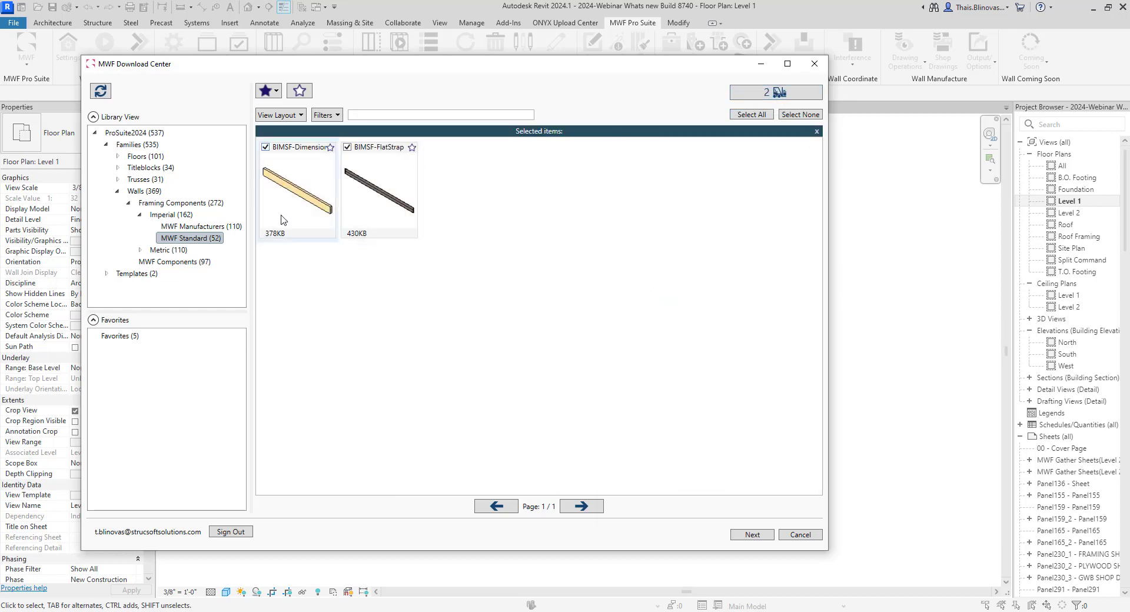
mouse_move(367, 212)
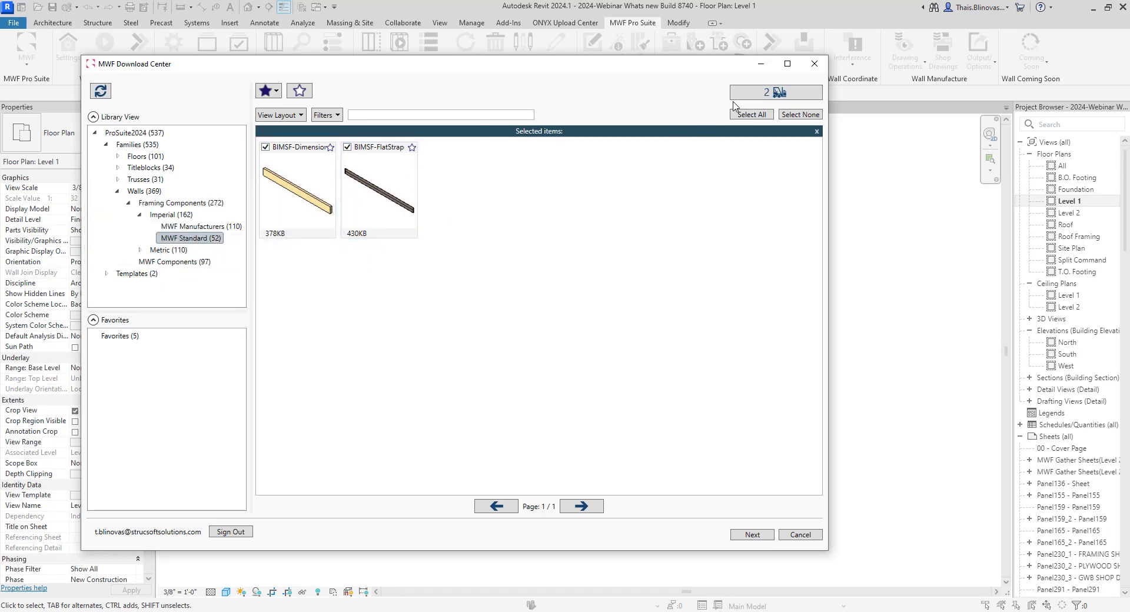
click(196, 227)
click(197, 238)
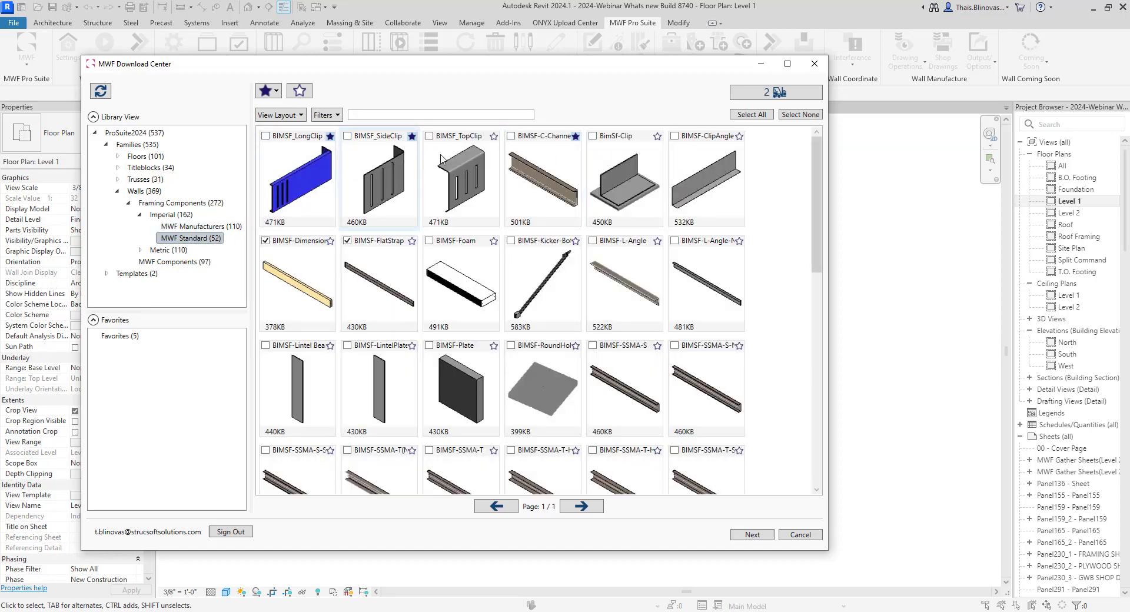
drag(816, 216, 837, 393)
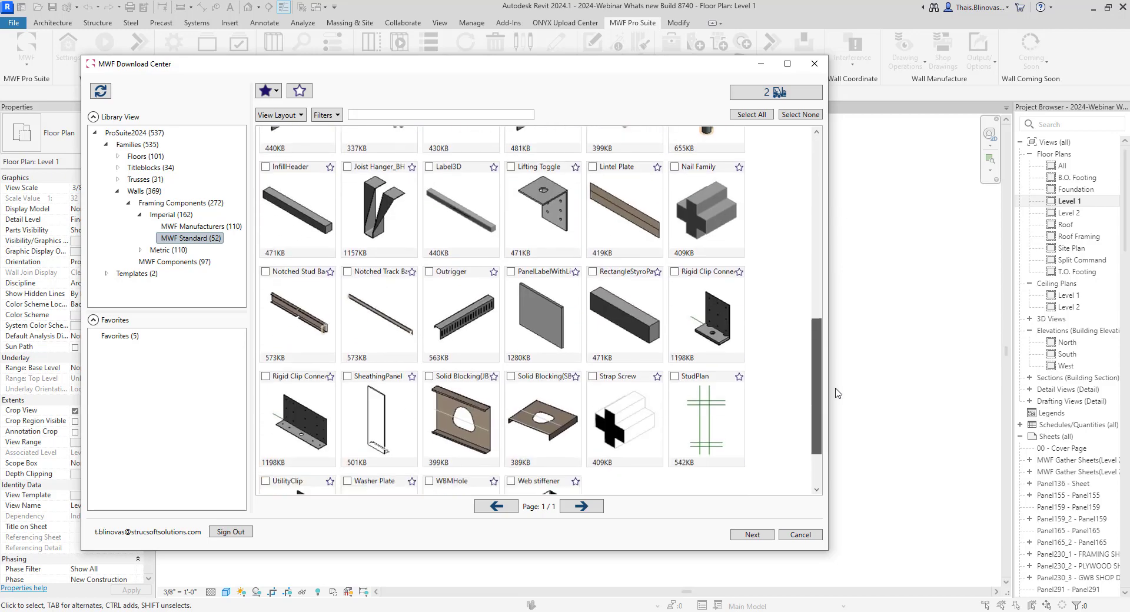
drag(820, 335, 809, 154)
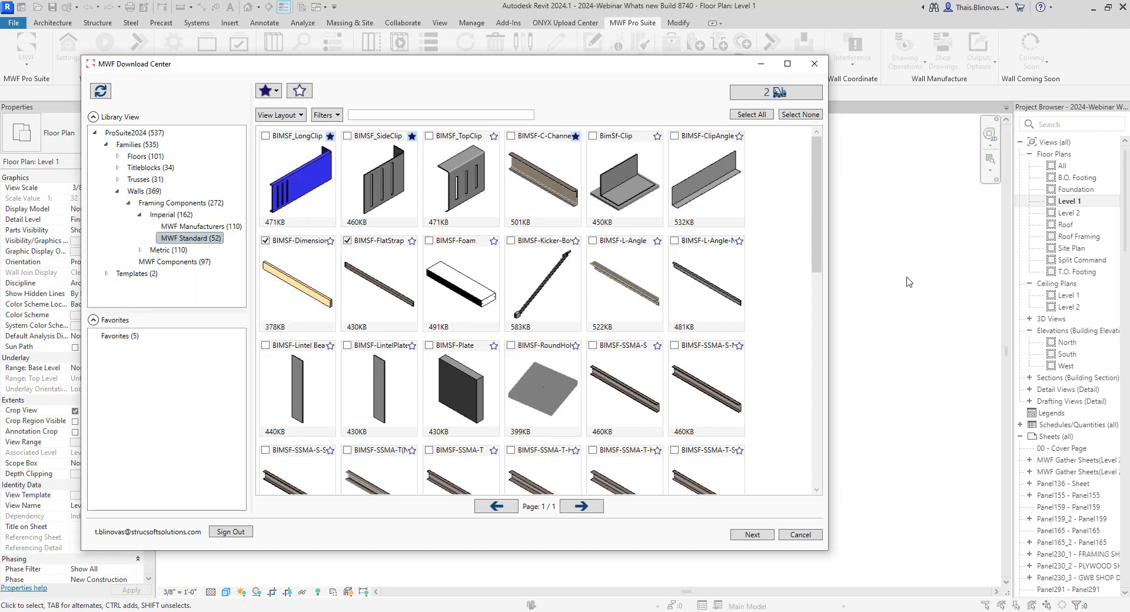
- Continue to type selection and load the BIMSF-Dimension Lumber type 2x6 and the BIMSF-FlatStrap type FB0.125x3.5
click(759, 538)
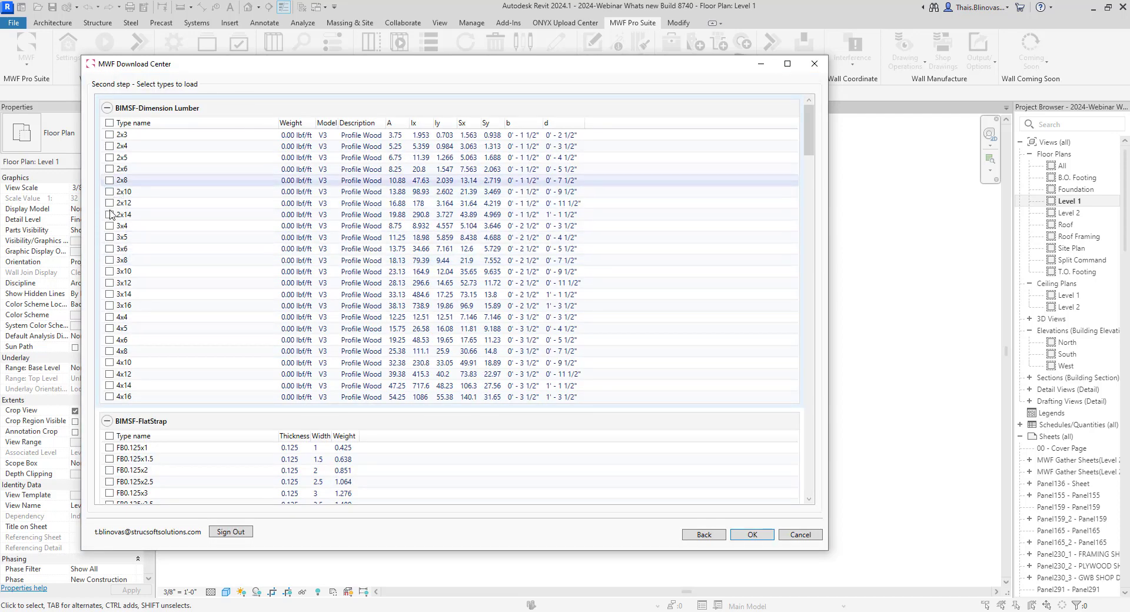
drag(227, 64, 290, 52)
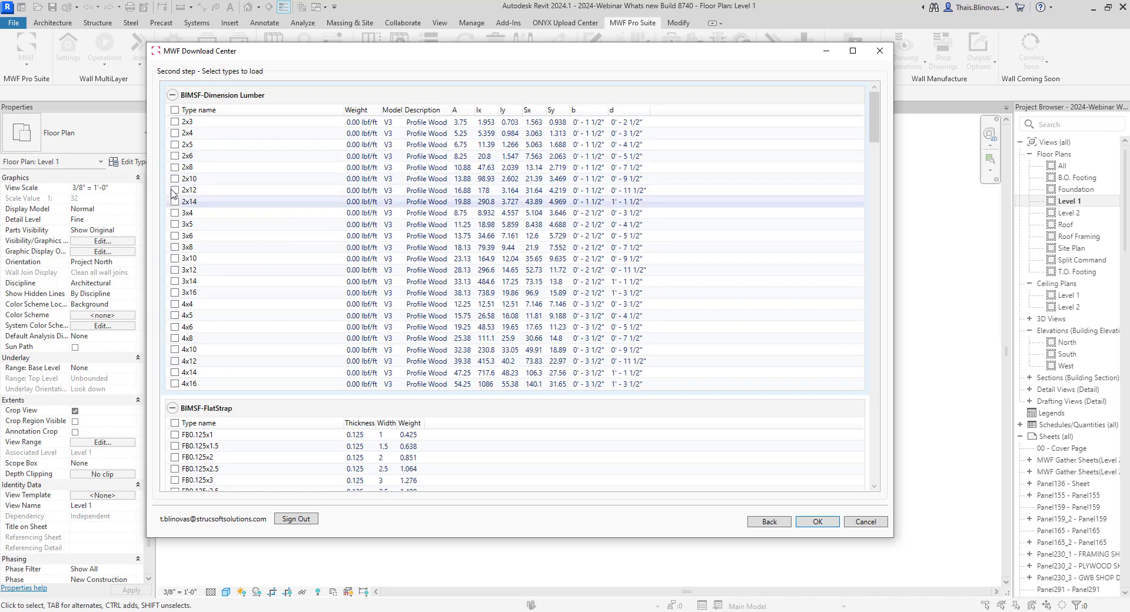
click(174, 156)
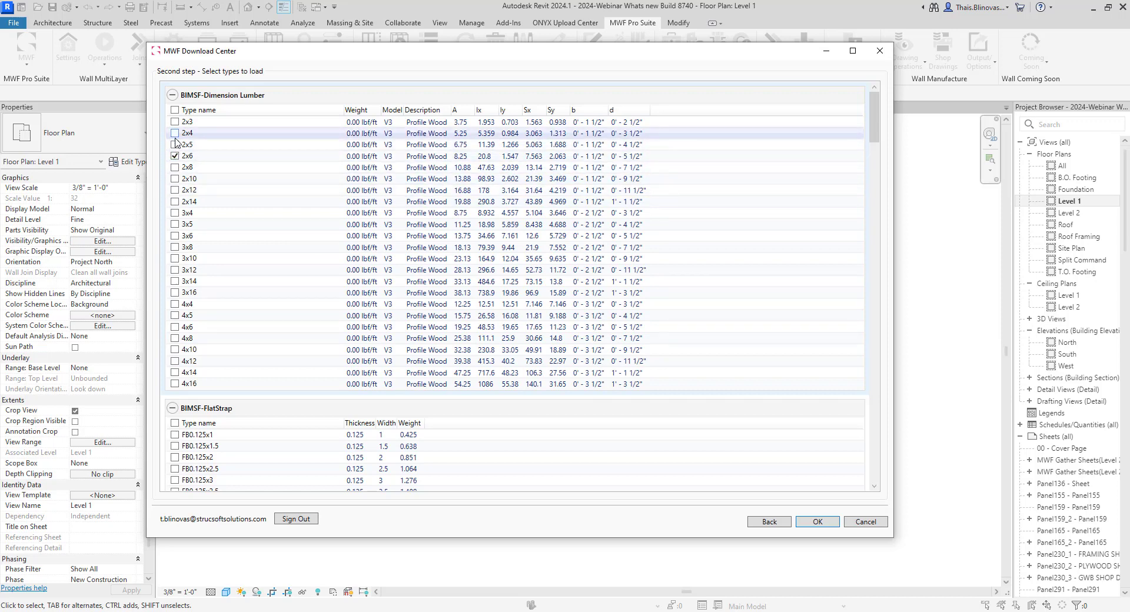
click(174, 179)
click(174, 190)
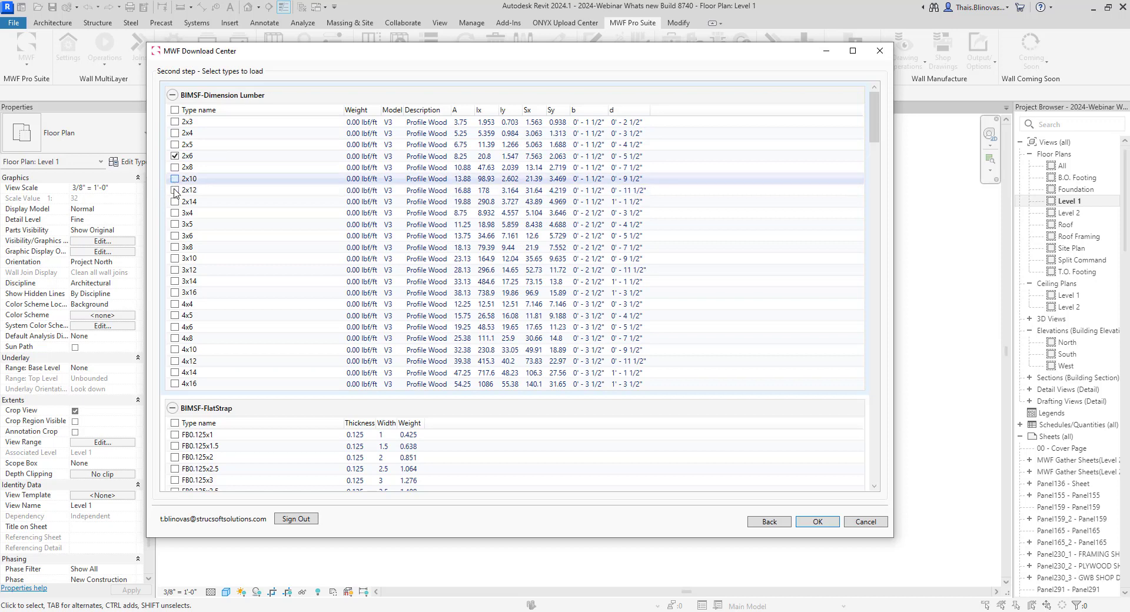
drag(874, 123, 884, 159)
click(175, 269)
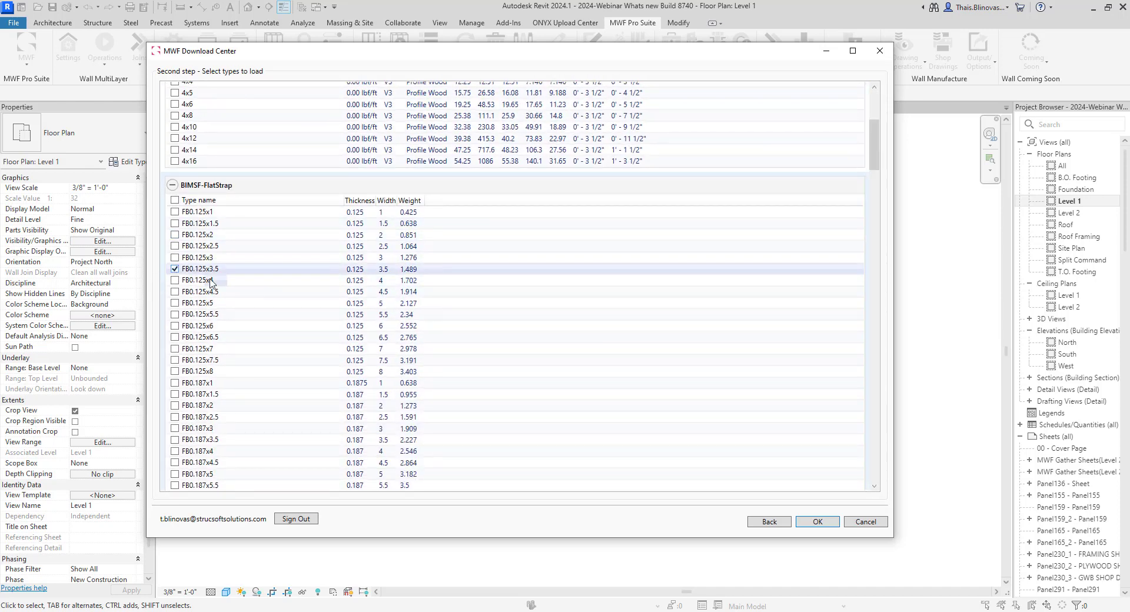
click(817, 522)
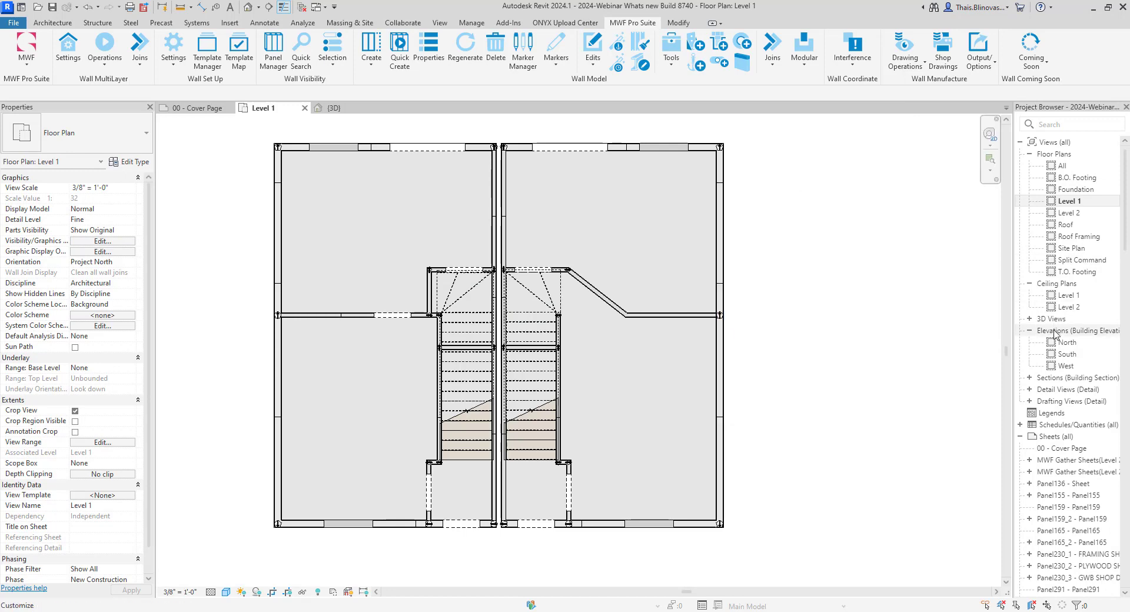
- Check the types of BIMSF-Dimension Lumber and BIMSF-FlatStrap under Structural Framing in the Project Browser, and collapse that category
scroll(1054, 336, down, 5)
scroll(1054, 337, down, 7)
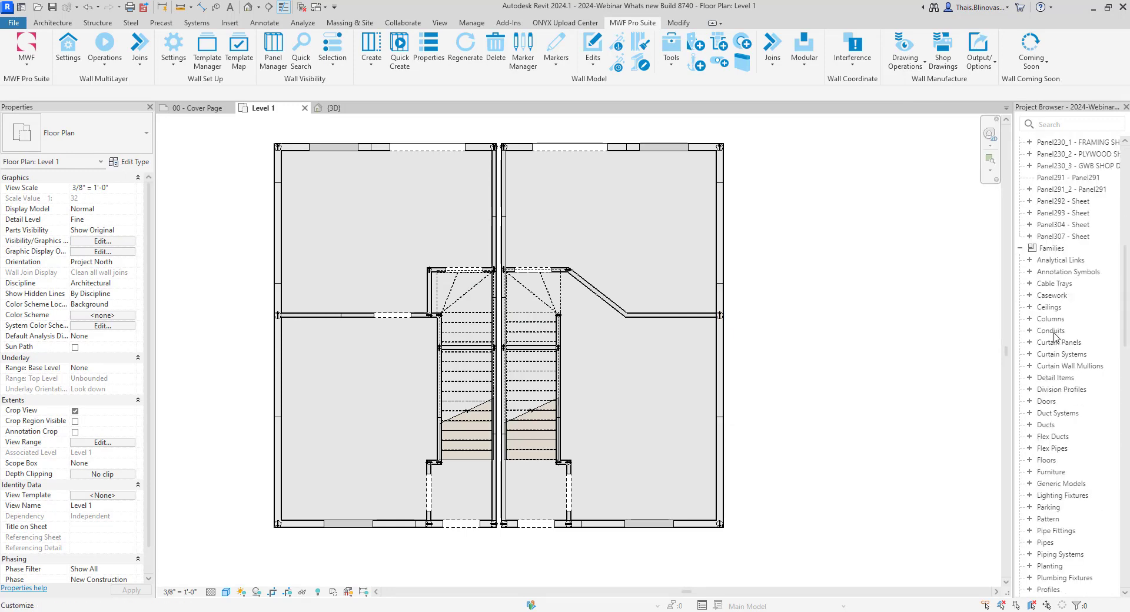
scroll(1054, 339, down, 12)
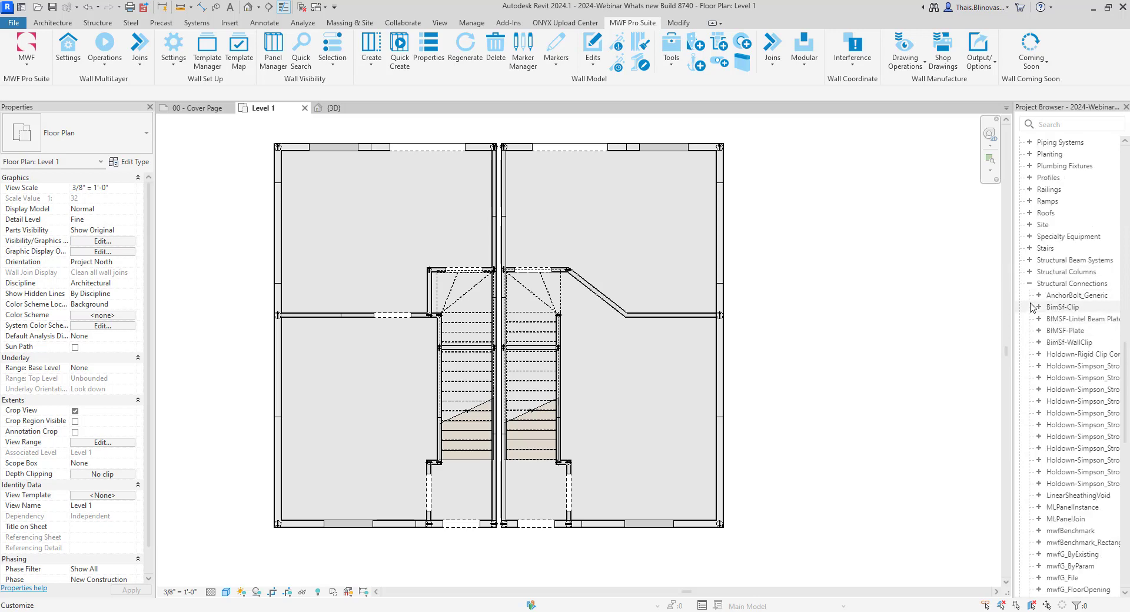
scroll(1031, 294, down, 8)
scroll(1035, 353, down, 8)
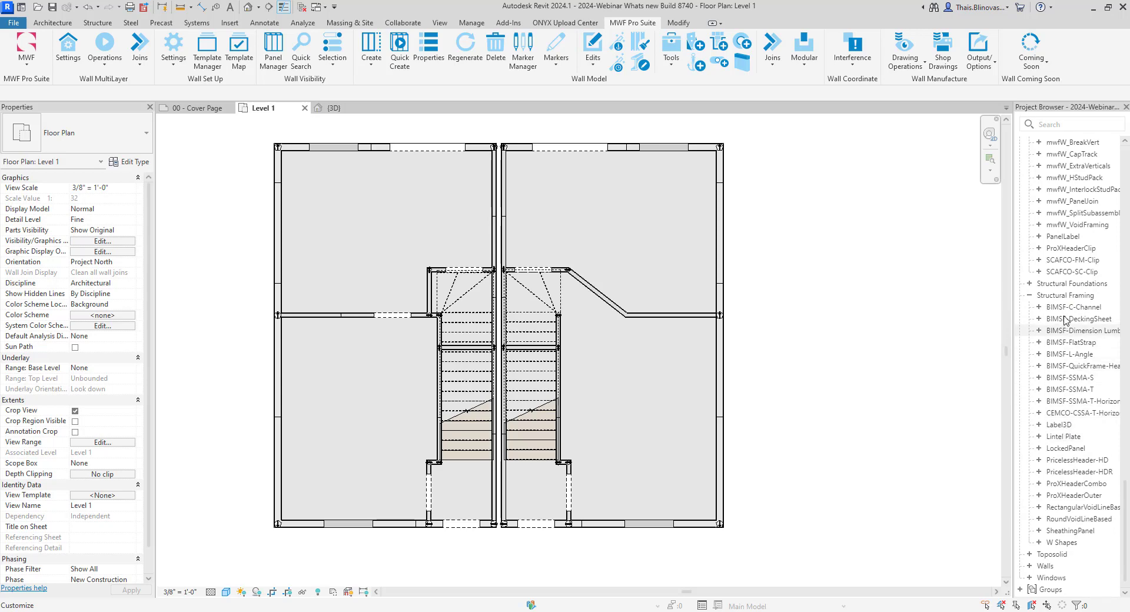
click(1038, 331)
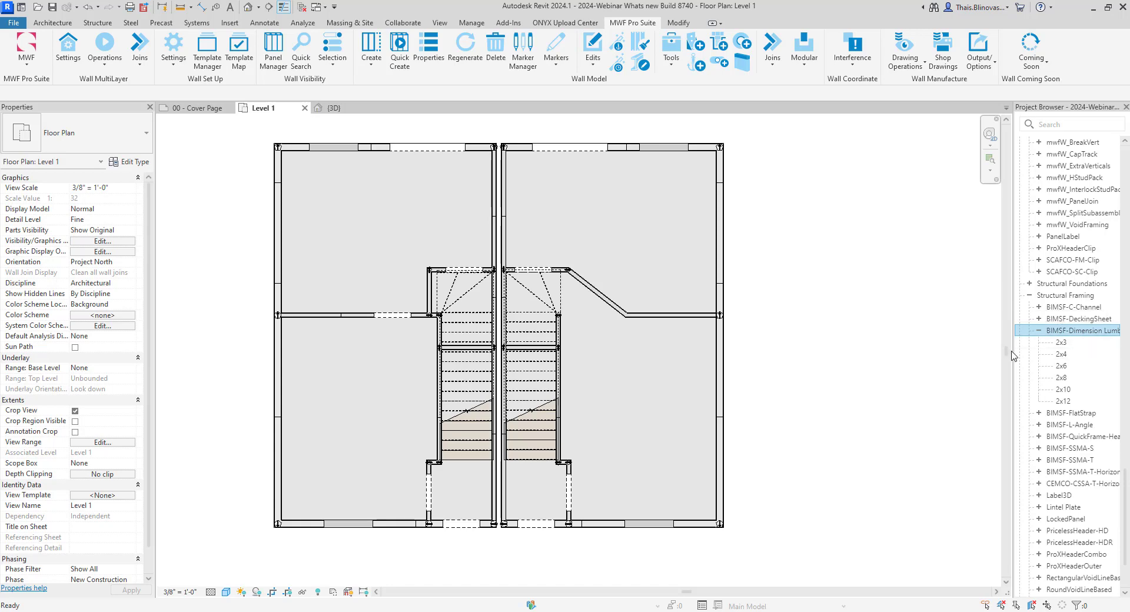
drag(1012, 350, 980, 351)
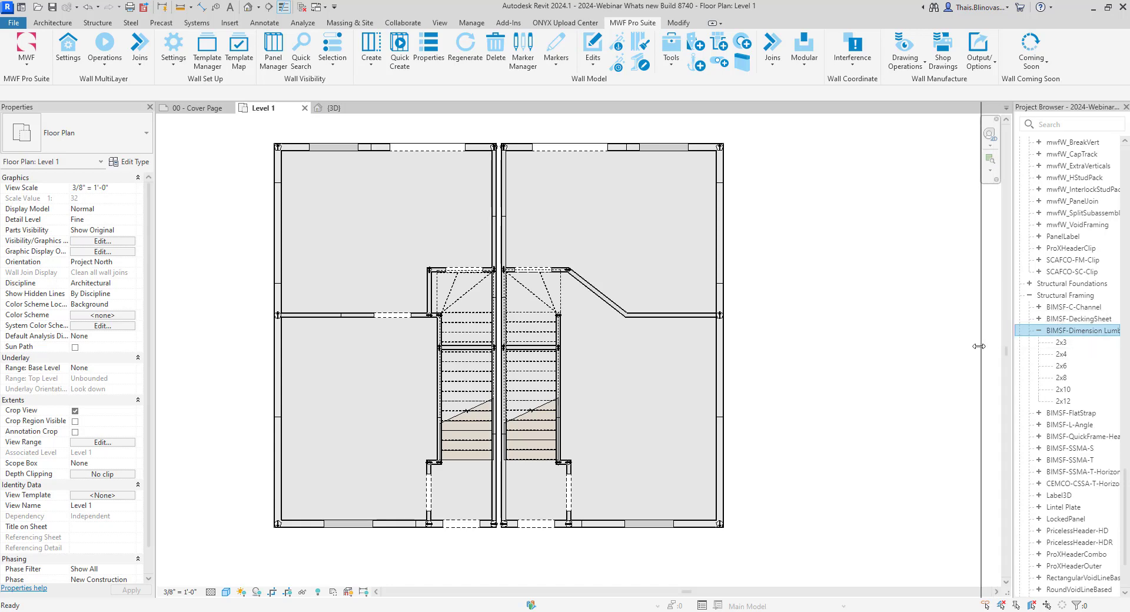
scroll(984, 357, down, 2)
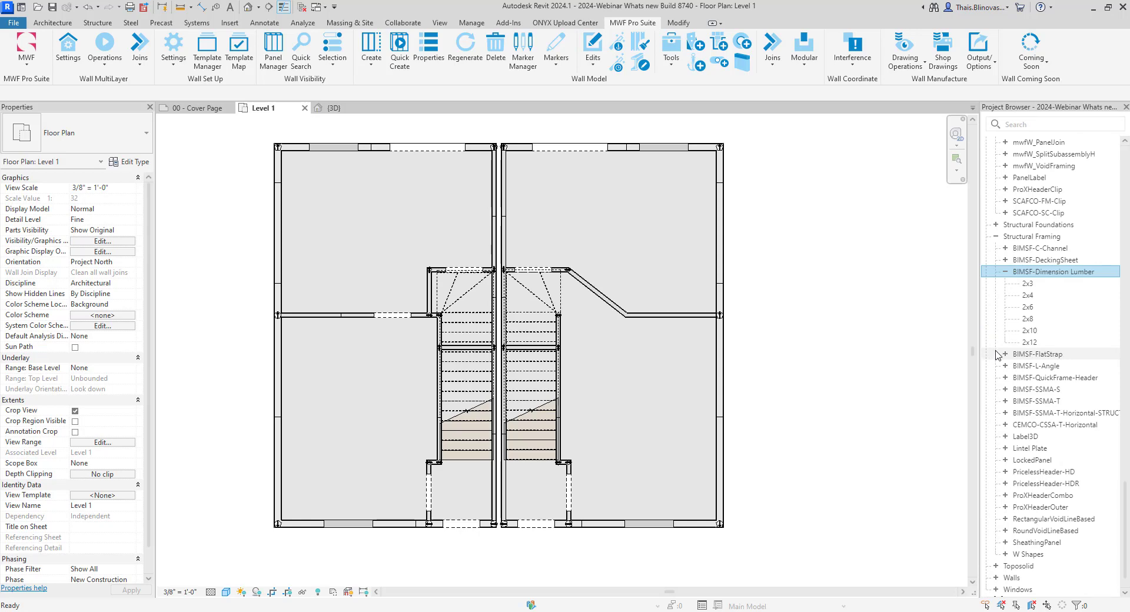
click(1005, 354)
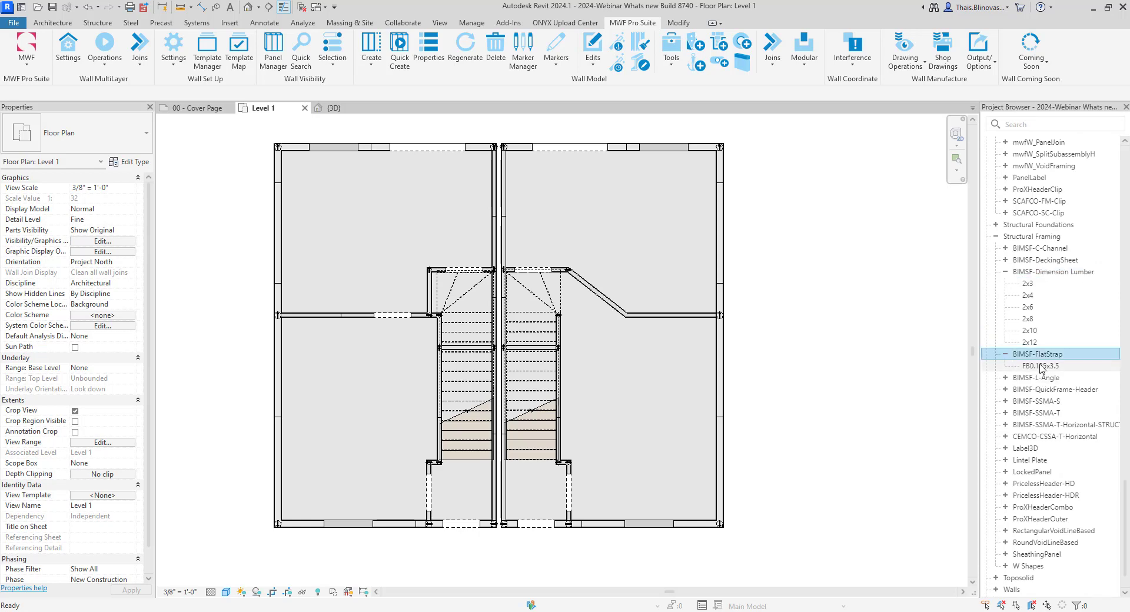
click(995, 239)
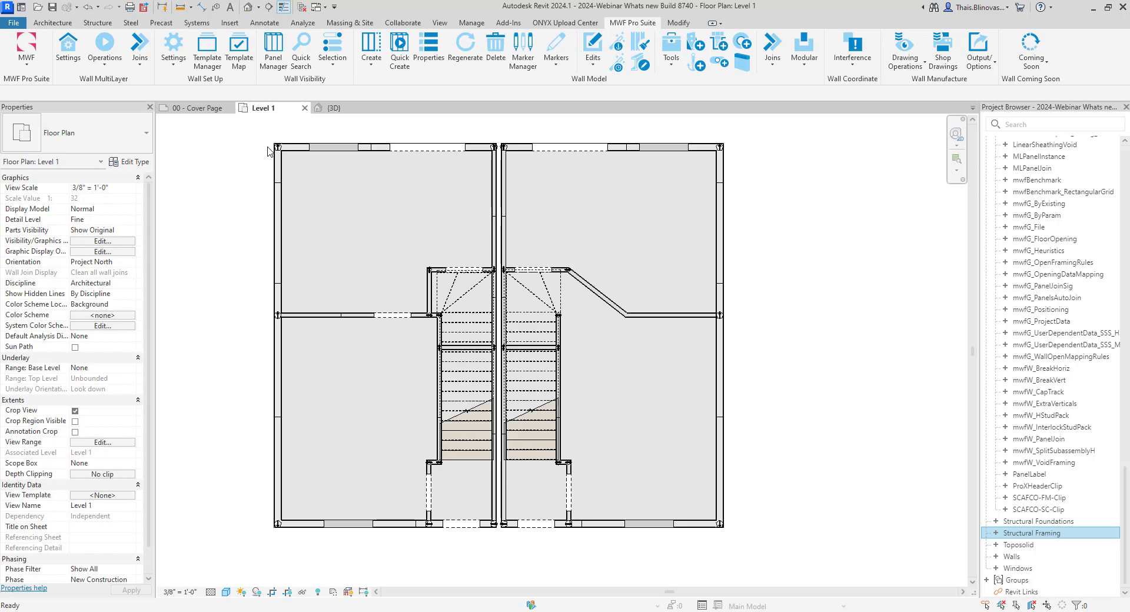
- Show the webinar topics on the Cover Page sheet and return to the Level 1 floor plan
click(198, 108)
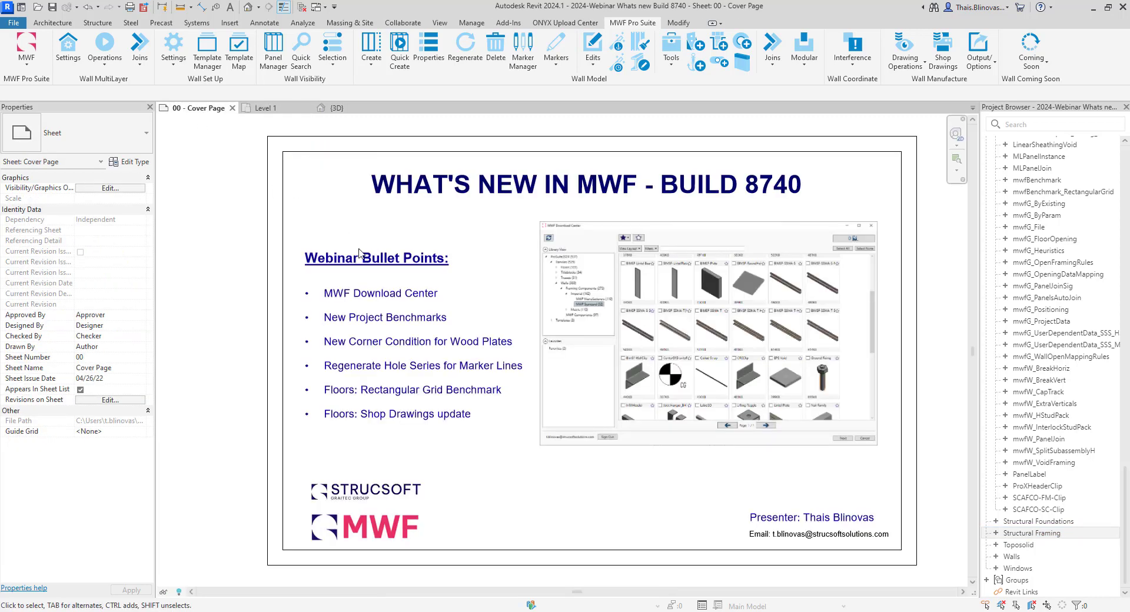
click(276, 109)
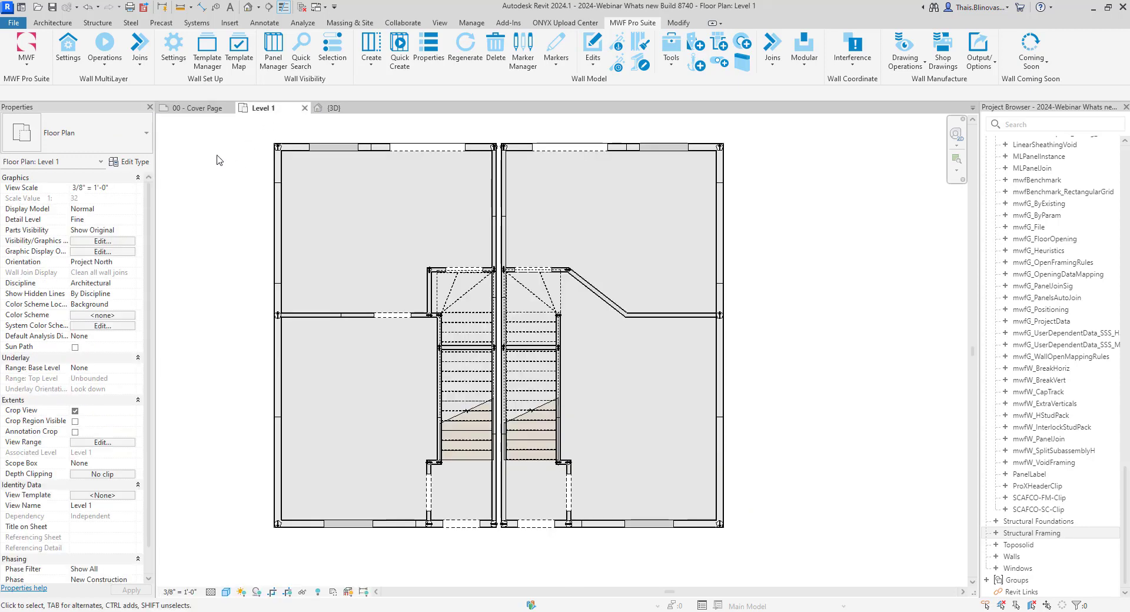
- Start a Project Benchmark with the type mwfBenchmark : Default and the prefix BM
click(173, 59)
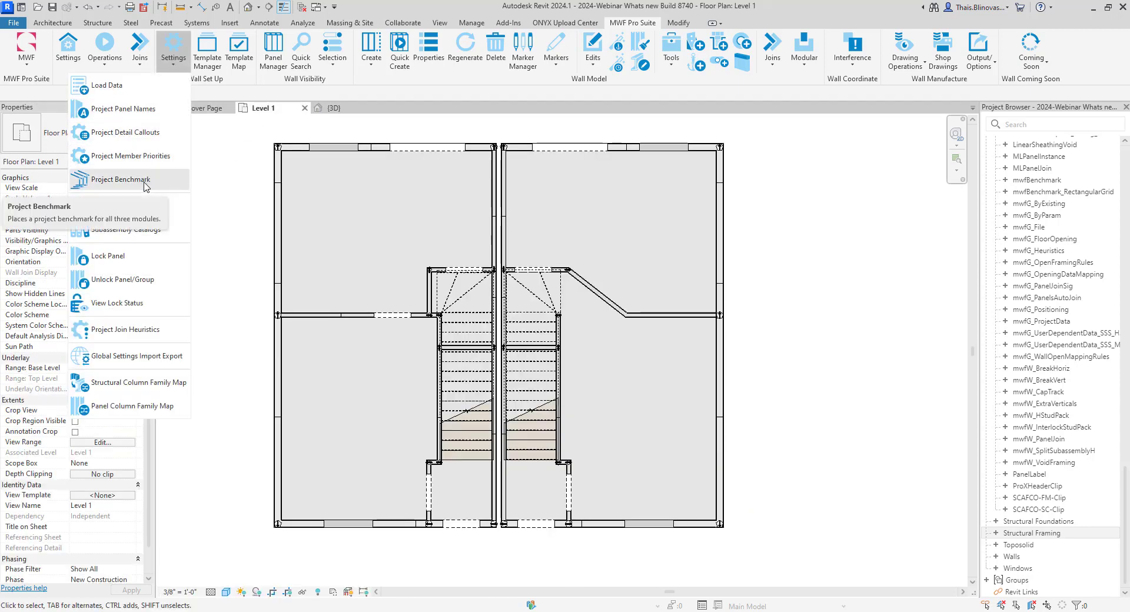
click(123, 181)
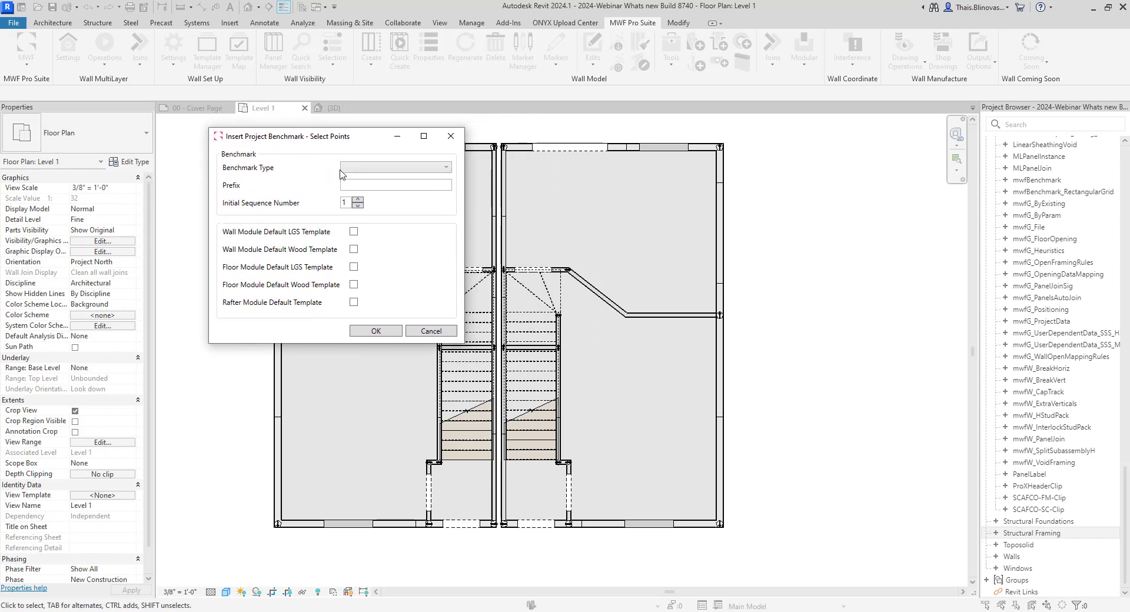
click(364, 169)
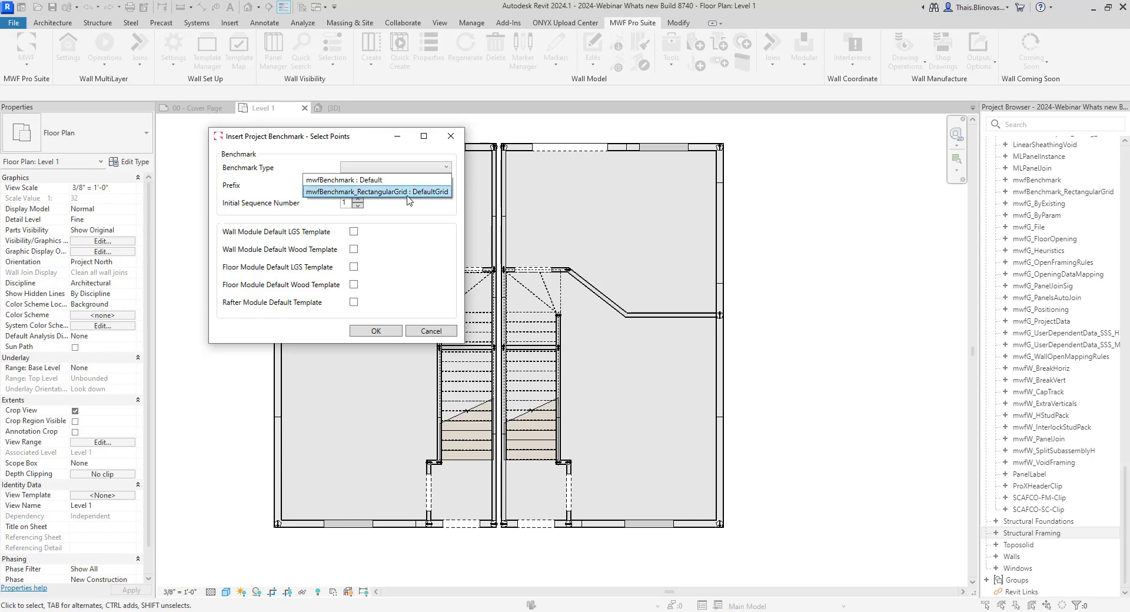
click(388, 180)
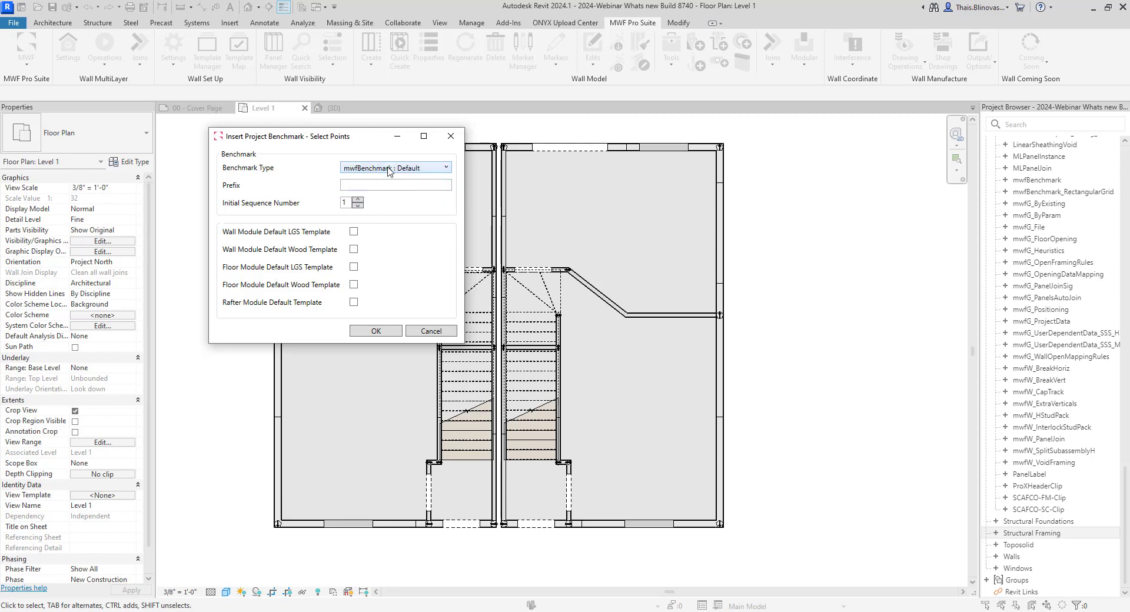
click(396, 183)
text(BM)
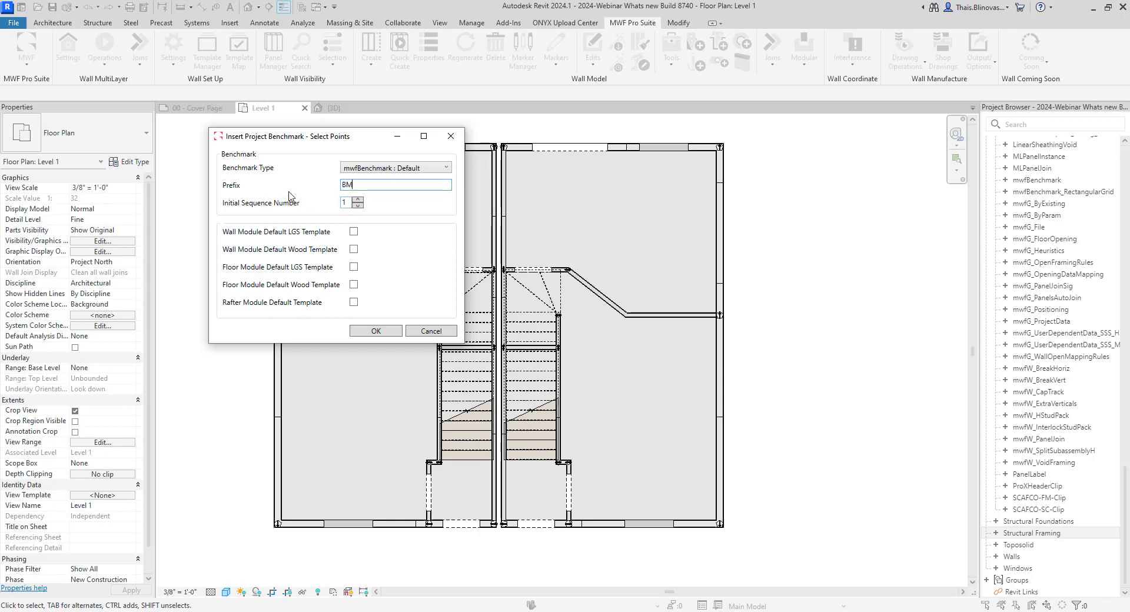
- Set the initial sequence number to 10, enable the default LGS templates for the Wall and Floor modules, and confirm the benchmark settings
click(345, 203)
drag(345, 202, 334, 205)
text(1)
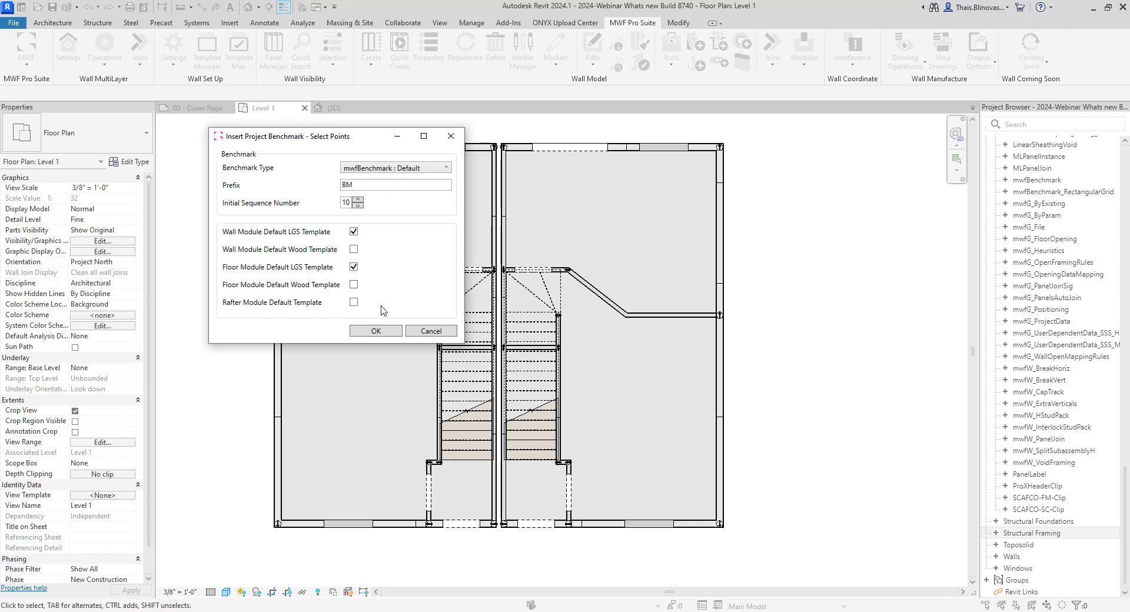
click(376, 331)
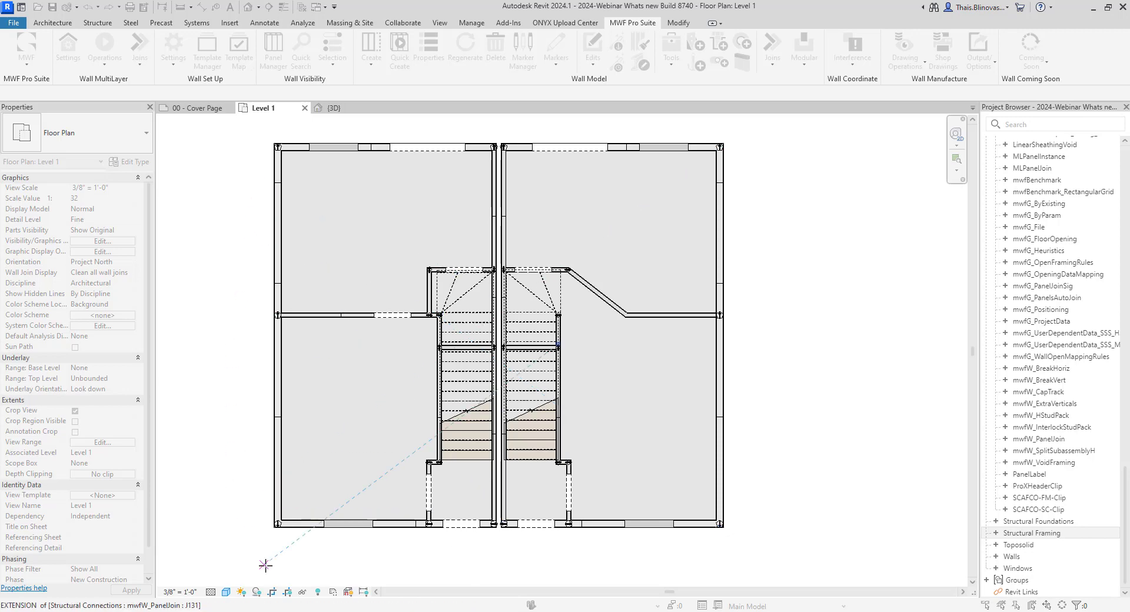
- Place the benchmark at the lower-left exterior wall corner of the Level 1 plan and inspect its Mark property
scroll(265, 553, up, 5)
scroll(289, 471, up, 5)
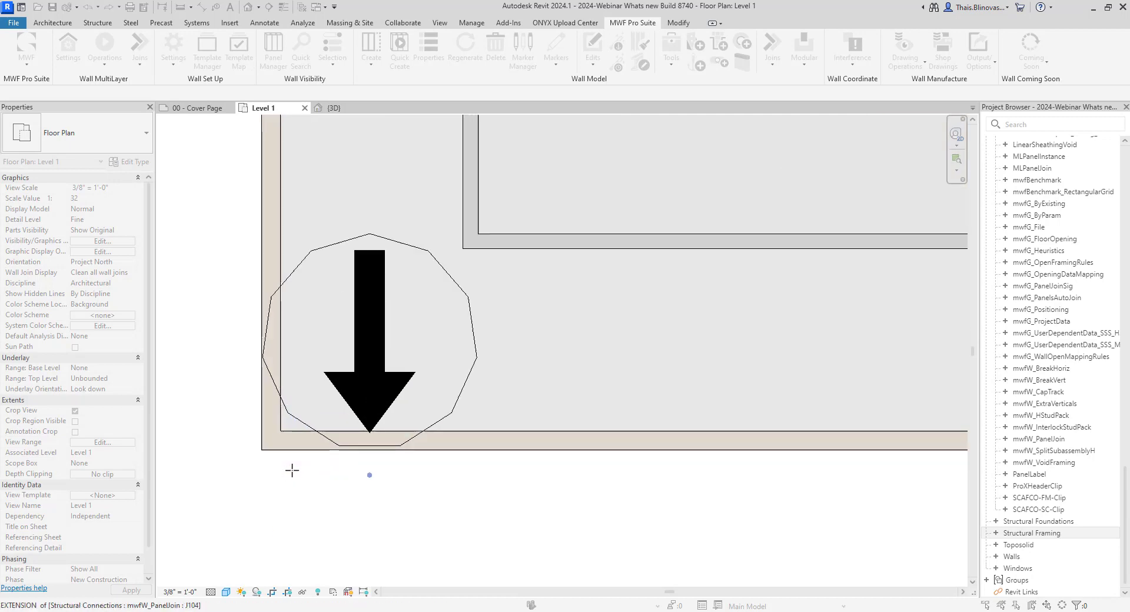
click(279, 424)
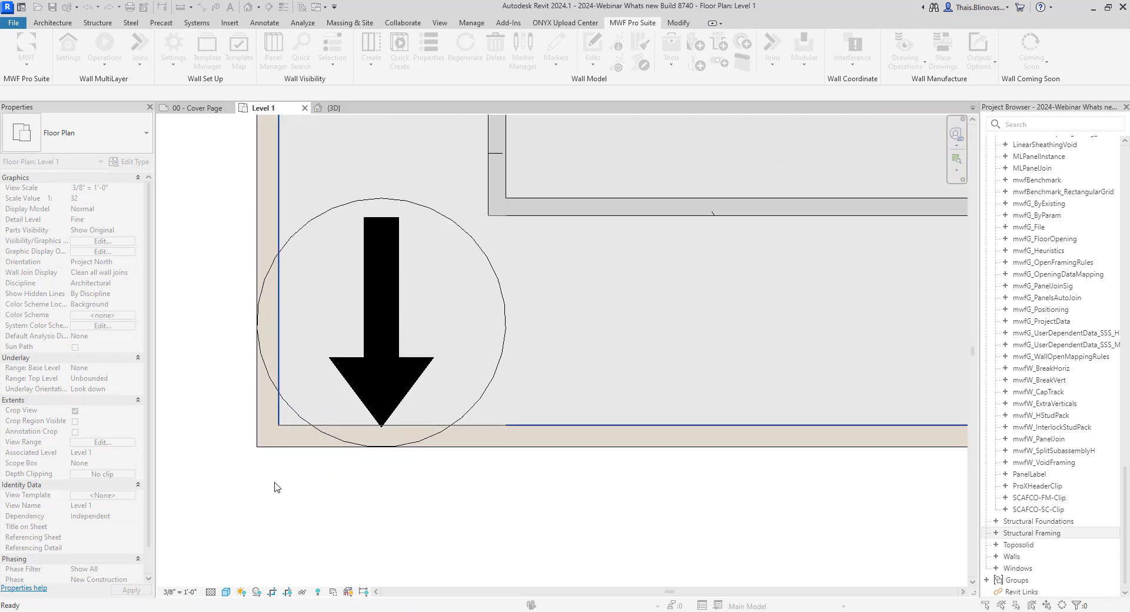
scroll(323, 471, down, 8)
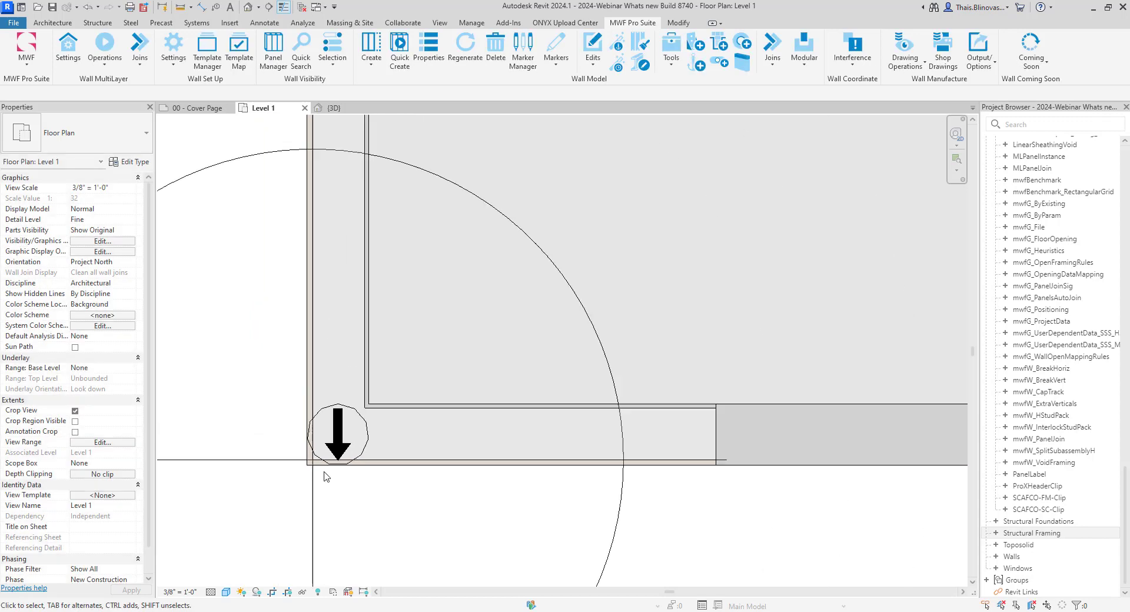
click(323, 499)
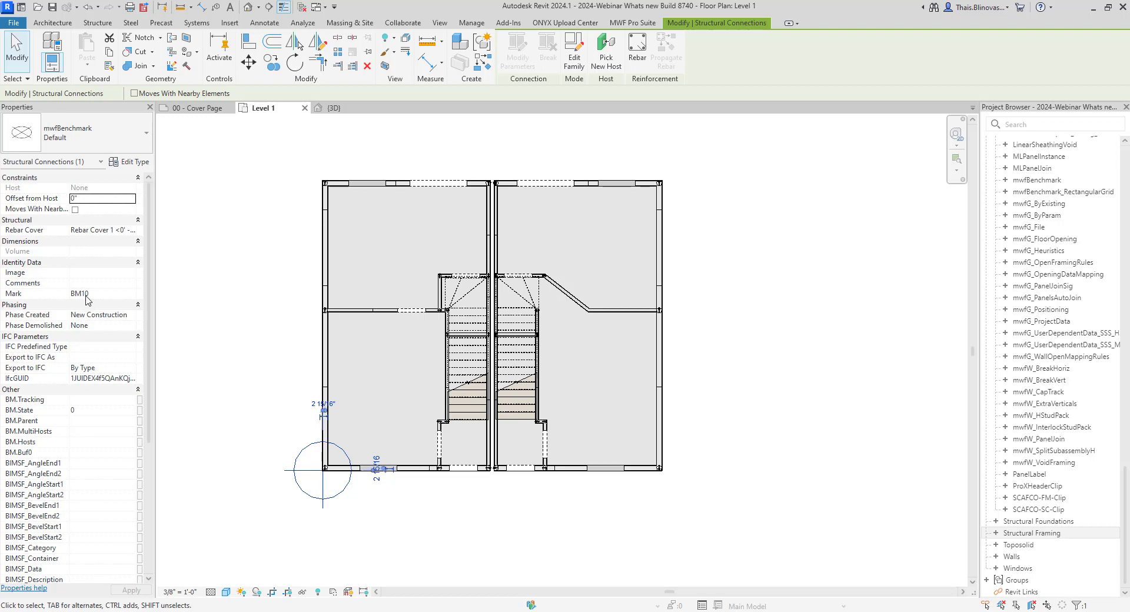
click(414, 526)
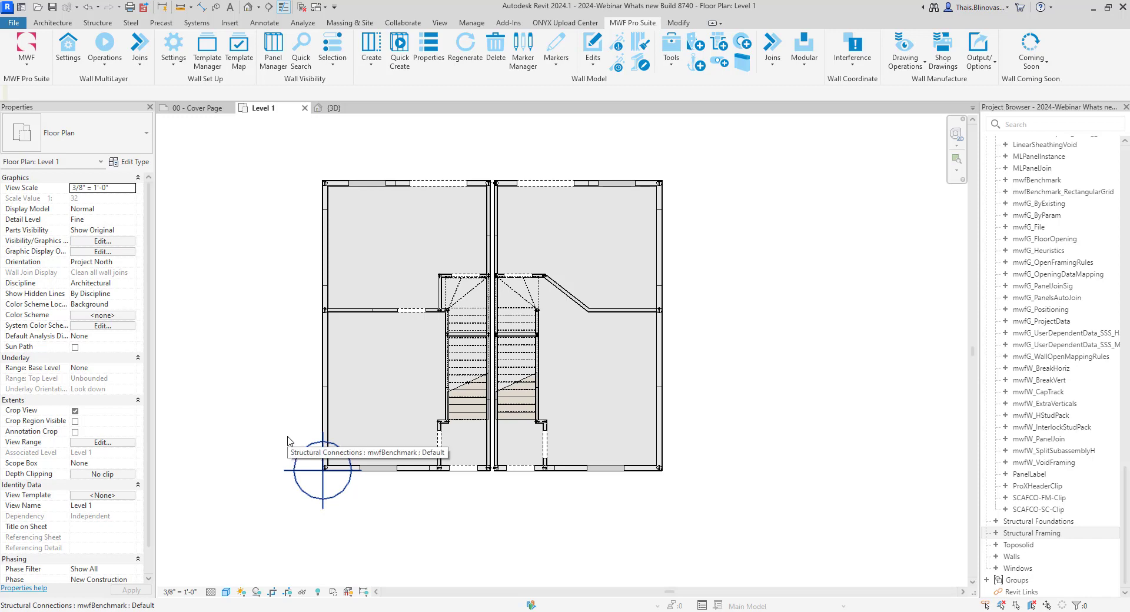
- Review the Light Gauge, Wood and Light Gauge Benchmark templates in the Wall module's Template Manager and close it
click(207, 50)
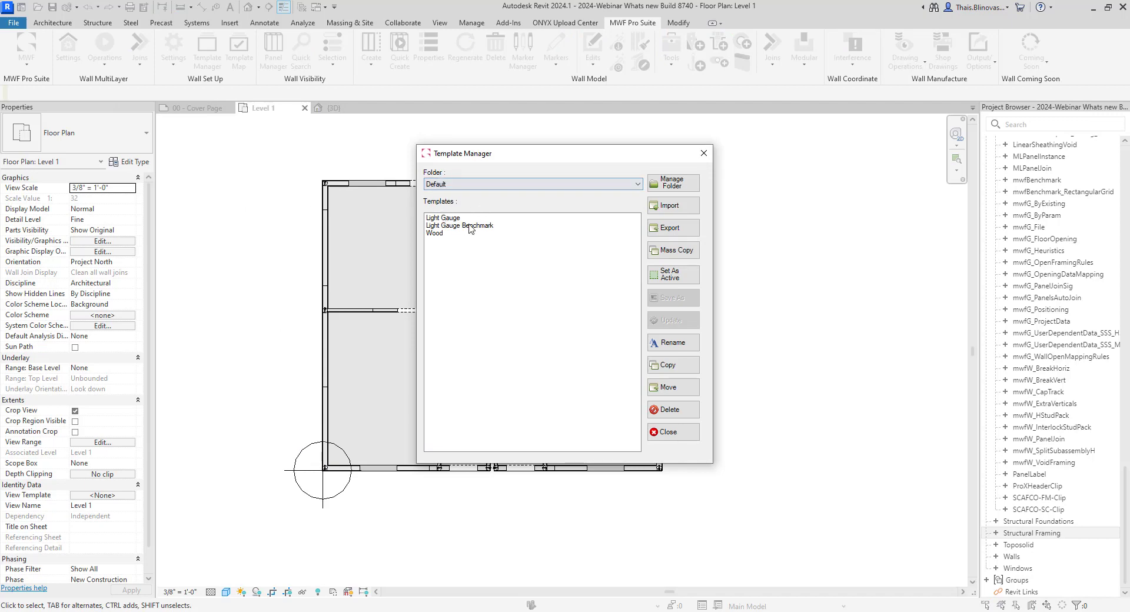
click(446, 219)
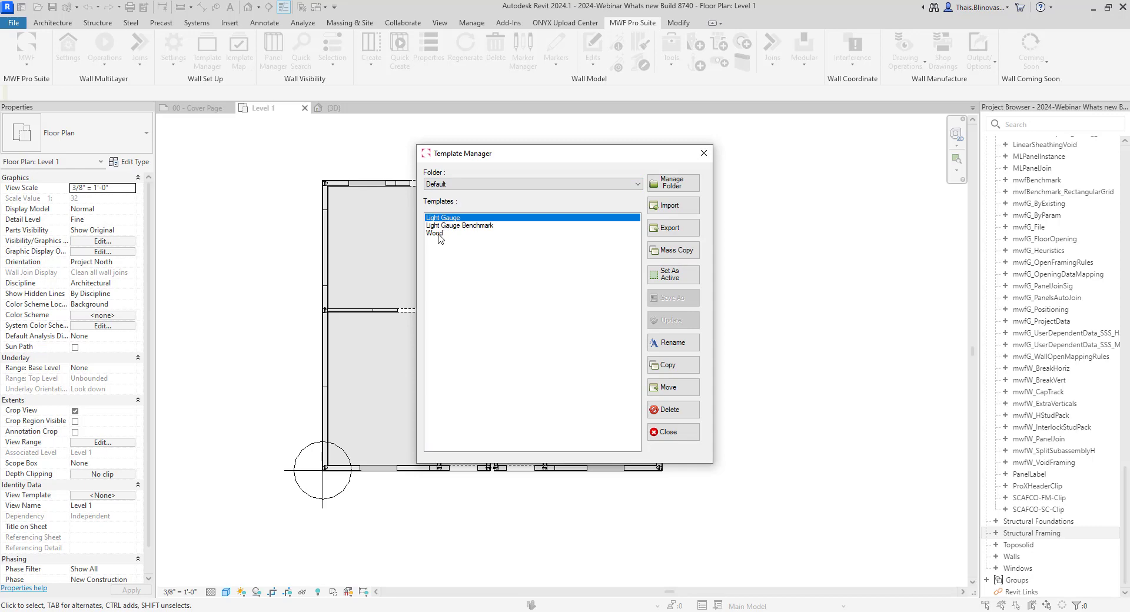
click(436, 235)
click(478, 227)
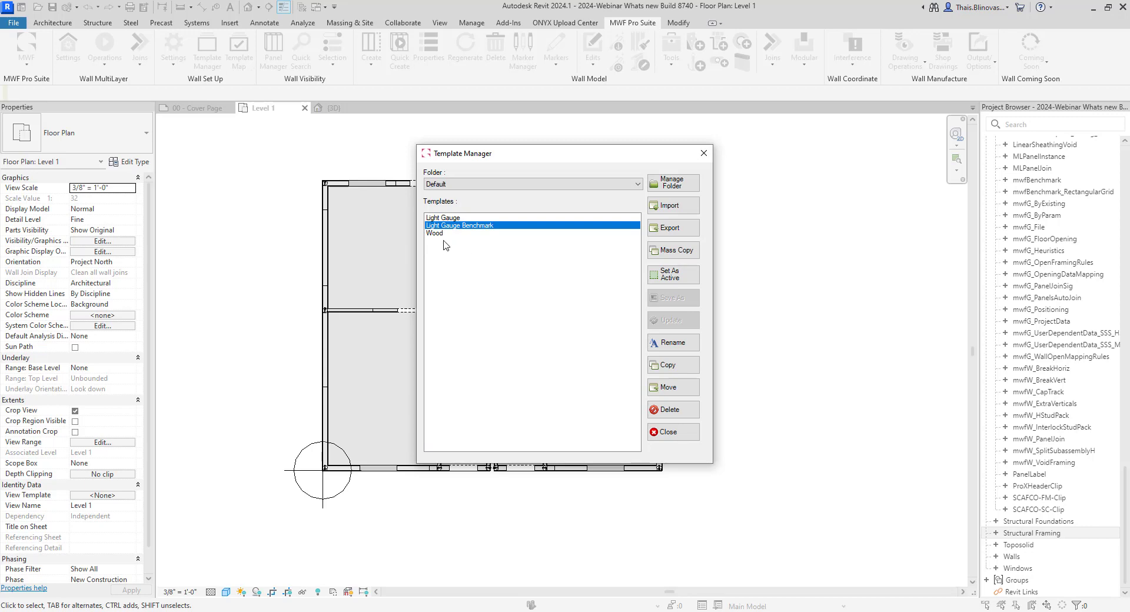
click(703, 154)
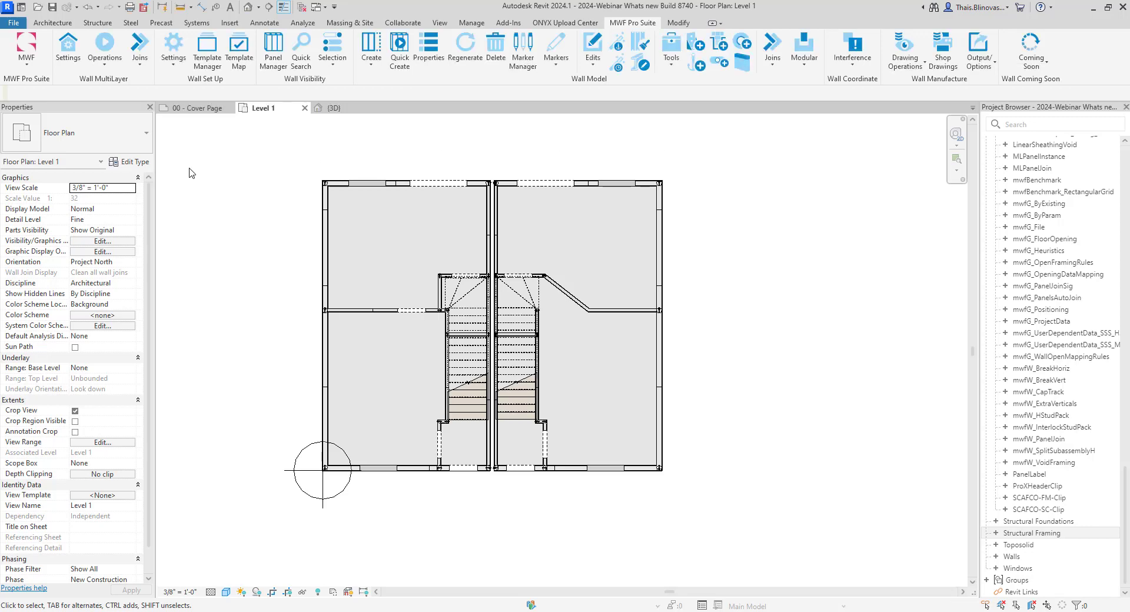
- Switch to the Floor module and review its Light Gauge Benchmark and Wood Benchmark templates in the Template Manager
click(26, 52)
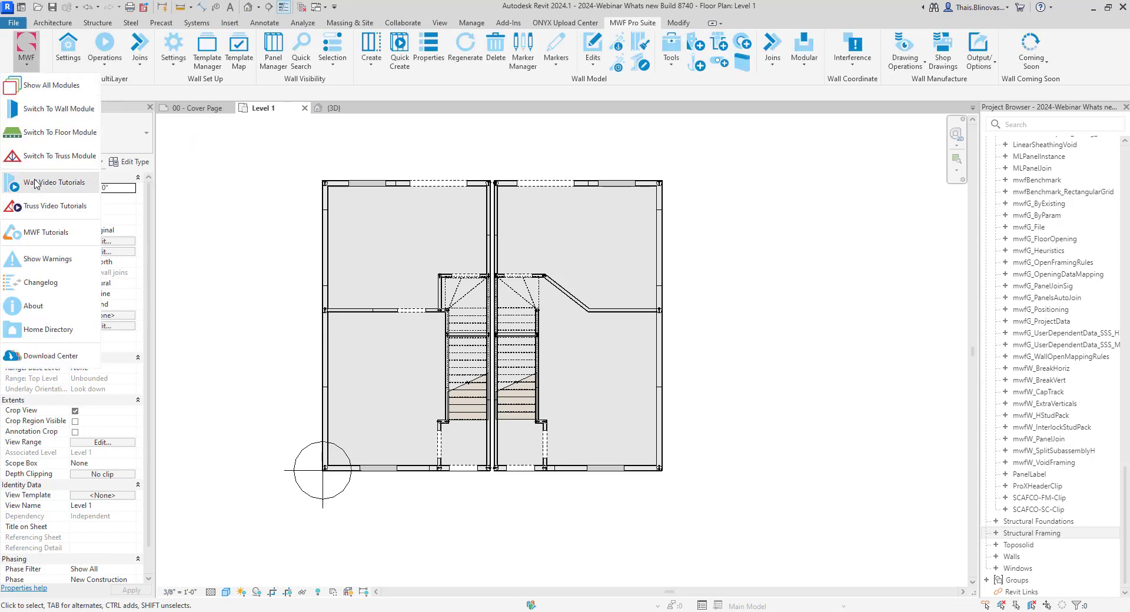
click(47, 133)
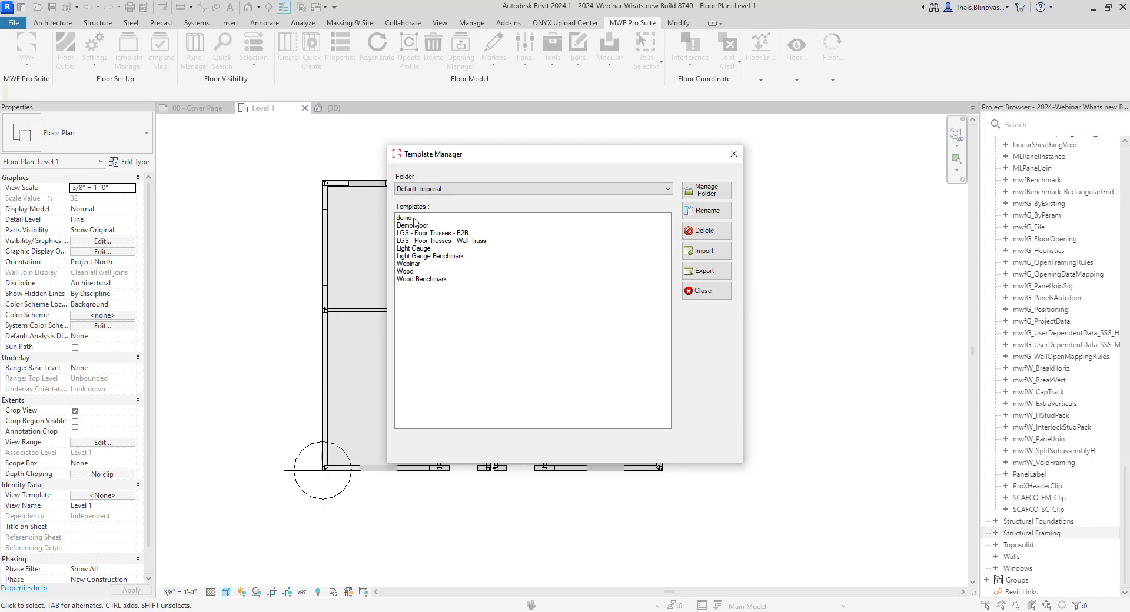
click(431, 257)
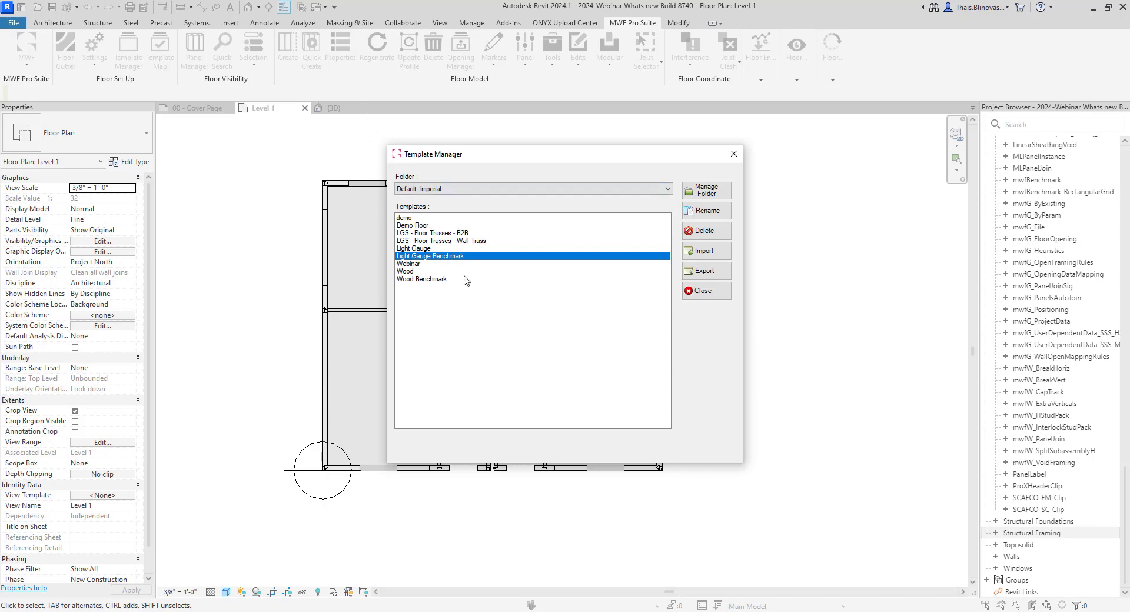
click(406, 280)
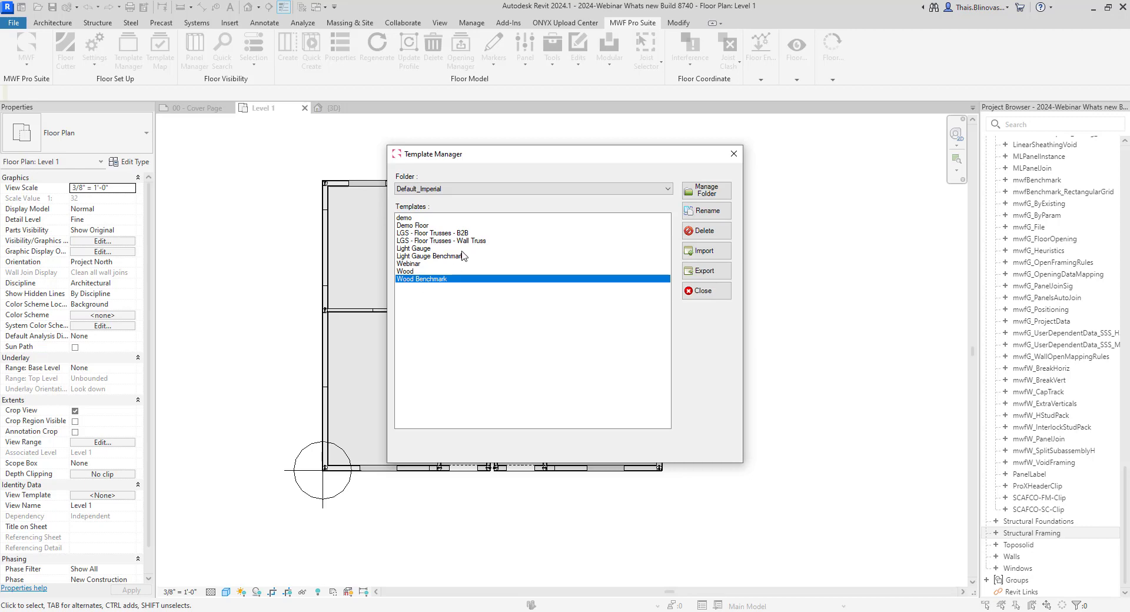
click(733, 154)
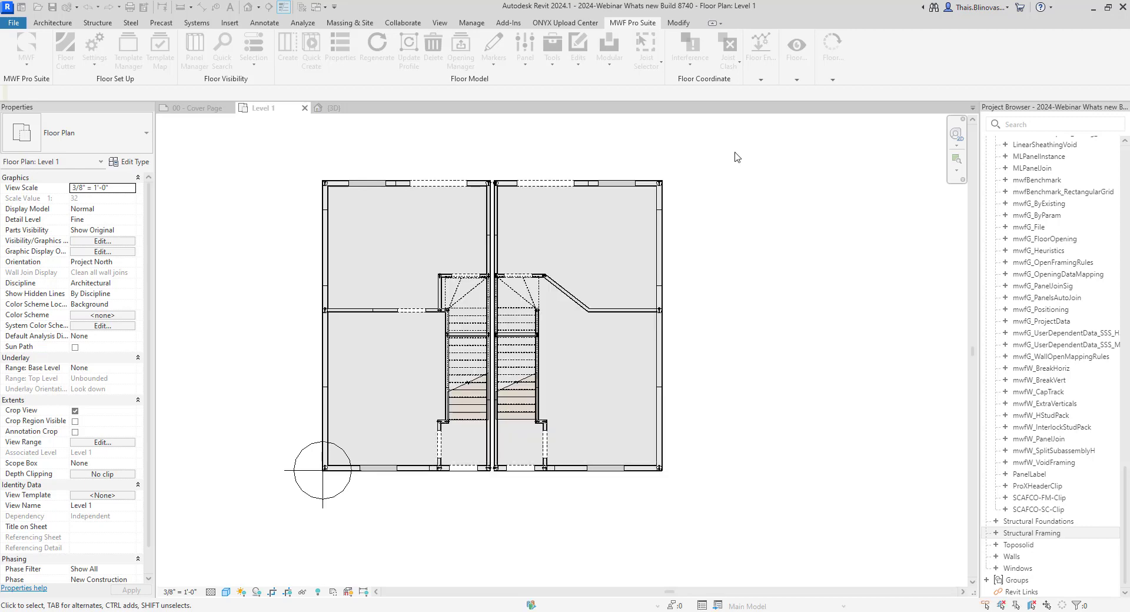
- Inspect the properties of the placed benchmark and clear the selection
click(341, 492)
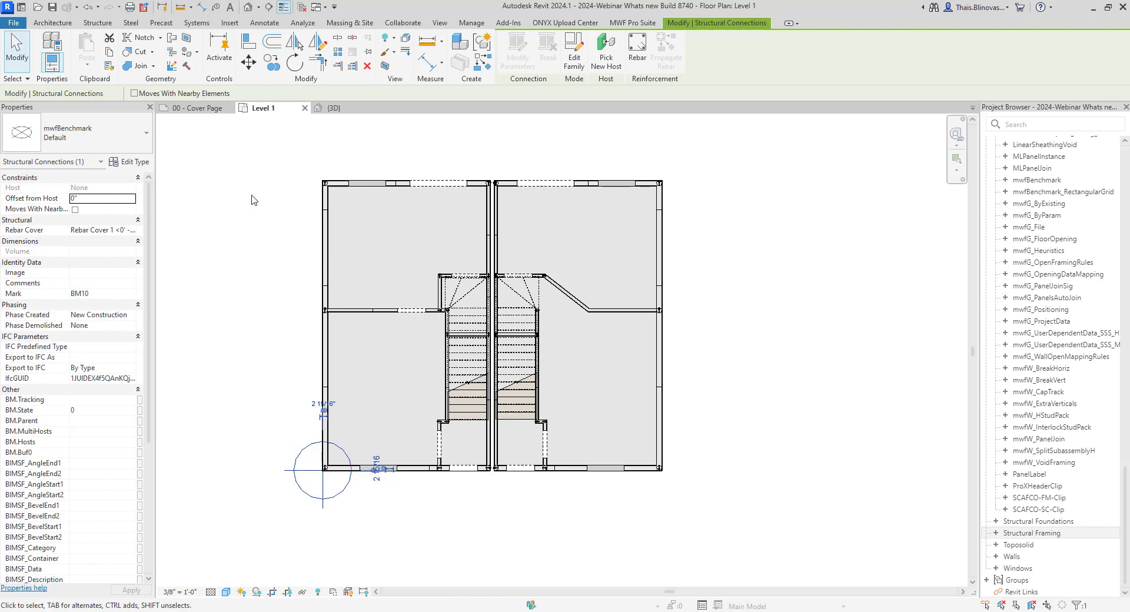
click(398, 507)
- Select five exterior walls of the left-hand unit: two along the lower facade and three along the outer side wall
scroll(413, 494, up, 2)
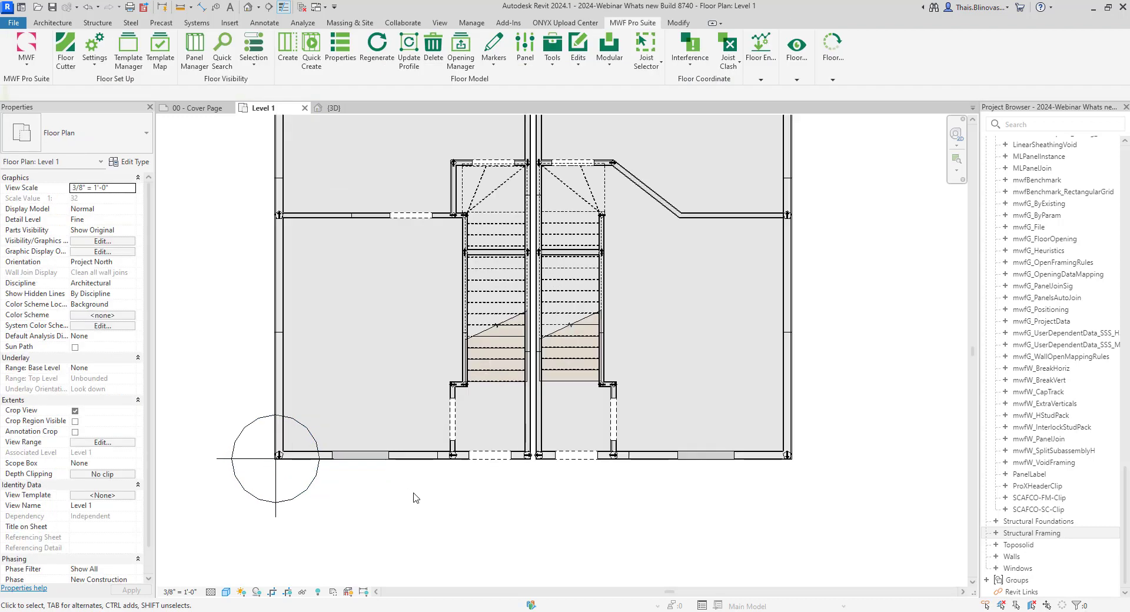
middle_drag(399, 478, 436, 507)
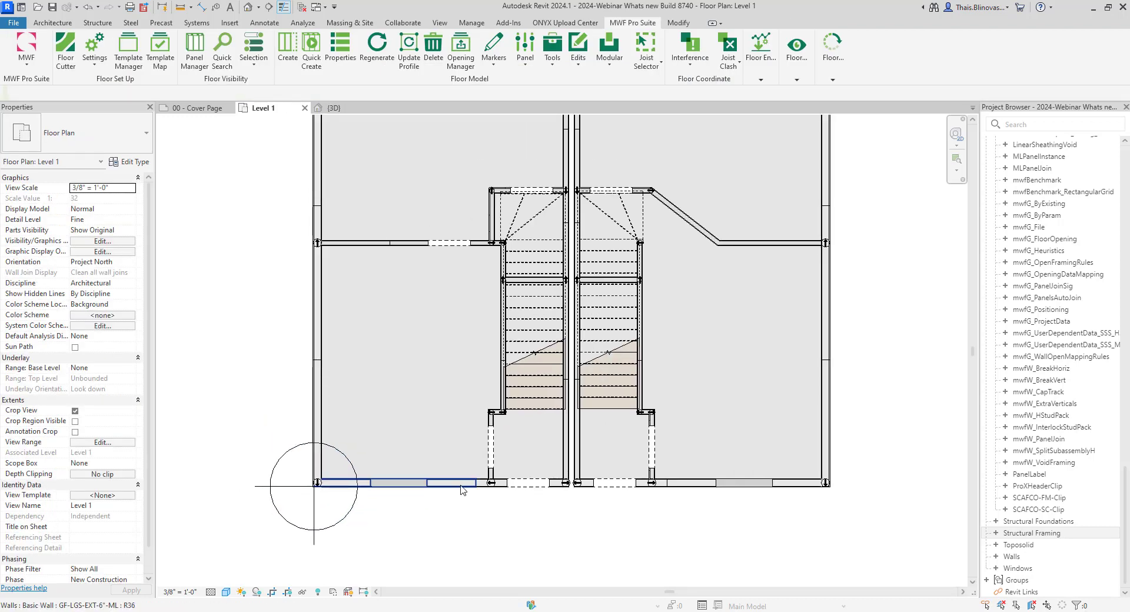
click(462, 489)
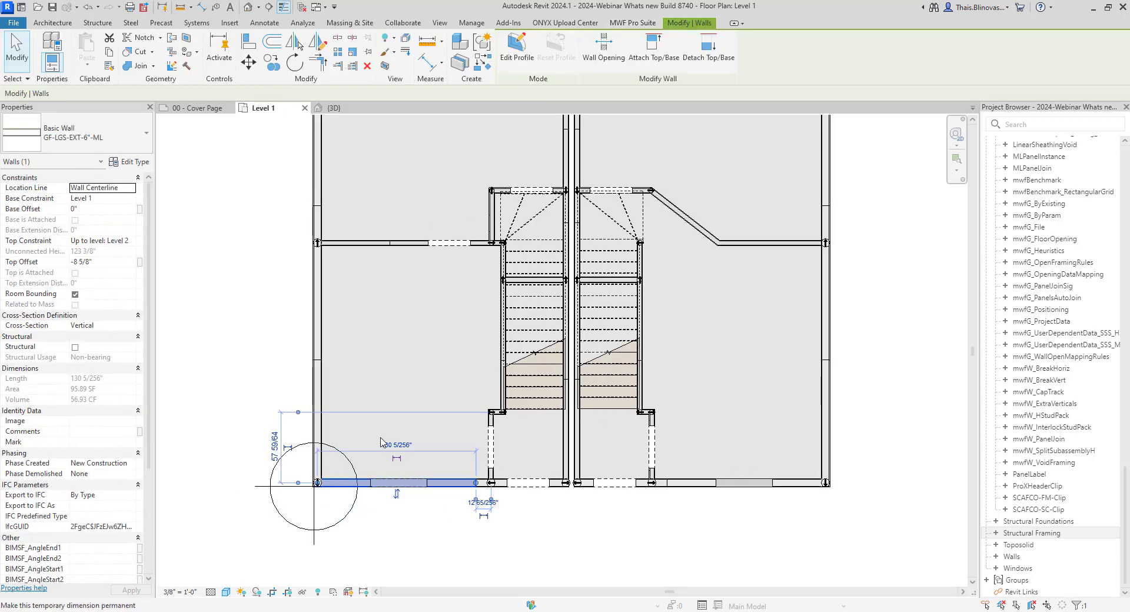
ctrl+click(318, 412)
ctrl+click(321, 332)
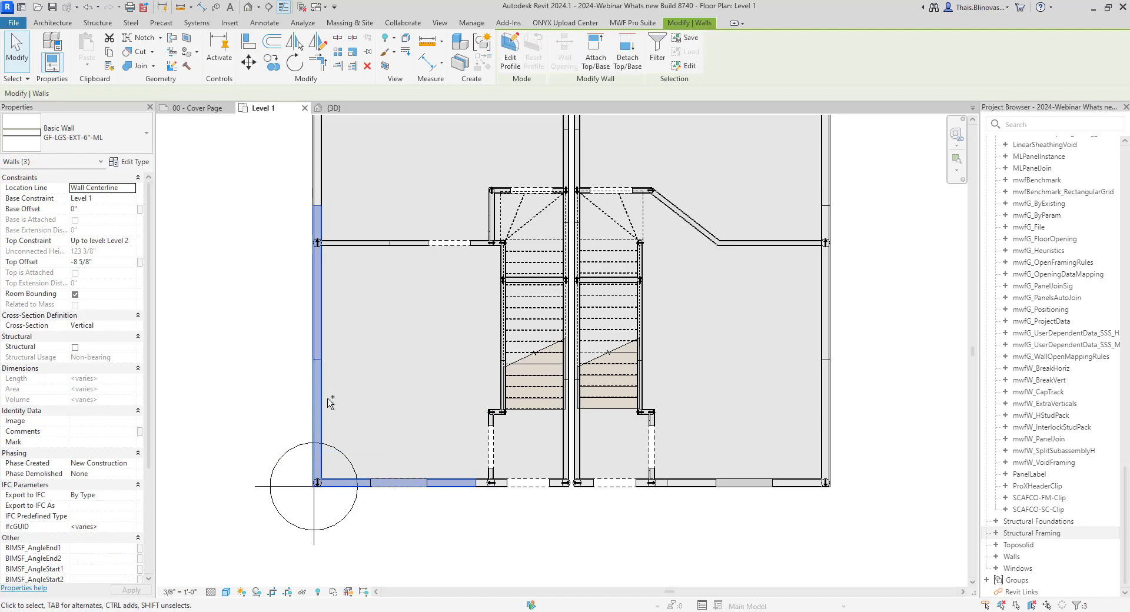
key(z)
key(f)
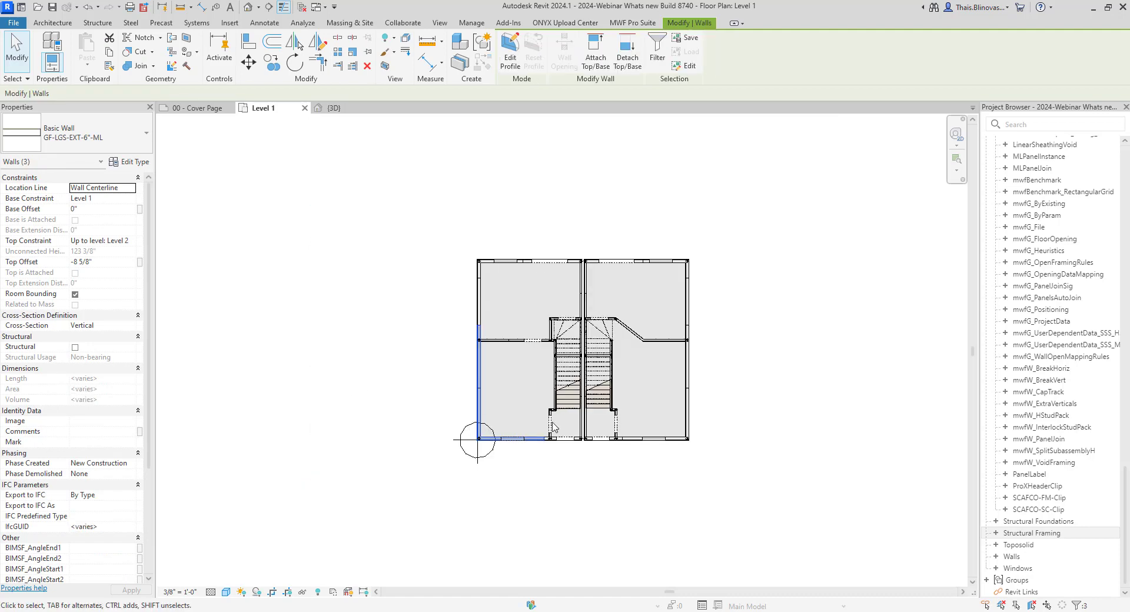
scroll(553, 426, up, 3)
ctrl+click(378, 283)
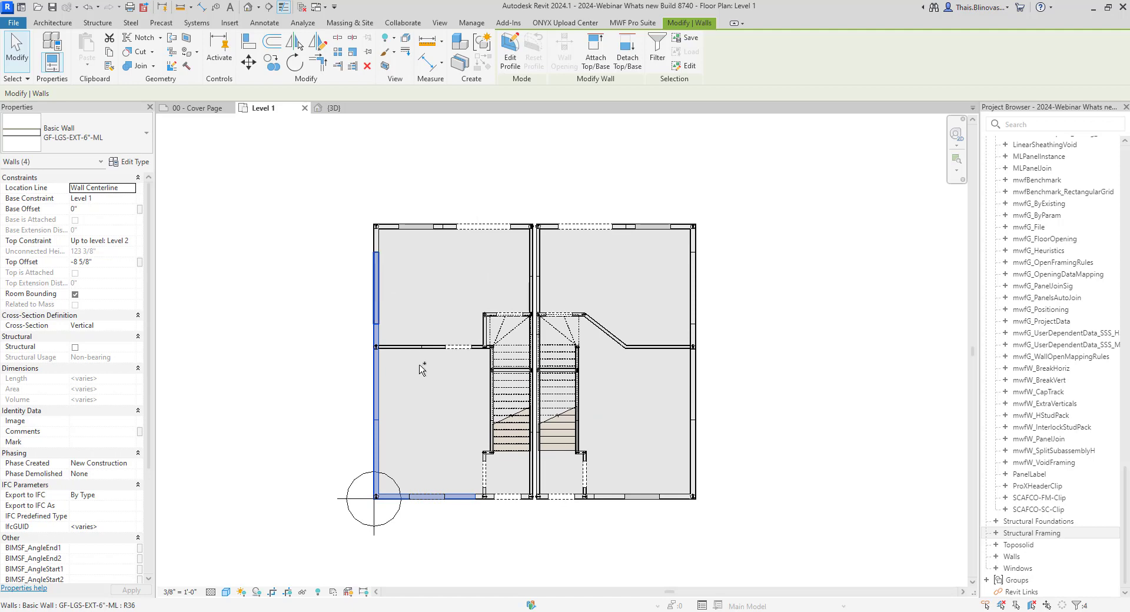
scroll(509, 527, up, 2)
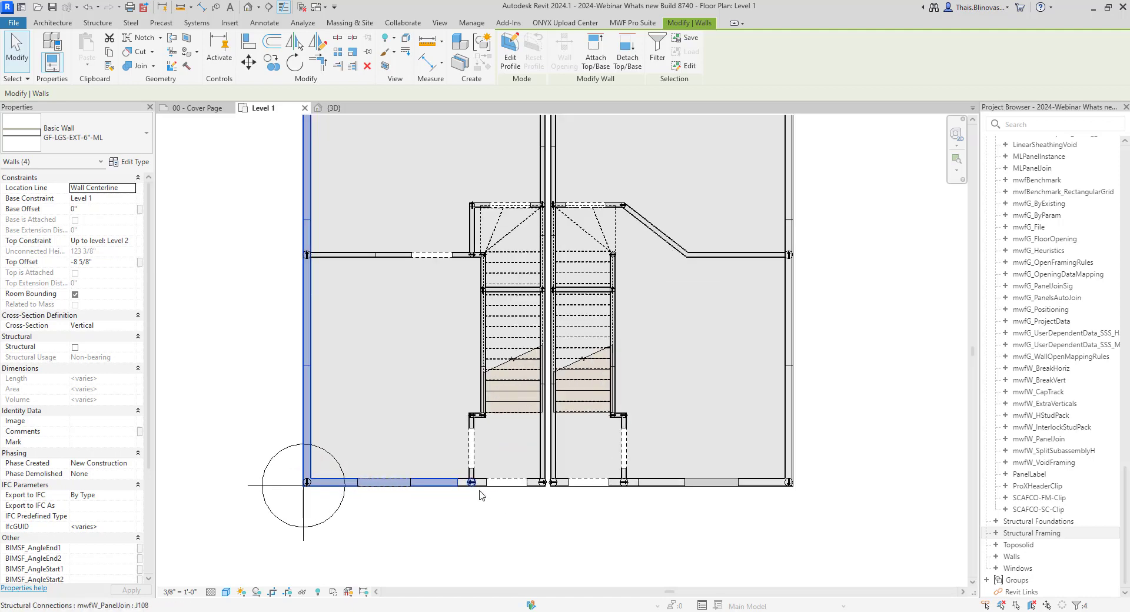
scroll(486, 488, up, 2)
ctrl+click(486, 481)
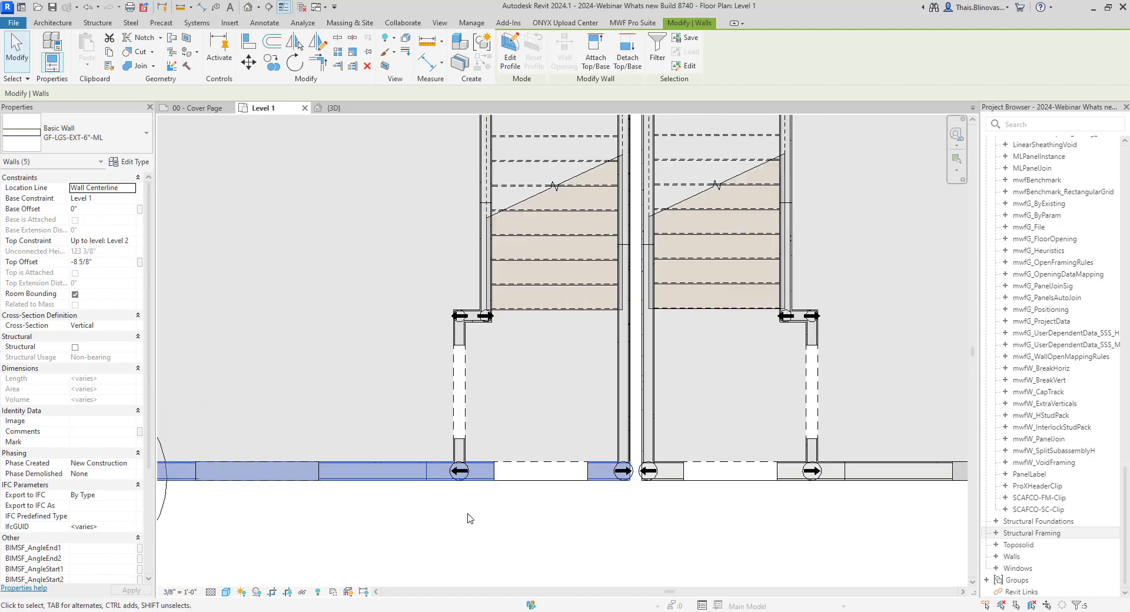
scroll(465, 518, down, 4)
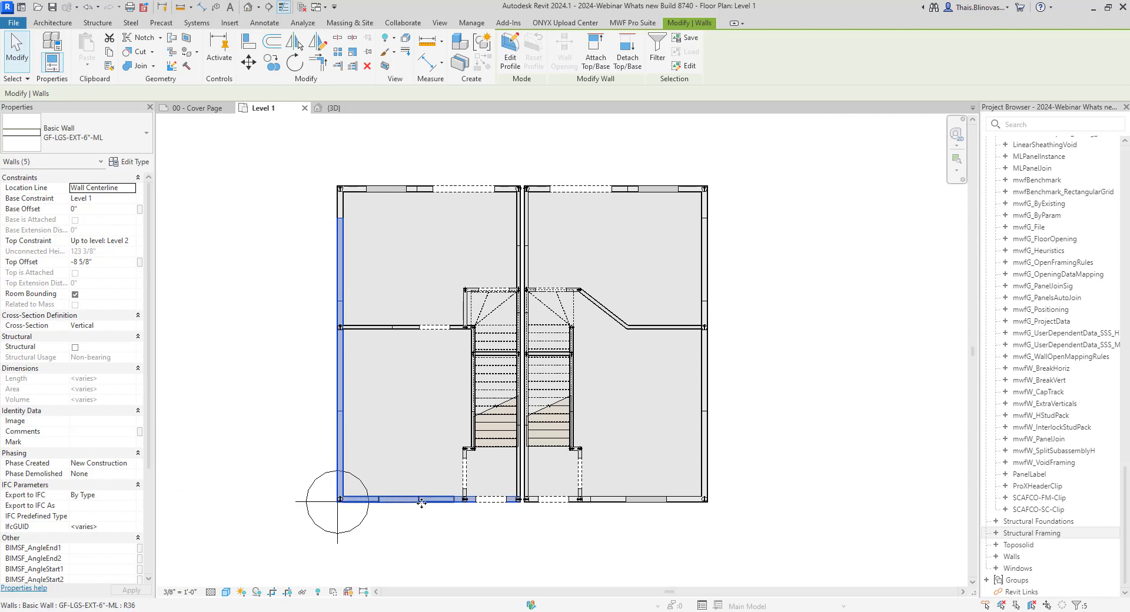
- Switch to the Wall module, start panel creation for the selected walls and open the Template Manager
click(632, 22)
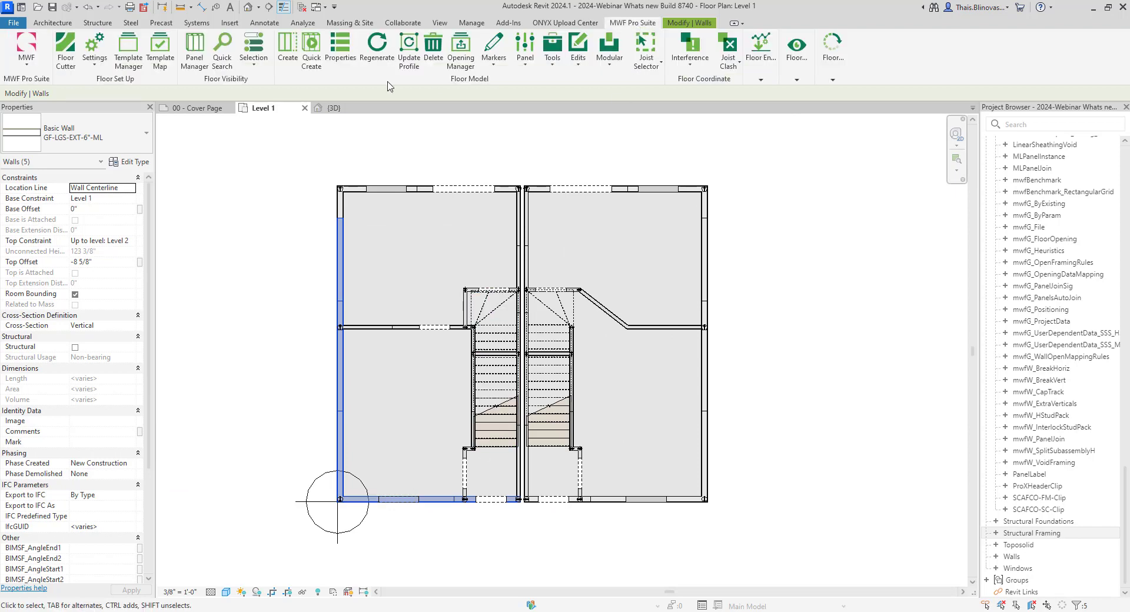
click(26, 59)
click(33, 113)
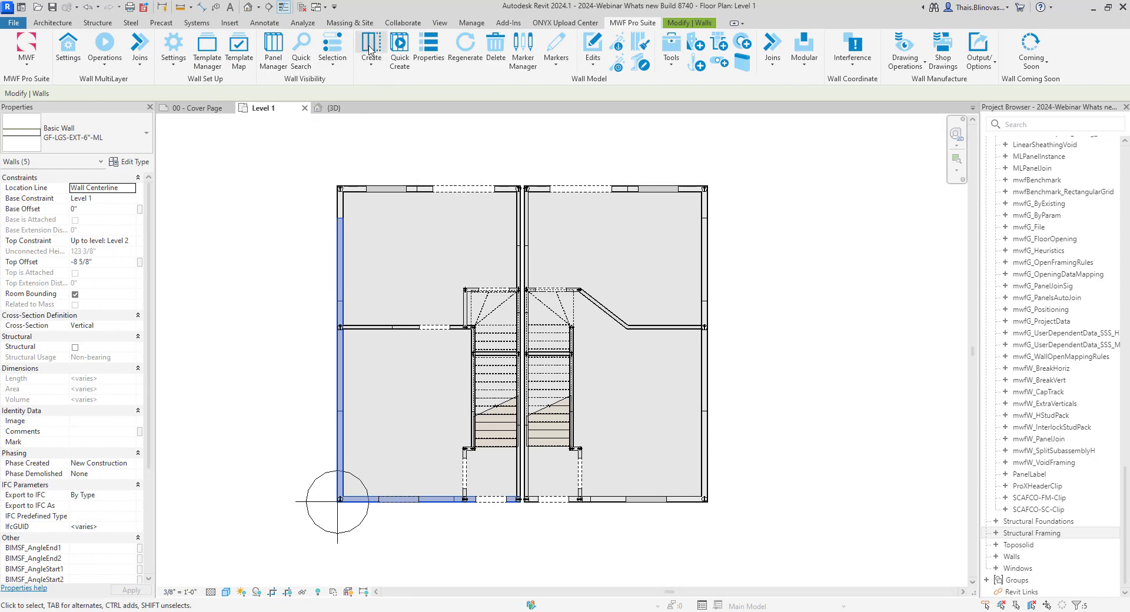
click(371, 48)
click(556, 445)
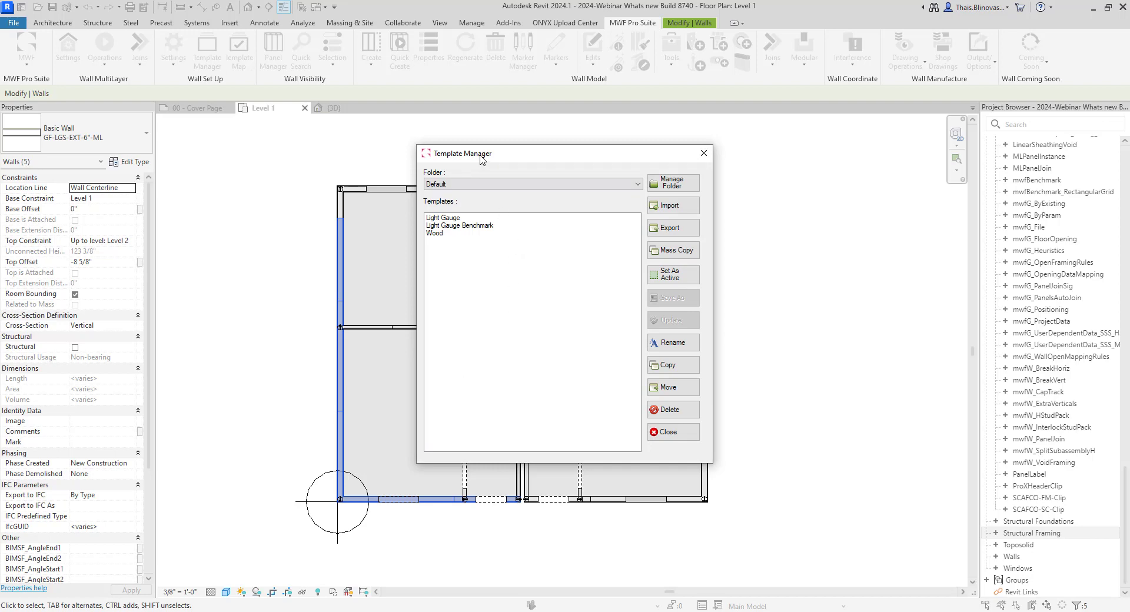
- Set the Light Gauge Benchmark template as active and create the panels for the selected walls
mouse_move(480, 156)
mouse_down()
mouse_move(545, 157)
mouse_move(480, 153)
mouse_up()
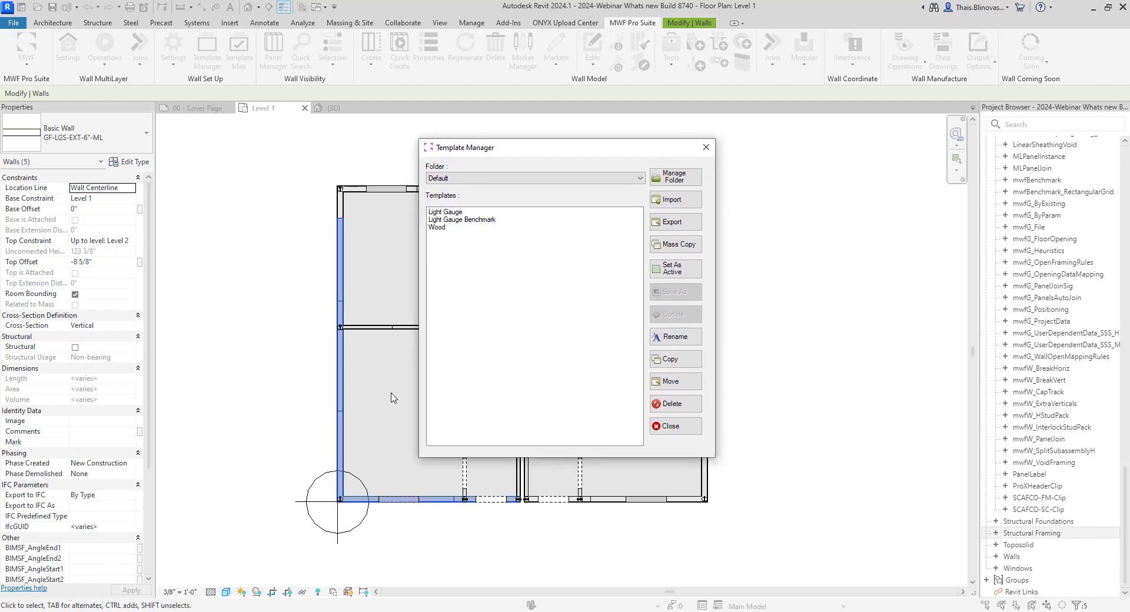
click(469, 220)
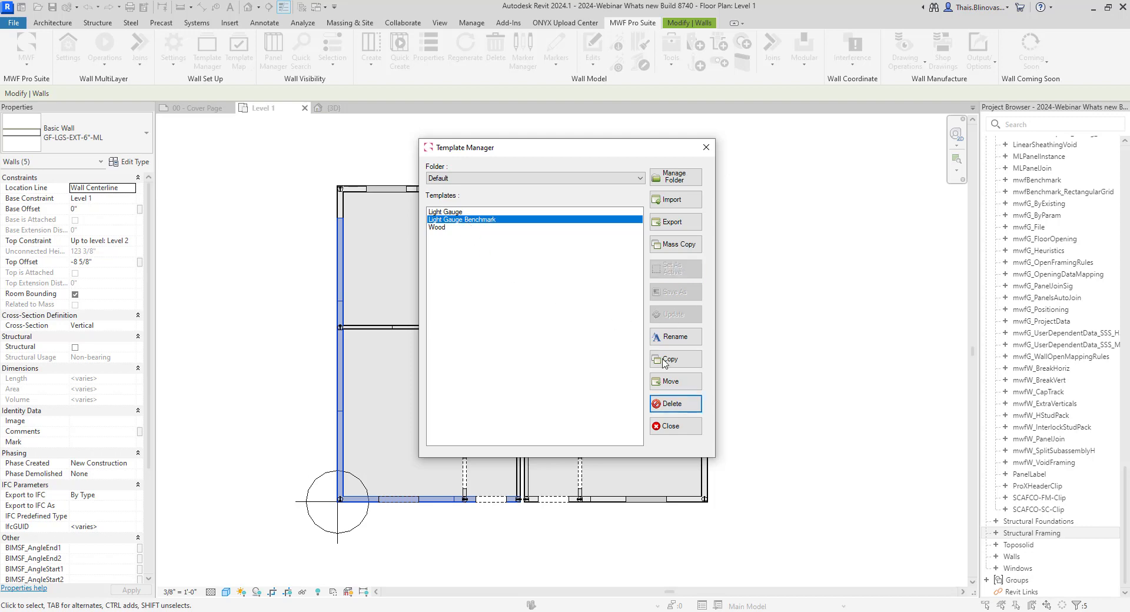
click(670, 426)
click(497, 442)
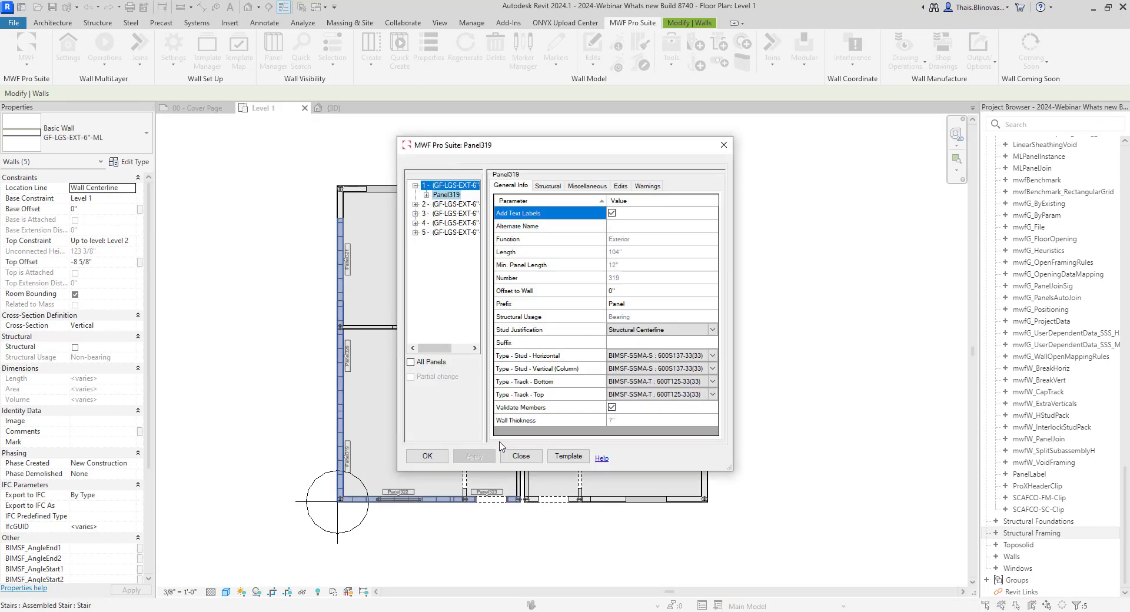
click(427, 457)
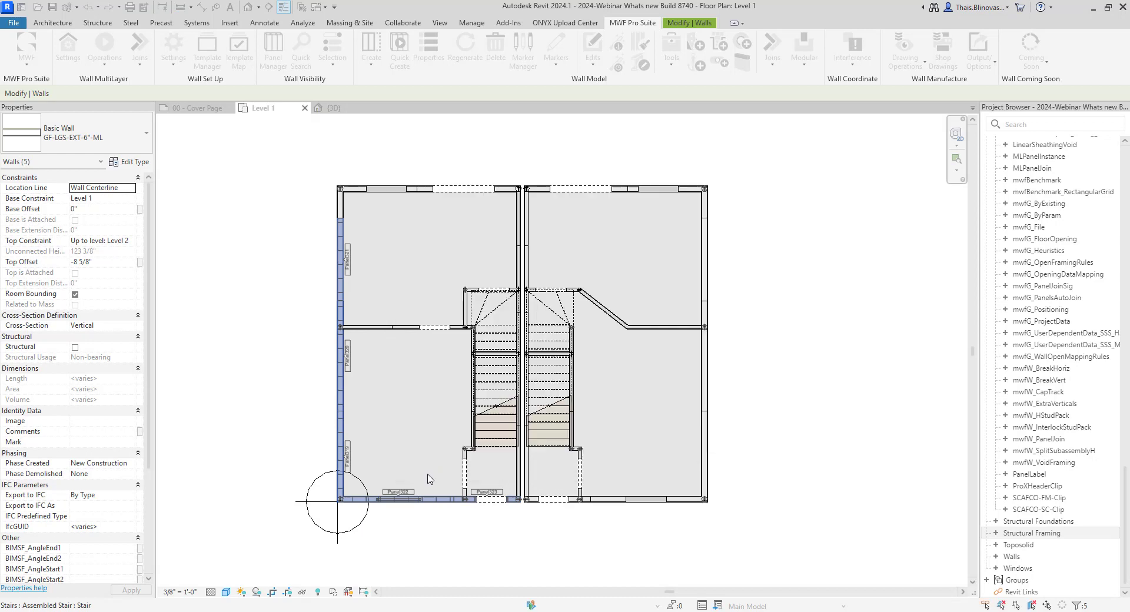
- Examine the stud layout from the benchmark corner along the outer side wall, including the joint between Panel319 and Panel320
scroll(334, 499, up, 6)
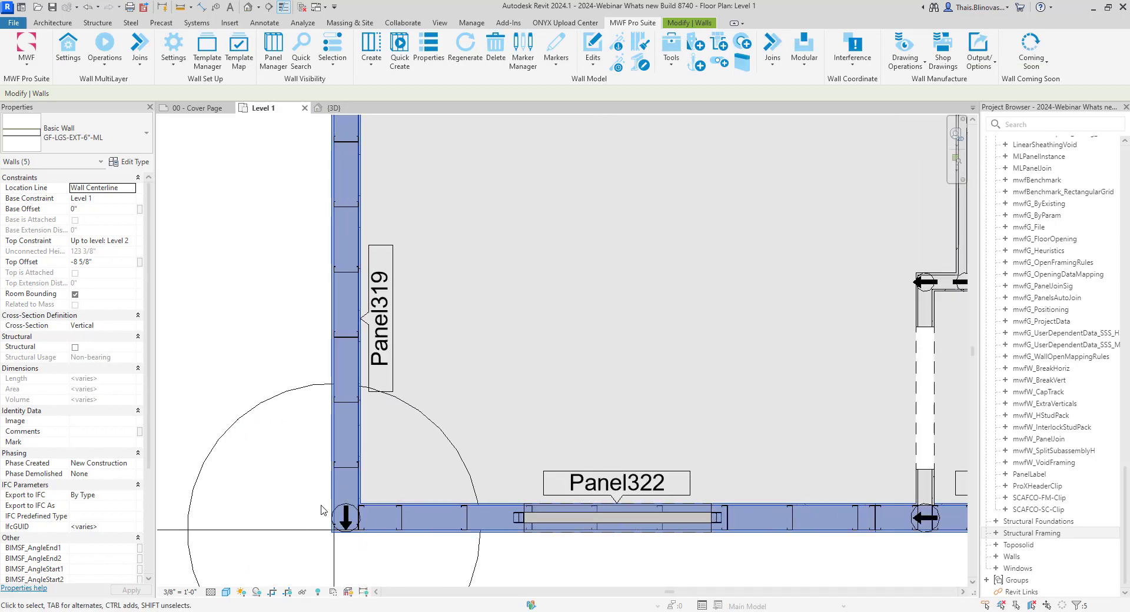
scroll(321, 510, down, 2)
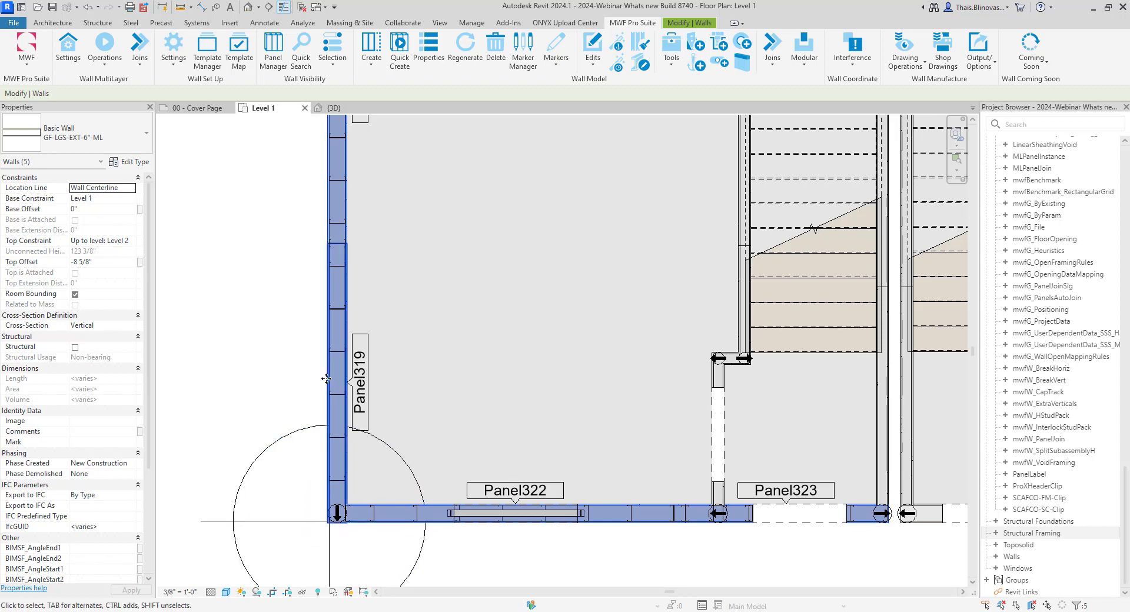
middle_drag(280, 326, 247, 425)
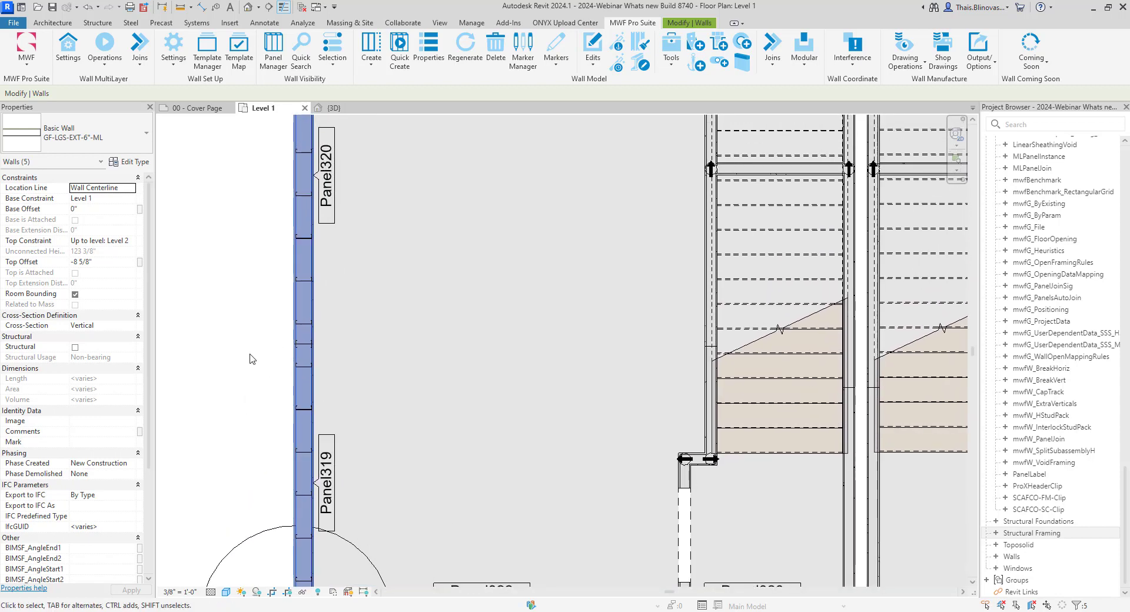
scroll(252, 358, up, 2)
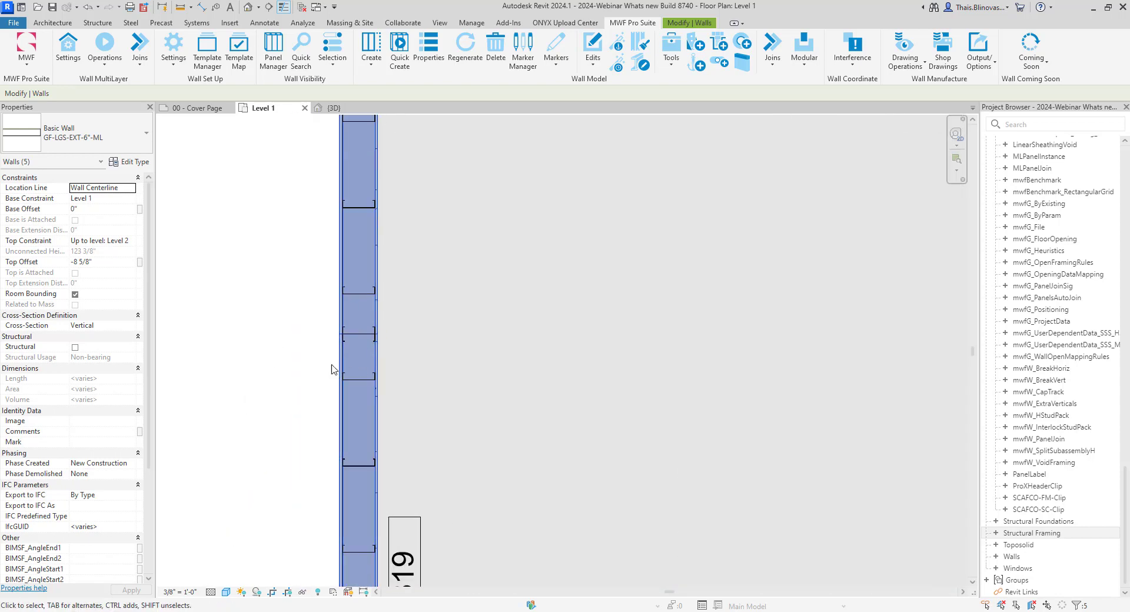
middle_drag(354, 204, 362, 226)
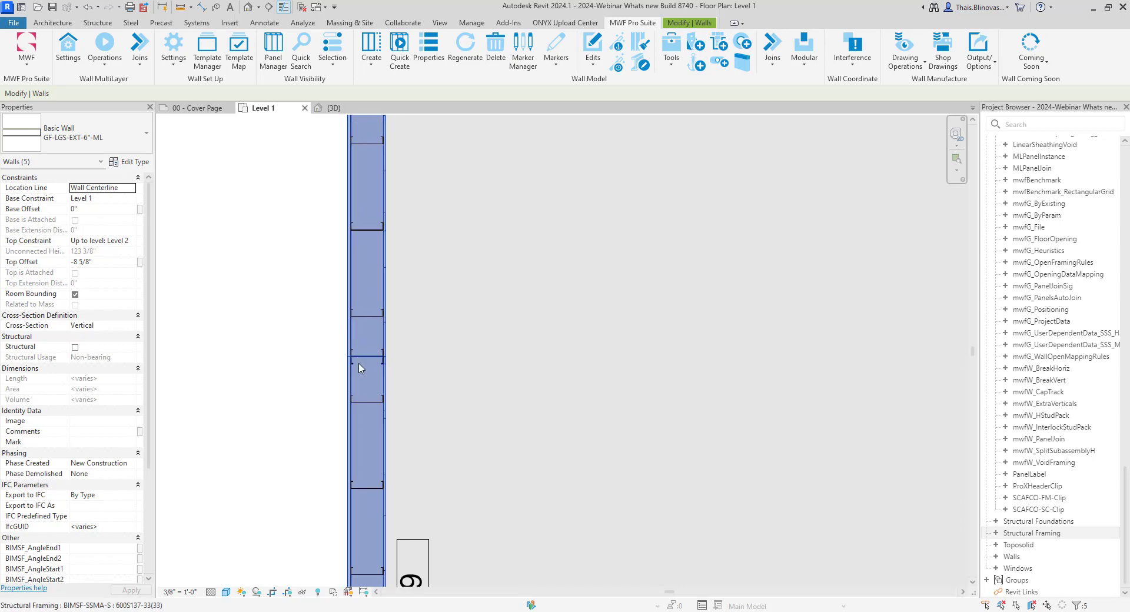
scroll(353, 344, up, 3)
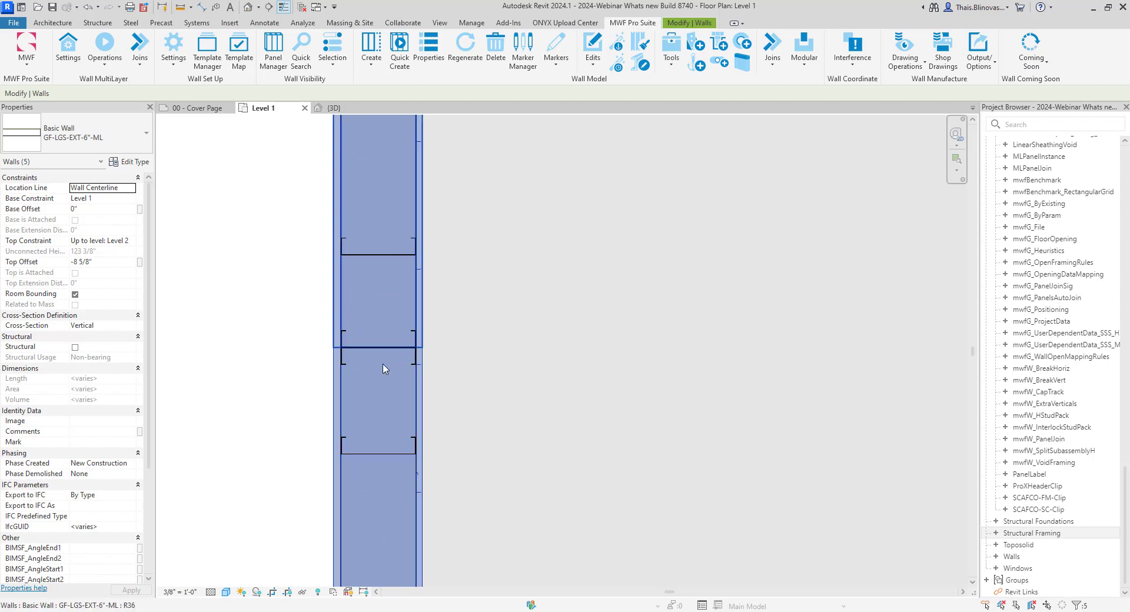
click(337, 333)
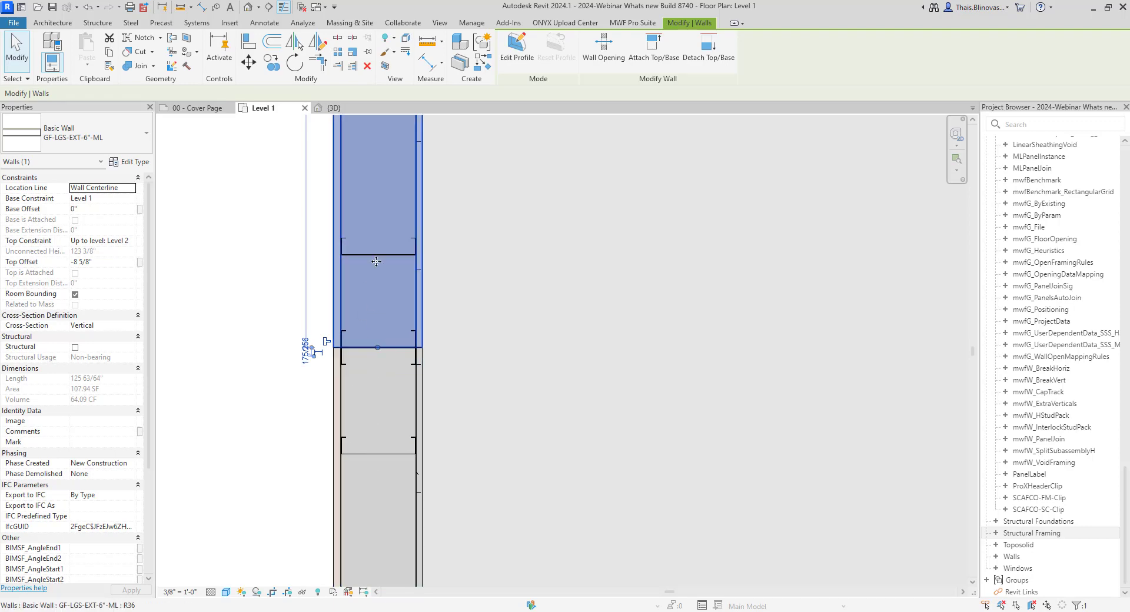
scroll(373, 256, down, 5)
scroll(376, 260, down, 2)
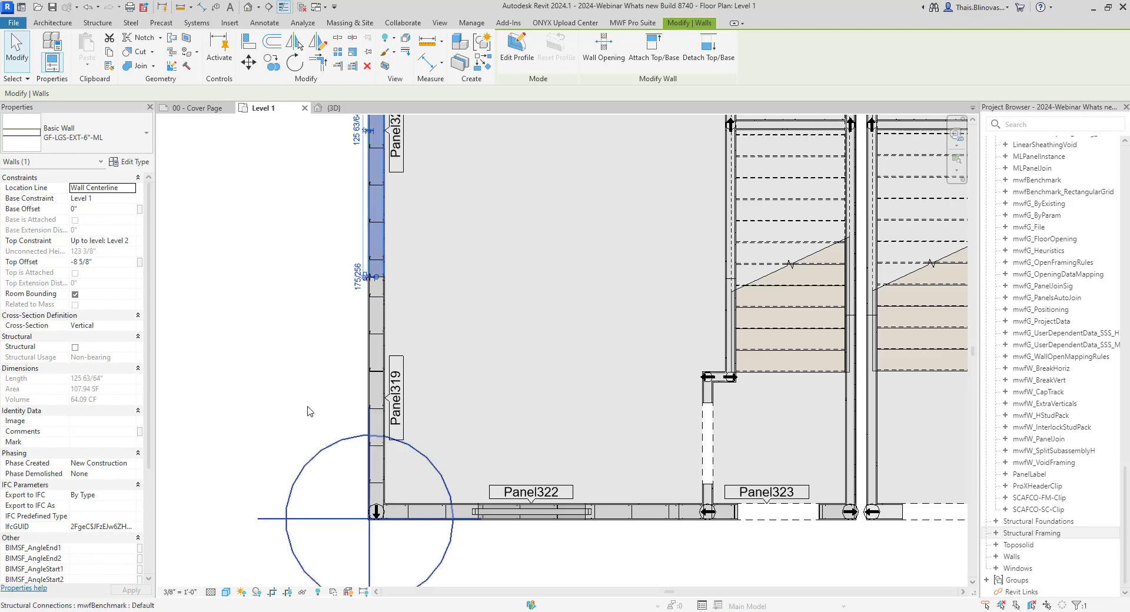
middle_drag(356, 492, 259, 463)
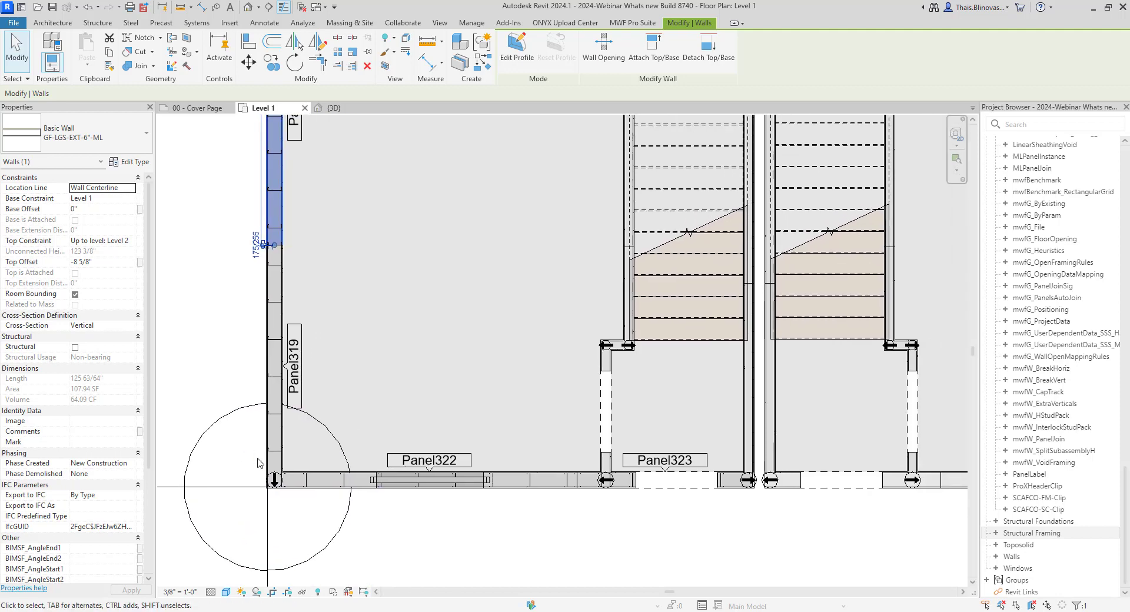
- Open the panel properties of the lower outer side wall (Panel319) and check its structural members' stud arrangement and benchmark assignment
click(274, 334)
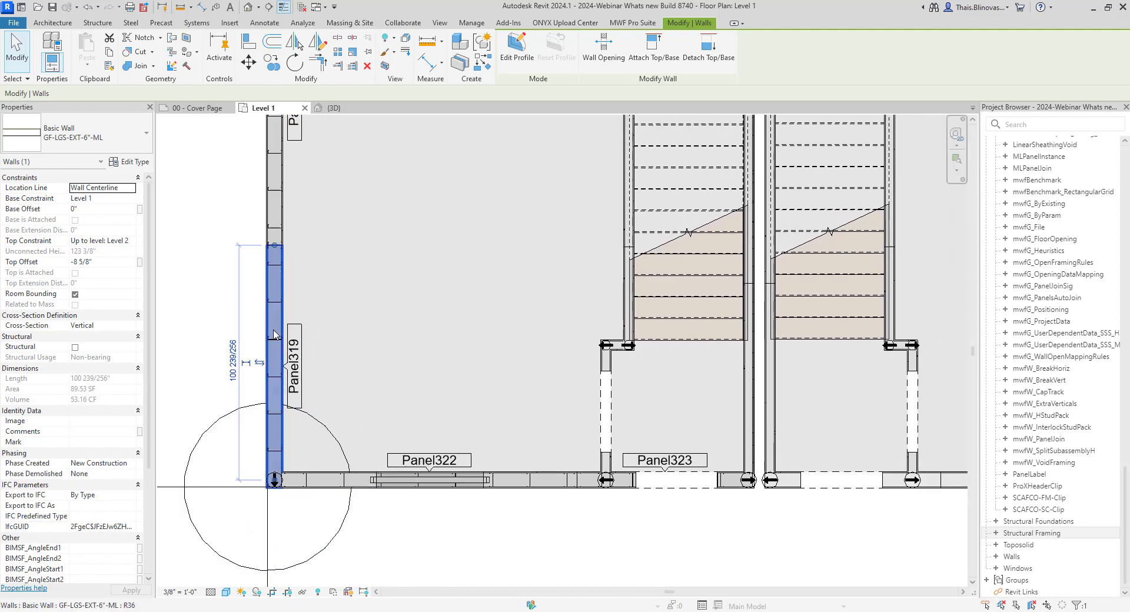
click(632, 22)
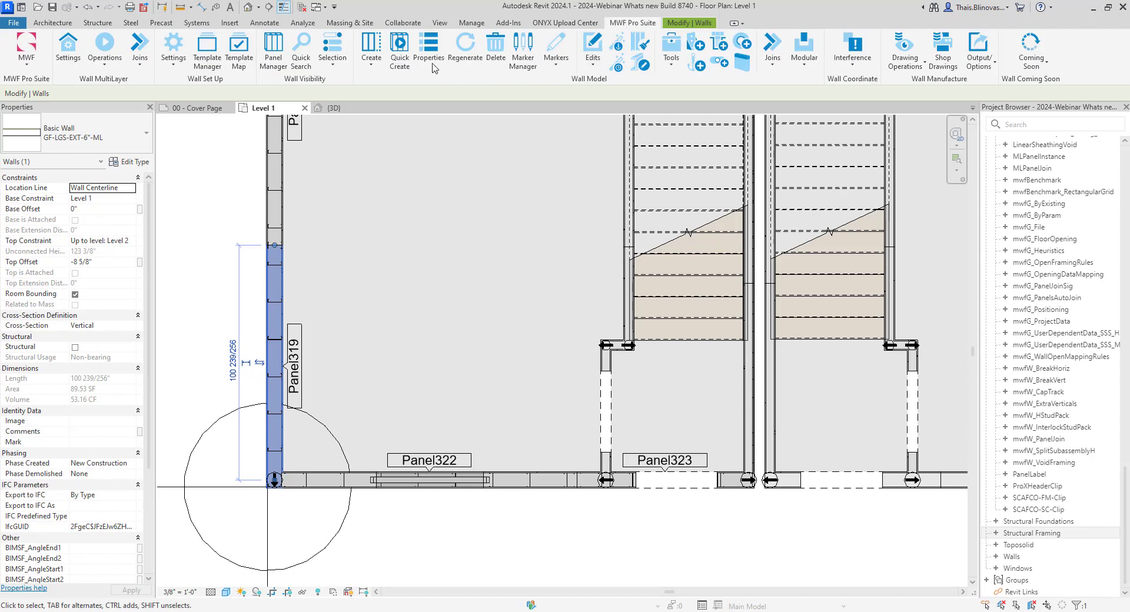
click(434, 59)
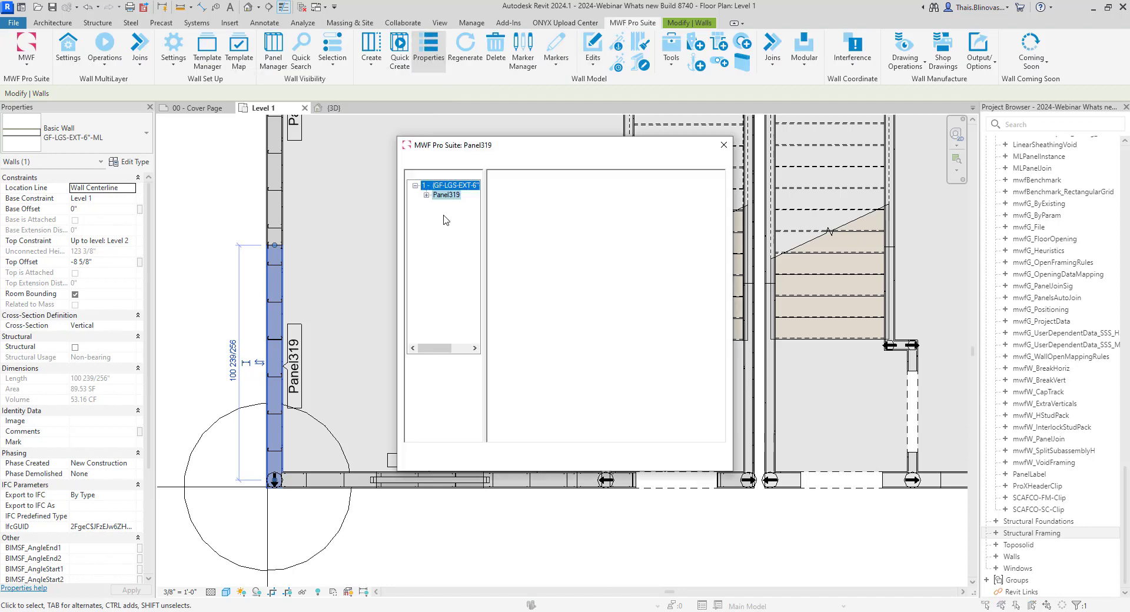
click(597, 186)
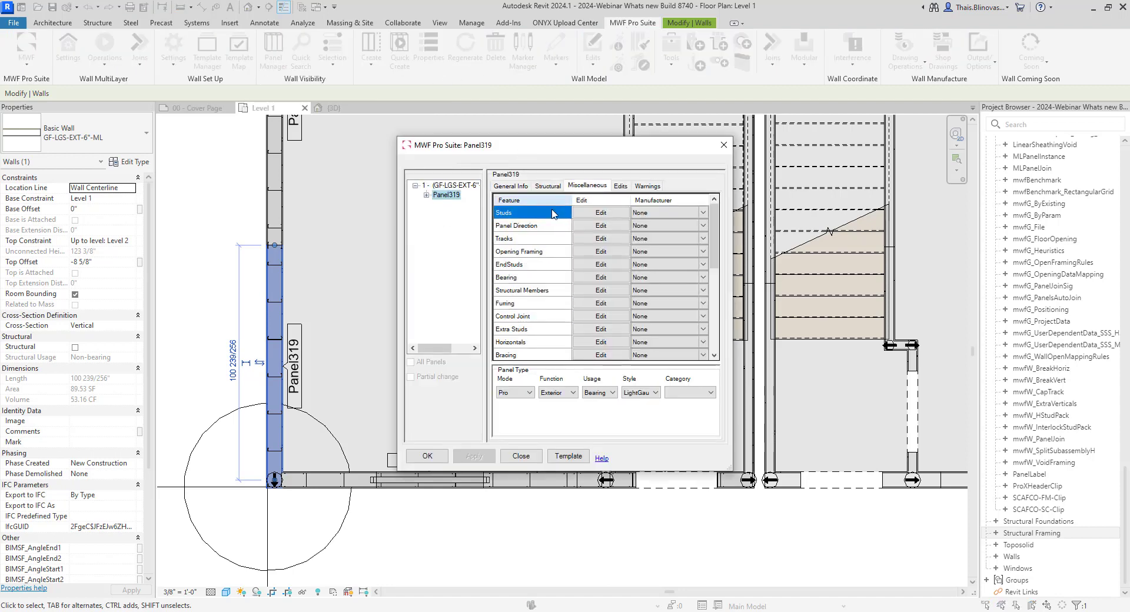
click(592, 291)
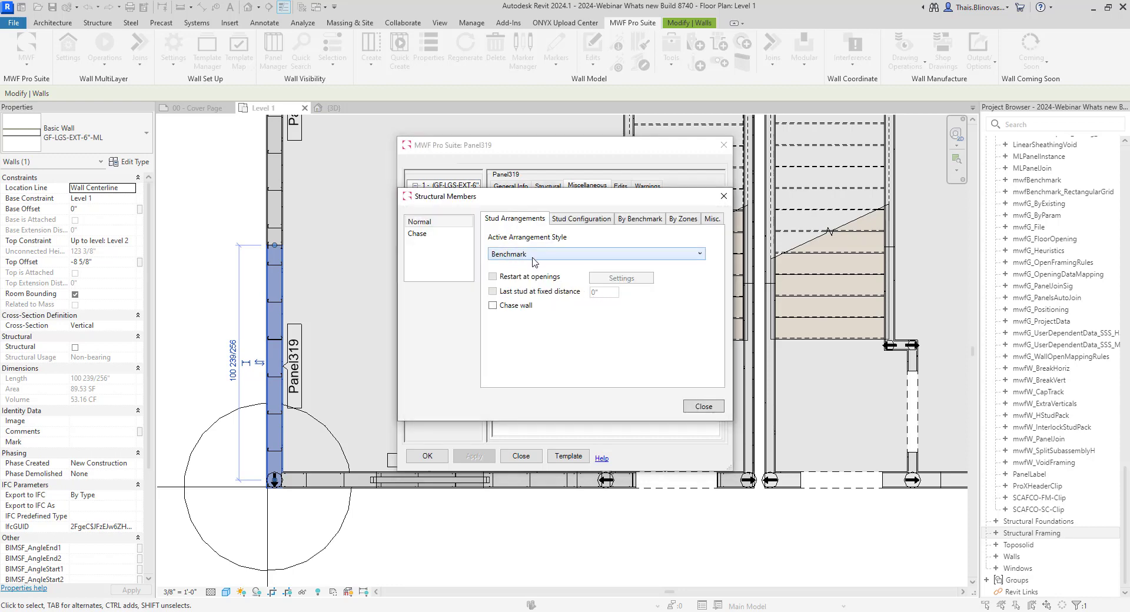
click(650, 221)
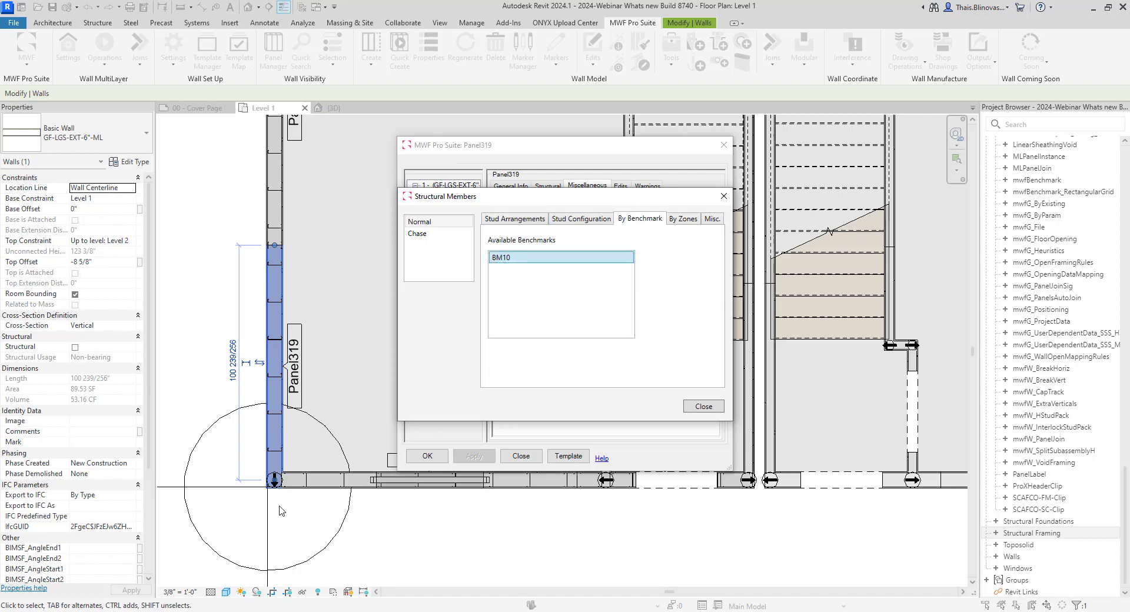
- Review Panel319's arrangement style options and available benchmarks, and close its properties without applying changes
click(530, 221)
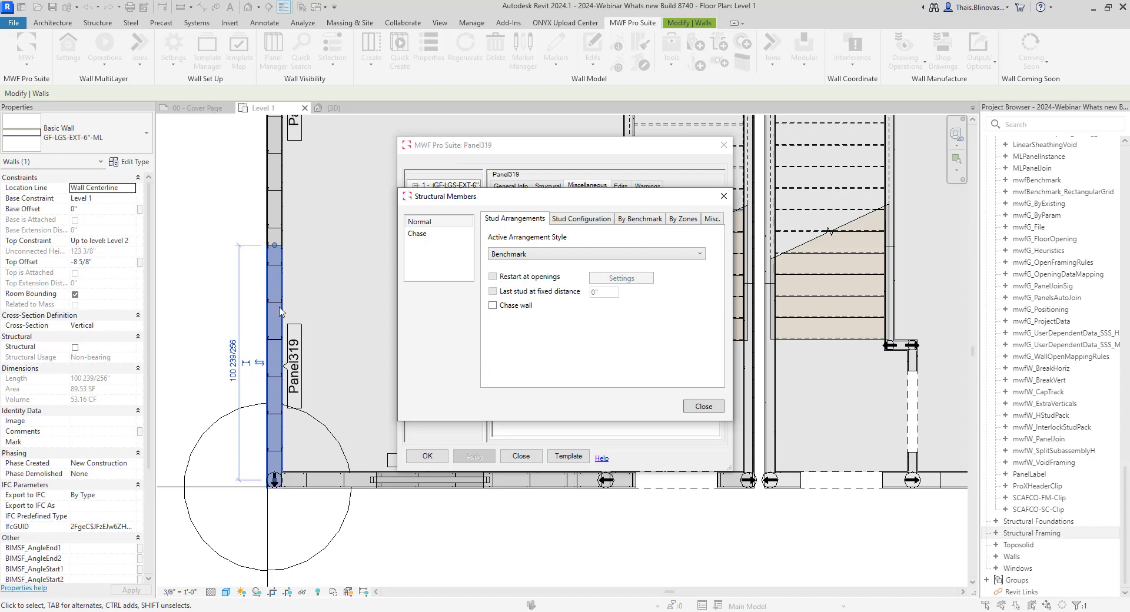
click(538, 256)
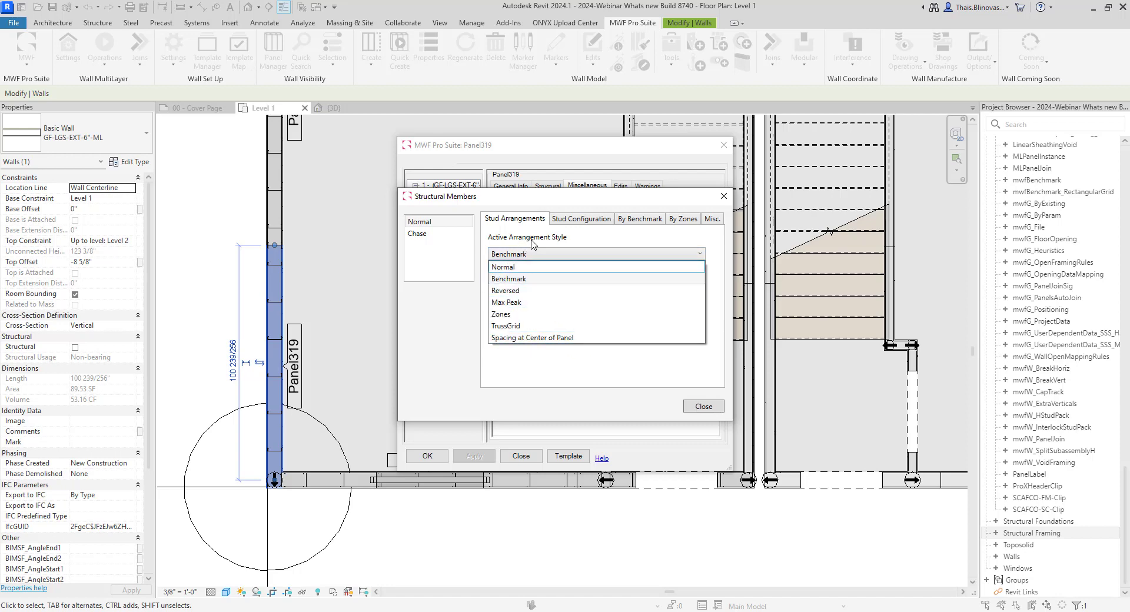
click(440, 341)
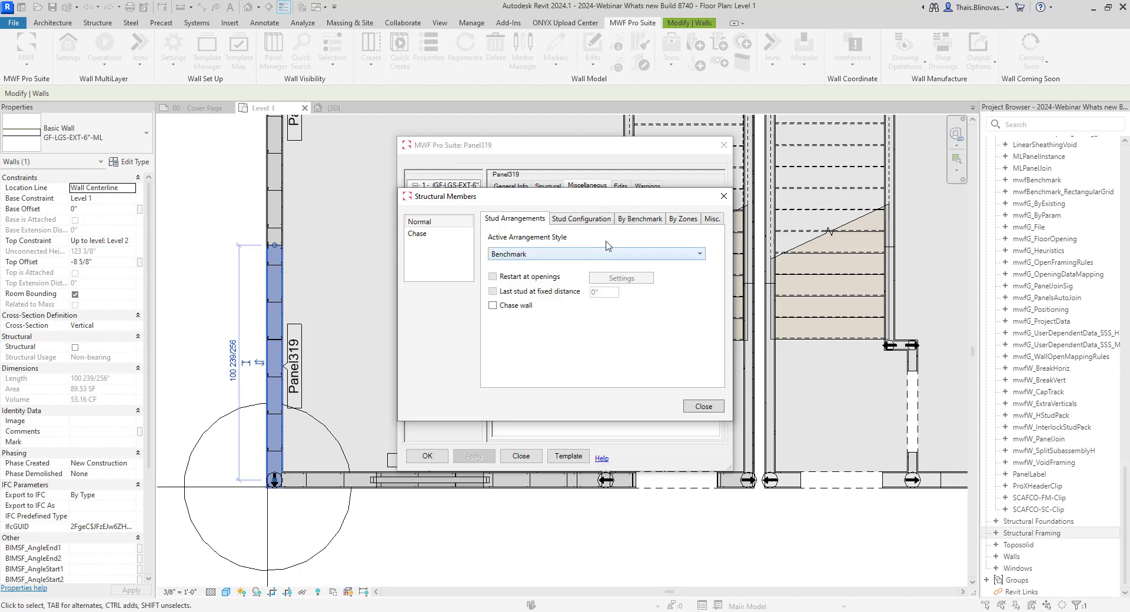
click(638, 225)
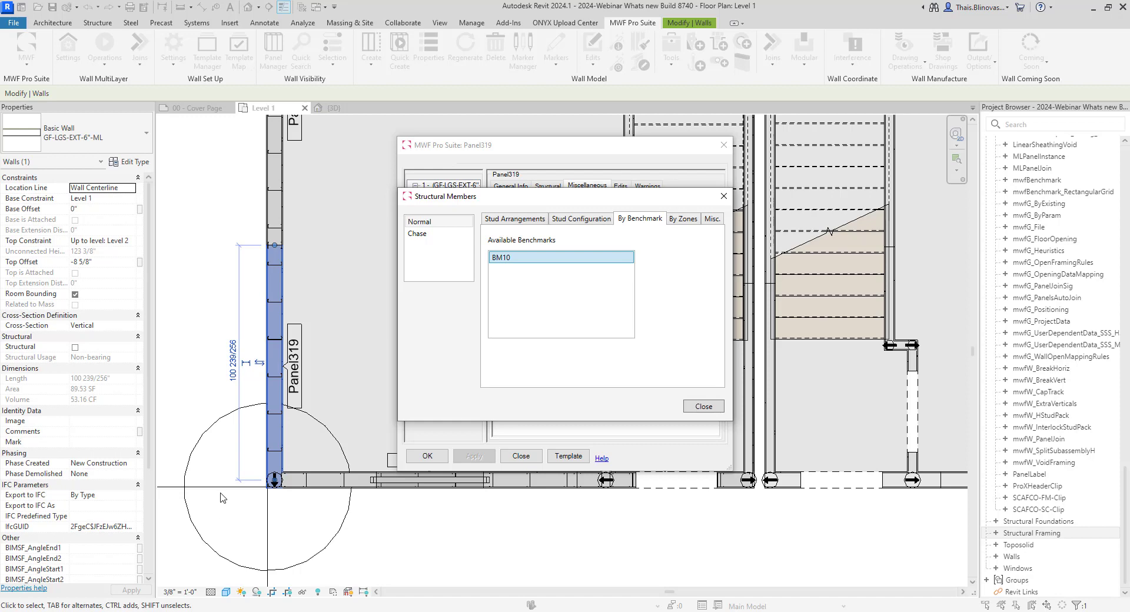
click(724, 196)
click(725, 147)
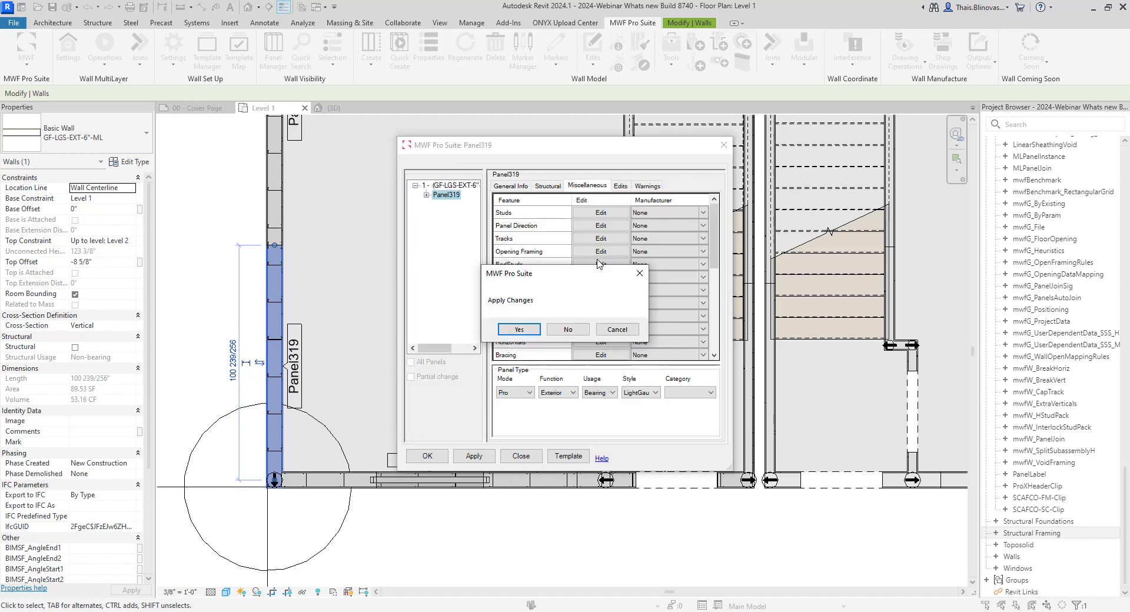
click(562, 331)
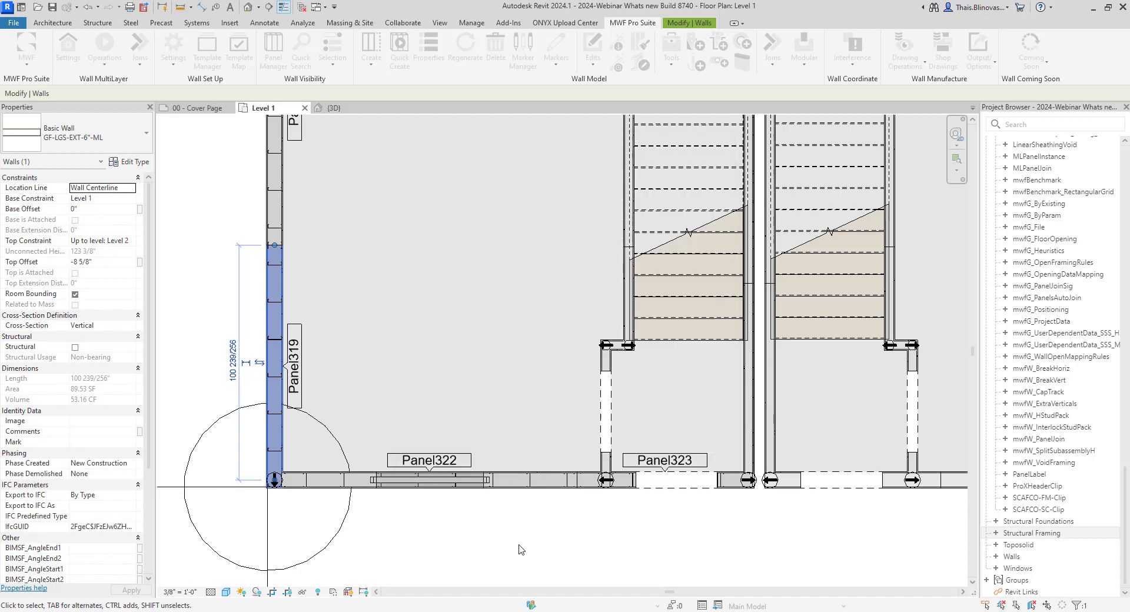
- Check the stud arrangement style and benchmark assigned to Panel322 on the lower facade, and close its properties without applying changes
click(530, 480)
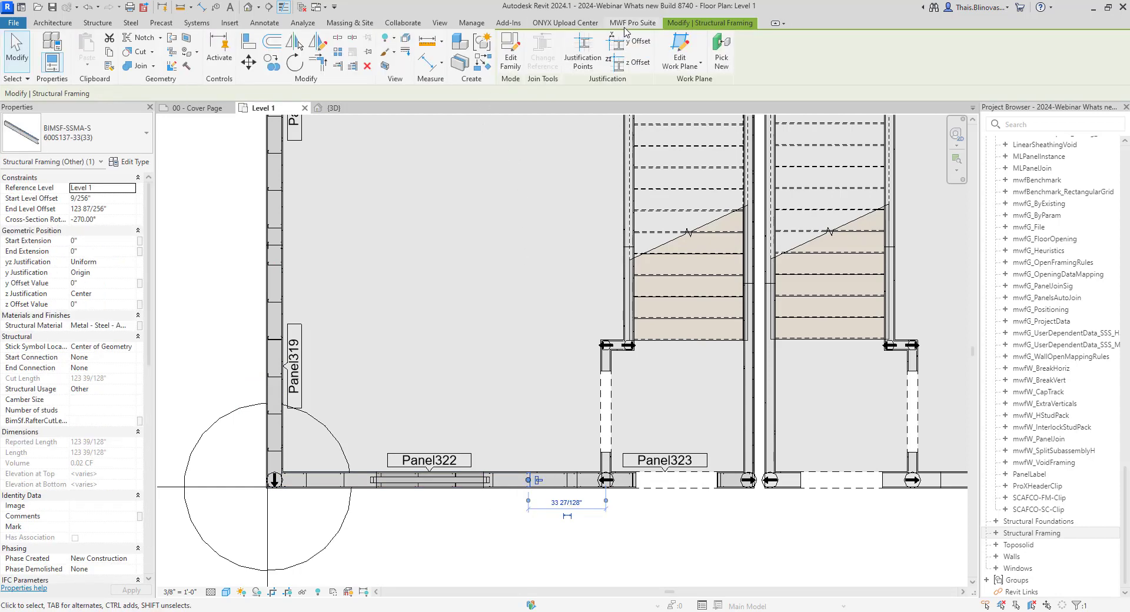
click(633, 23)
click(431, 48)
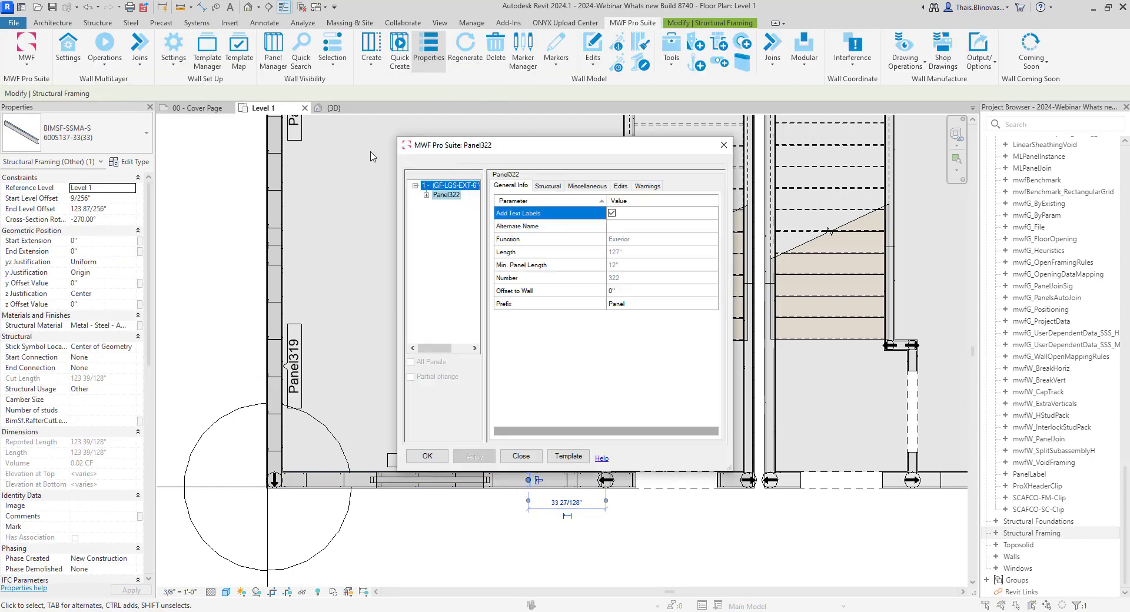
click(582, 187)
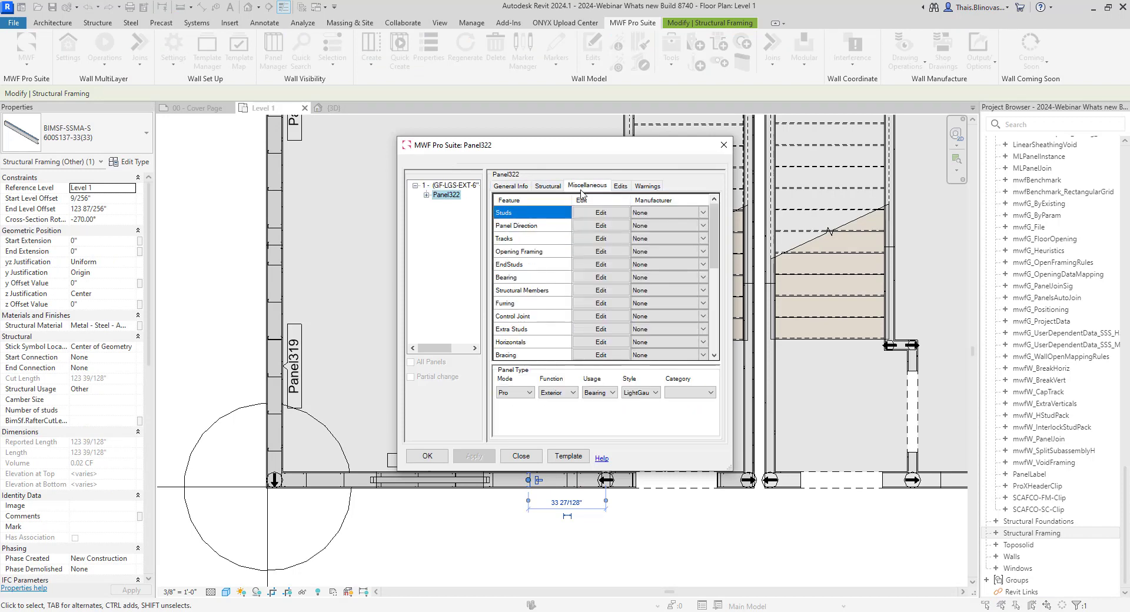
click(601, 290)
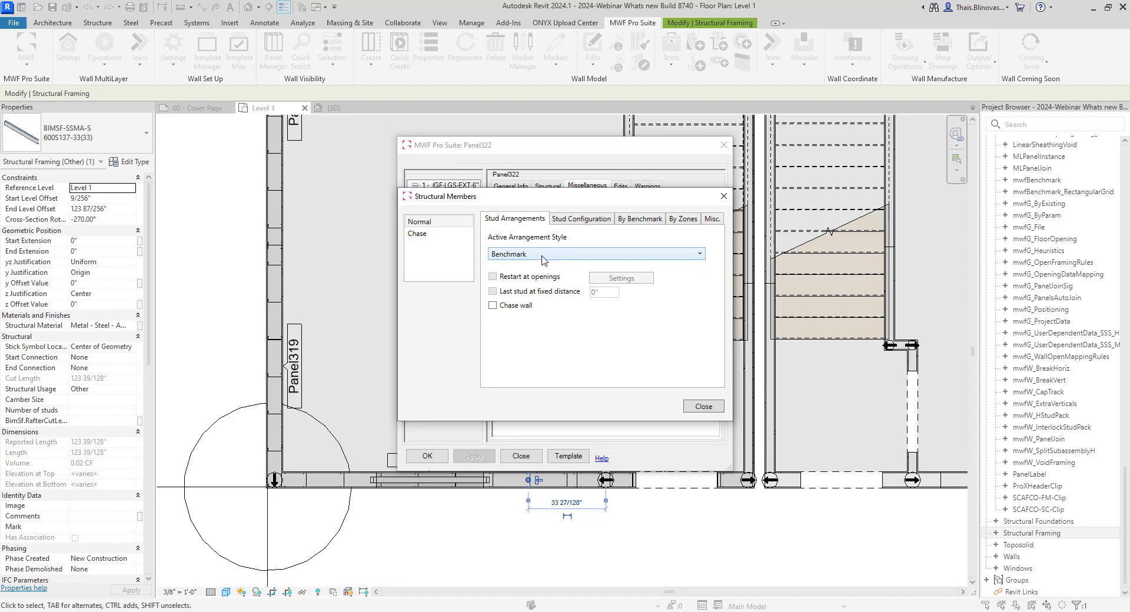
click(653, 219)
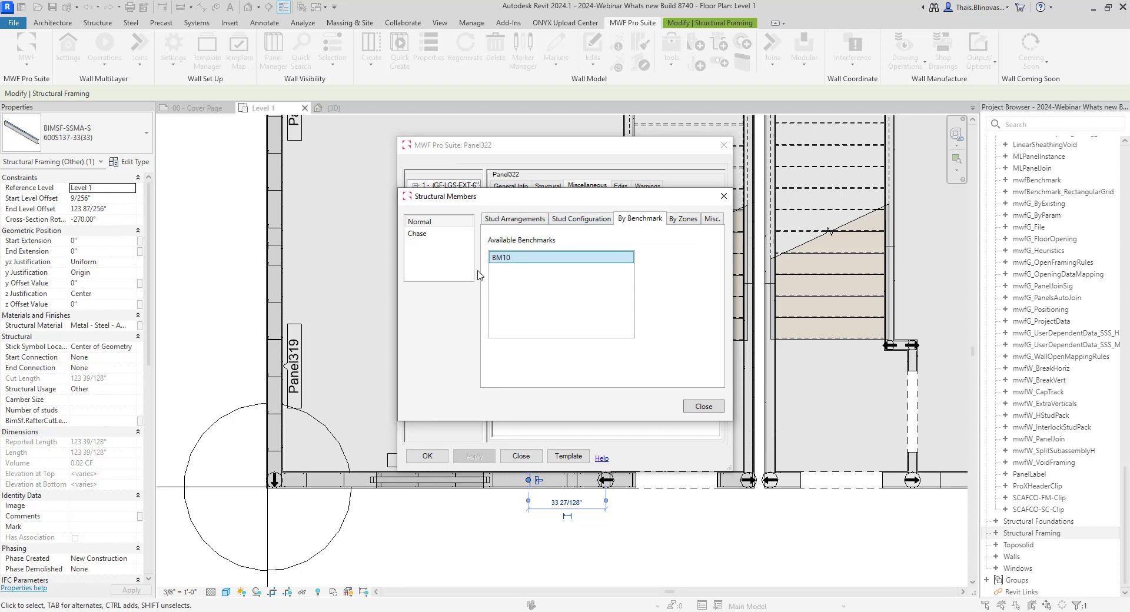
click(724, 196)
click(724, 144)
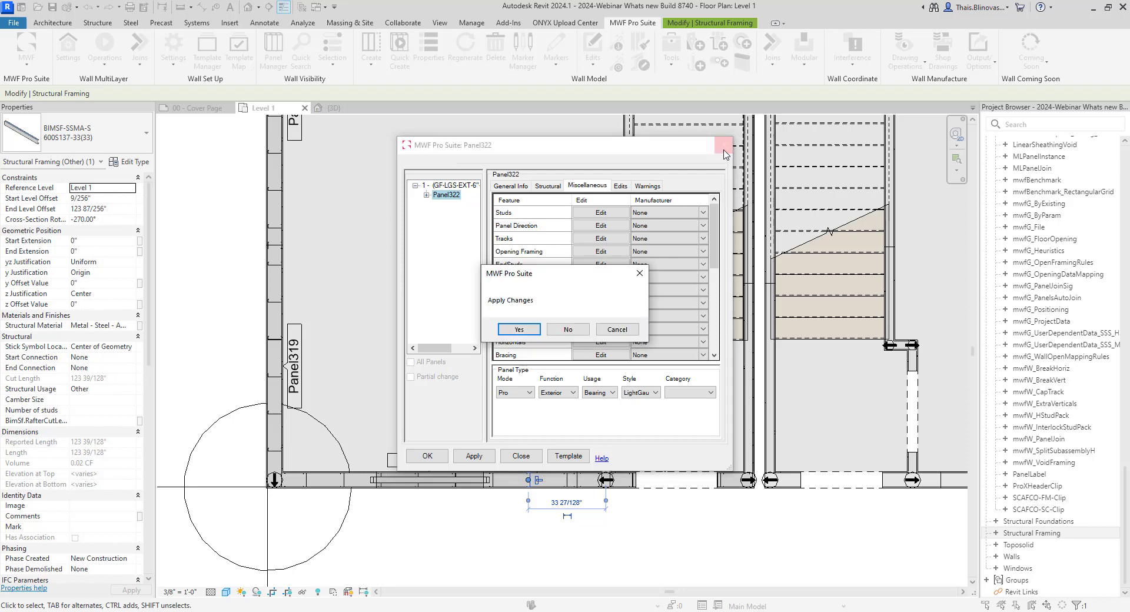
click(570, 330)
click(650, 562)
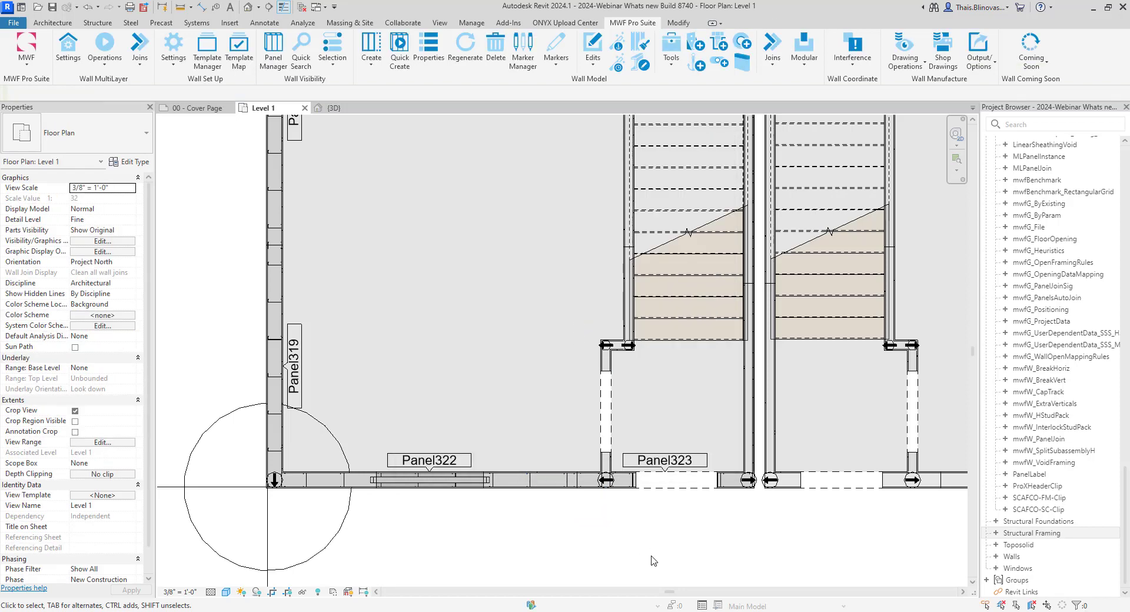
- Temporarily hide the elements covering the floor edge at Panel323's door opening and select the left-hand unit's floor
click(735, 495)
key(h)
key(h)
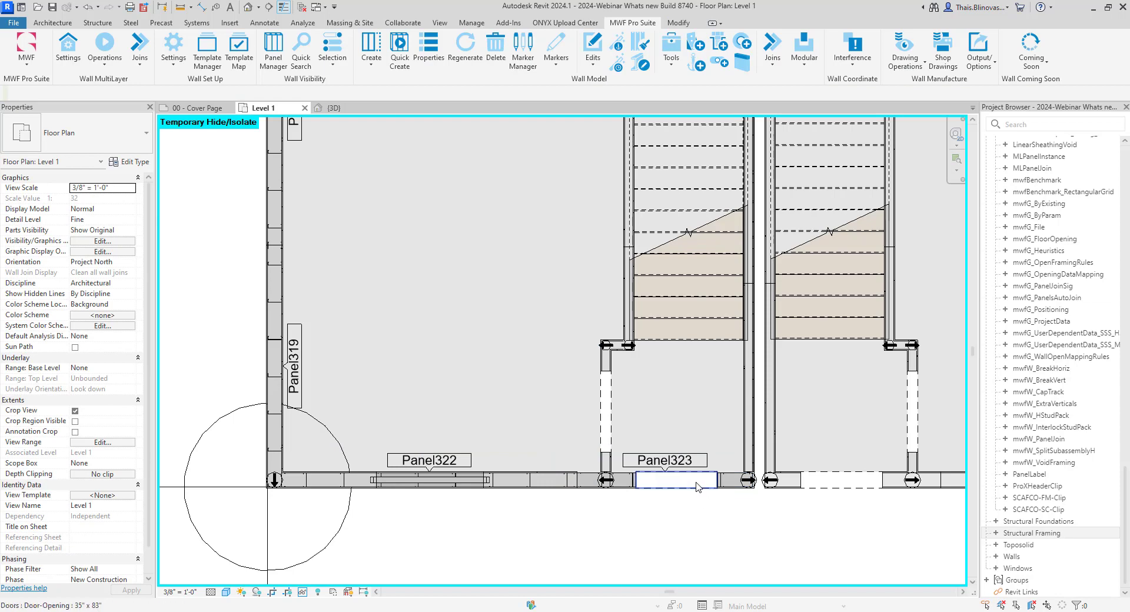
scroll(731, 488, up, 3)
click(710, 480)
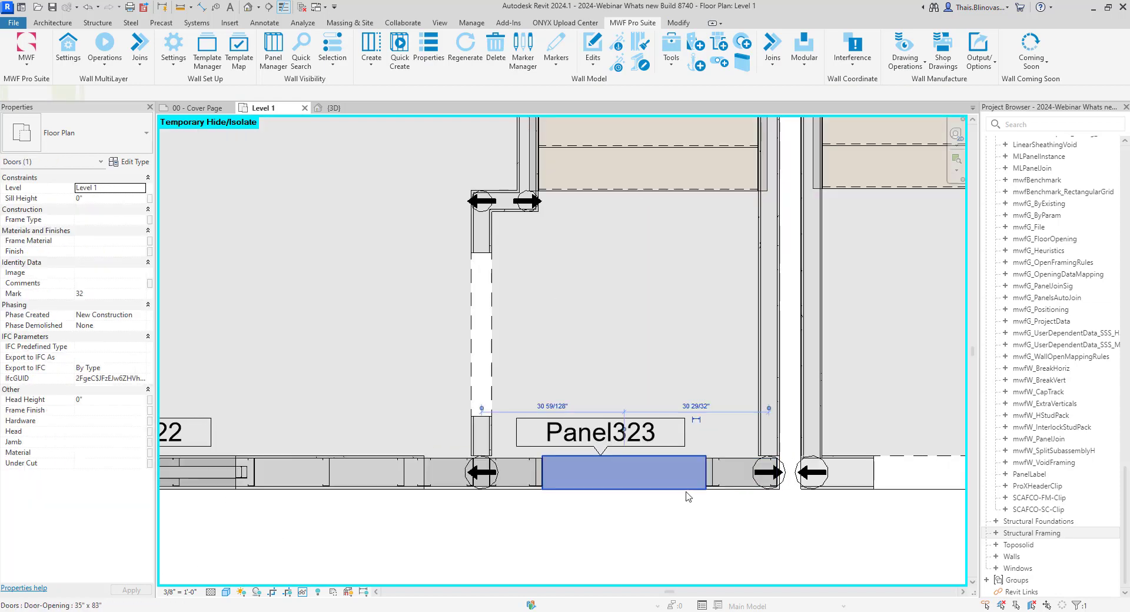
key(Escape)
click(685, 491)
- Switch to the Floor module and create the selected floor's panel with the Light Gauge Benchmark template from Default_Imperial, with Frame it Now enabled
scroll(683, 491, down, 3)
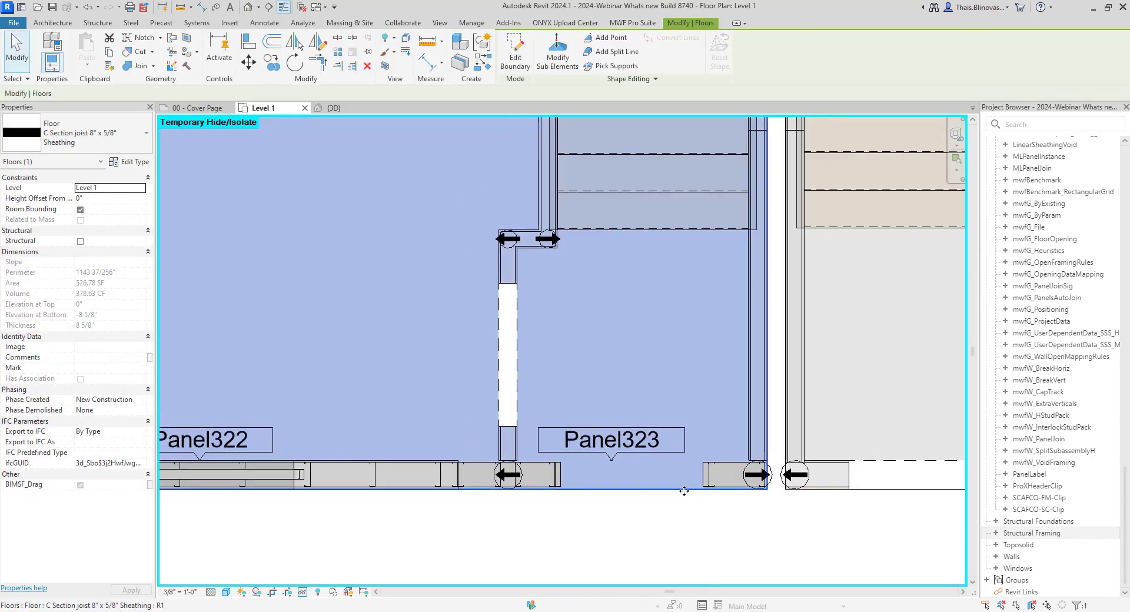
scroll(597, 456, down, 3)
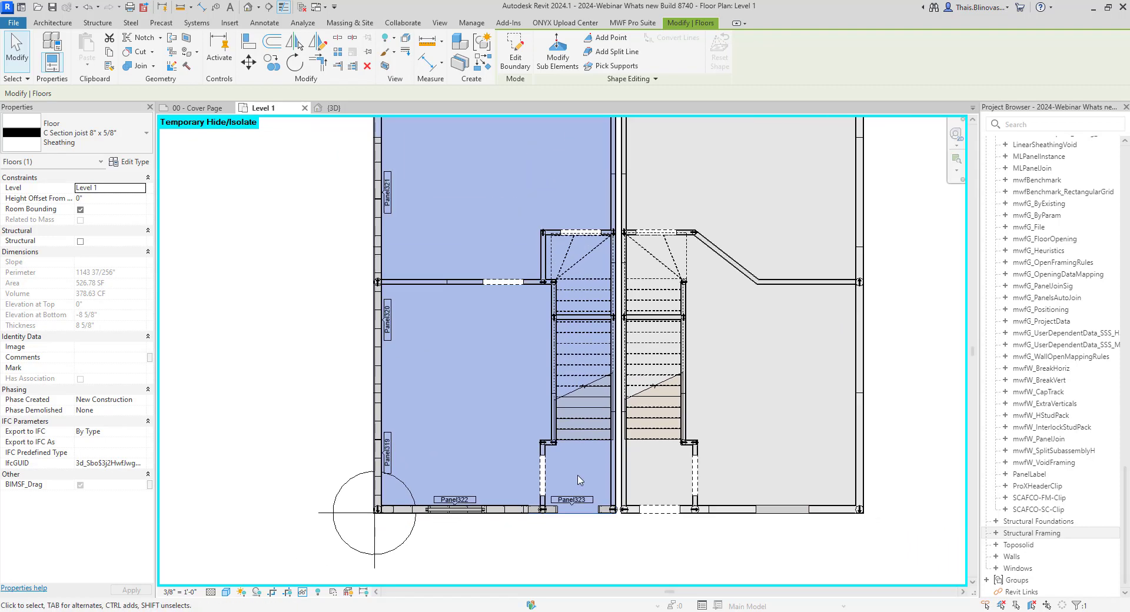
middle_drag(585, 484, 562, 520)
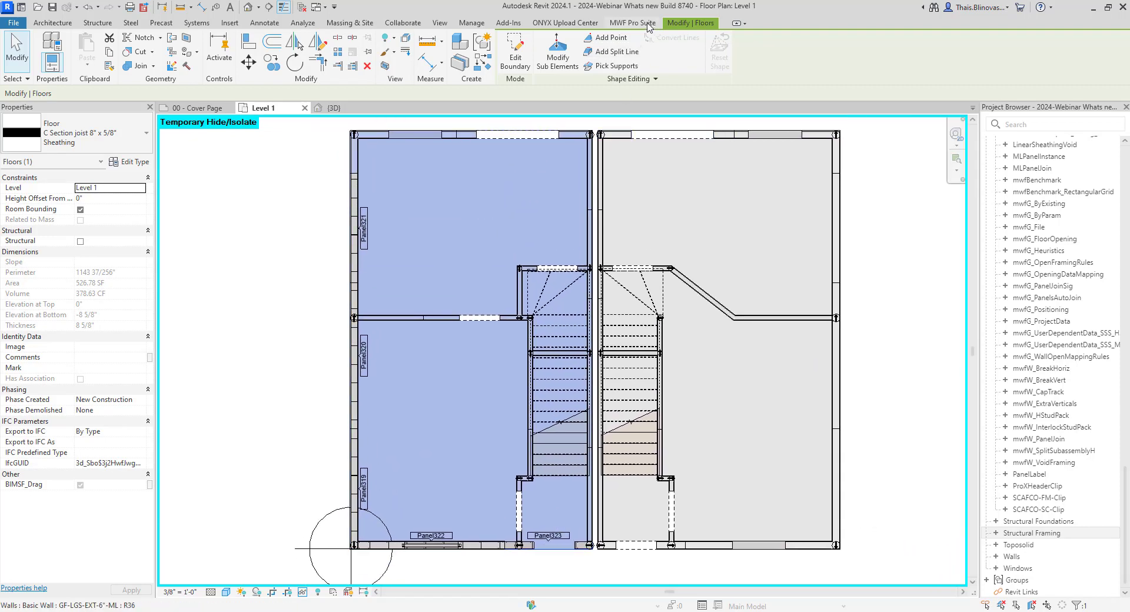
click(631, 23)
click(27, 50)
click(35, 153)
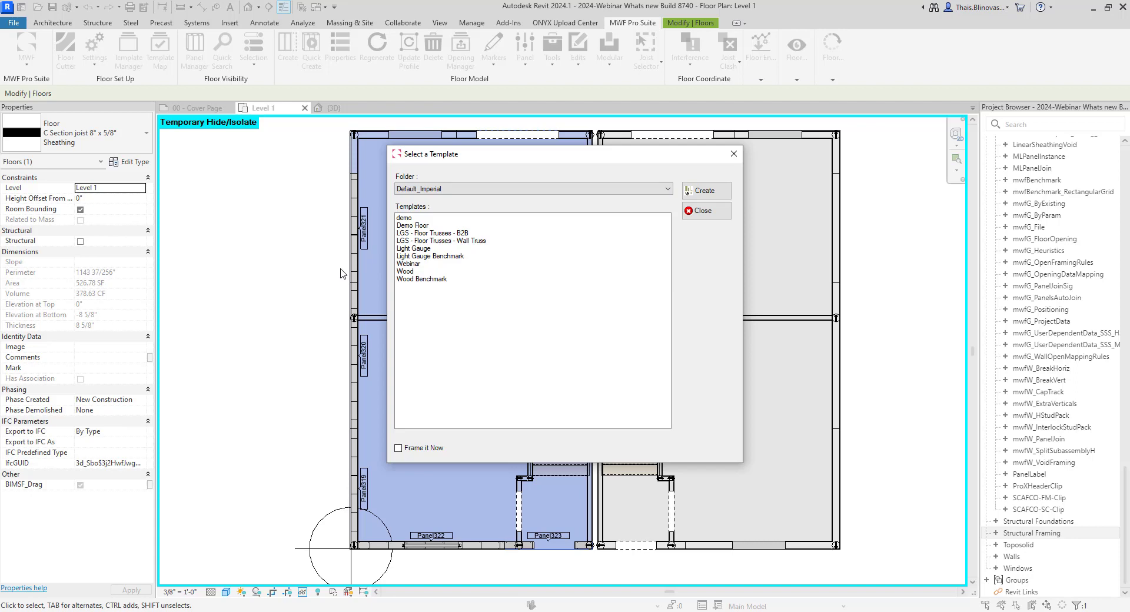
click(440, 257)
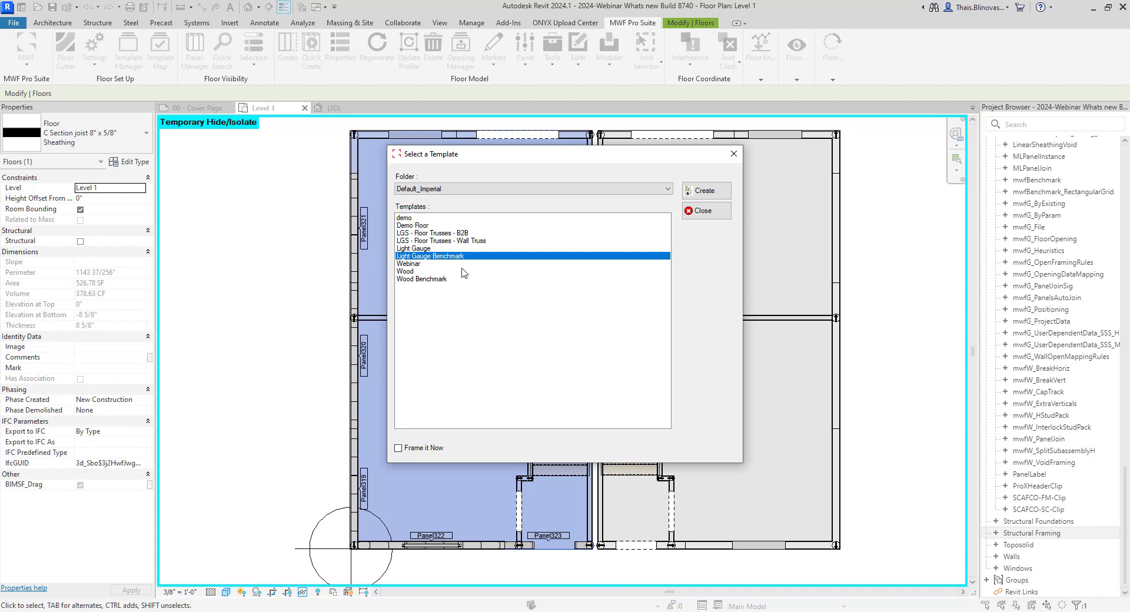
click(399, 448)
click(694, 194)
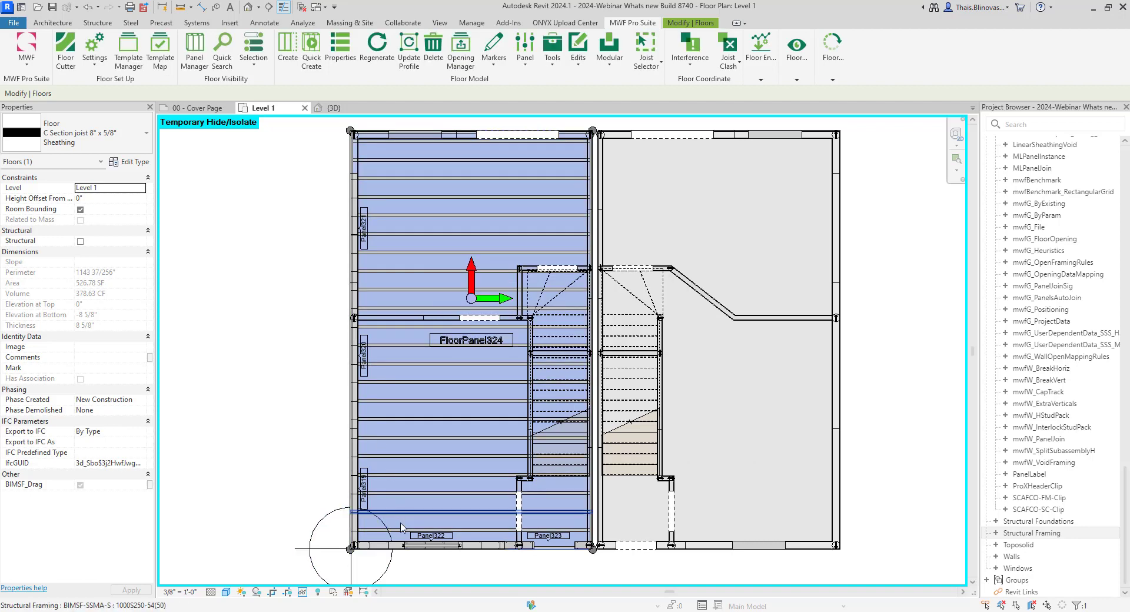
- Examine how the floor joists line up with the wall studs from the BM10 benchmark along the outer side wall's Panel319 and Panel320
scroll(386, 546, up, 4)
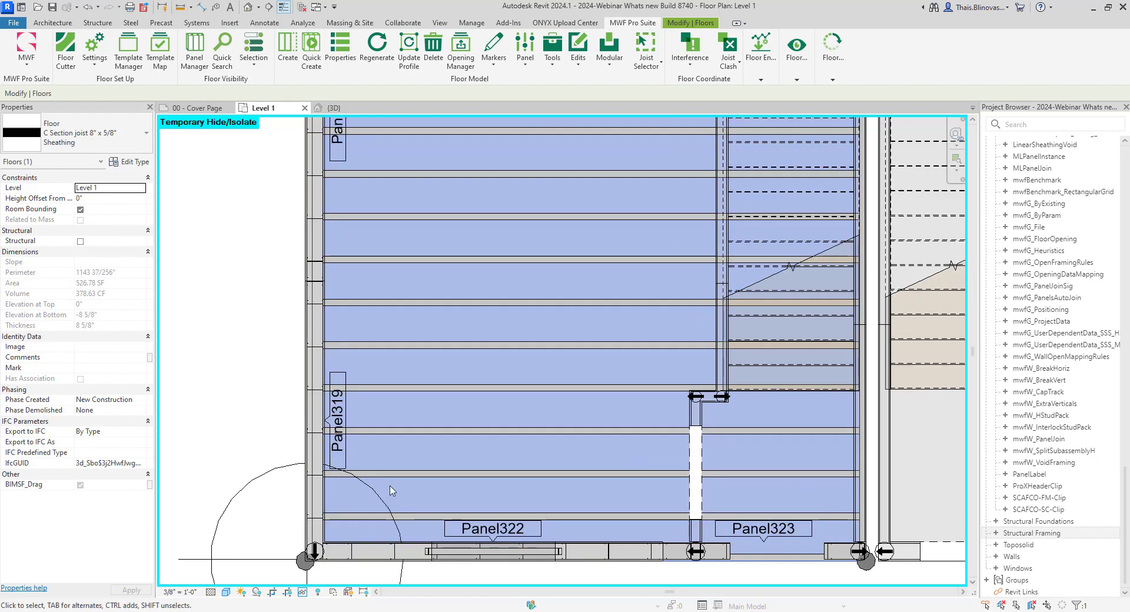
click(394, 528)
scroll(377, 426, down, 2)
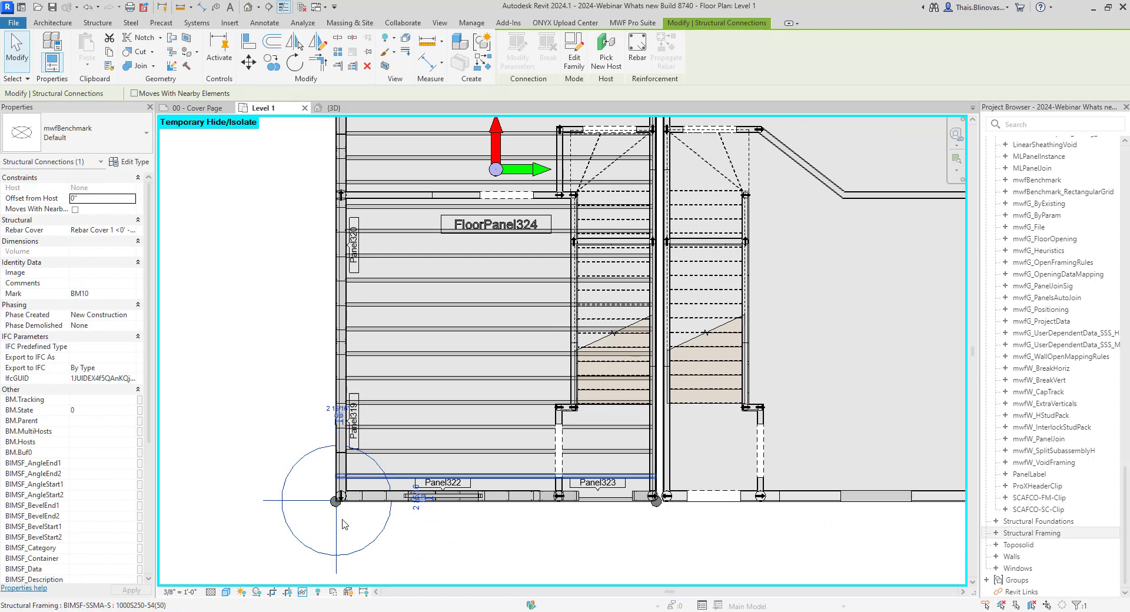
scroll(378, 426, up, 3)
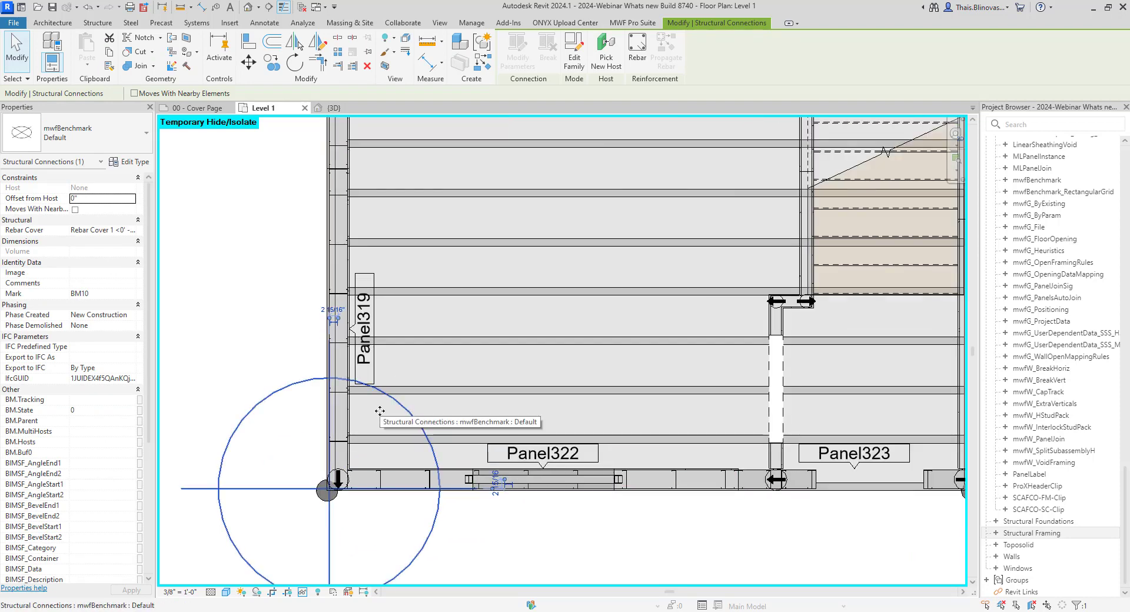
middle_drag(394, 320, 364, 468)
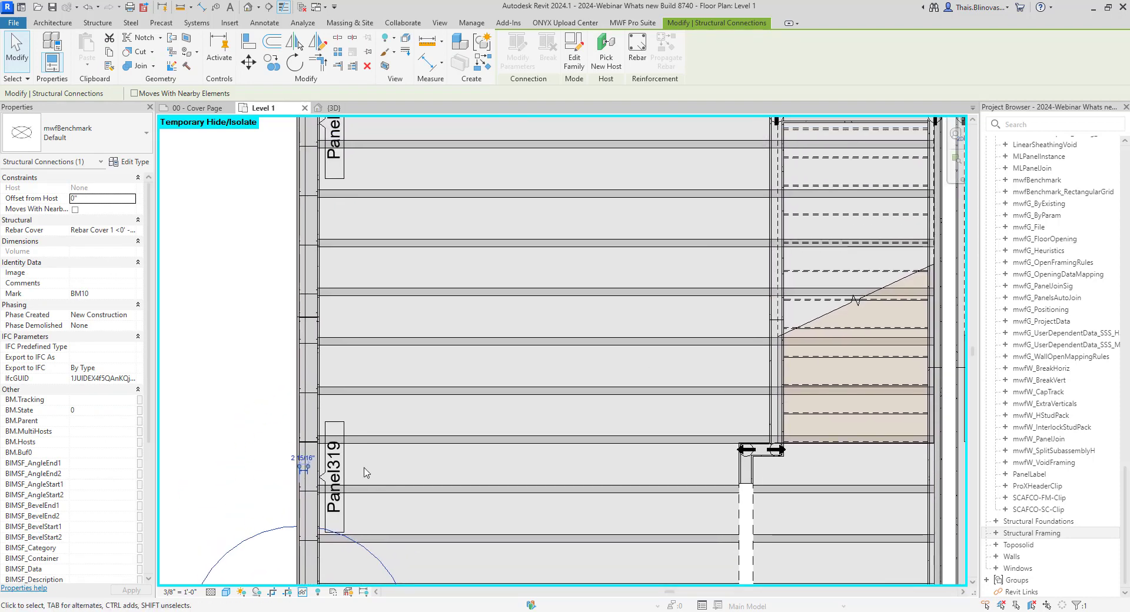
scroll(310, 209, up, 2)
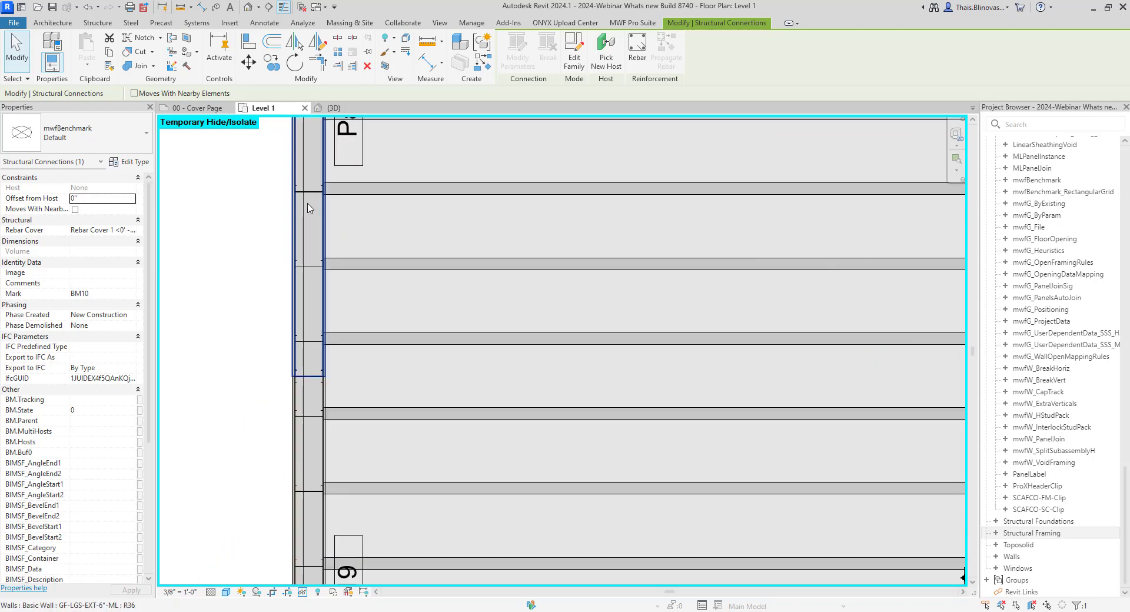
scroll(310, 209, up, 2)
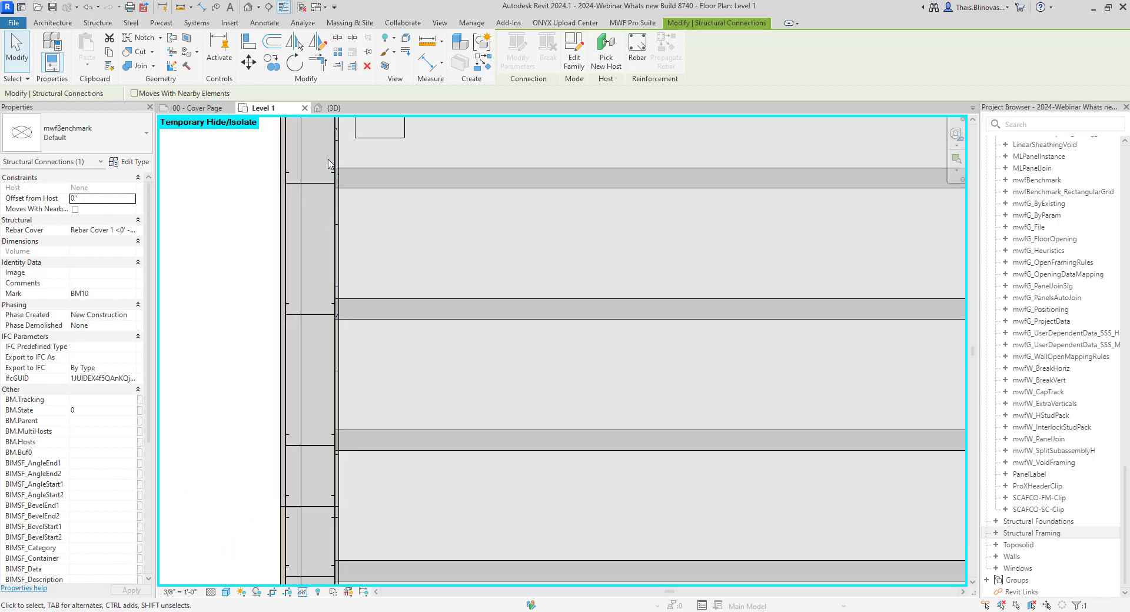
middle_drag(331, 164, 313, 453)
scroll(312, 453, down, 1)
scroll(313, 330, down, 3)
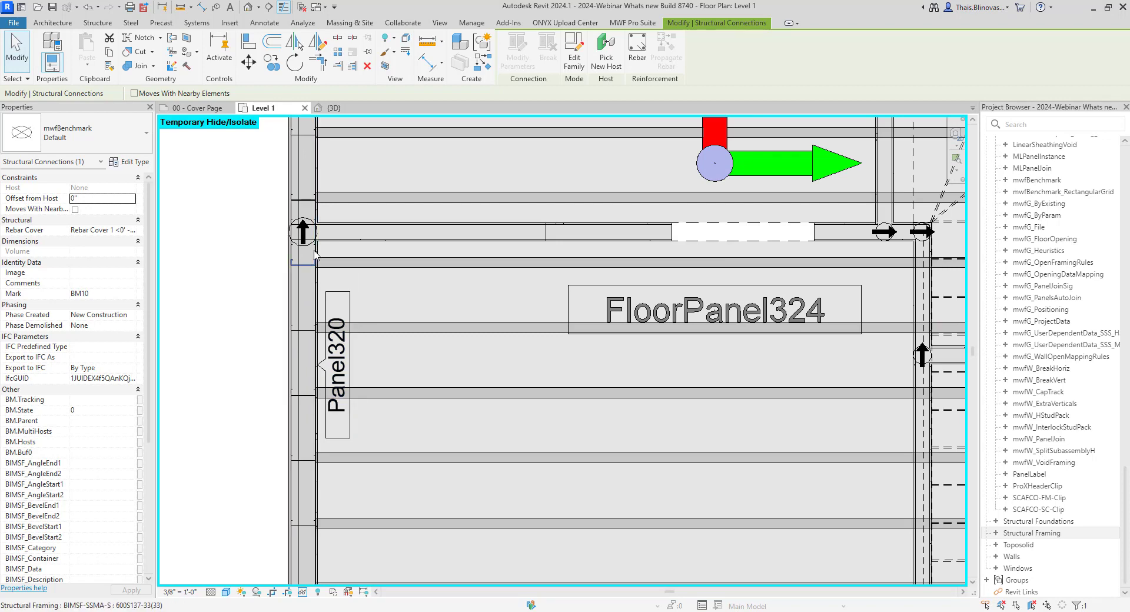
scroll(312, 247, down, 1)
middle_drag(386, 461, 410, 346)
scroll(329, 297, up, 2)
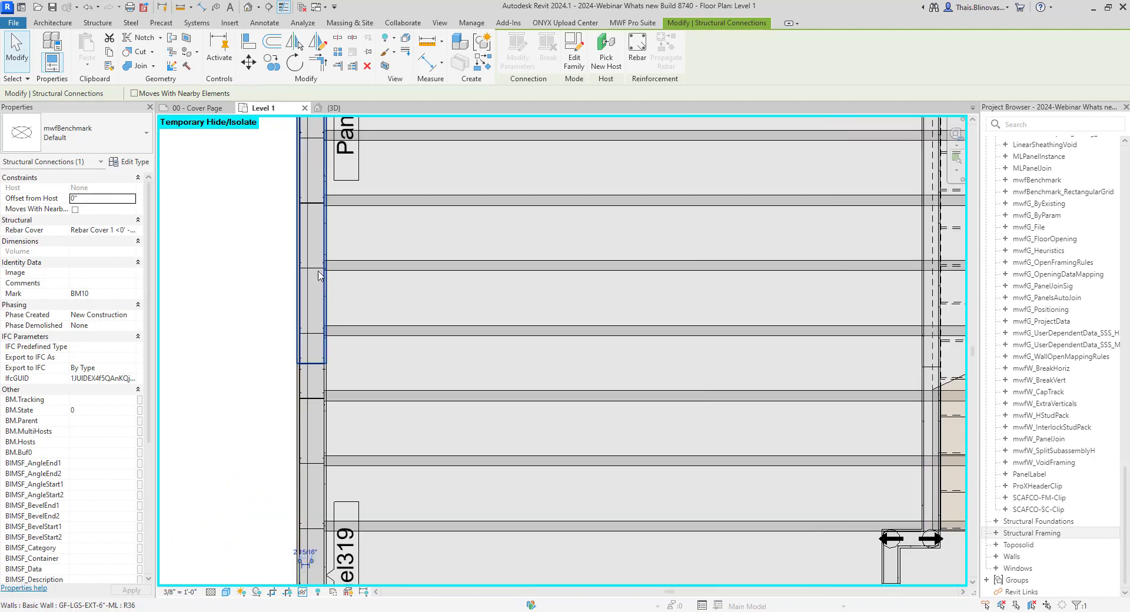
- Nudge the BM10 benchmark upward along Panel319 from the left-hand unit's lower outer corner, and deselect it
middle_drag(459, 494, 459, 343)
scroll(294, 223, up, 3)
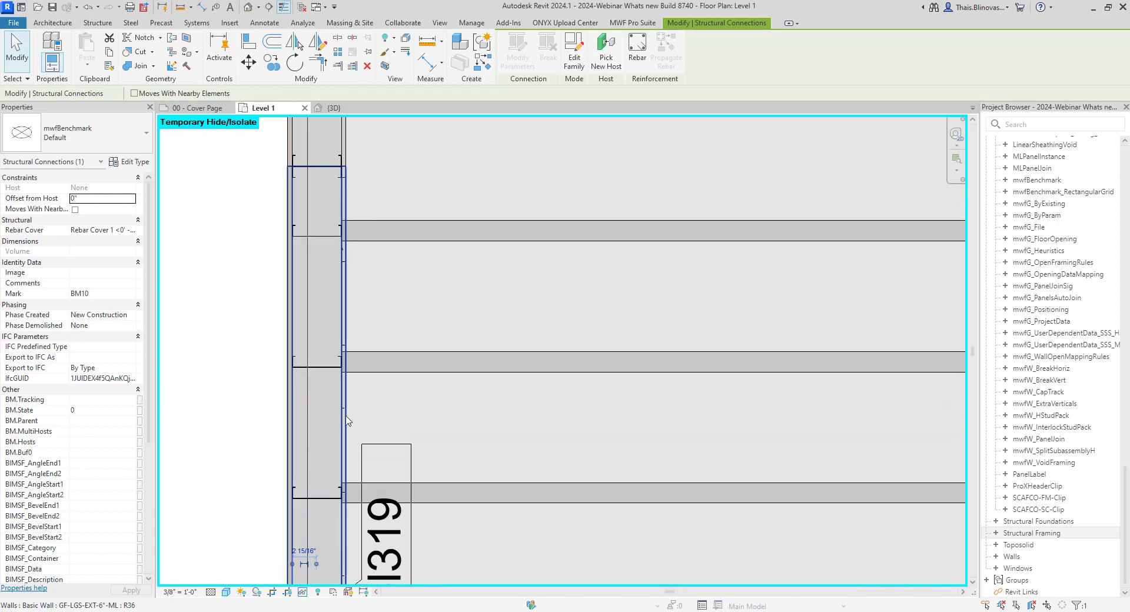
scroll(443, 426, down, 5)
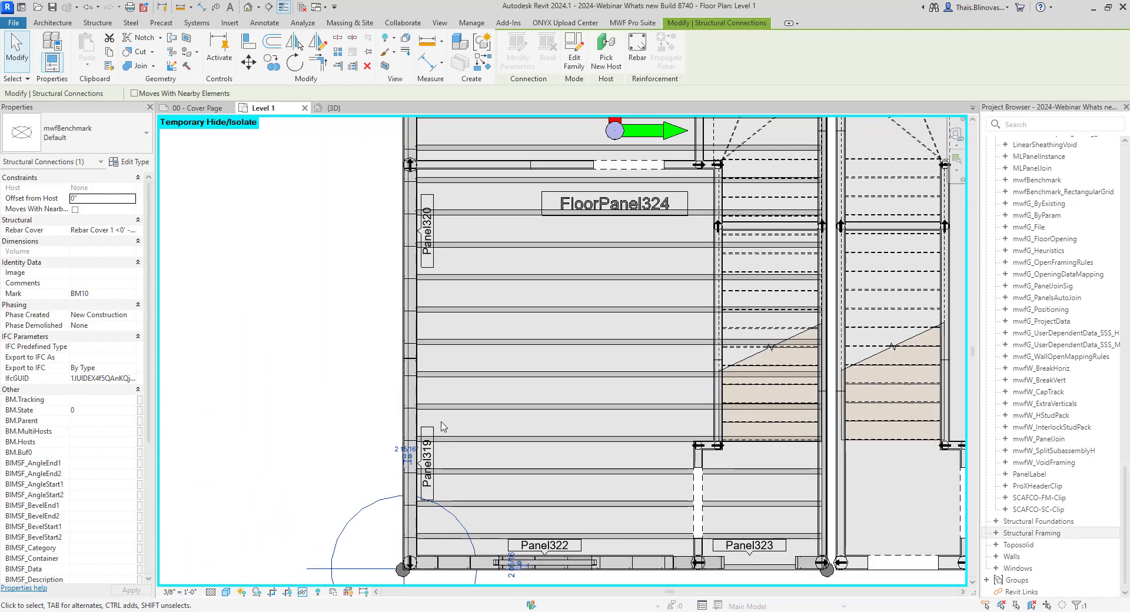
middle_drag(441, 450, 348, 400)
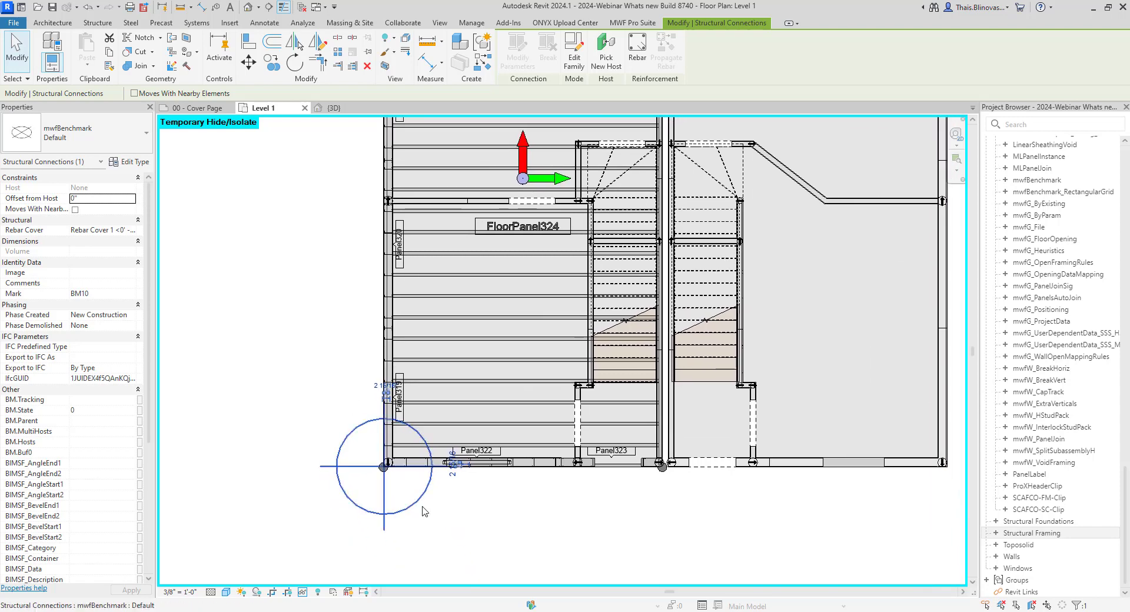
scroll(416, 504, up, 3)
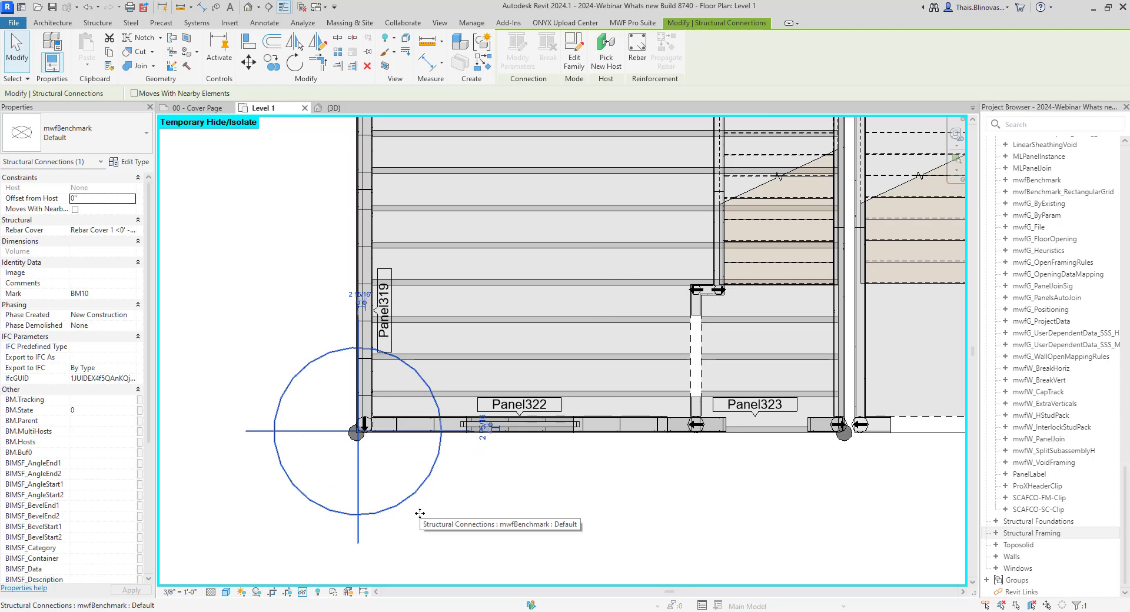
key(Up)
key(Up)
key(Up)
key(Up)
key(Up)
key(Up)
key(Up)
key(Up)
key(Up)
key(Up)
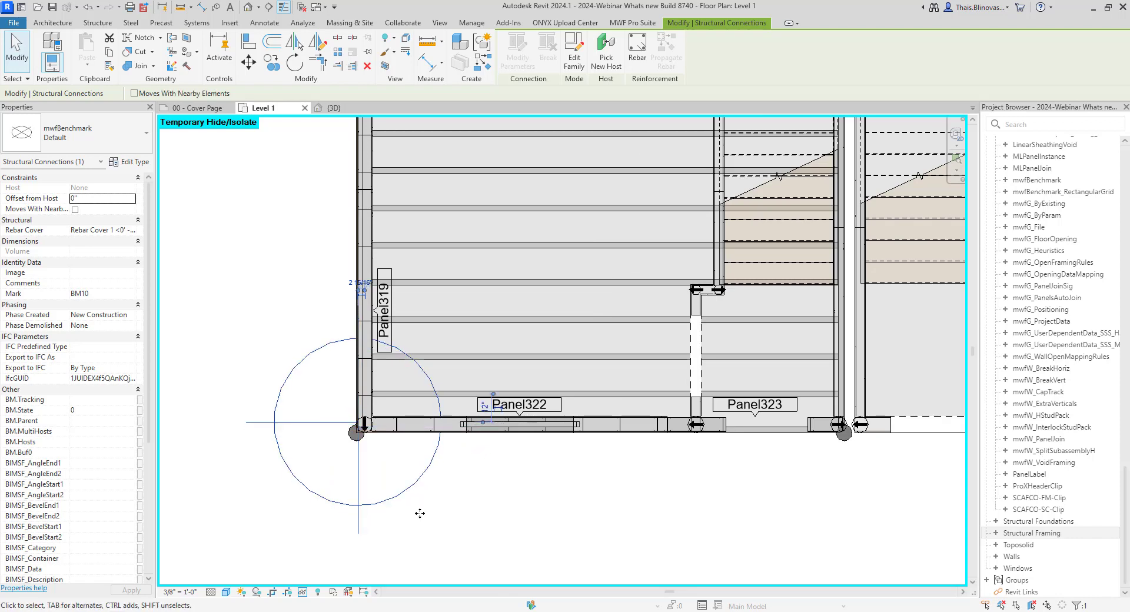
key(Up)
key(Up)
key(Up)
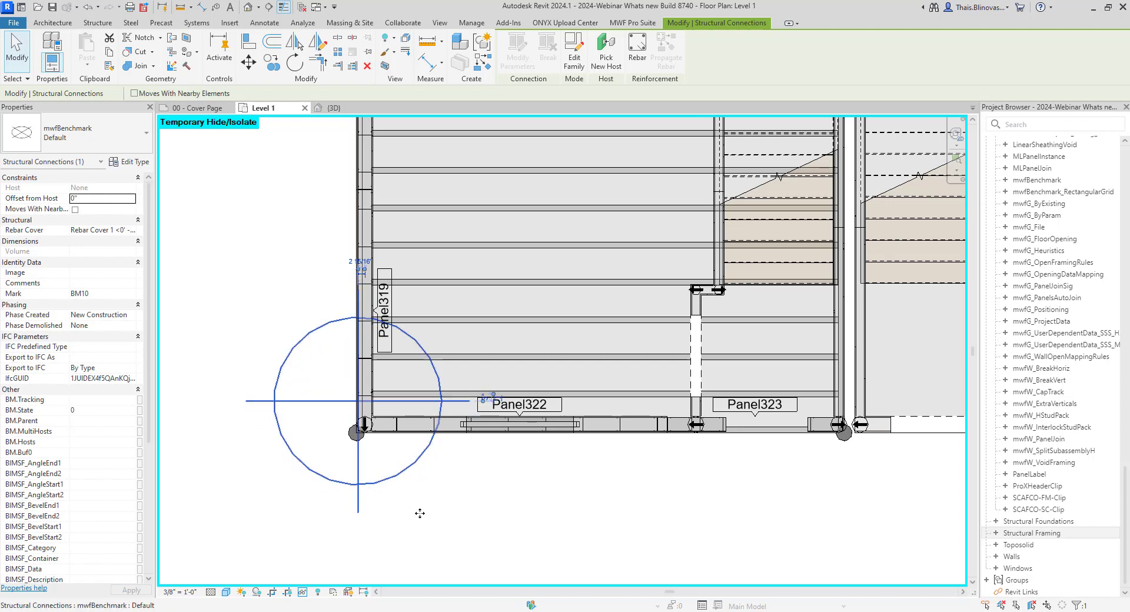
key(Down)
click(446, 504)
middle_drag(367, 449, 343, 486)
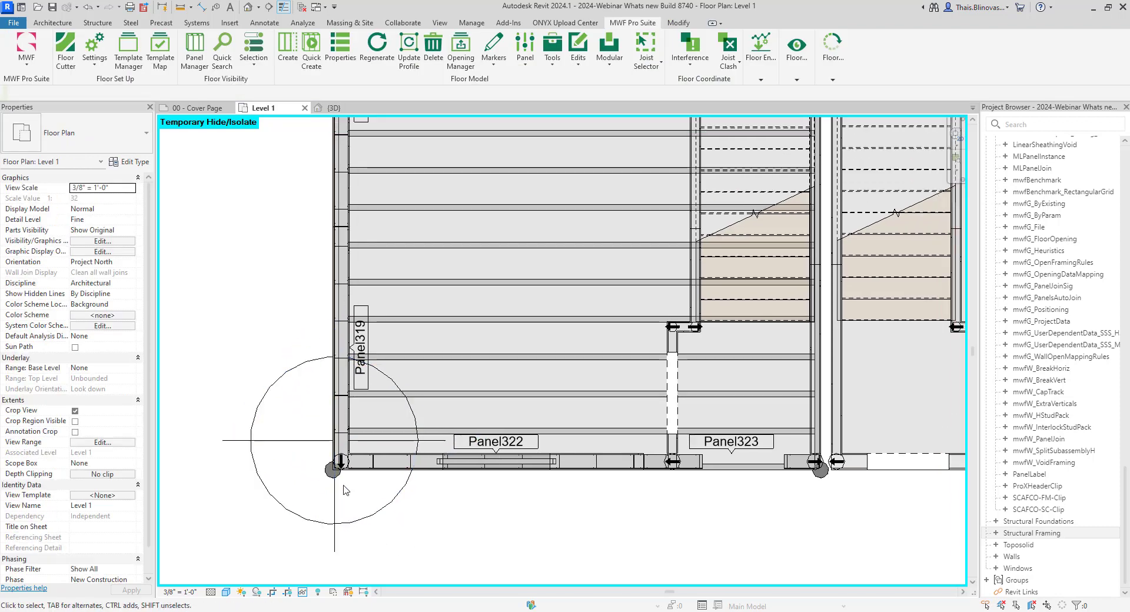
- Select the floor, its joists and the outer side wall along Panel319 and Panel320, and regenerate the floor panel
click(288, 444)
key(Escape)
middle_drag(333, 268, 313, 346)
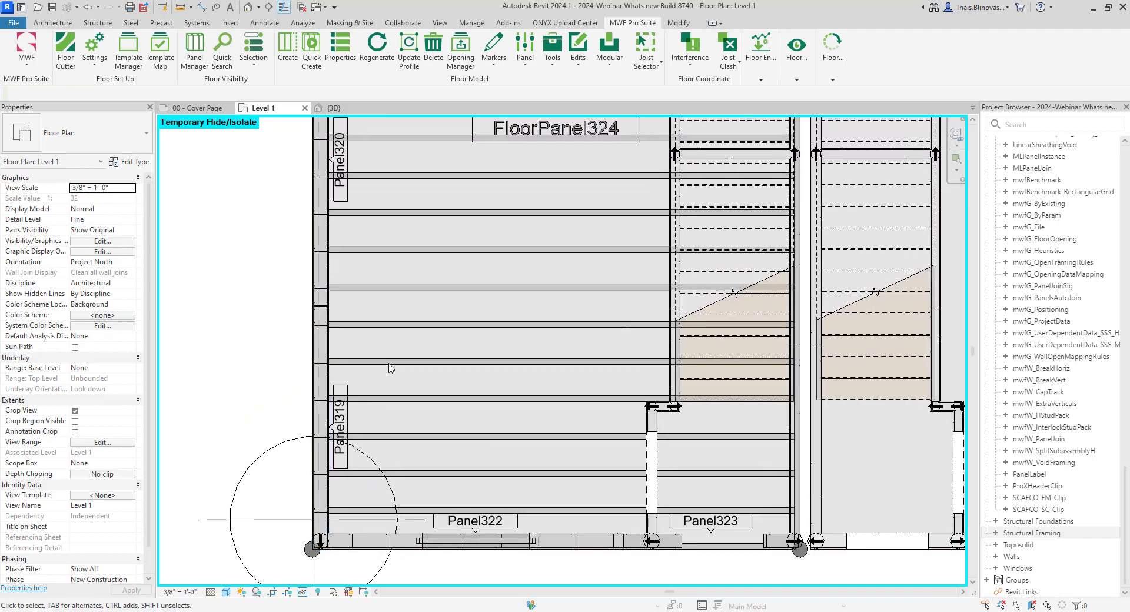
drag(404, 383, 222, 232)
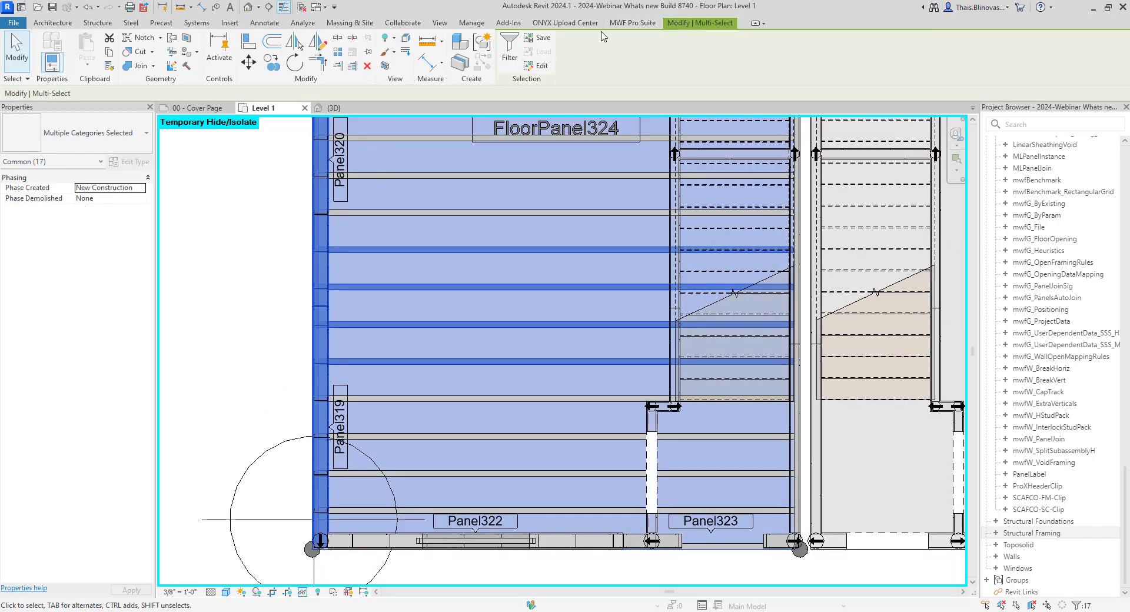
click(376, 50)
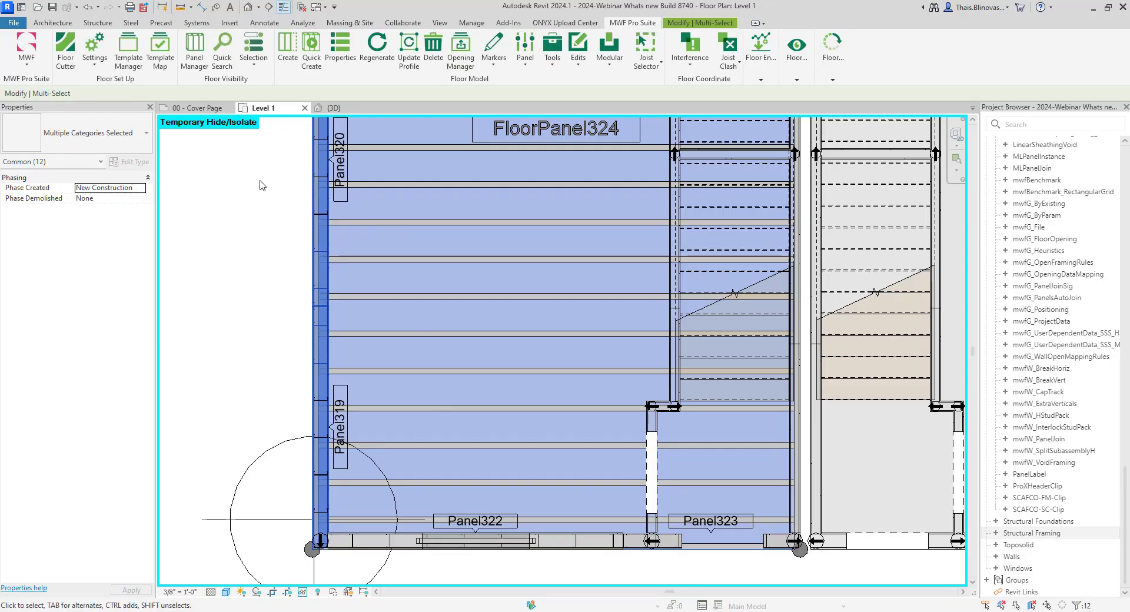
- Switch to the Wall module and regenerate the selected outer side wall's panels
click(26, 47)
click(36, 136)
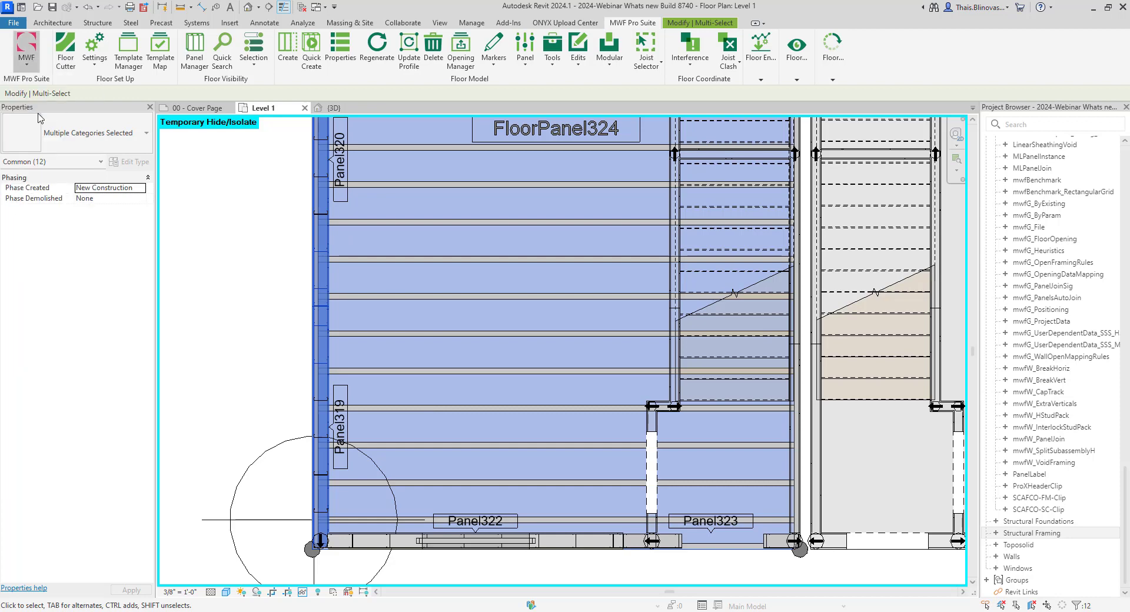
click(464, 48)
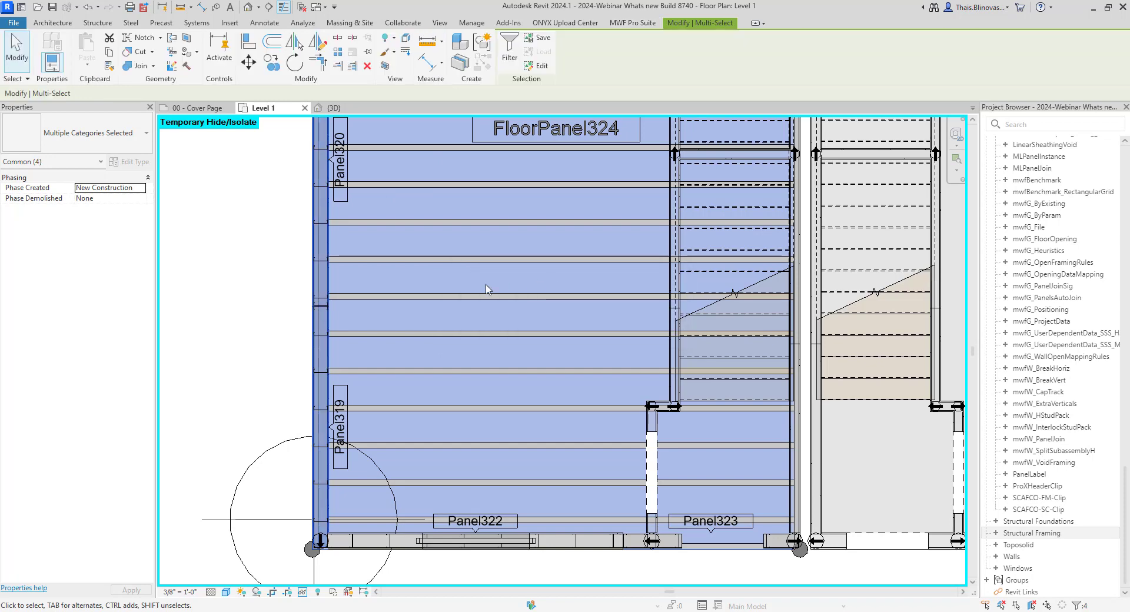
- Examine how the regenerated studs and joists line up with the moved BM10 benchmark, and check the webinar bullet points on the cover page
scroll(254, 412, up, 3)
click(252, 407)
middle_drag(325, 343, 329, 190)
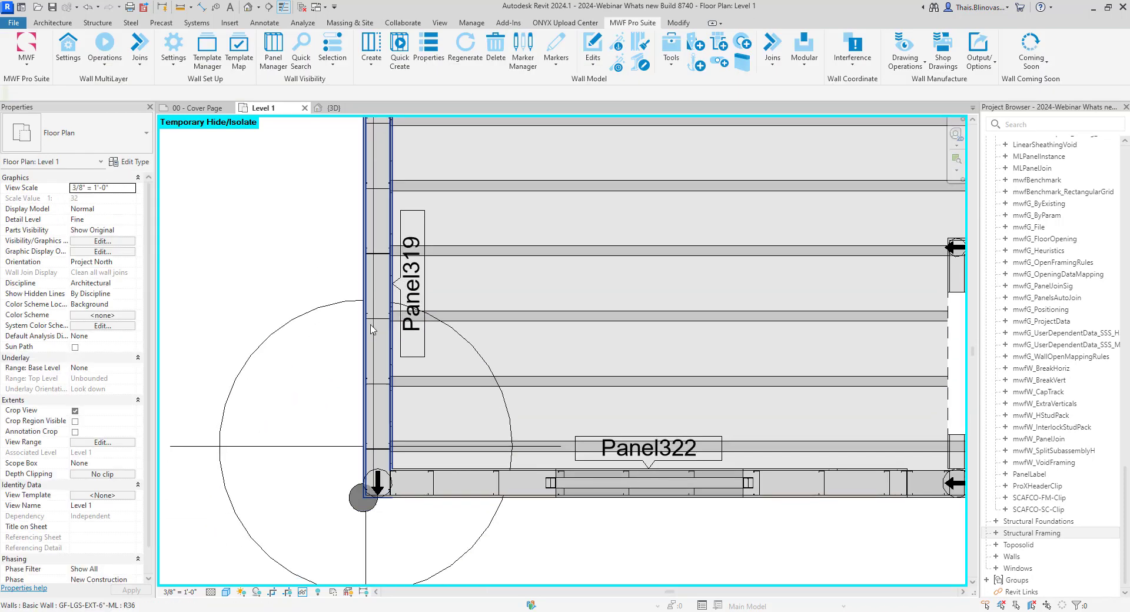
click(335, 453)
middle_drag(333, 383, 329, 491)
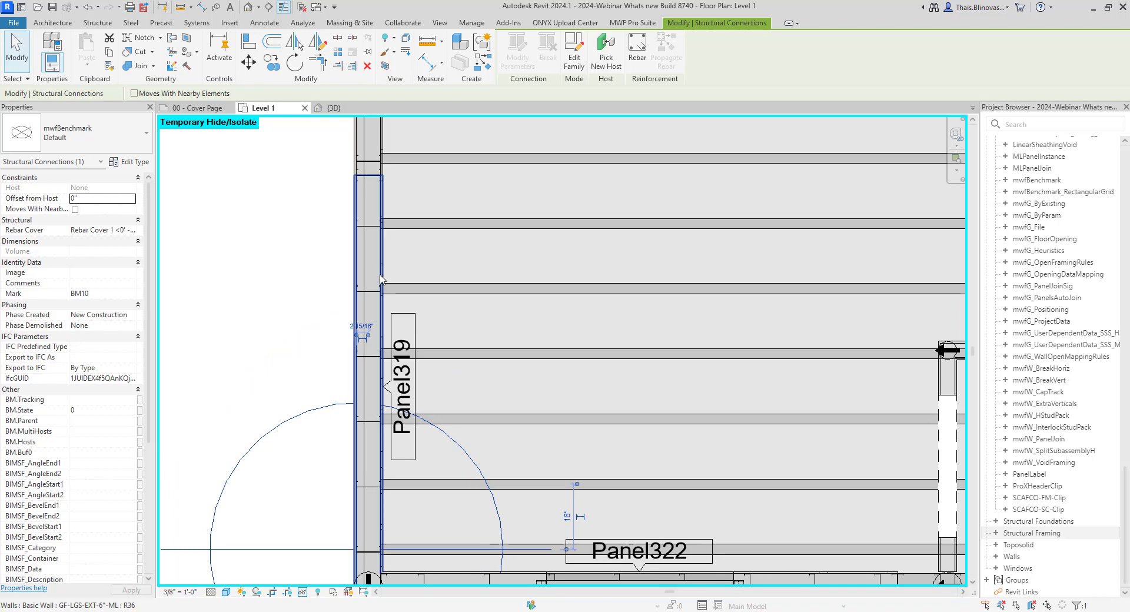
scroll(303, 413, down, 4)
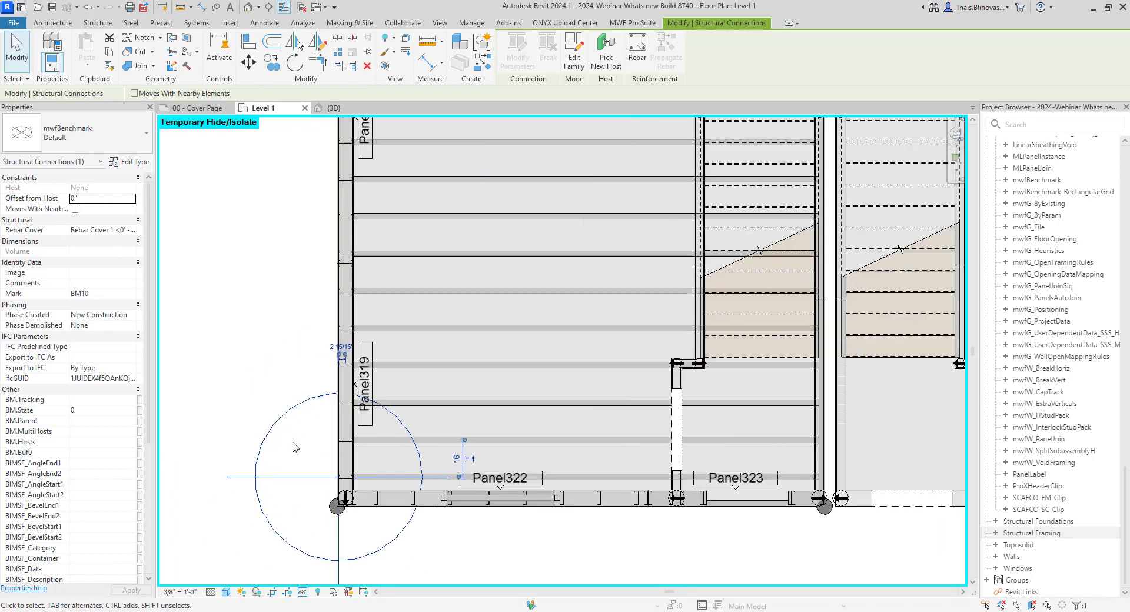
scroll(294, 444, up, 3)
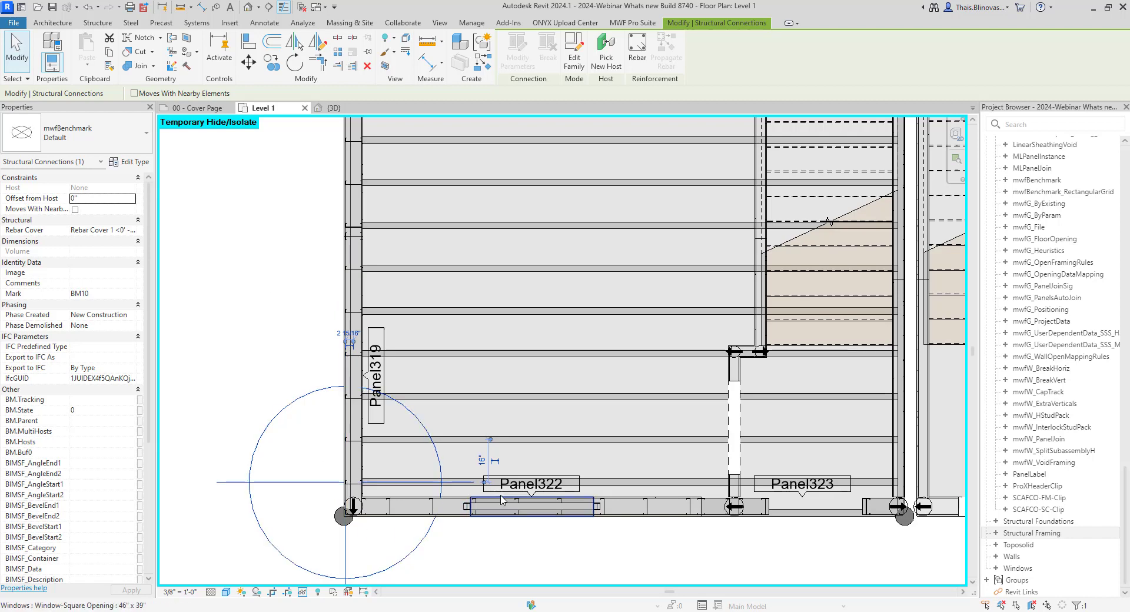
scroll(520, 495, down, 3)
scroll(520, 495, down, 2)
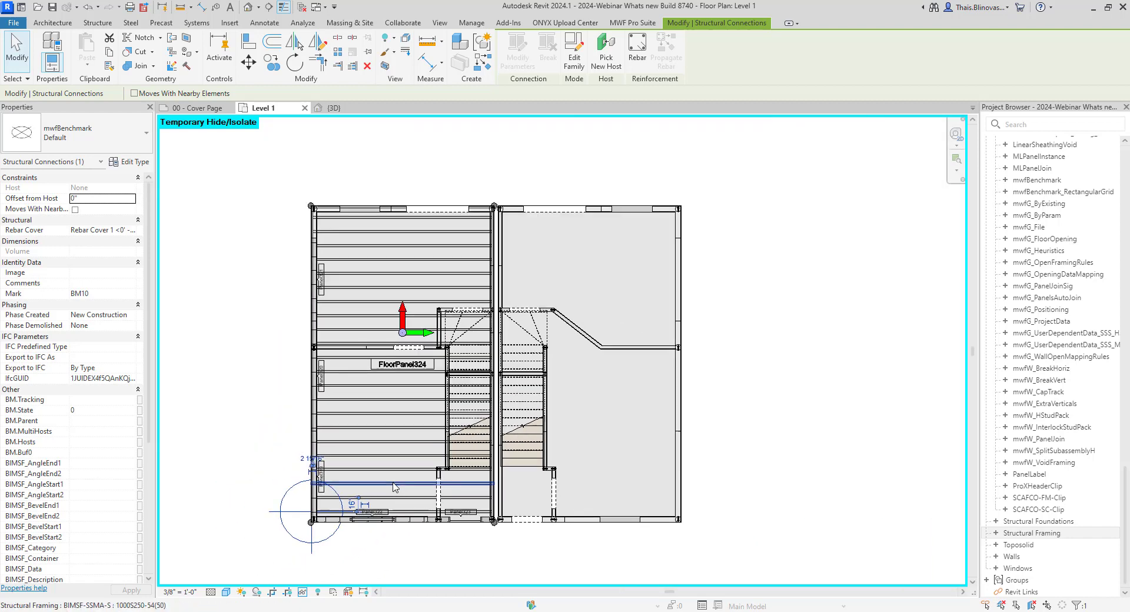
click(197, 108)
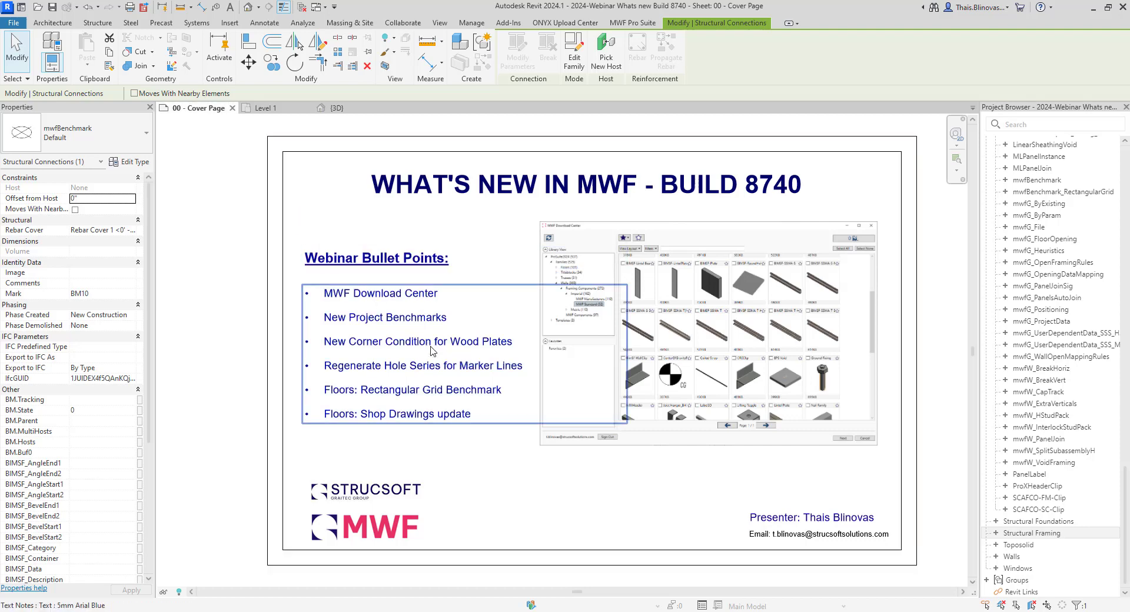
- Return to the Level 1 plan and delete the panel join marker at the upper corner of the right-hand unit's angled interior wall
click(277, 109)
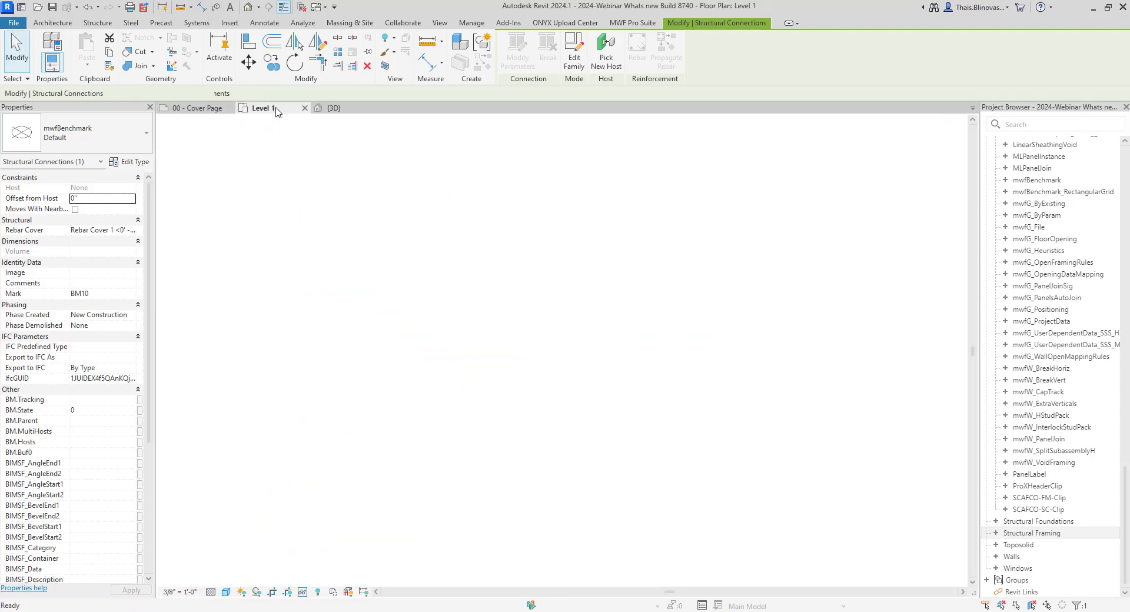
scroll(499, 259, up, 8)
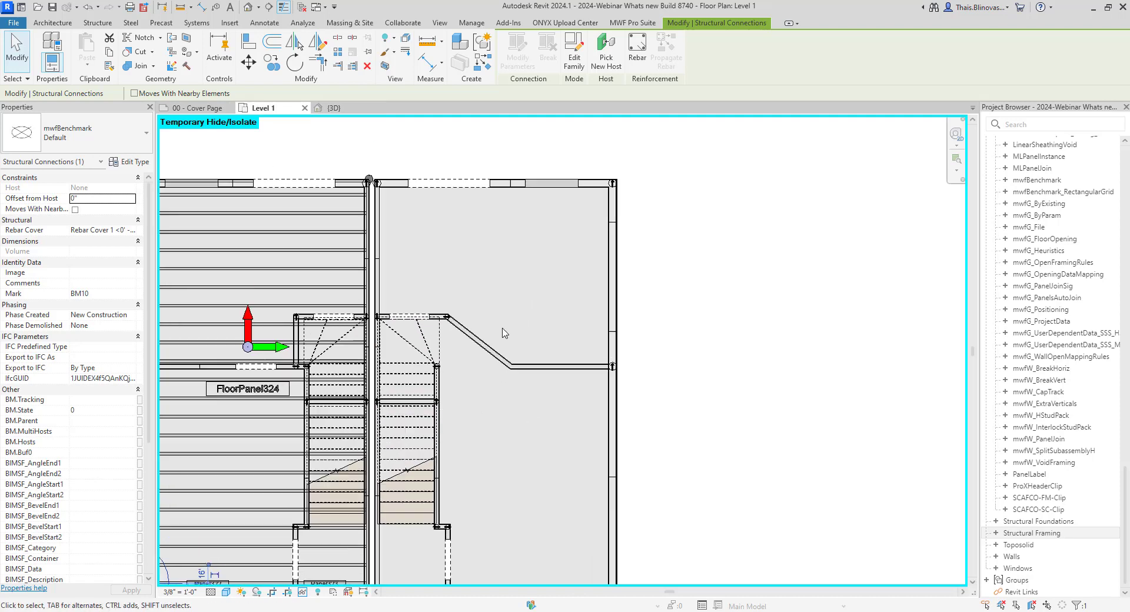
scroll(322, 268, up, 1)
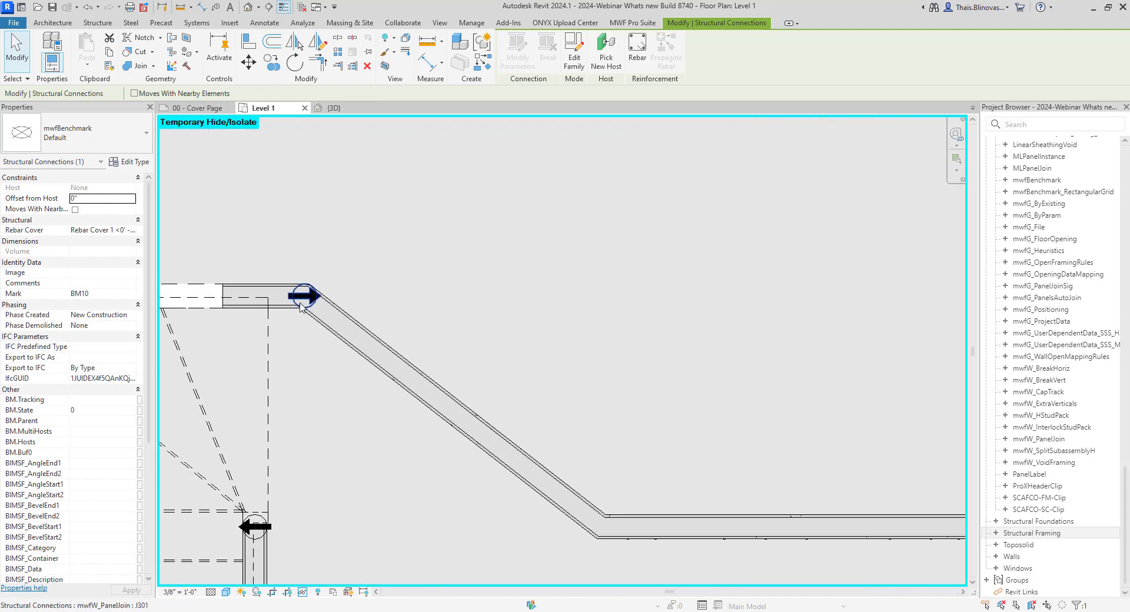
click(299, 303)
key(Delete)
middle_drag(300, 306, 400, 341)
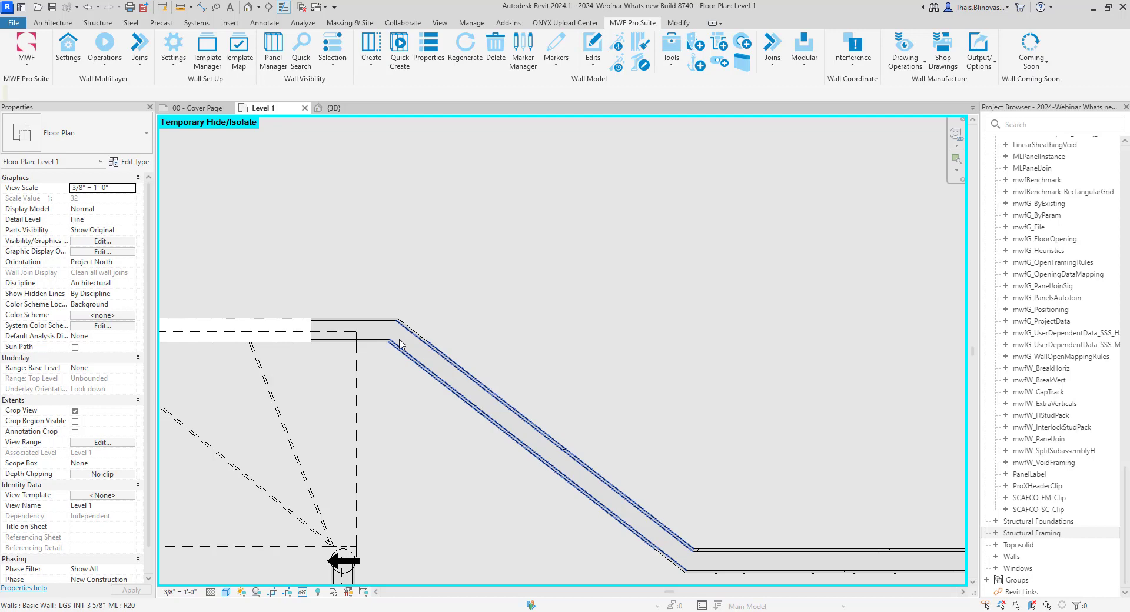
- Select the angled interior wall together with the short straight wall it meets at the upper corner
click(423, 329)
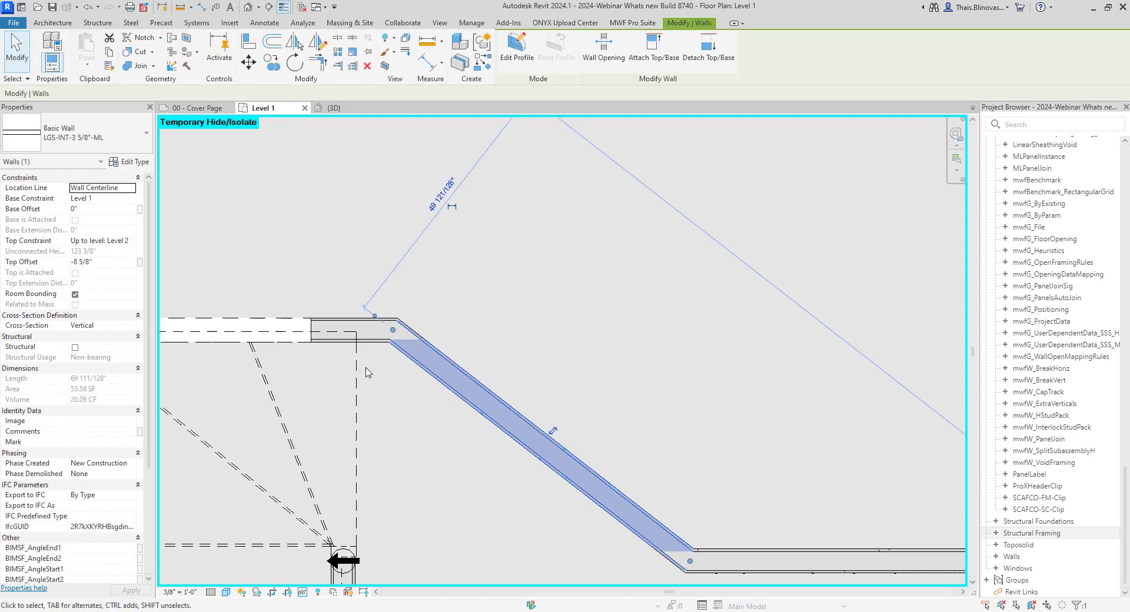
scroll(397, 319, up, 2)
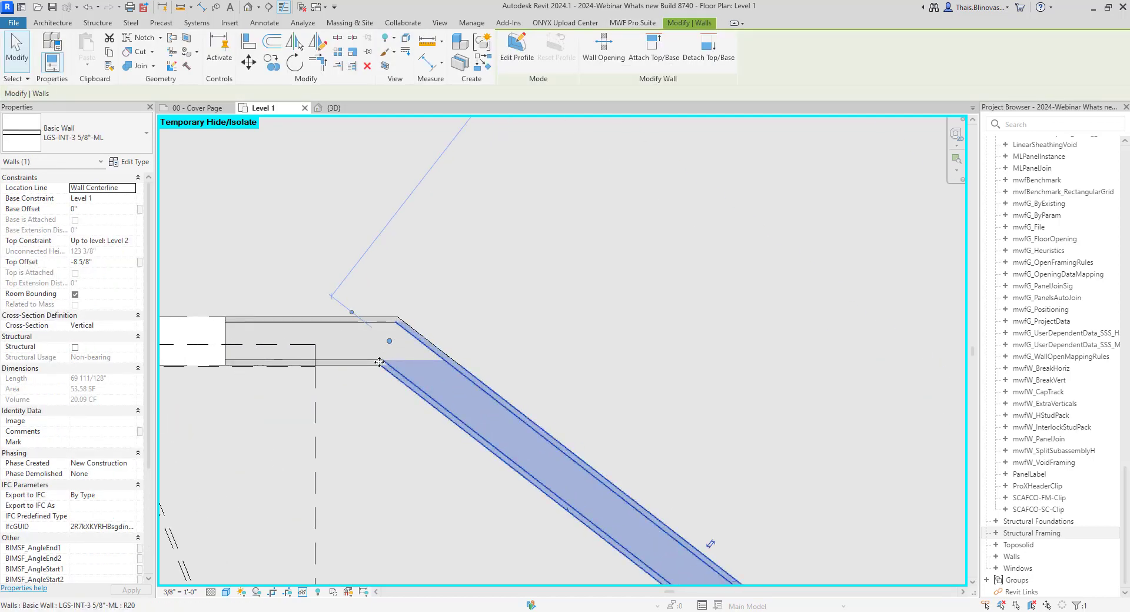
scroll(365, 380, down, 2)
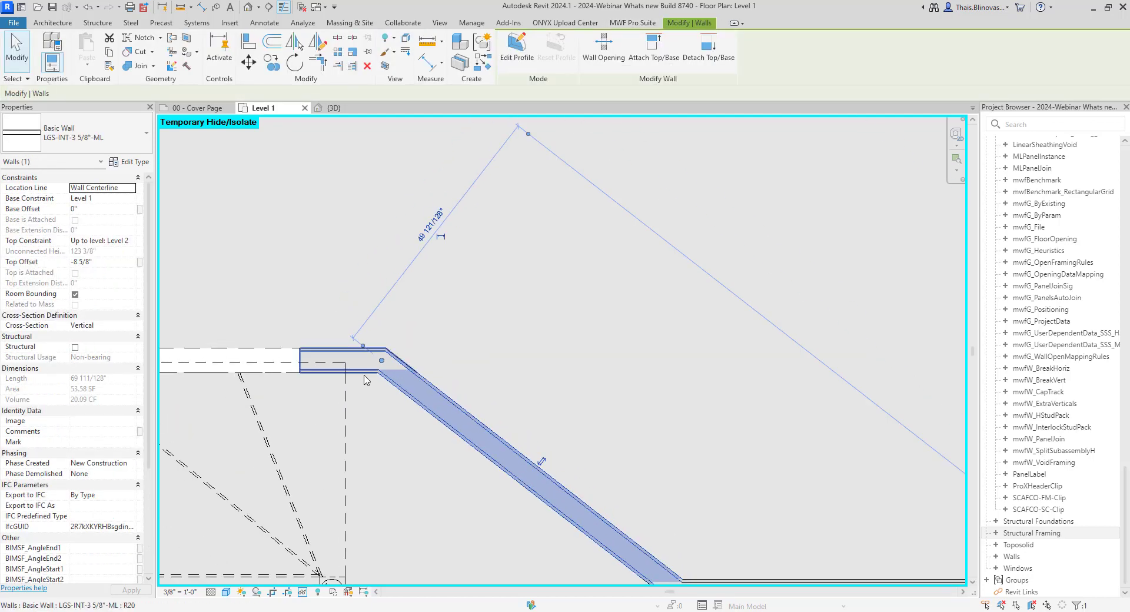
ctrl+click(363, 372)
click(633, 22)
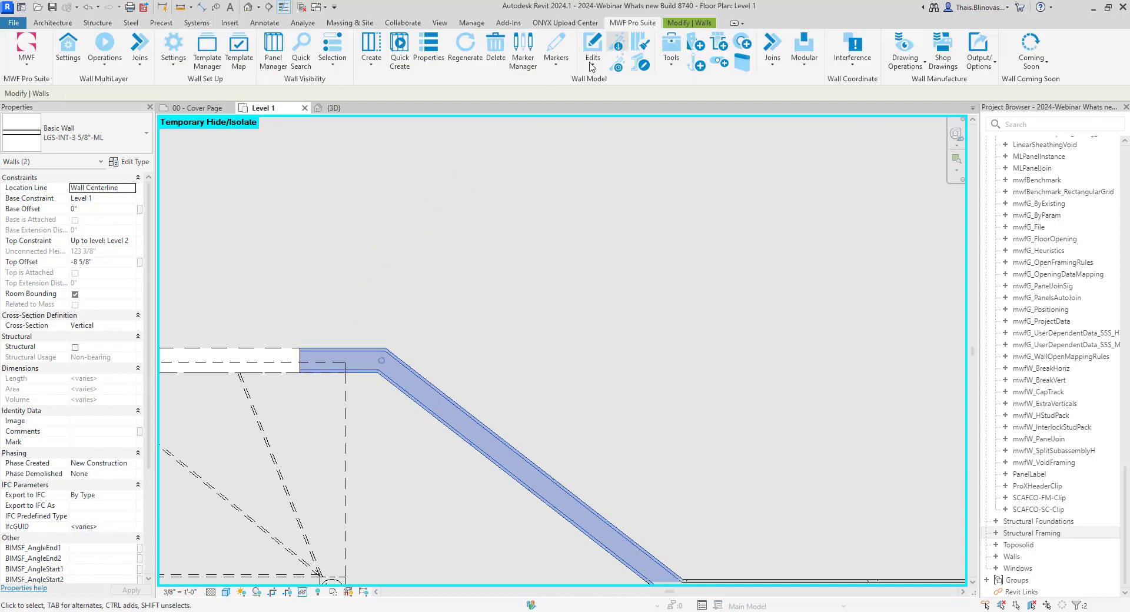
- Check the Angular Mitre Cut - Double Plates [J301] corner join in the Marker Manager, and close it without changes
scroll(402, 346, up, 3)
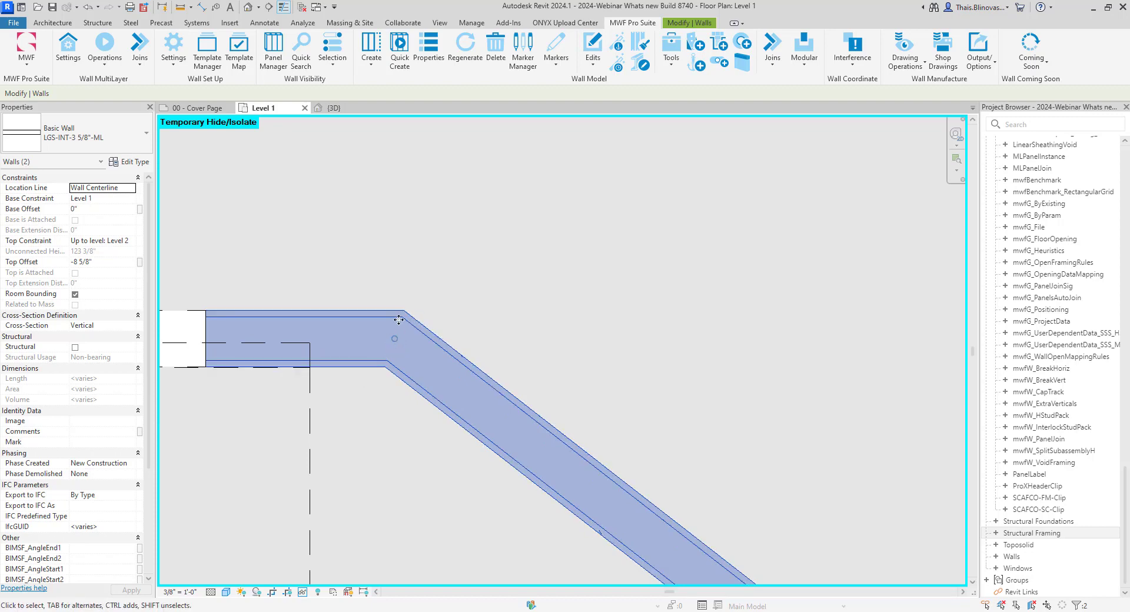
scroll(277, 307, down, 1)
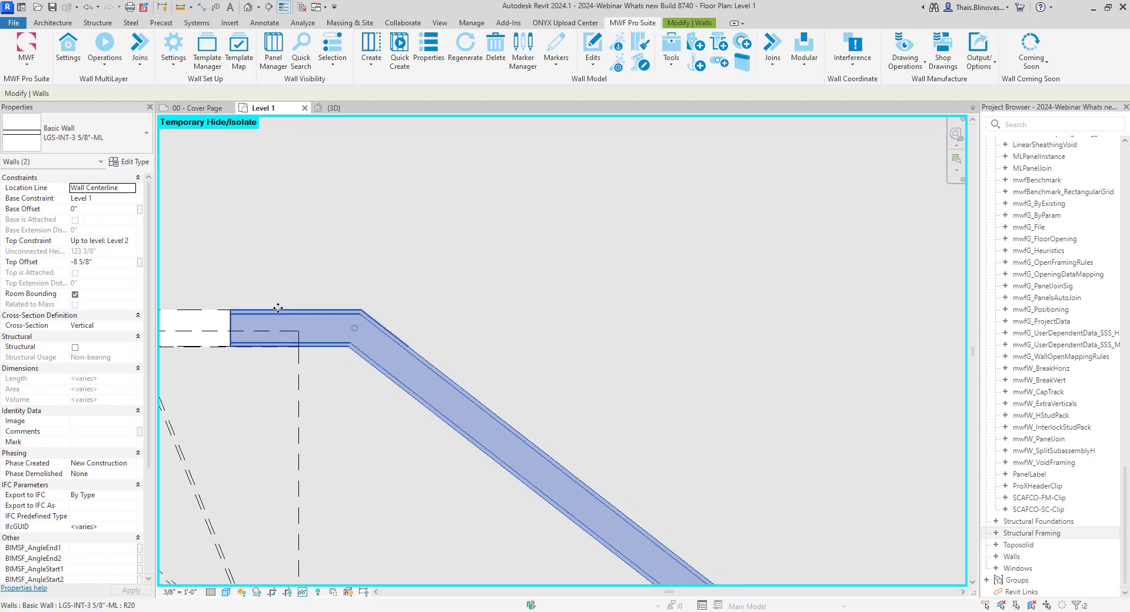
scroll(350, 322, down, 1)
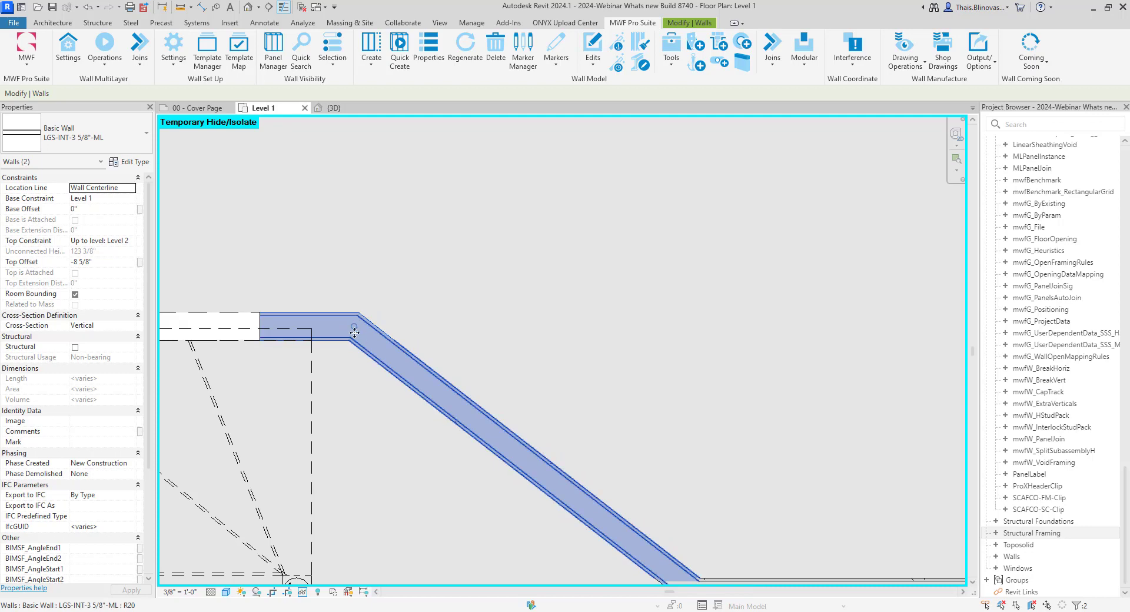
click(526, 57)
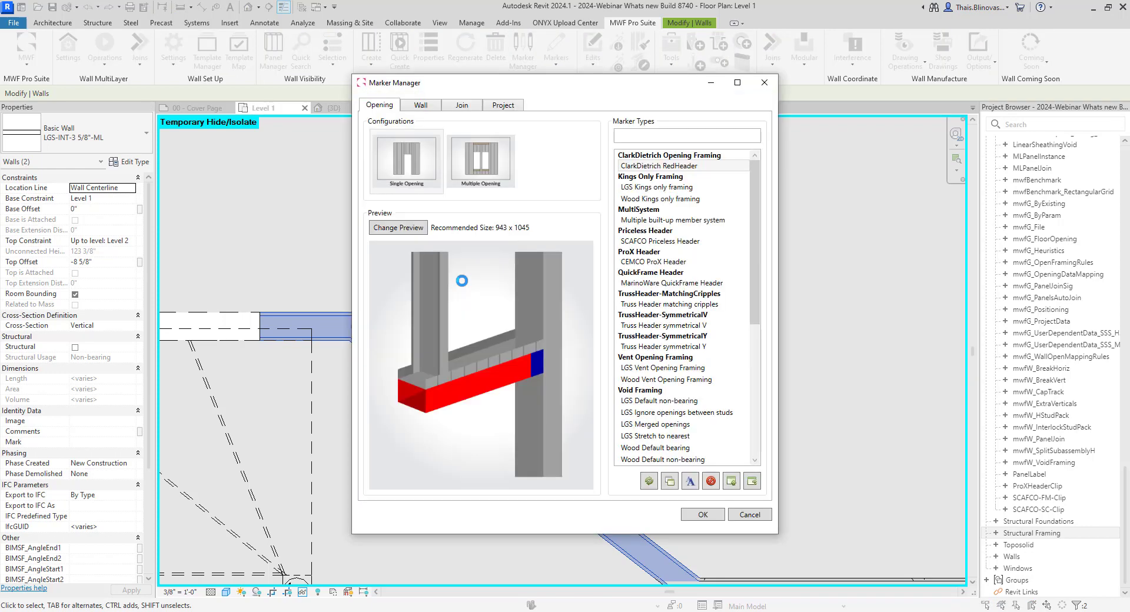
click(470, 106)
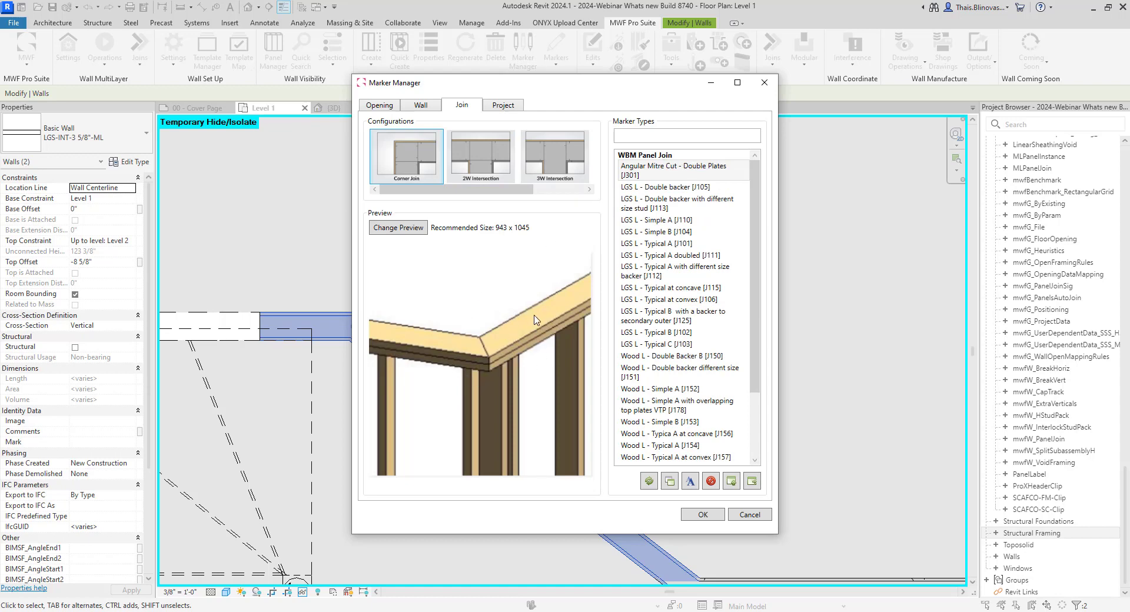
click(762, 90)
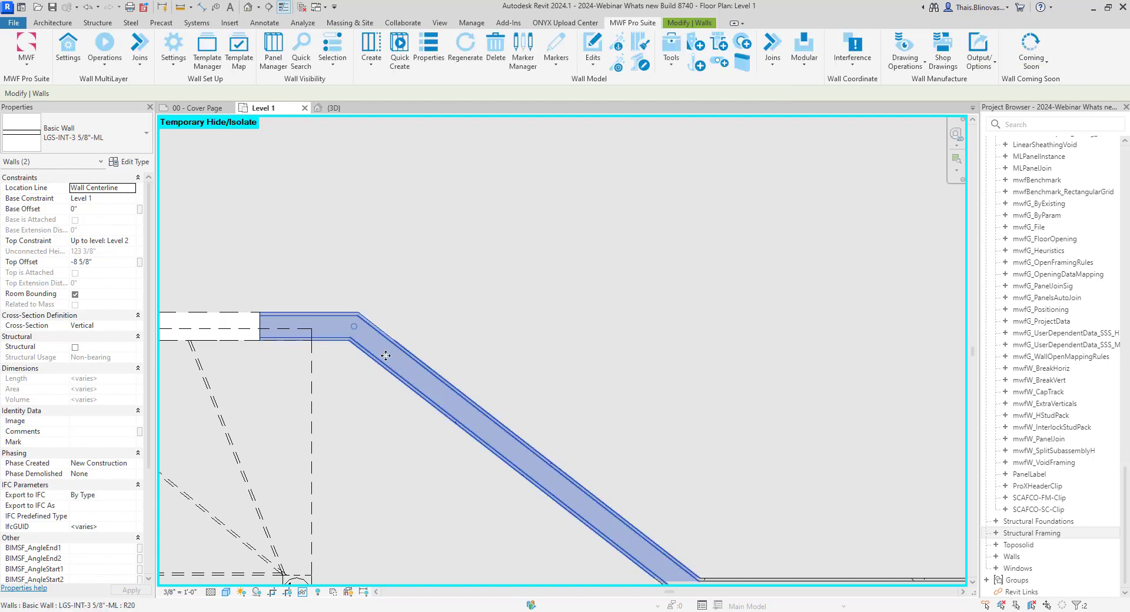
- Add the Angular Mitre Cut - Double Plates [J301] panel join, from the last matching corner signature, to the two selected walls
click(770, 61)
click(727, 85)
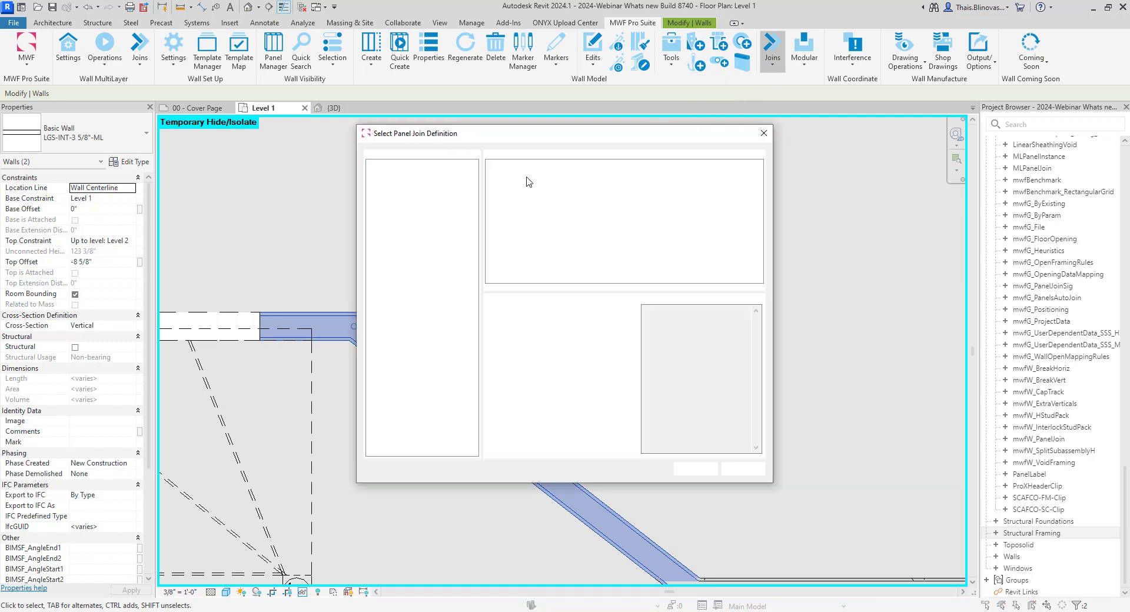
click(409, 200)
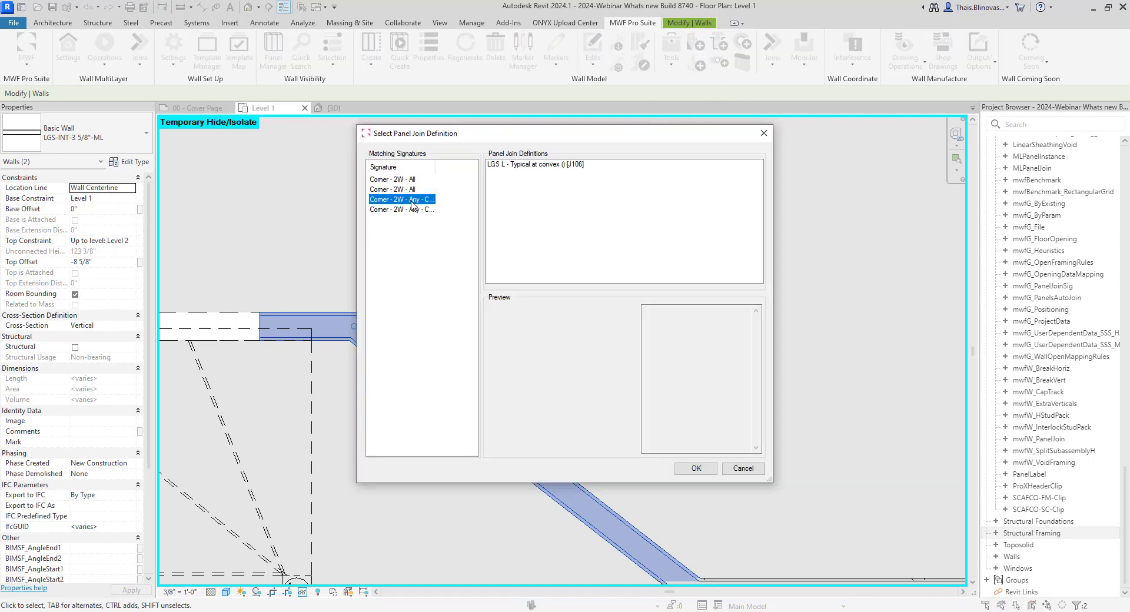
click(415, 210)
click(413, 180)
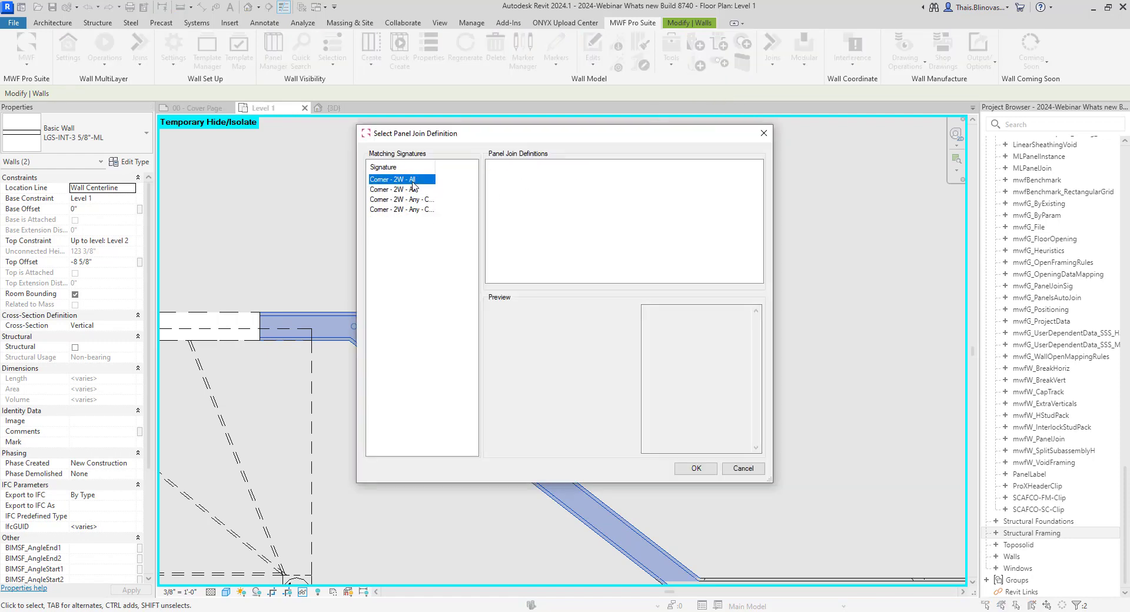
click(412, 190)
click(415, 200)
click(419, 210)
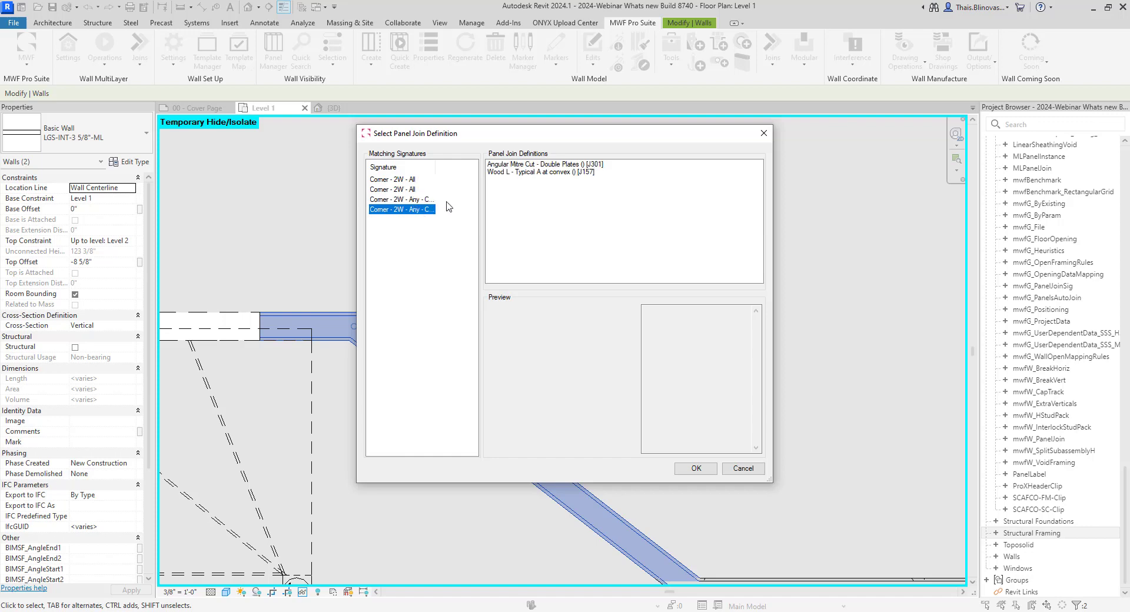
click(531, 165)
drag(497, 142, 612, 127)
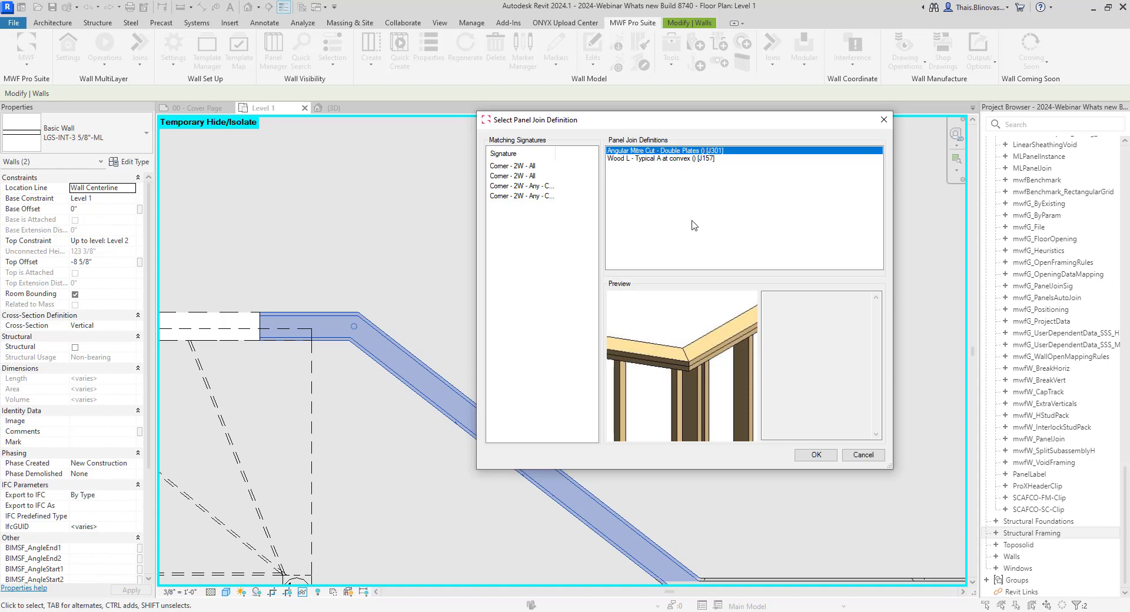
click(816, 455)
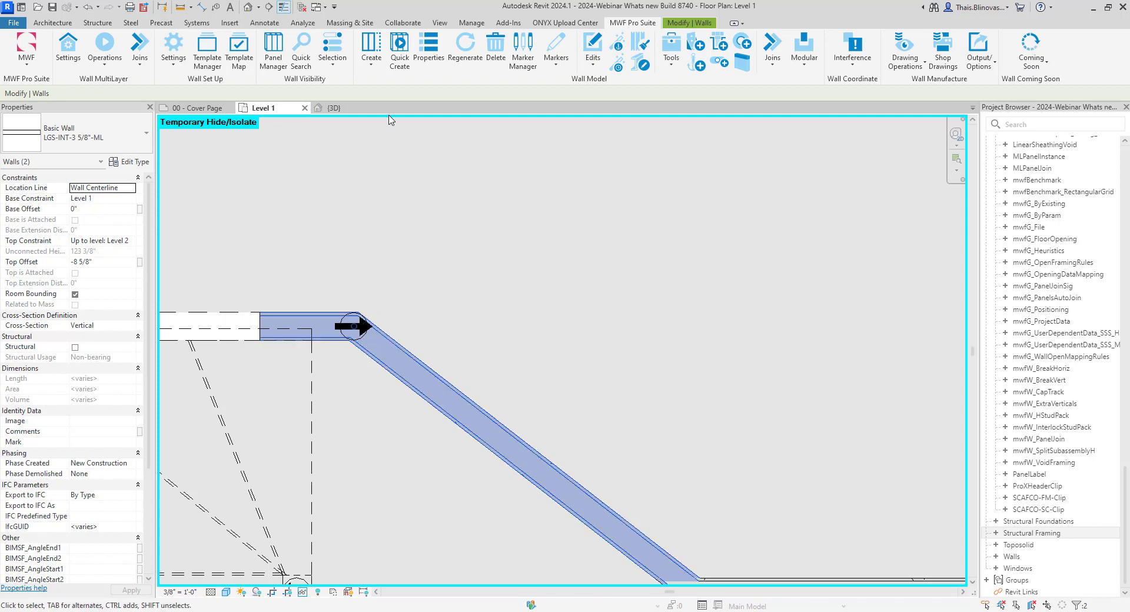
- Create framing panels on both selected walls using the Wood template from the Default folder
click(371, 48)
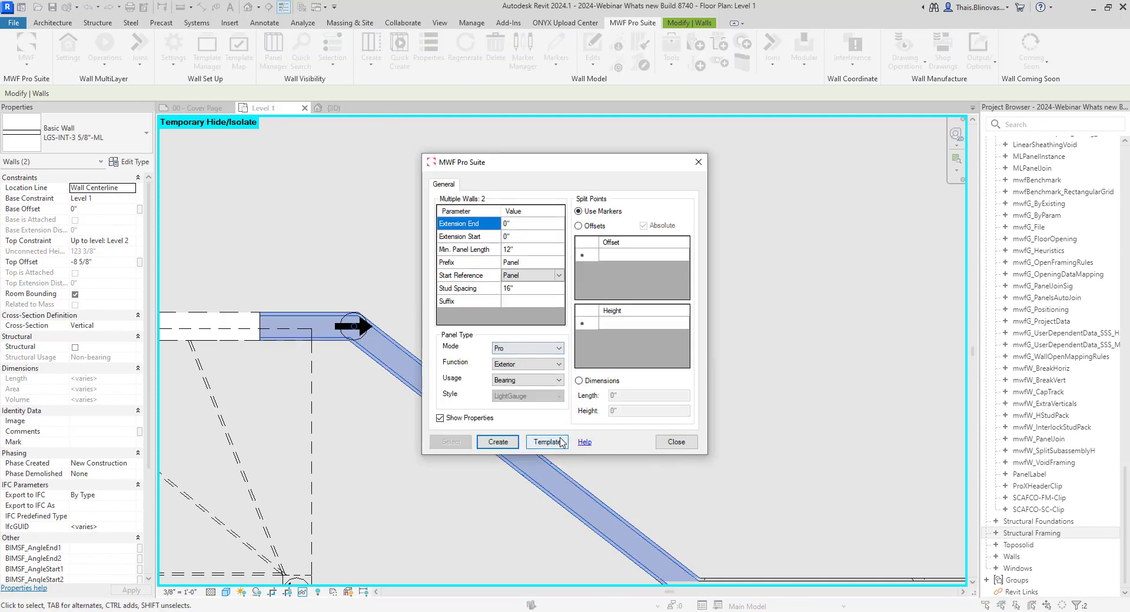
click(560, 442)
click(443, 233)
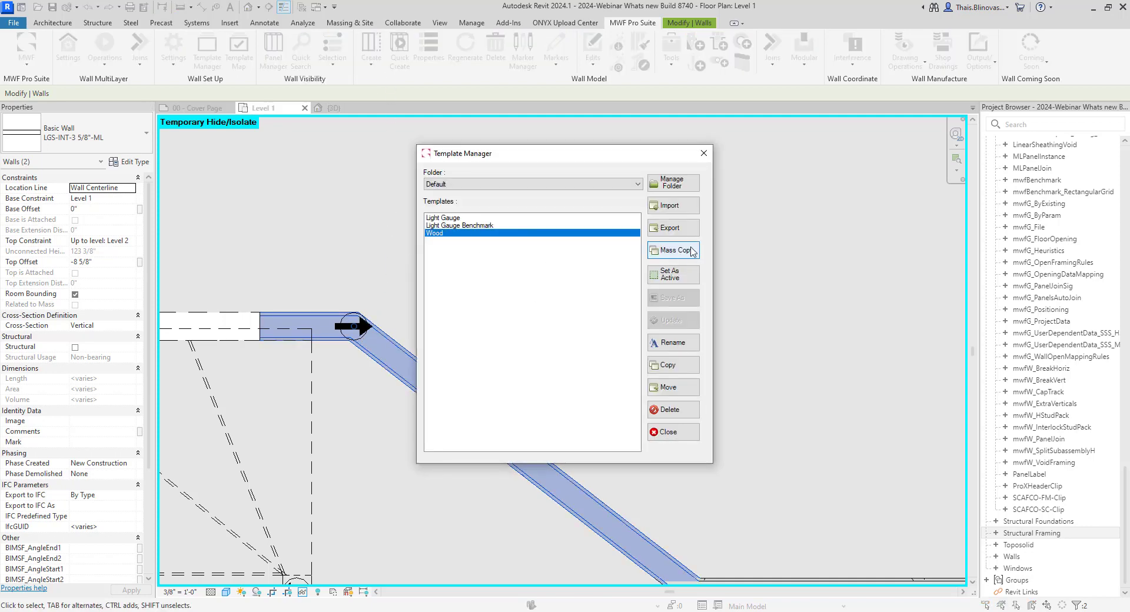
click(668, 431)
click(498, 442)
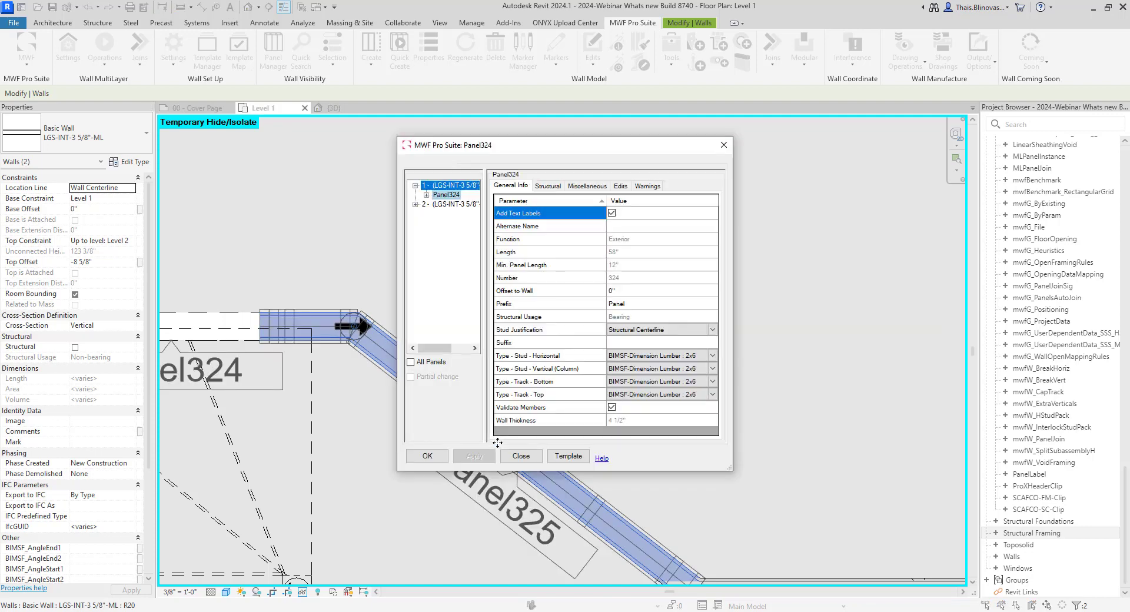
click(427, 456)
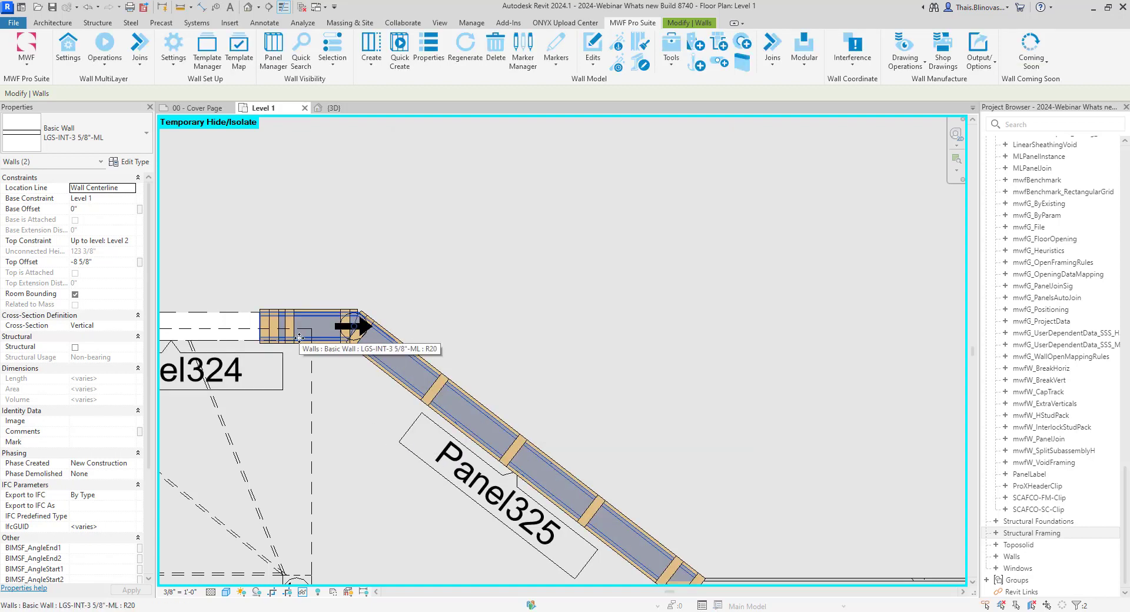
- Undo the panels created on the two walls with the Wood template
scroll(311, 353, up, 1)
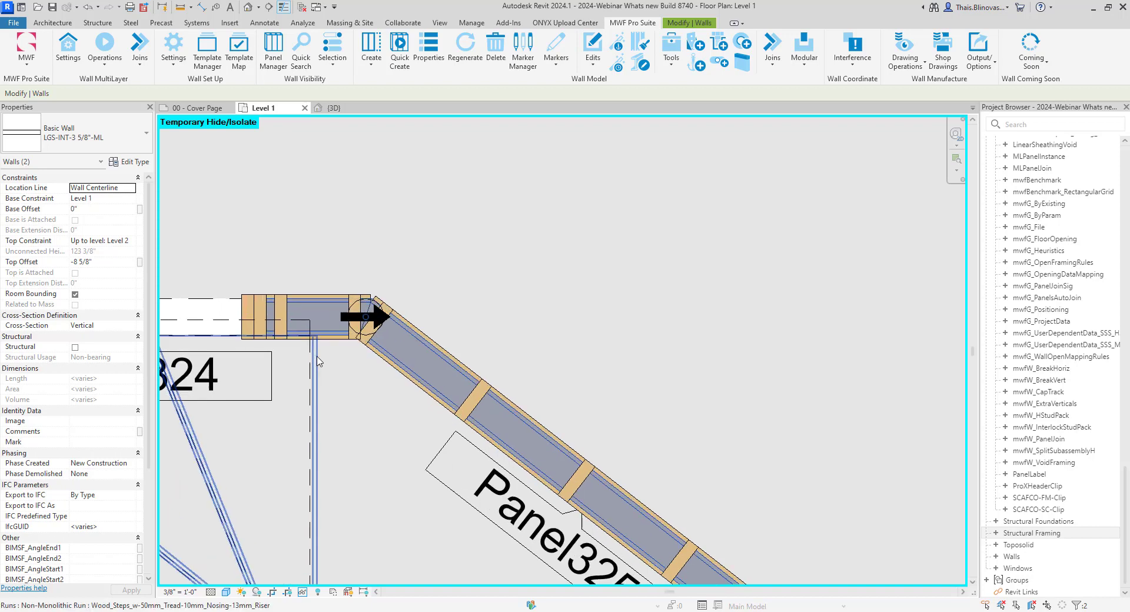
scroll(319, 356, down, 1)
key(ctrl+z)
drag(454, 250, 333, 406)
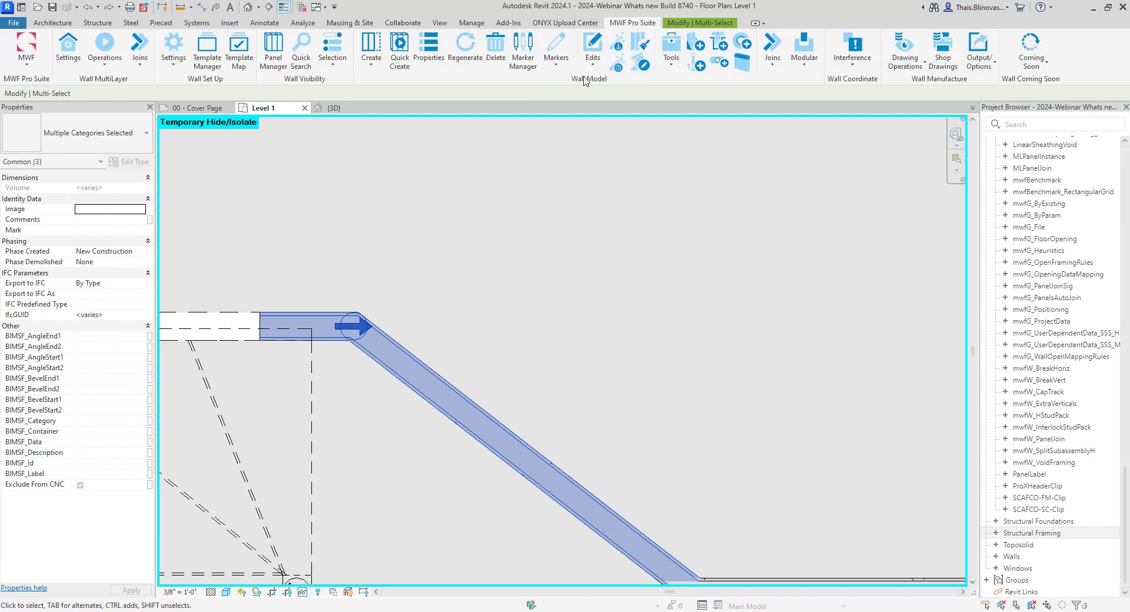
click(401, 56)
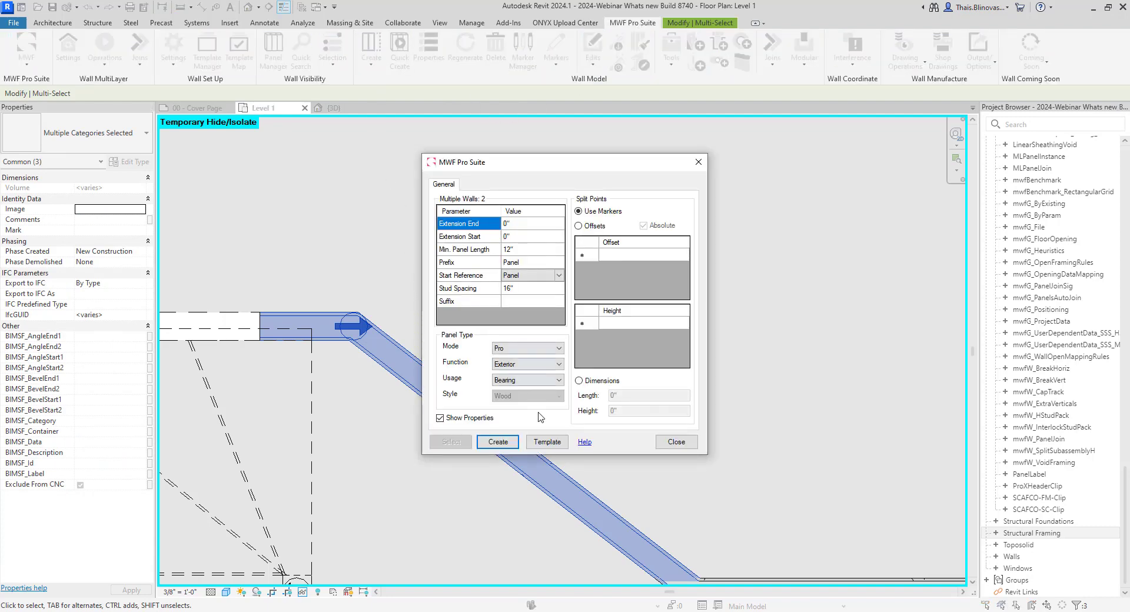
click(699, 162)
click(551, 244)
click(461, 404)
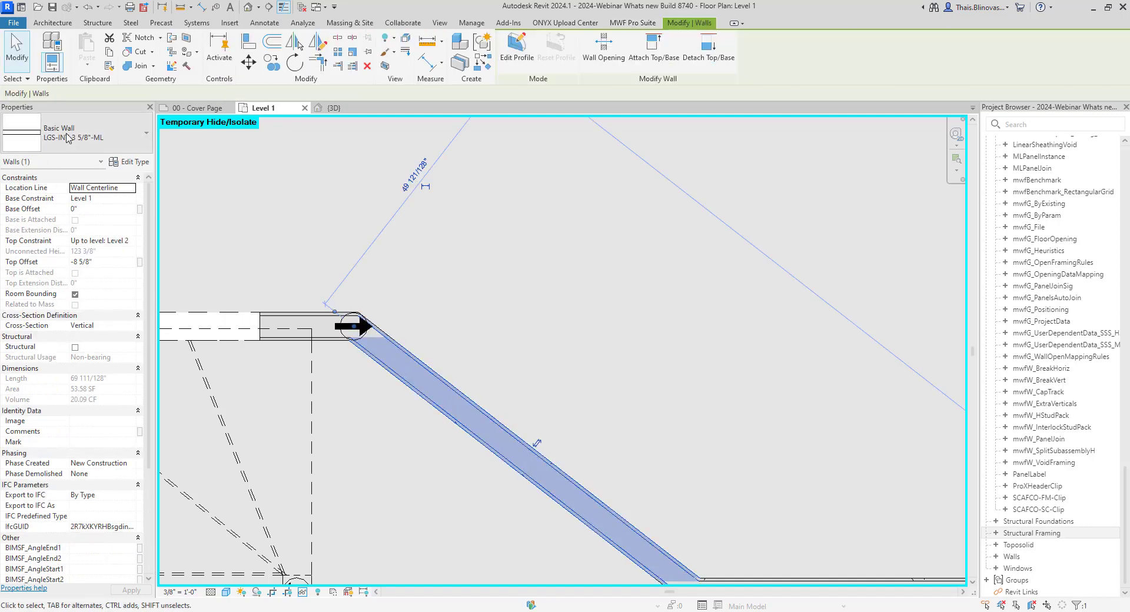
- Create framing panels on both corner walls using the 2X4 WITH FLAT HDR template from the MWF_Wood folder
drag(448, 194, 339, 419)
click(653, 24)
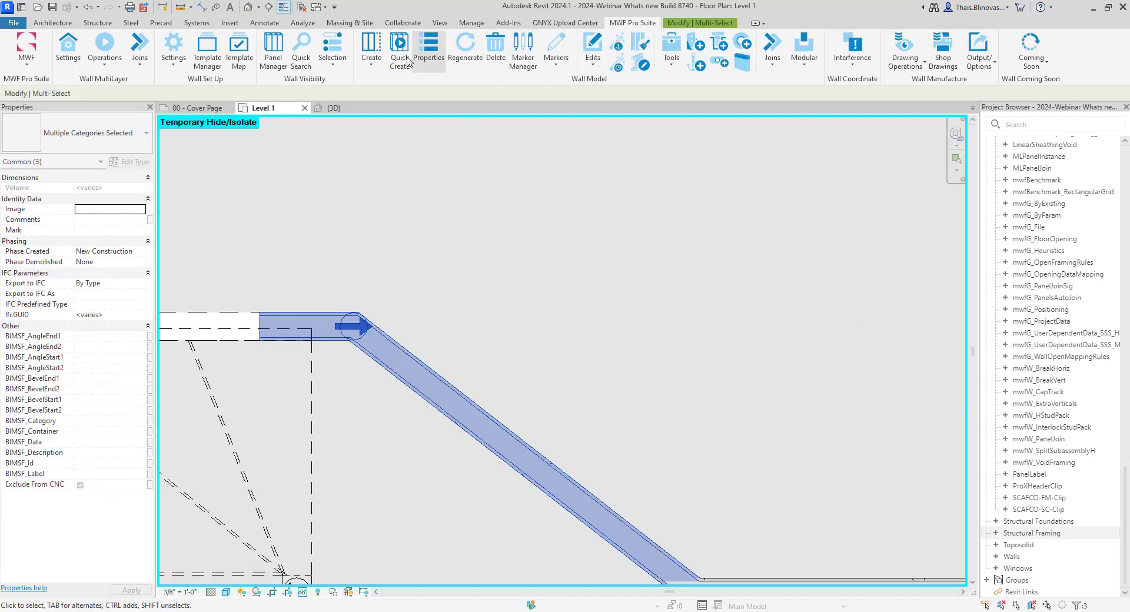
click(551, 446)
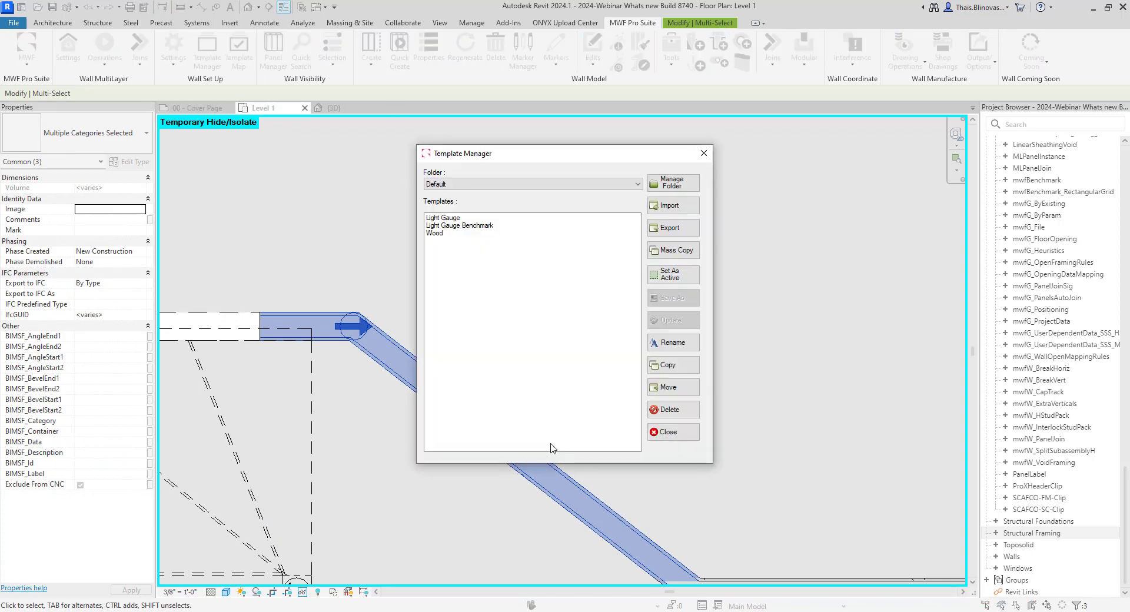
click(555, 184)
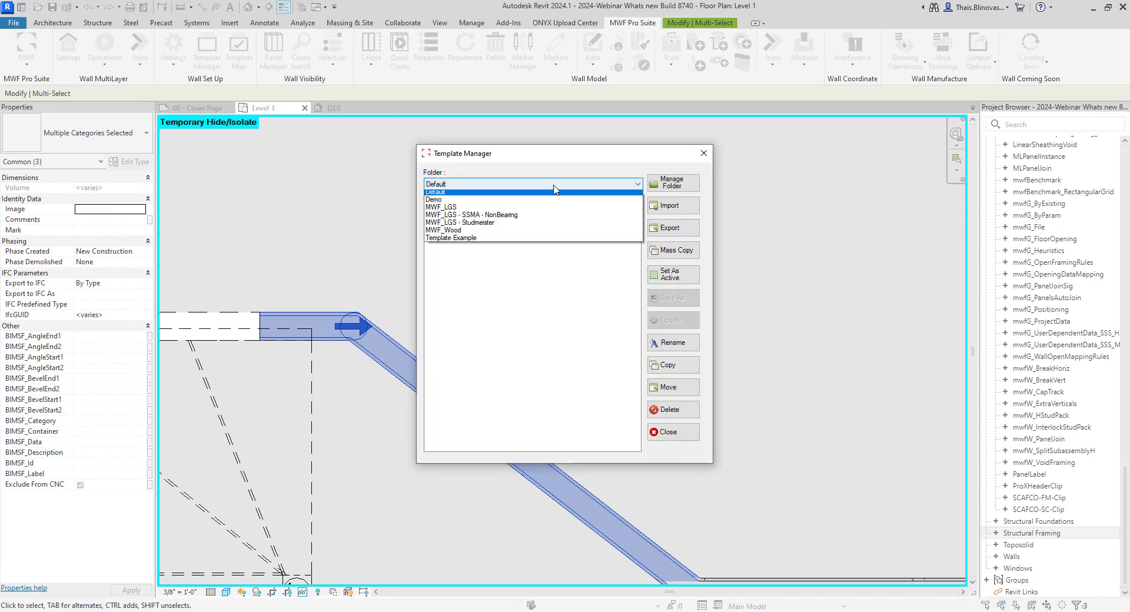
click(456, 234)
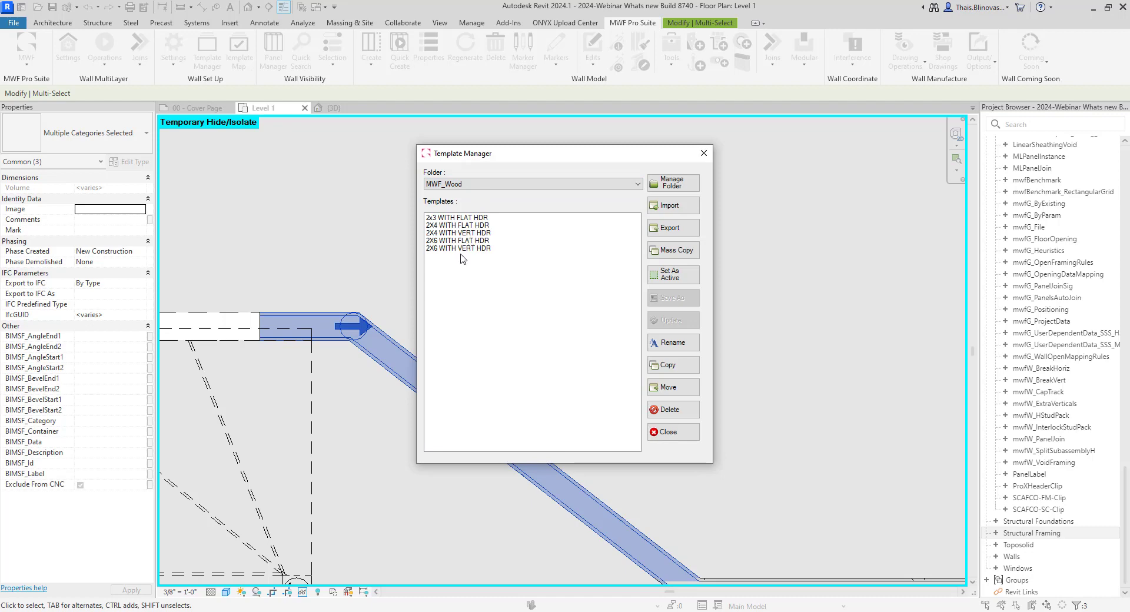
click(445, 225)
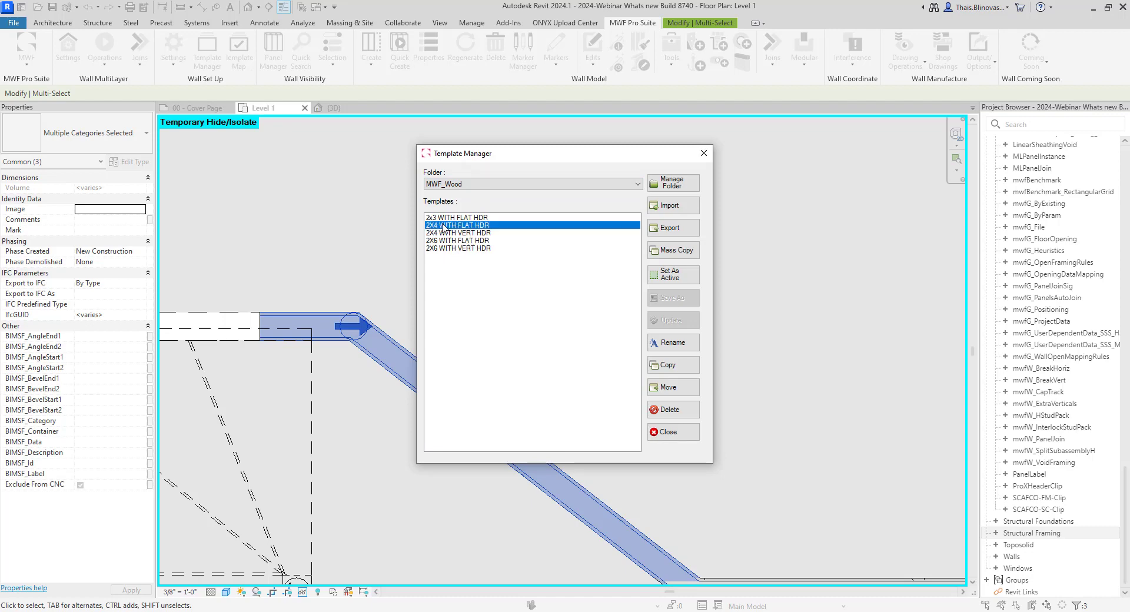
click(672, 433)
click(498, 446)
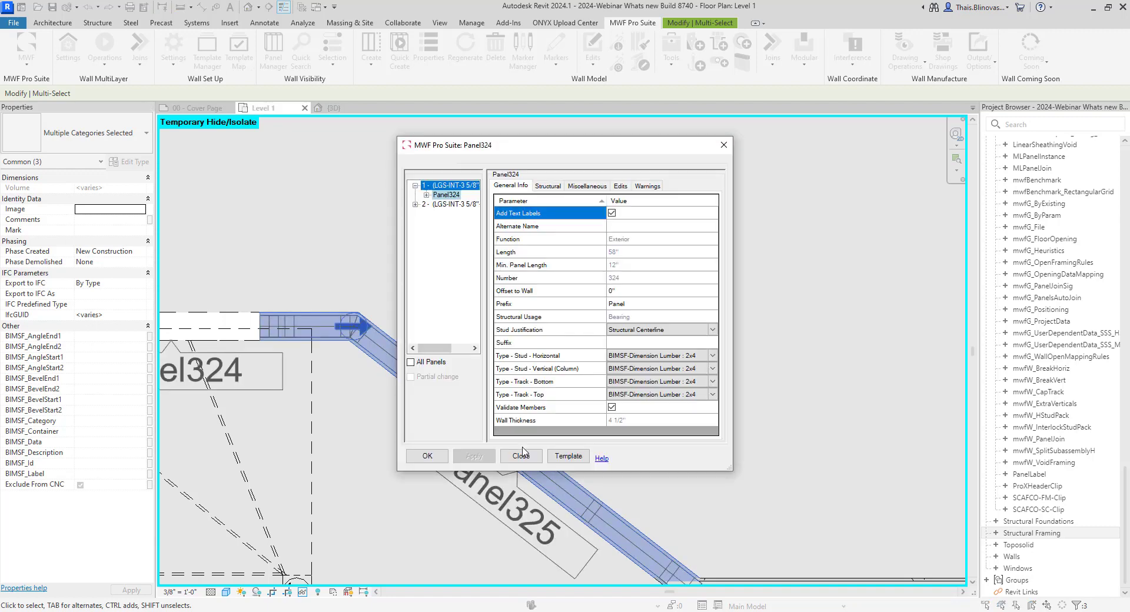
click(427, 456)
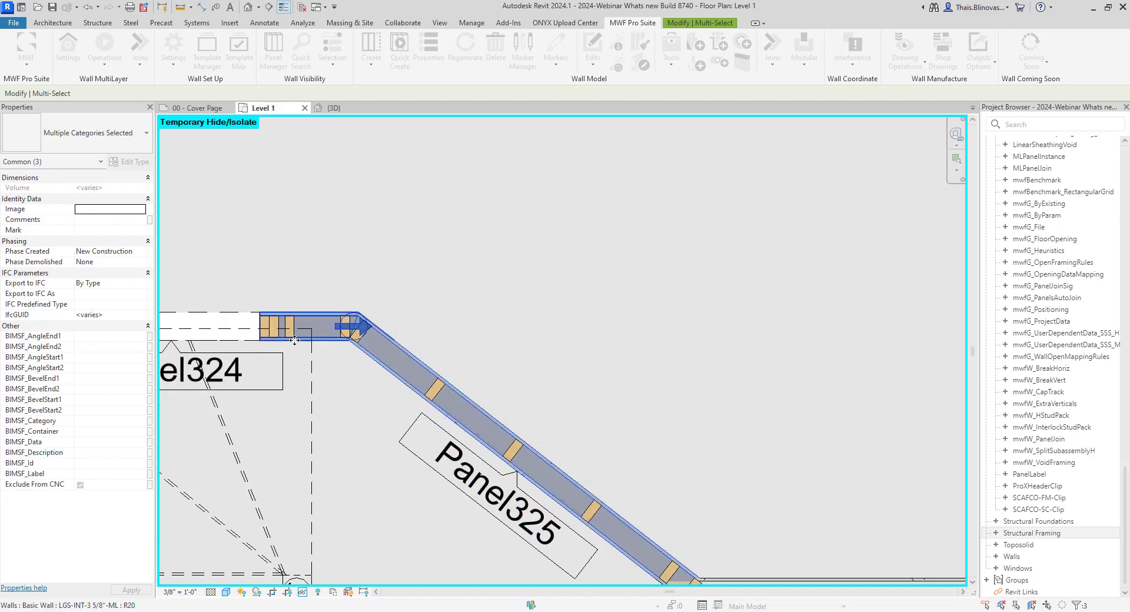
- Check the new corner framing in plan, and select the corner's walls, join marker and framing for display in the 3D view
scroll(294, 340, up, 6)
click(557, 234)
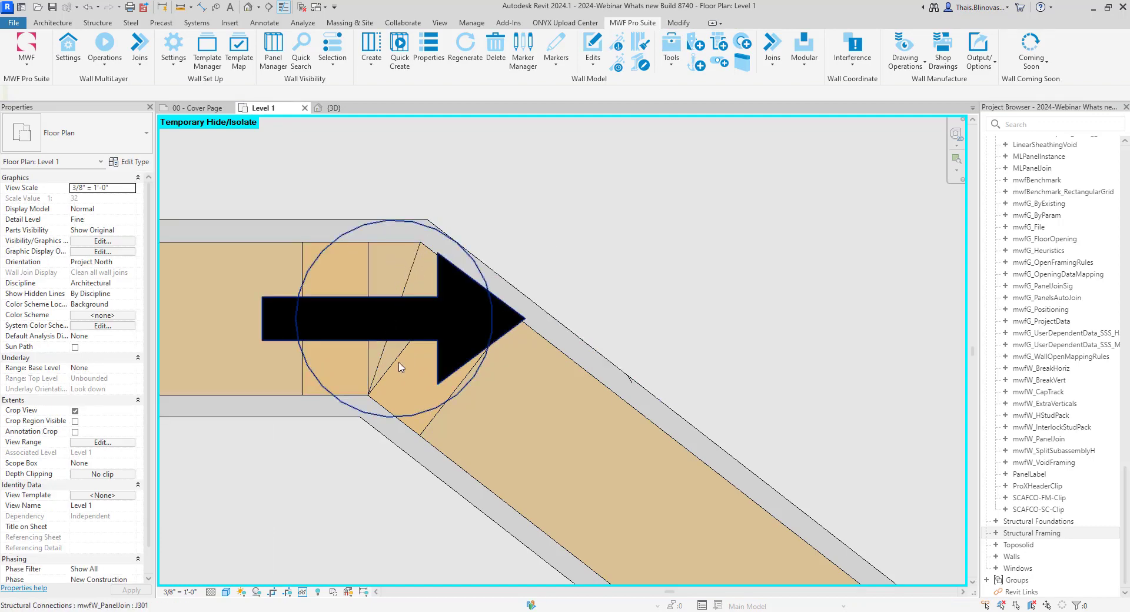
scroll(399, 367, down, 5)
drag(478, 376, 381, 407)
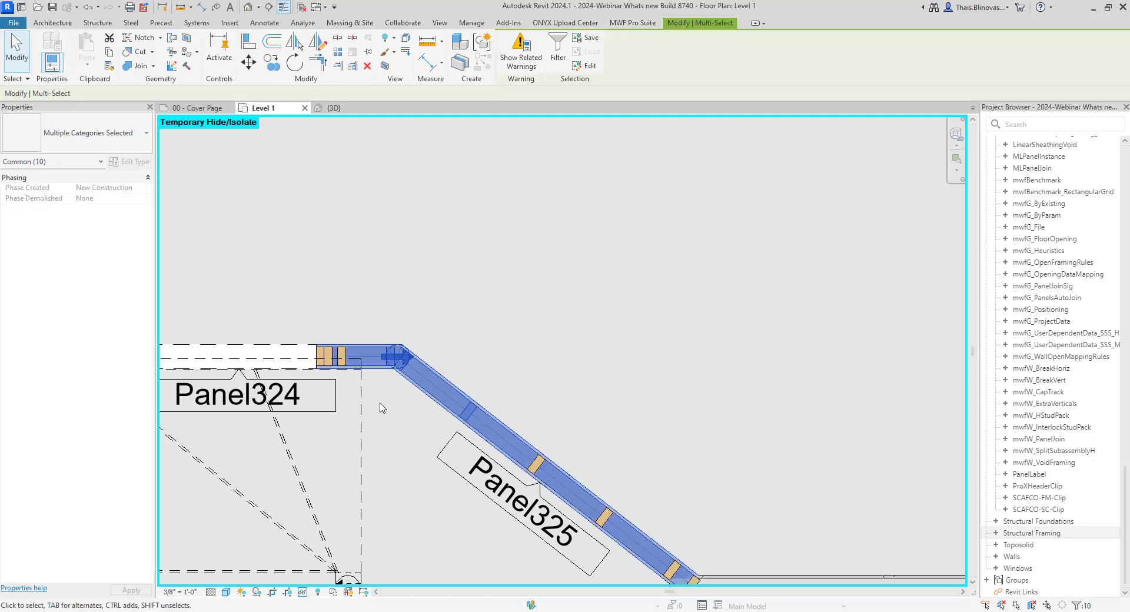
key(ctrl+Tab)
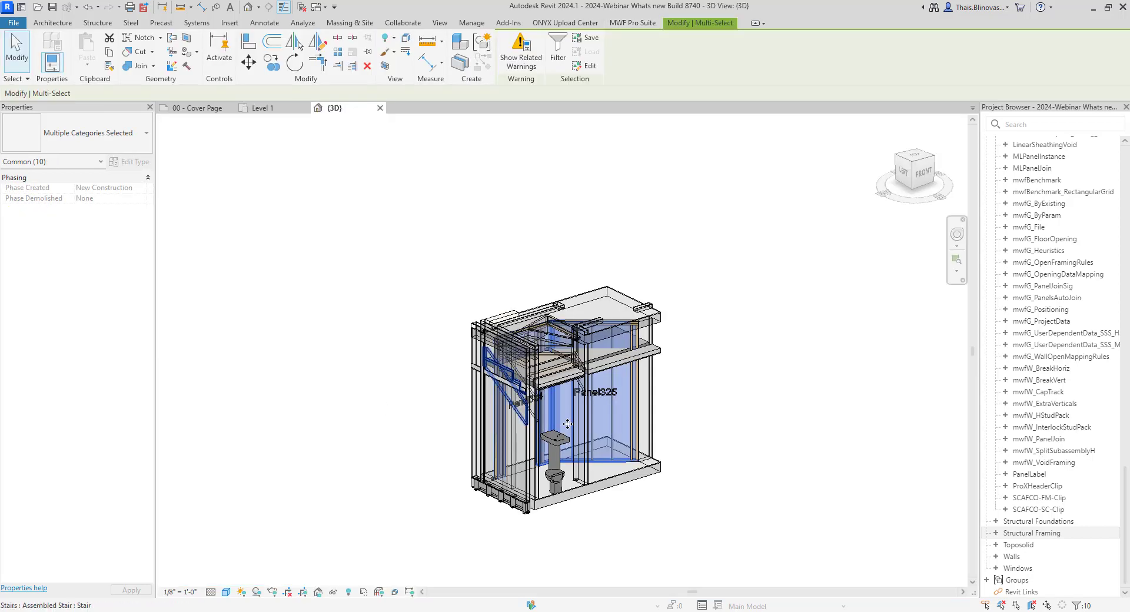
shift+middle_drag(614, 442, 232, 406)
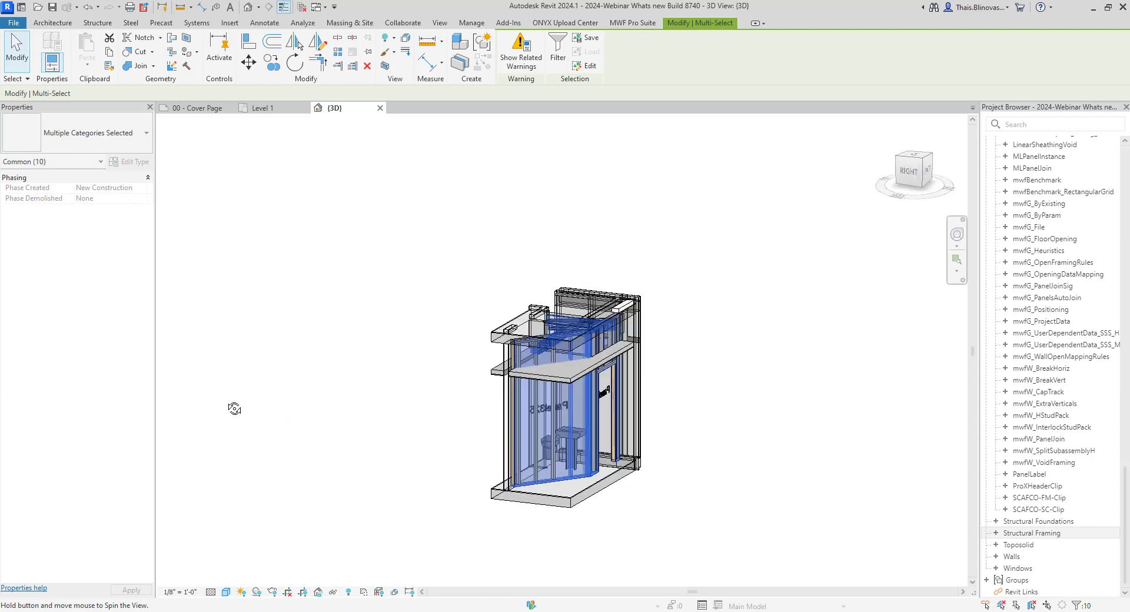
scroll(525, 337, up, 2)
- Temporarily hide the Level 2 floor in the 3D view to expose the top plates at the corner
click(505, 336)
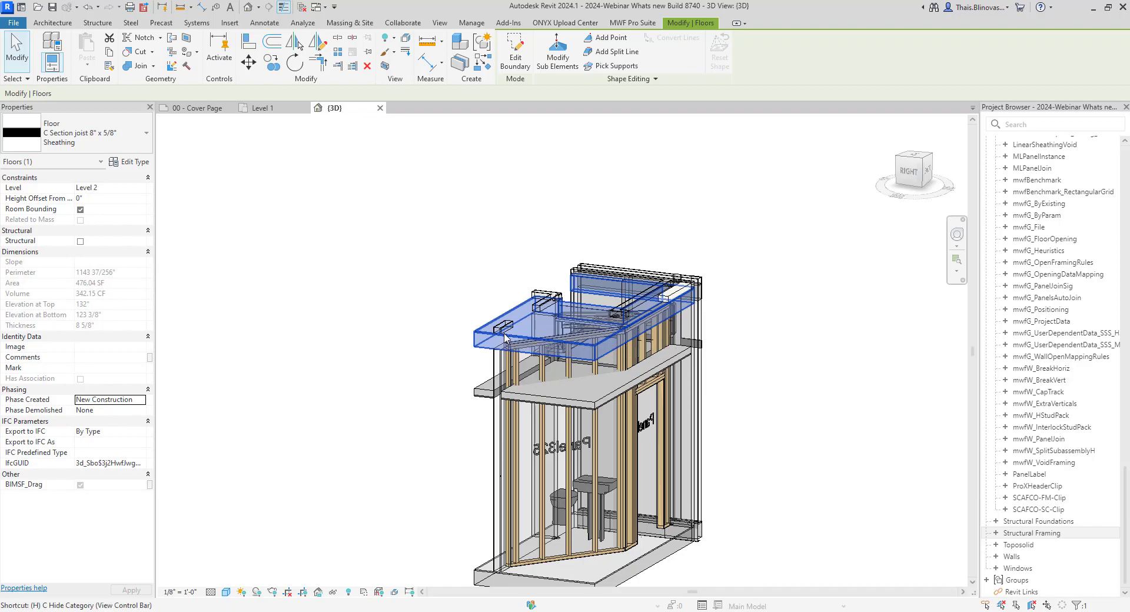
key(h)
key(h)
scroll(565, 329, up, 4)
scroll(565, 329, up, 5)
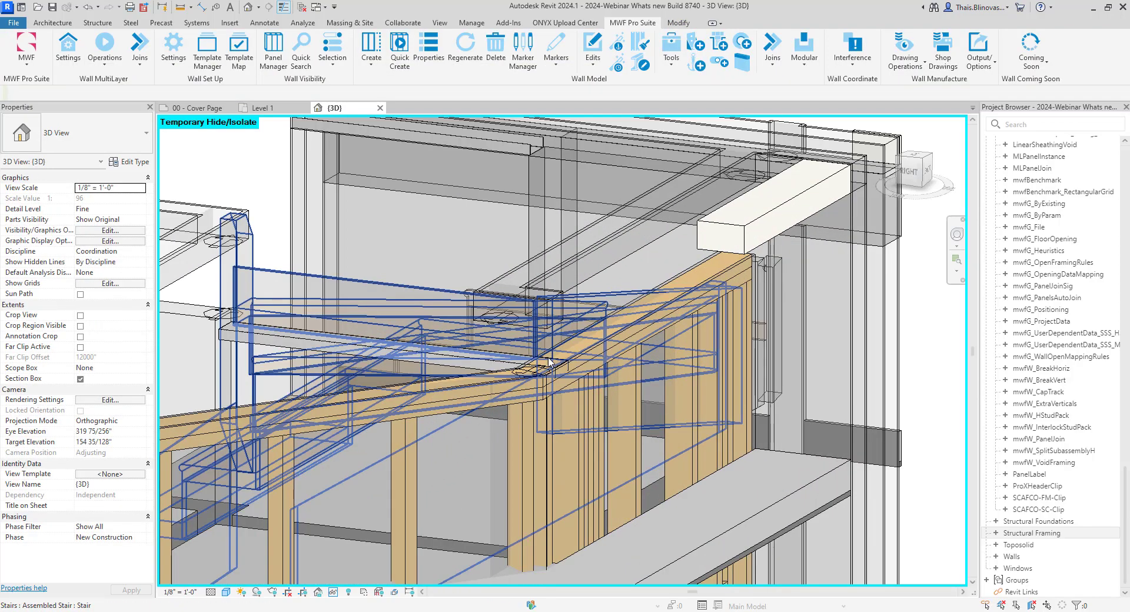
- Examine the mitre cut where the double top plates of the two wood panels meet at the corner
shift+middle_drag(506, 424, 480, 415)
scroll(508, 398, up, 4)
middle_drag(368, 439, 393, 347)
shift+middle_drag(530, 437, 395, 424)
middle_drag(323, 474, 376, 417)
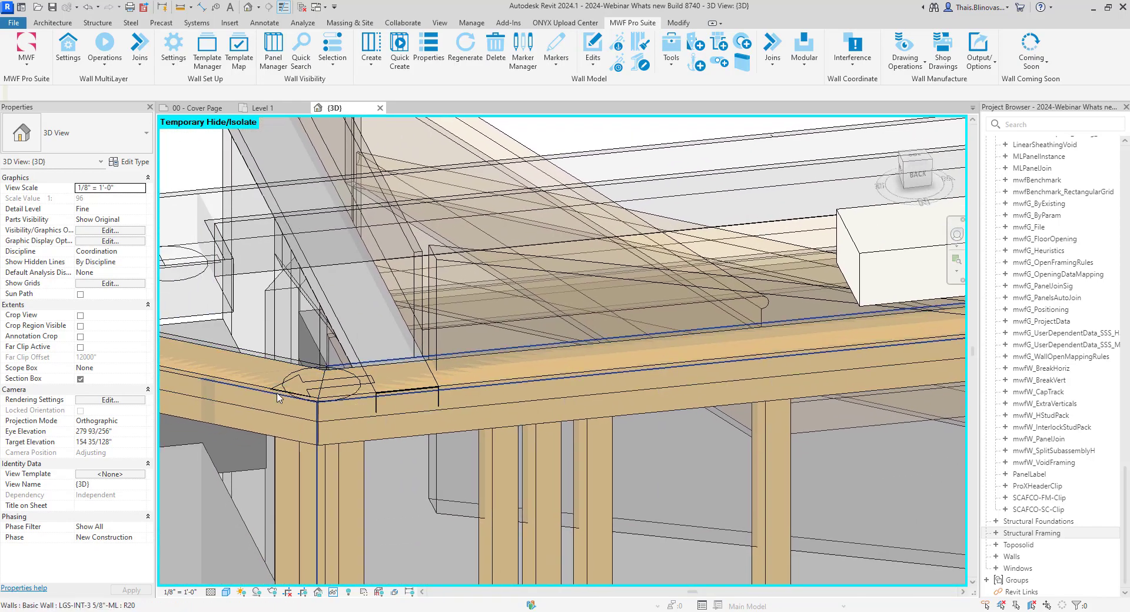
scroll(278, 398, up, 2)
middle_drag(279, 398, 261, 470)
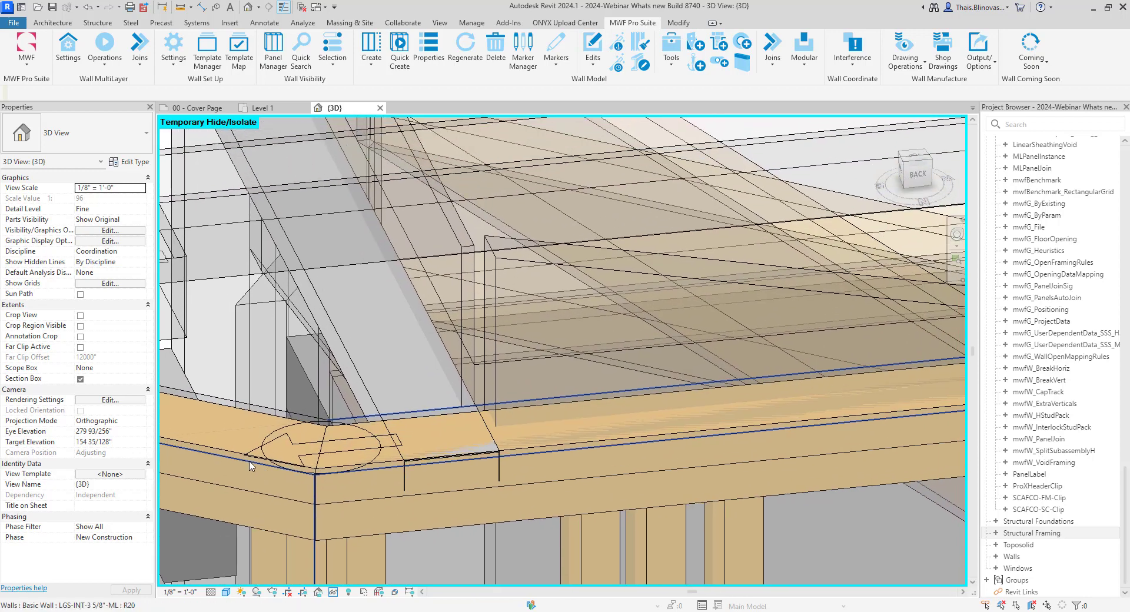
scroll(370, 356, down, 3)
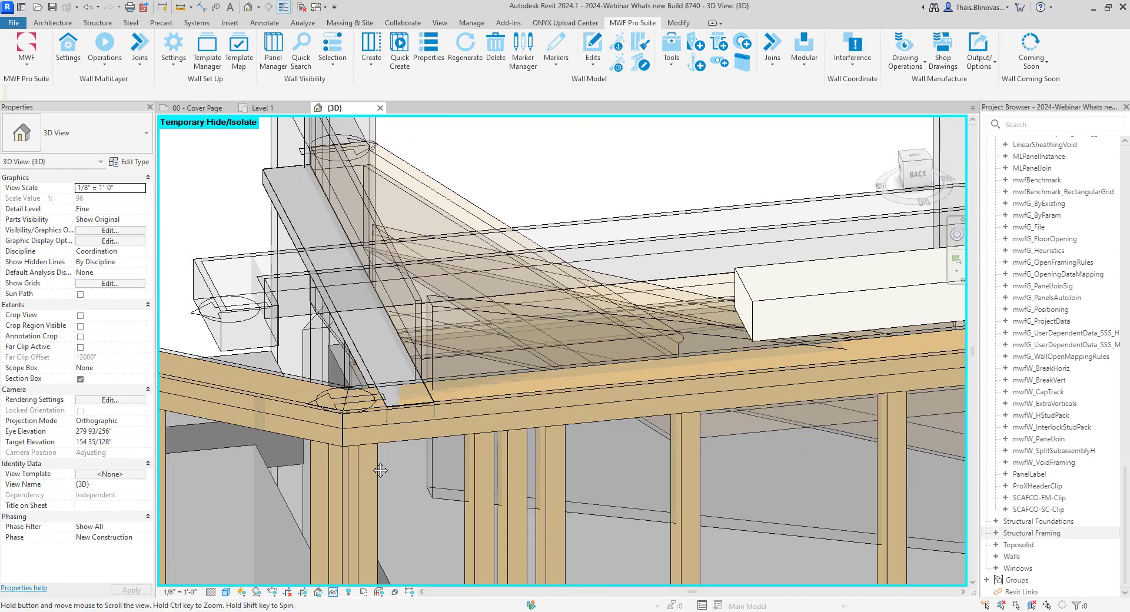
- Inspect the mitred bottom plates at the base of the same corner, selecting each 2x4 plate in turn to show its cut
middle_drag(390, 474, 443, 101)
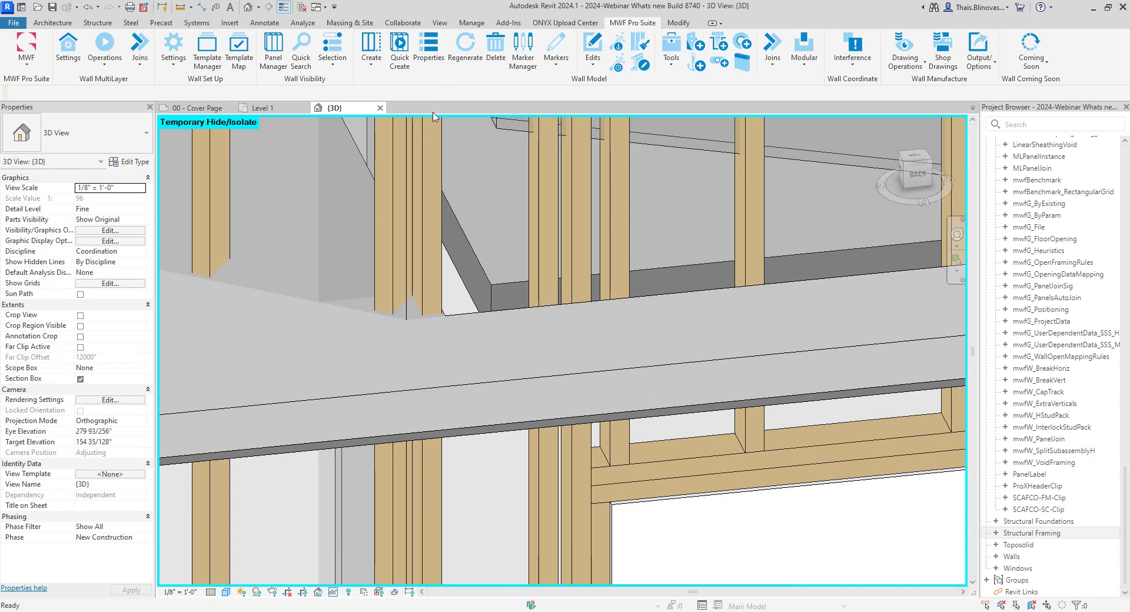
middle_drag(375, 562, 373, 182)
scroll(373, 217, down, 3)
middle_drag(373, 426, 380, 228)
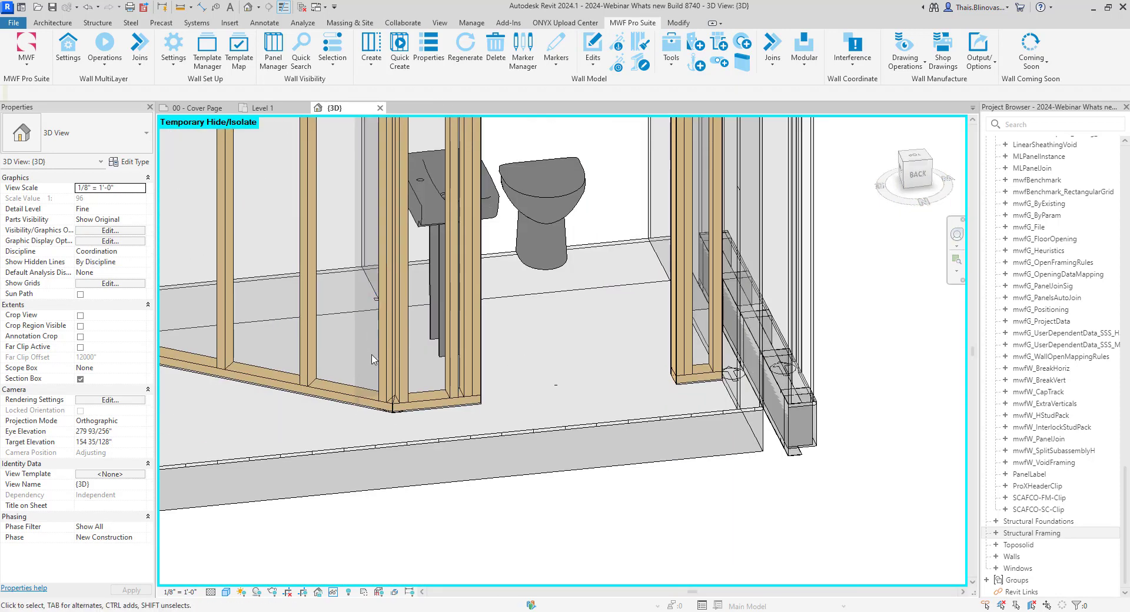
scroll(388, 403, up, 6)
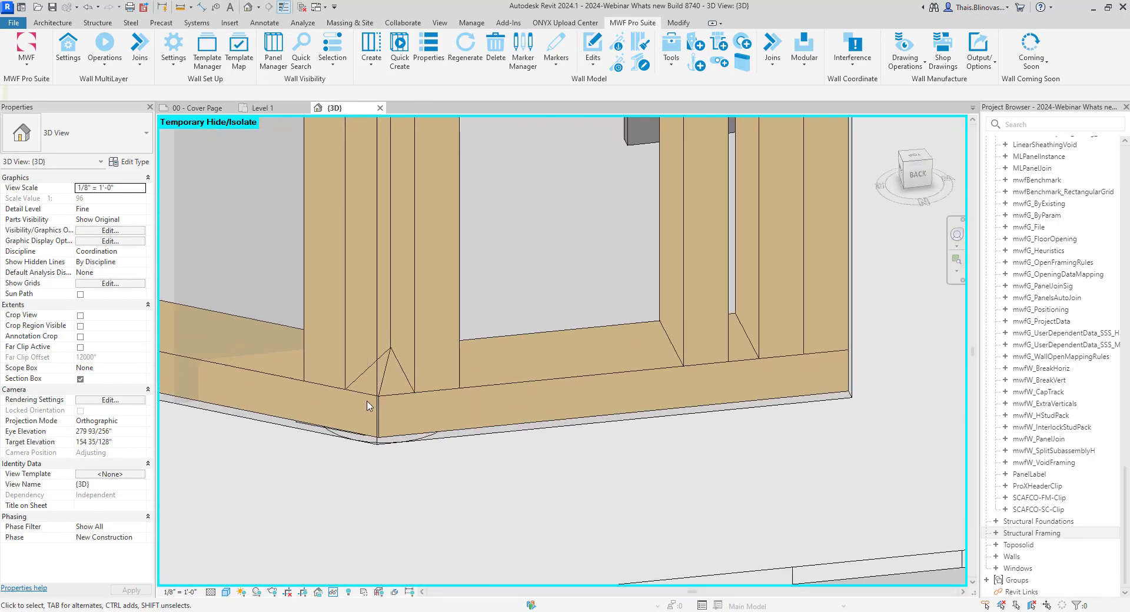
click(408, 403)
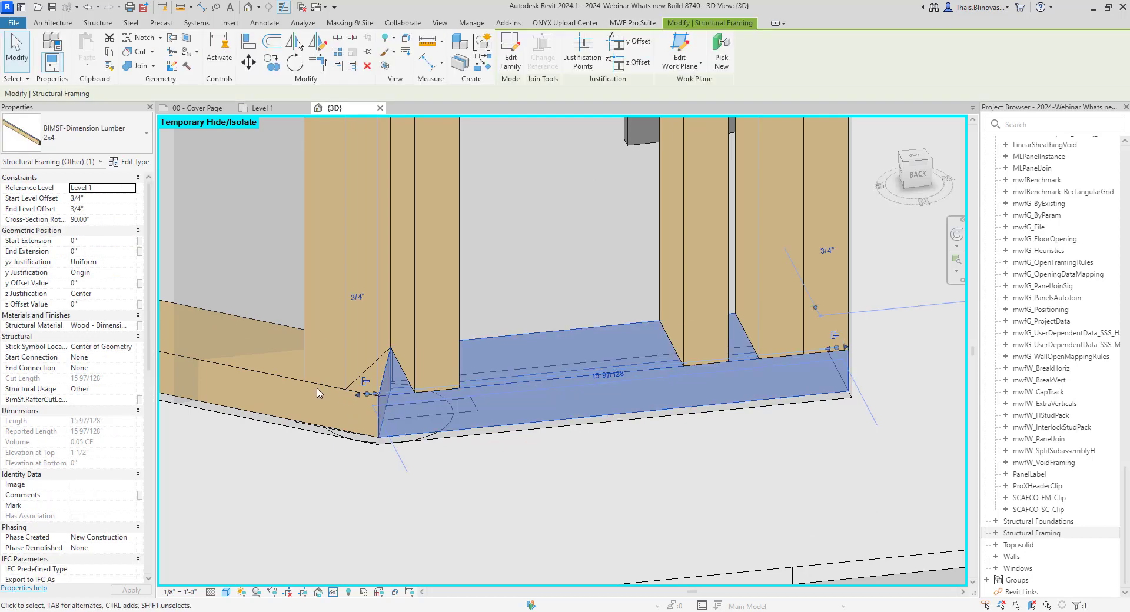
click(288, 387)
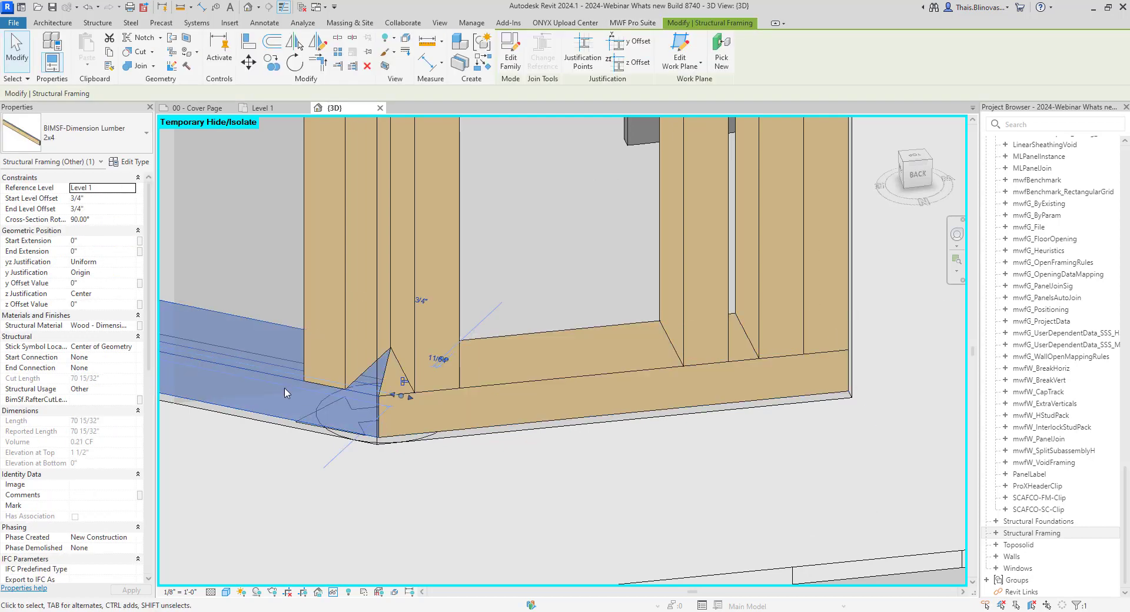
- Review the webinar bullet points on the cover page sheet, and return to the Level 1 floor plan
click(259, 109)
click(560, 303)
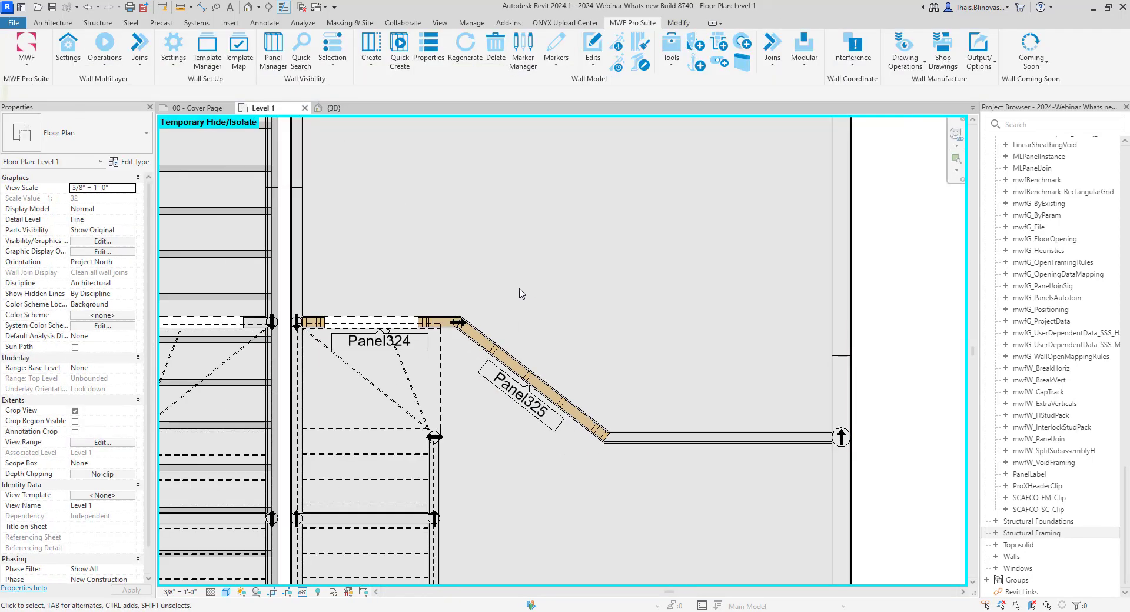
scroll(519, 293, down, 5)
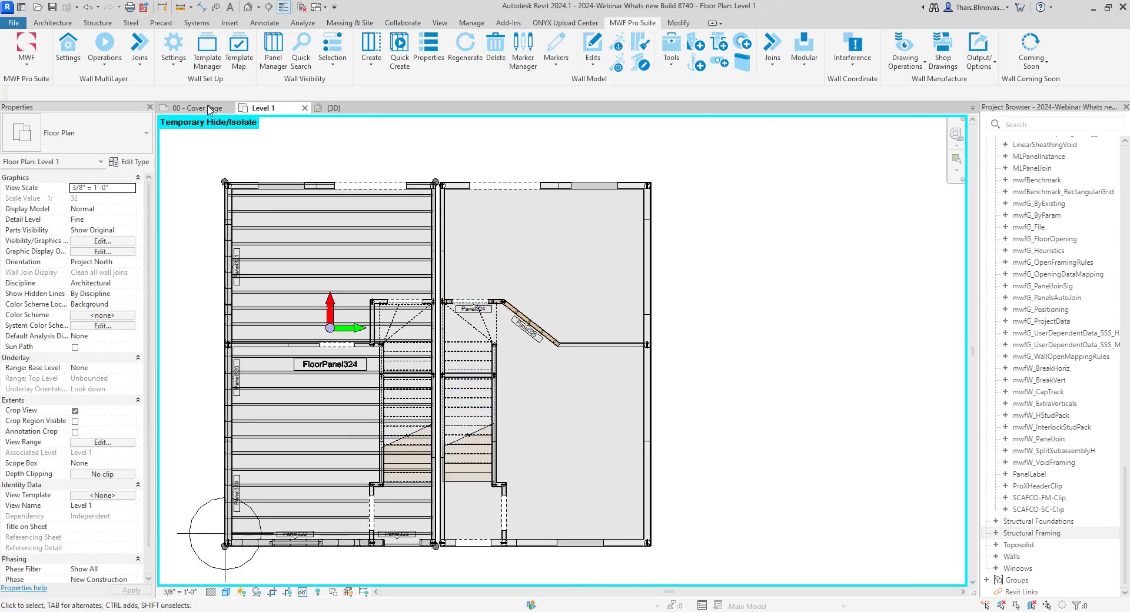
click(200, 109)
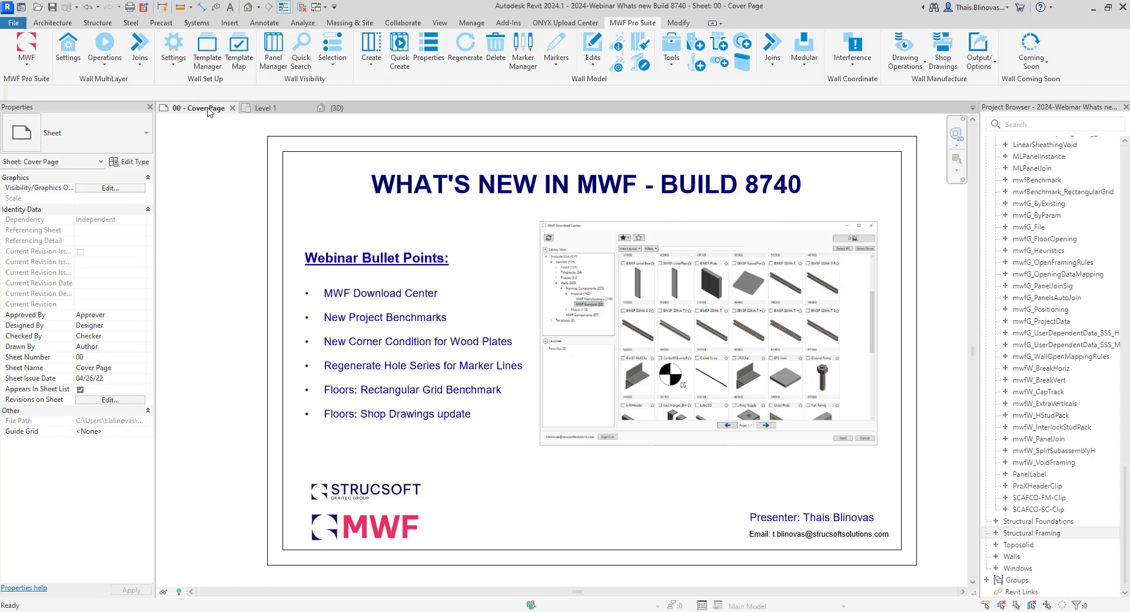
click(259, 108)
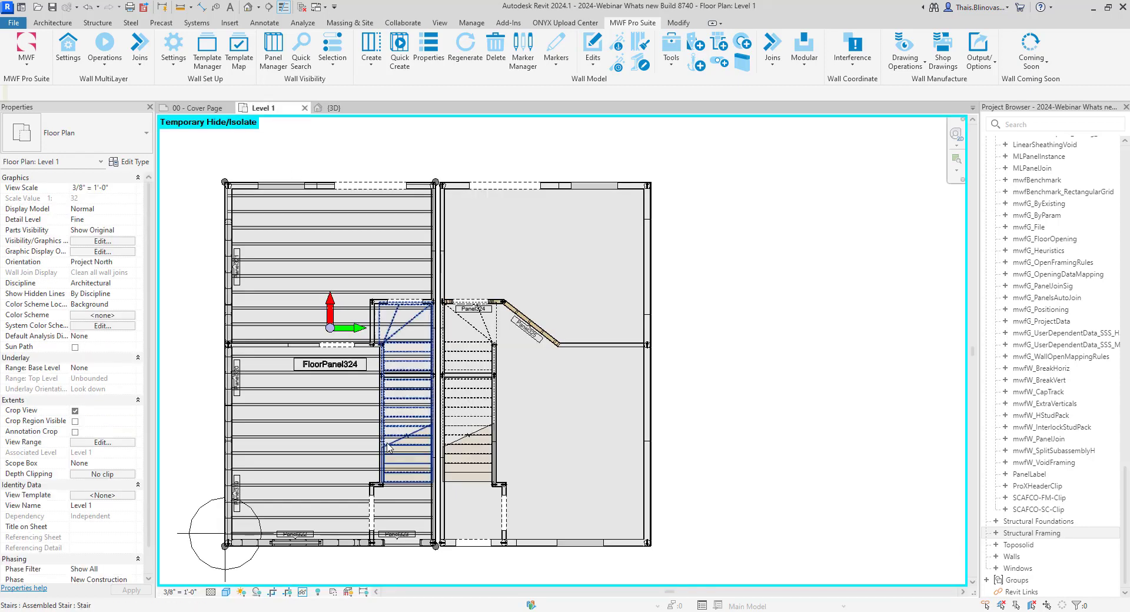
- Isolate the exterior wall of Panel321 from the Level 1 plan in a 3D section box and orbit to its framing
middle_drag(436, 417, 488, 451)
scroll(268, 187, up, 3)
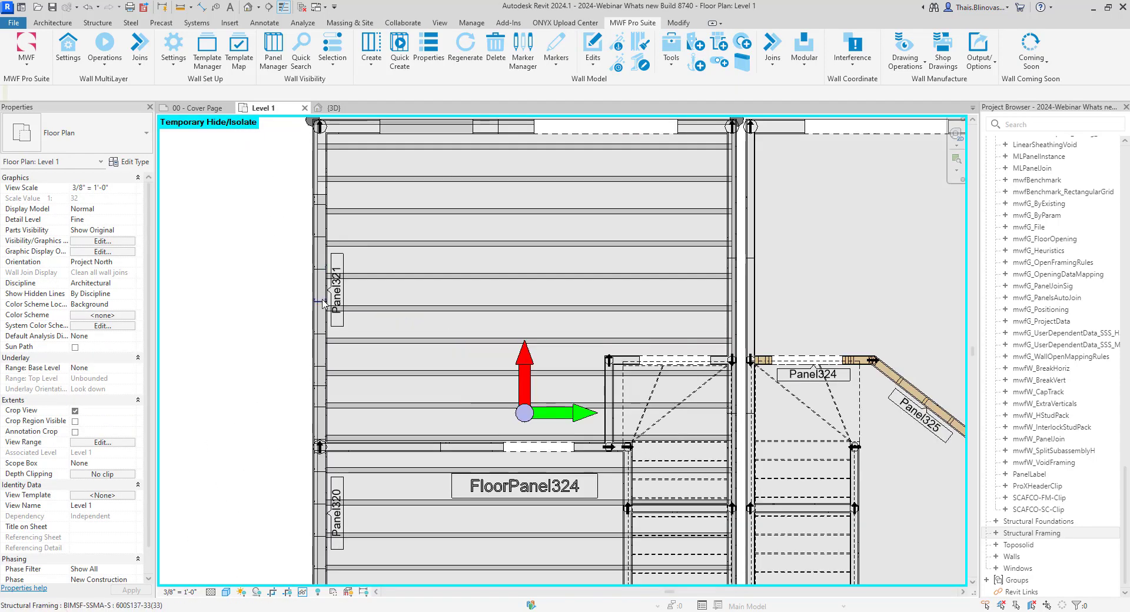
click(320, 326)
key(b)
key(x)
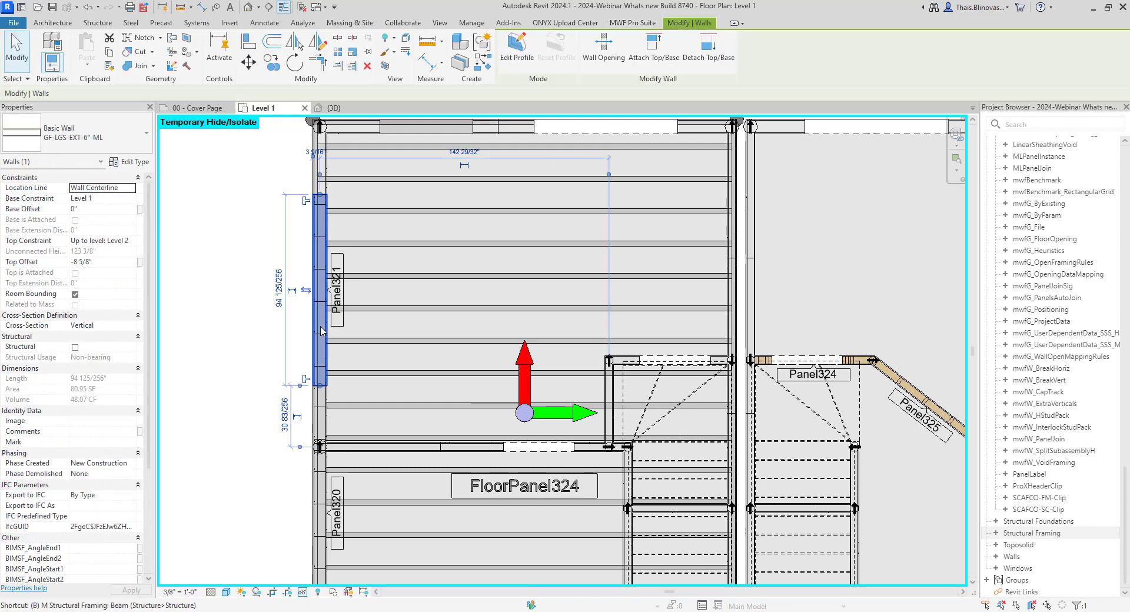
shift+middle_drag(438, 334, 789, 345)
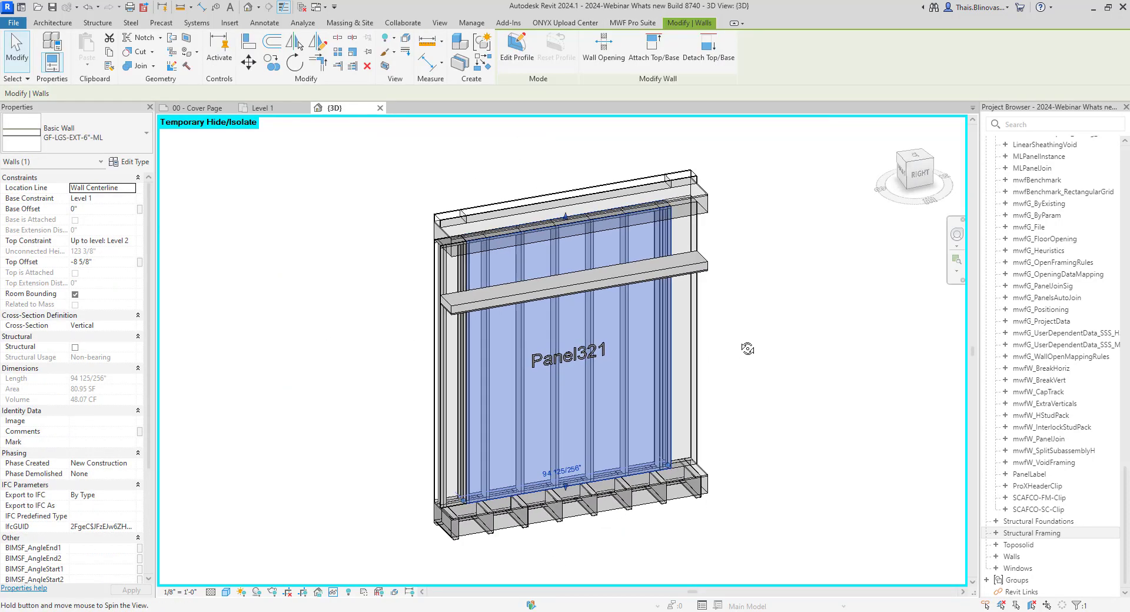
- Start Create Marker Lines for a Panel321 stud, enabling horizontal lines with regular spacing and the number of lines limited to 1
click(637, 329)
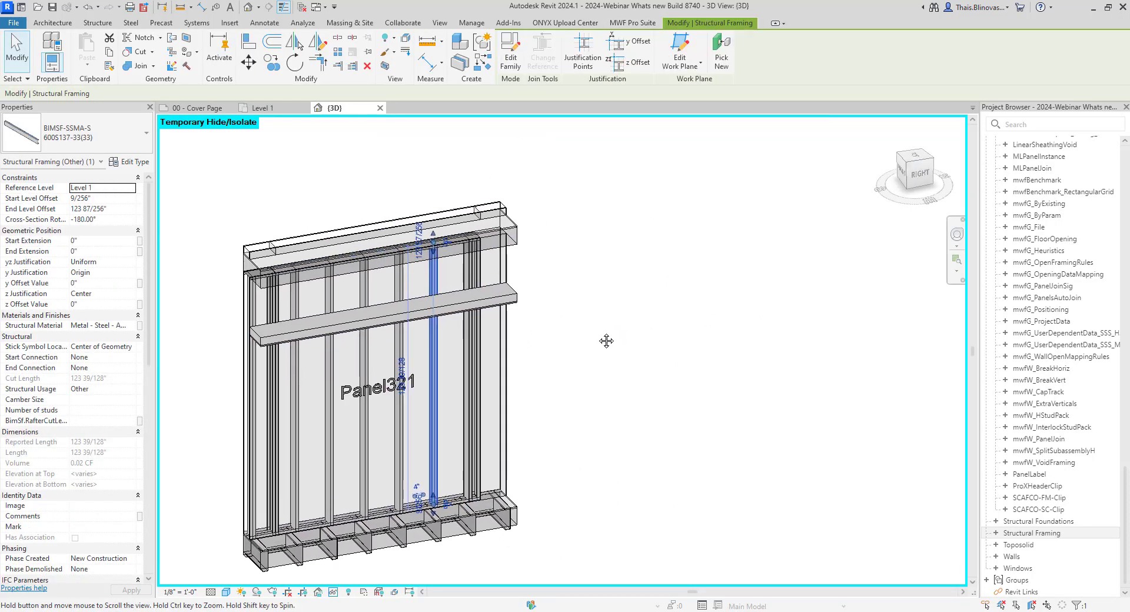
click(637, 23)
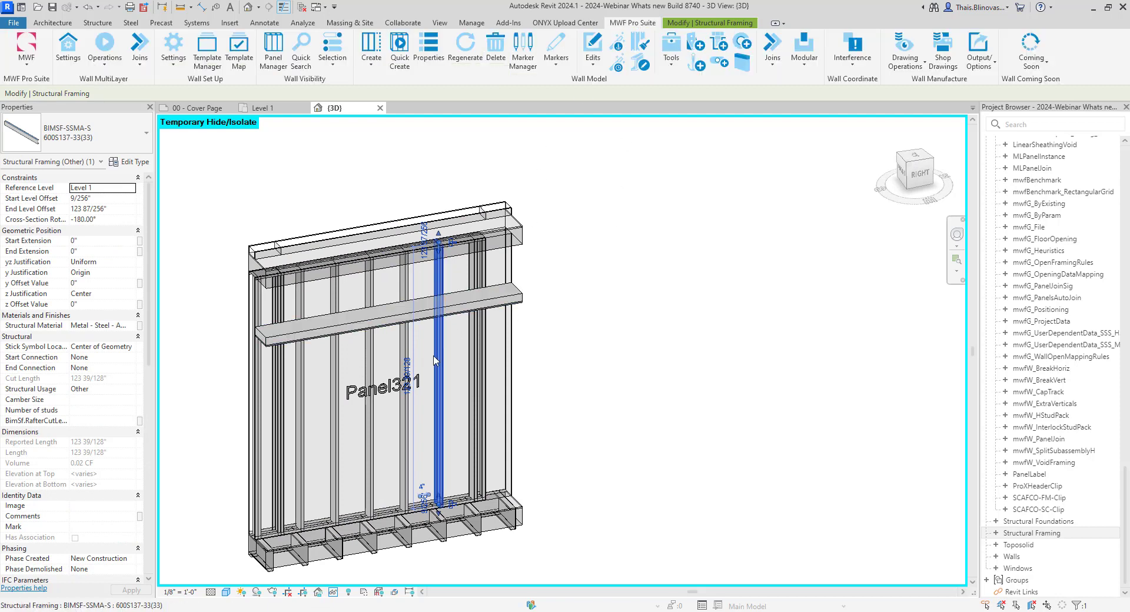
click(558, 66)
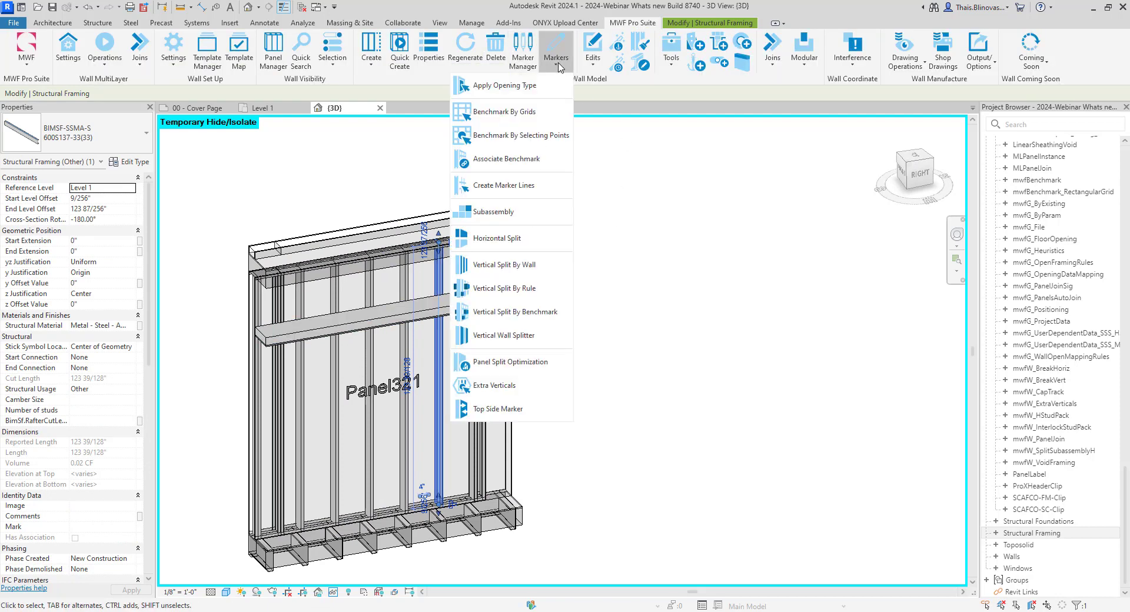
click(540, 186)
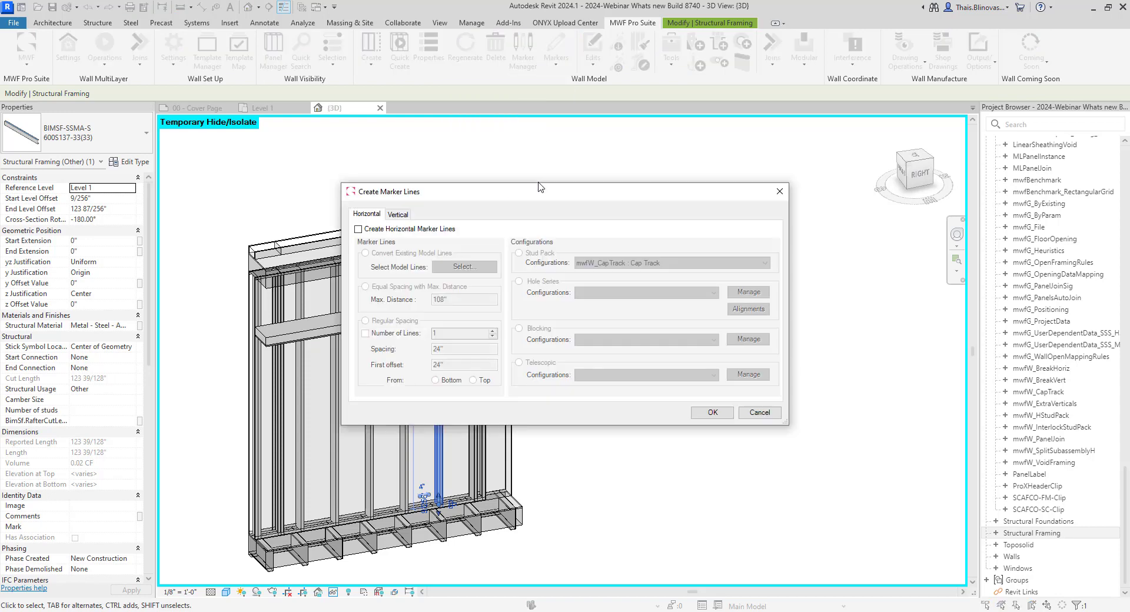
click(359, 228)
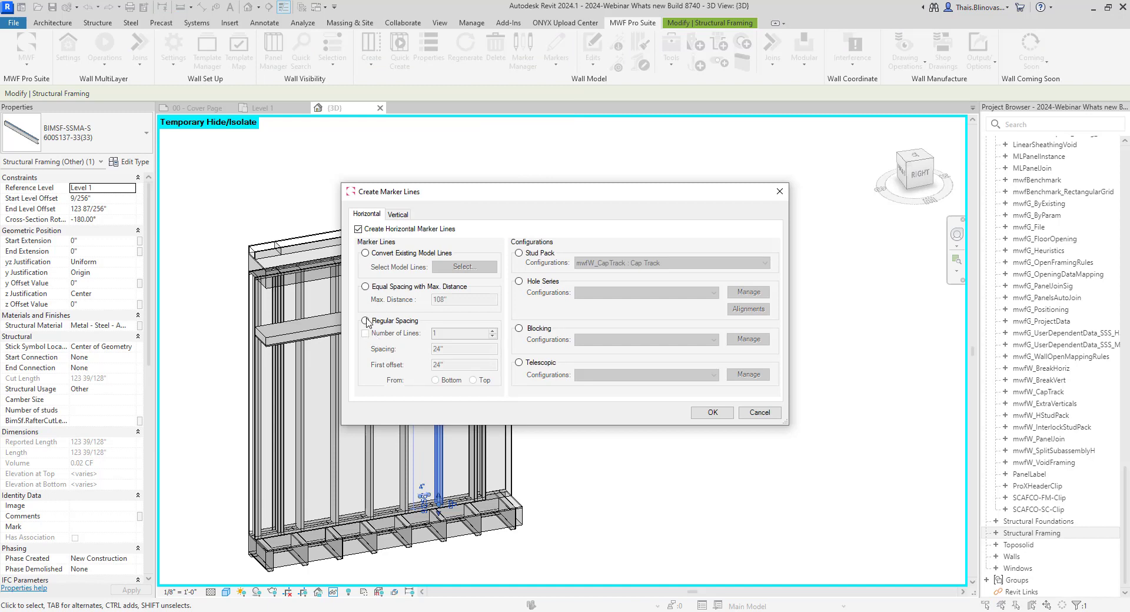
click(365, 321)
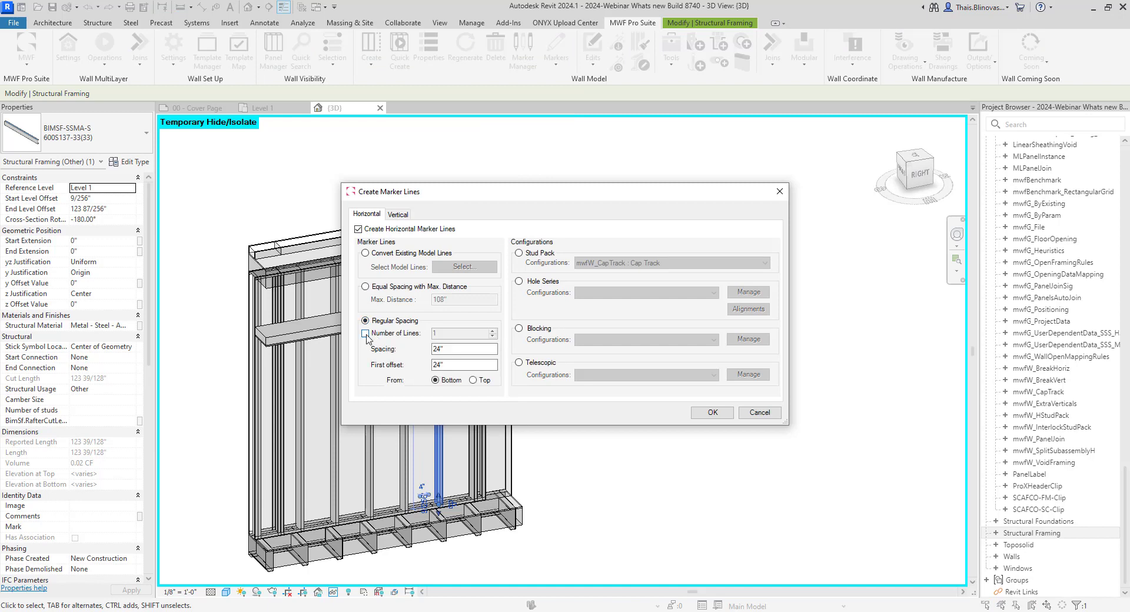
click(365, 333)
- Assign the Demo Hole hole series, set the first offset to 36" from the bottom, and create the marker line
click(519, 281)
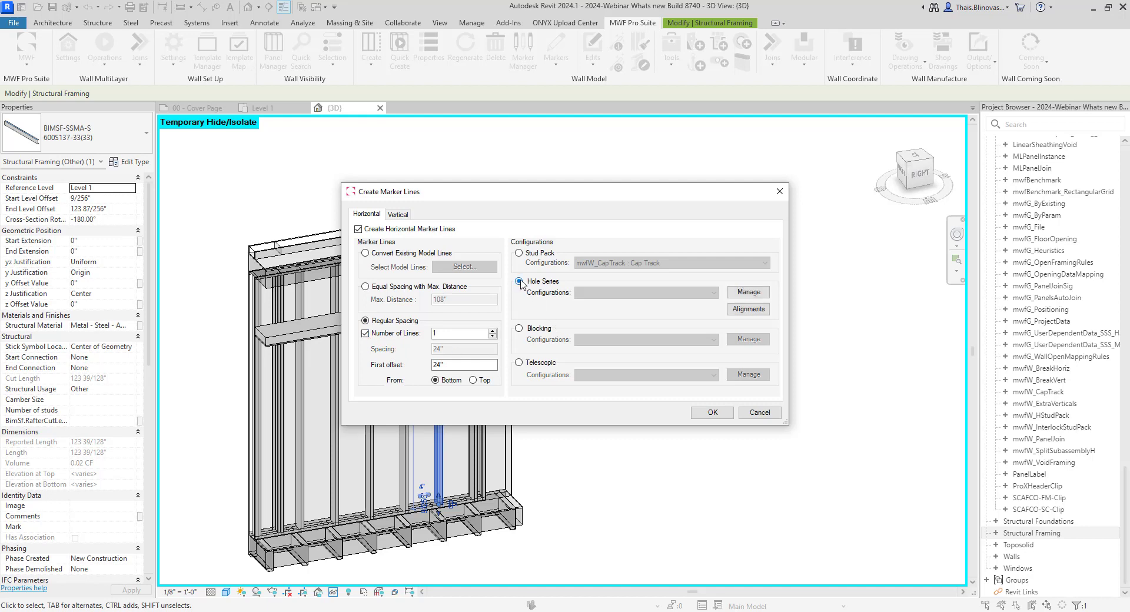
click(645, 298)
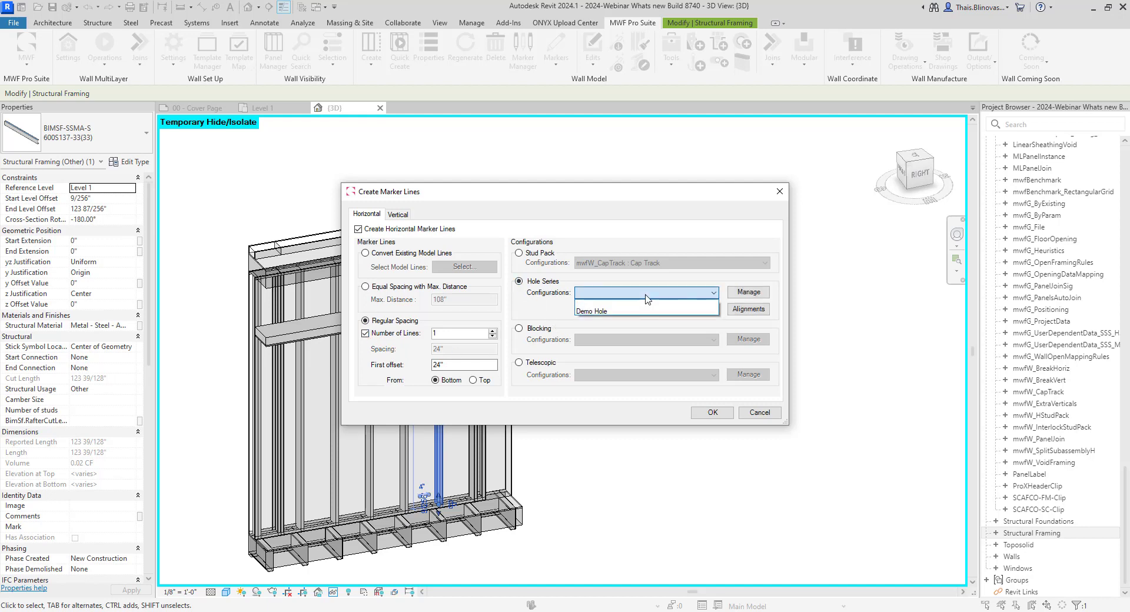
click(618, 311)
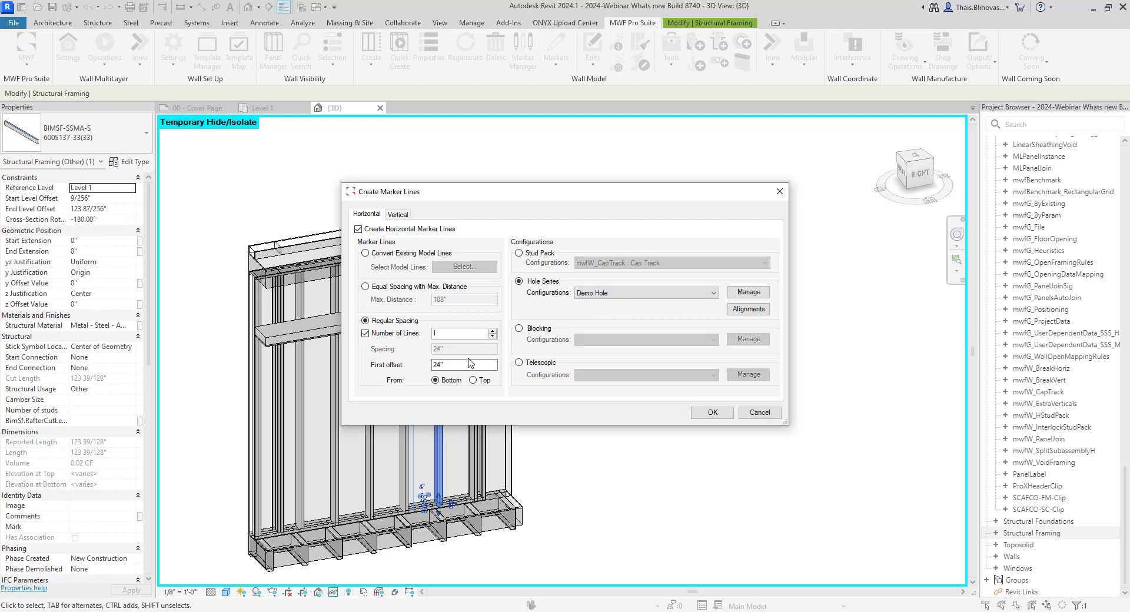
click(447, 367)
double_click(430, 364)
click(709, 410)
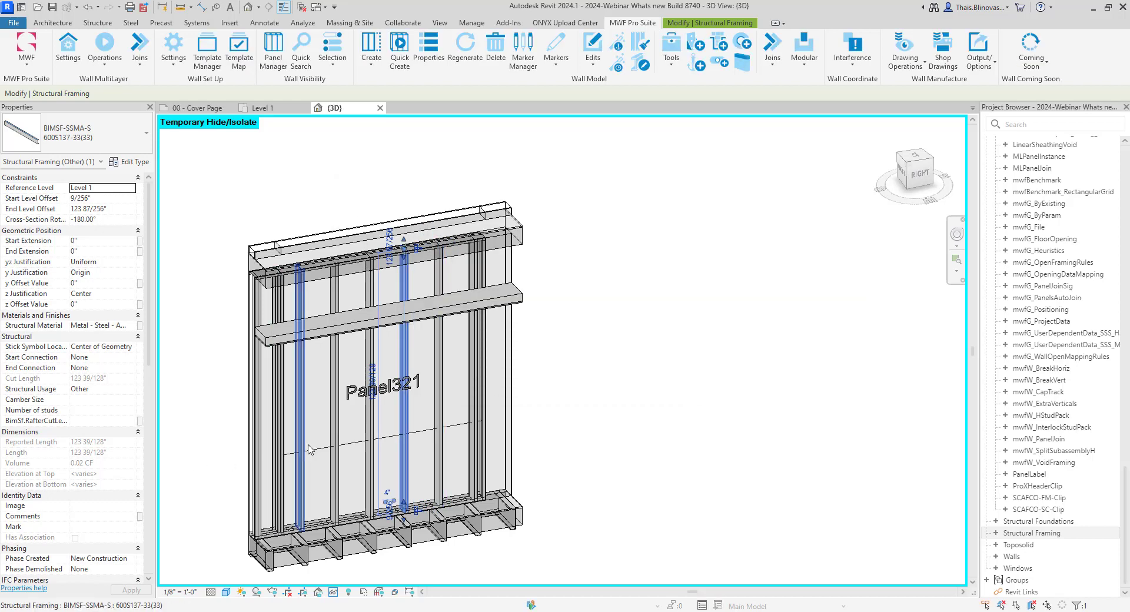
- Check the new marker line across Panel321, and regenerate the panel from one of its studs to cut the holes
click(425, 352)
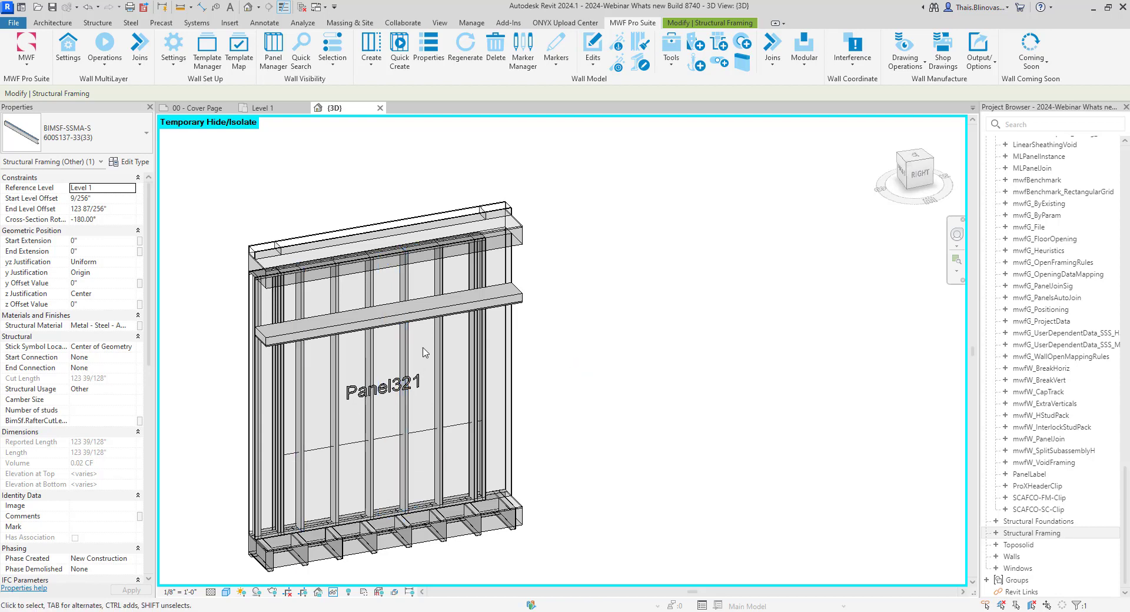
click(420, 433)
middle_drag(397, 488, 417, 480)
scroll(424, 477, up, 2)
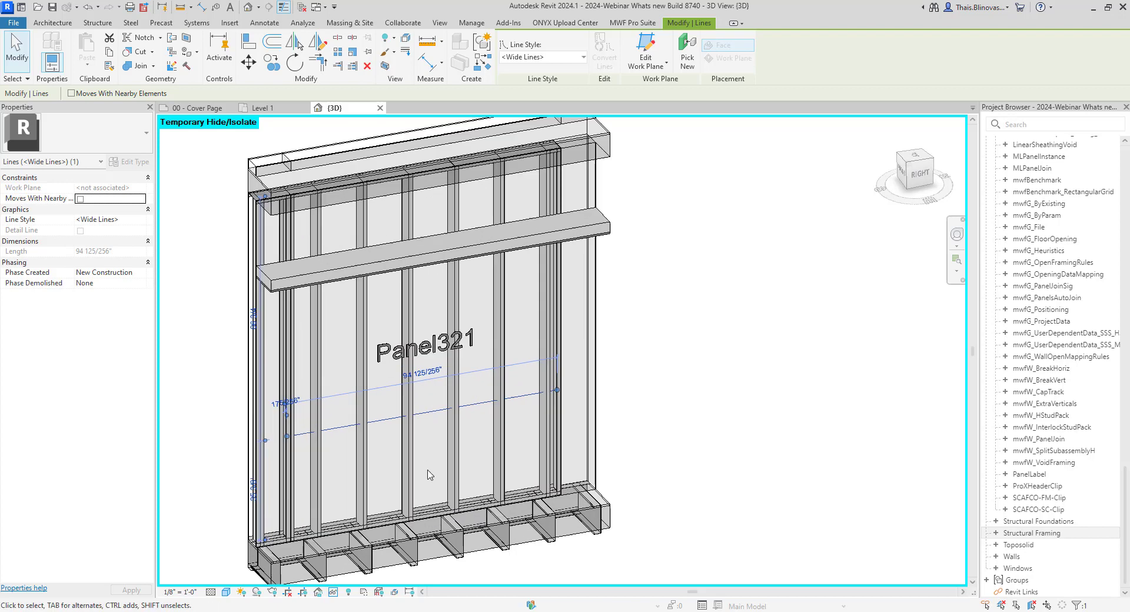
click(458, 444)
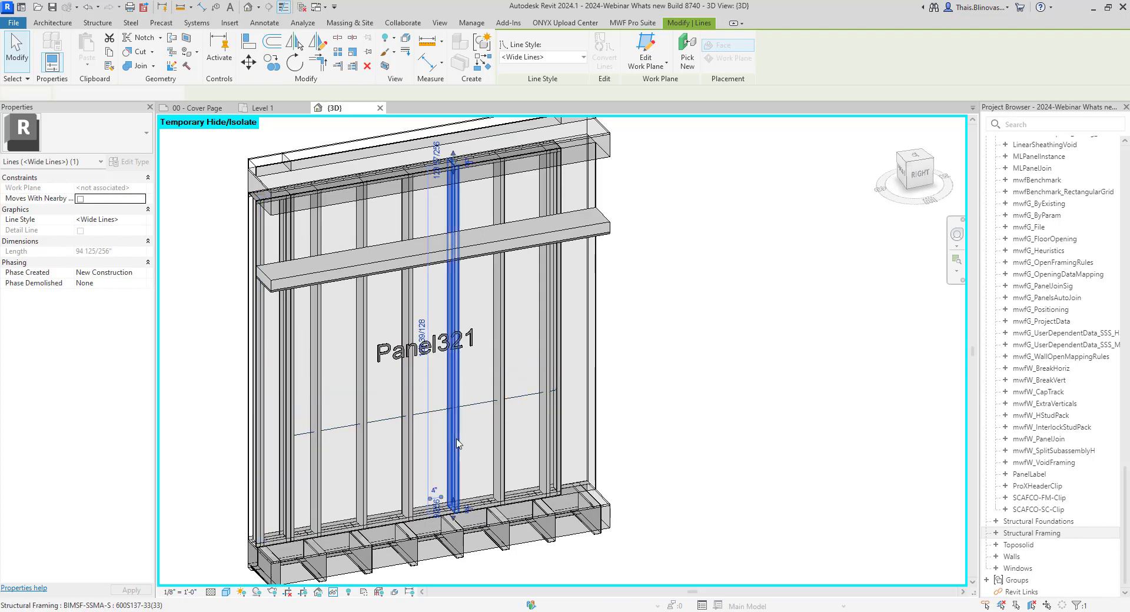
scroll(458, 444, down, 1)
click(633, 22)
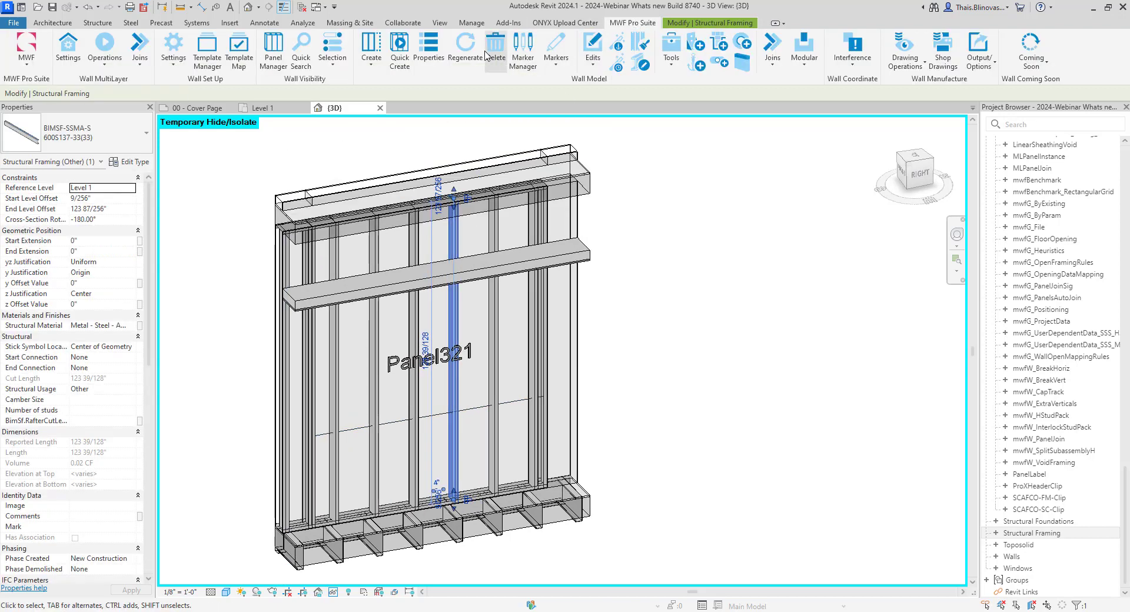
click(465, 50)
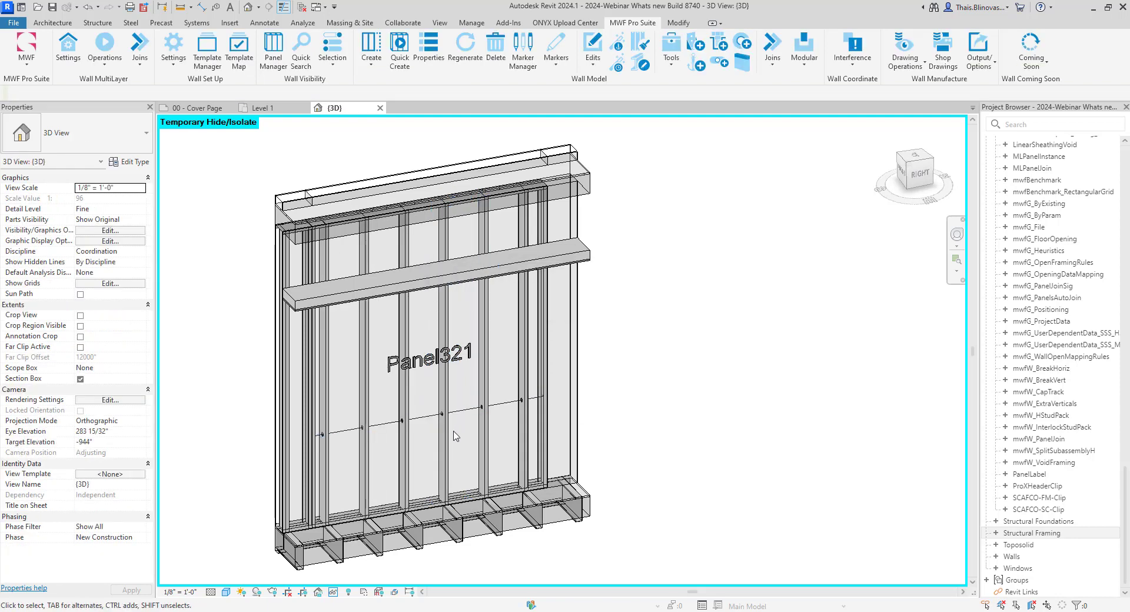
- Examine the hole series through Panel321's studs, the hole series tools, and the properties of the round void along the marker line
shift+middle_drag(453, 436, 501, 434)
scroll(439, 453, up, 2)
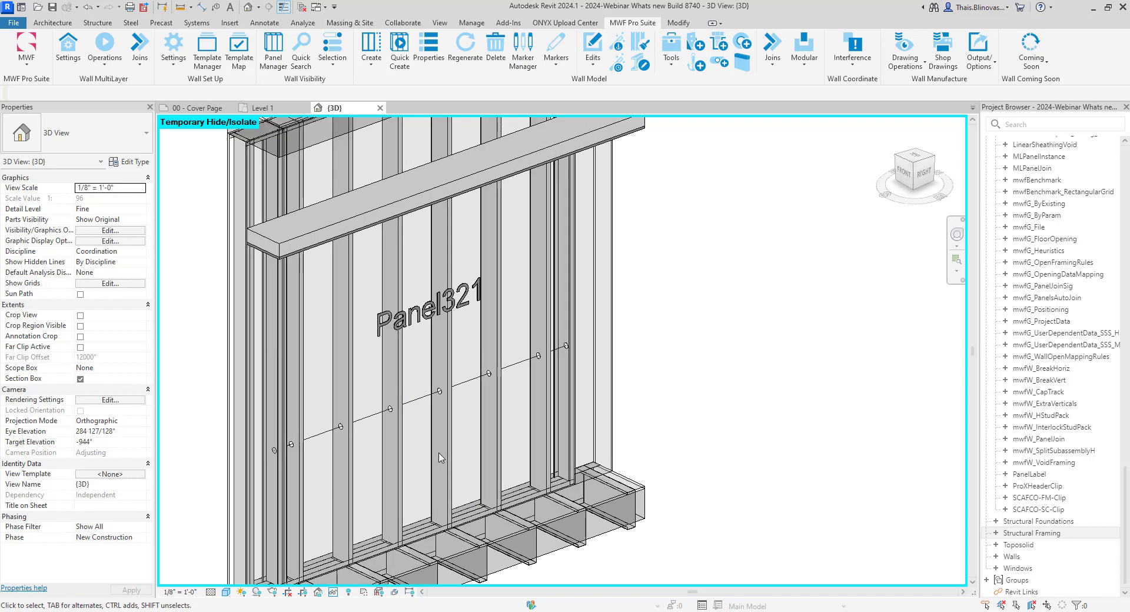
scroll(439, 457, up, 2)
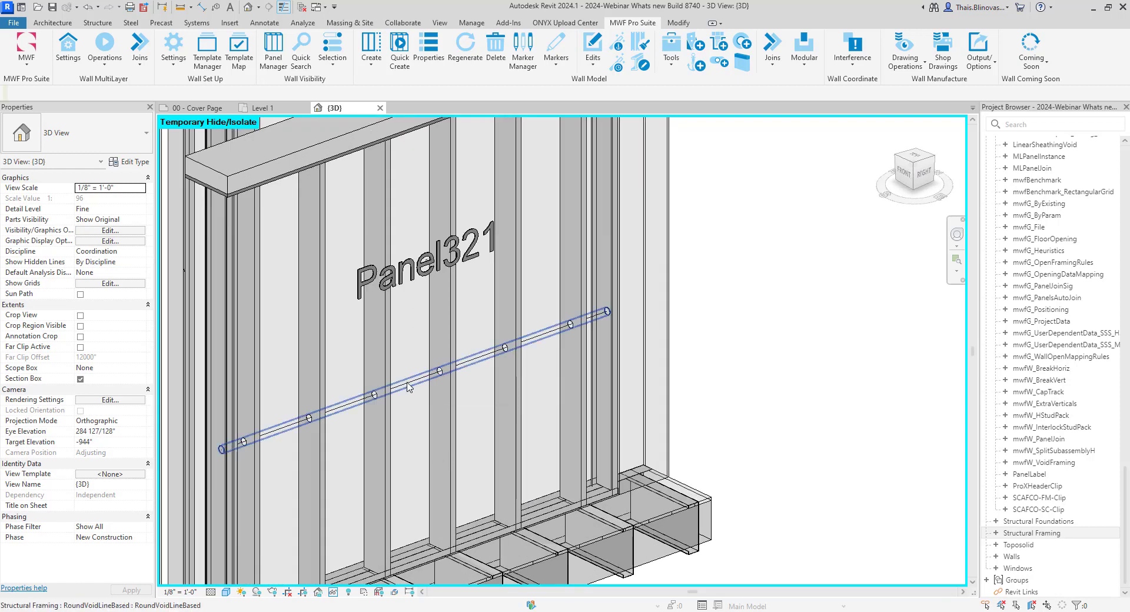
scroll(346, 433, down, 3)
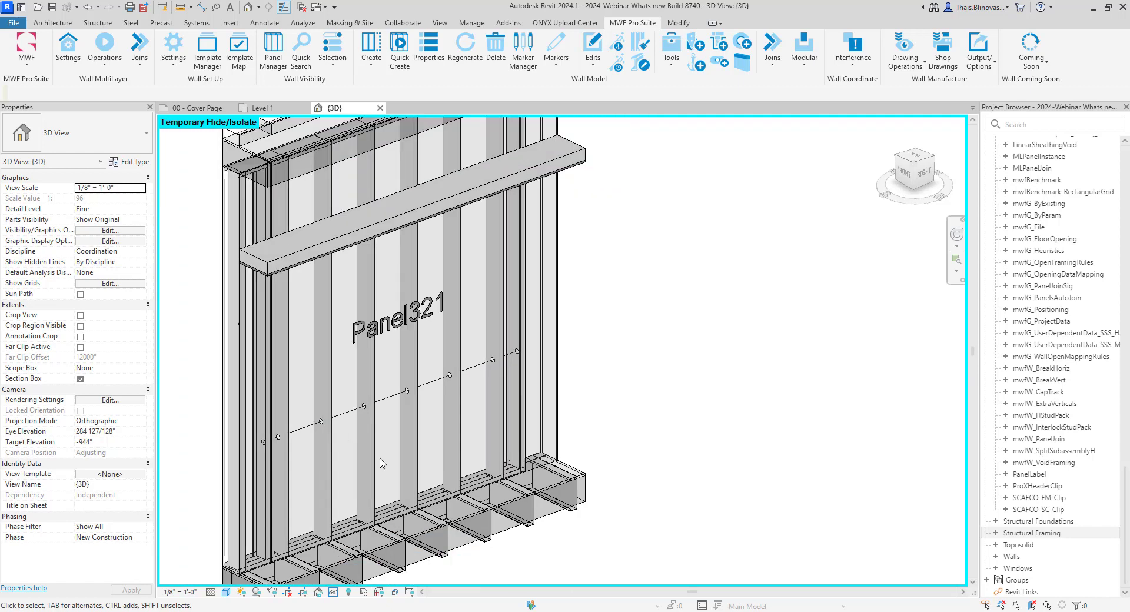
shift+middle_drag(383, 462, 366, 430)
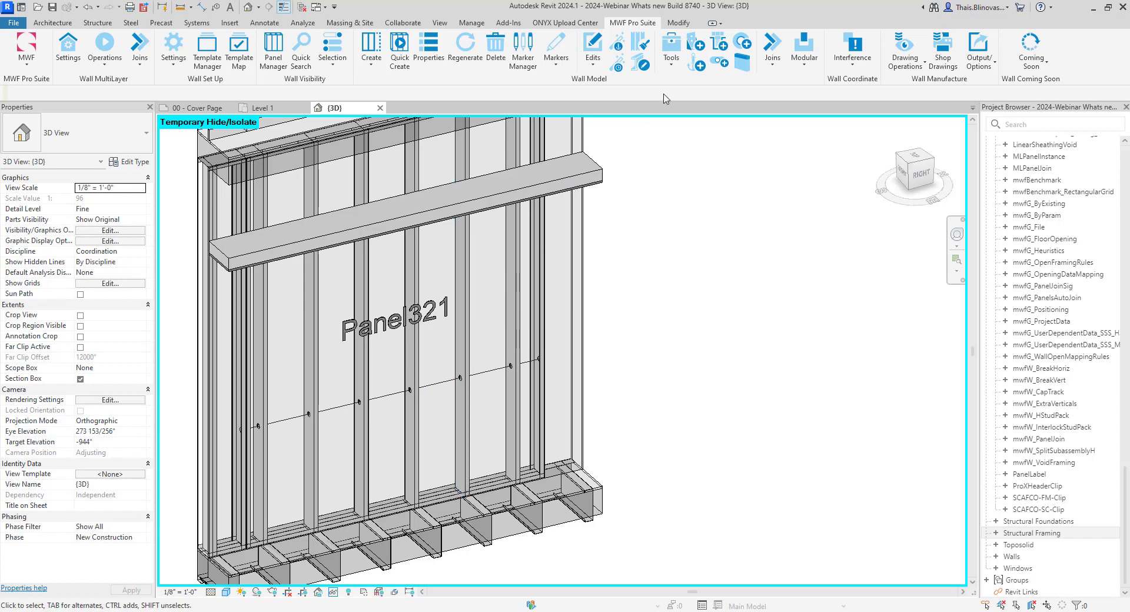
click(672, 70)
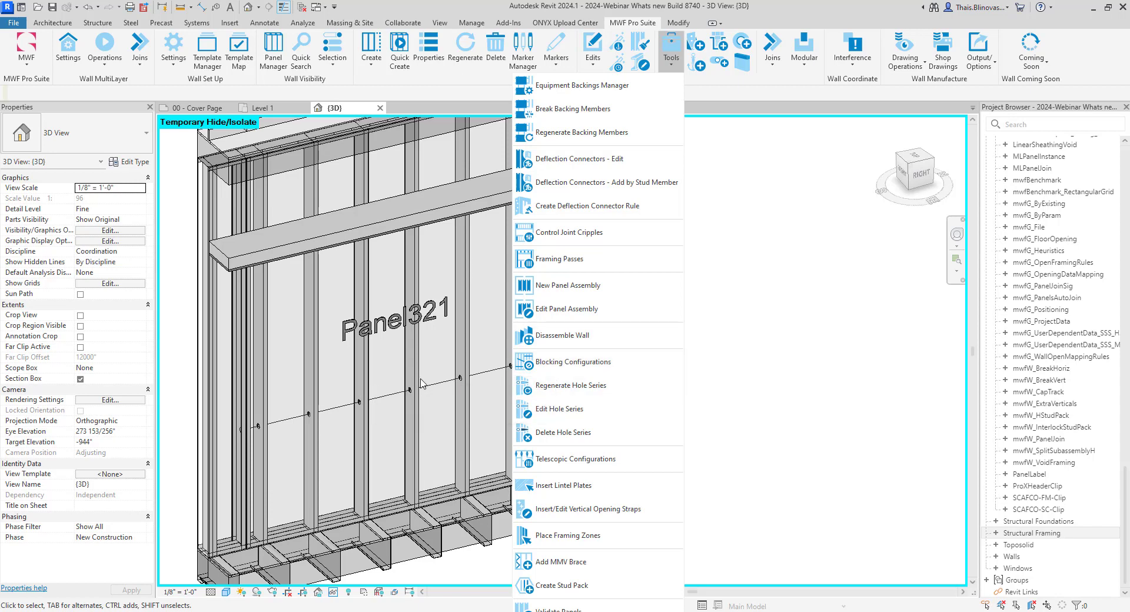
click(390, 433)
scroll(461, 387, up, 4)
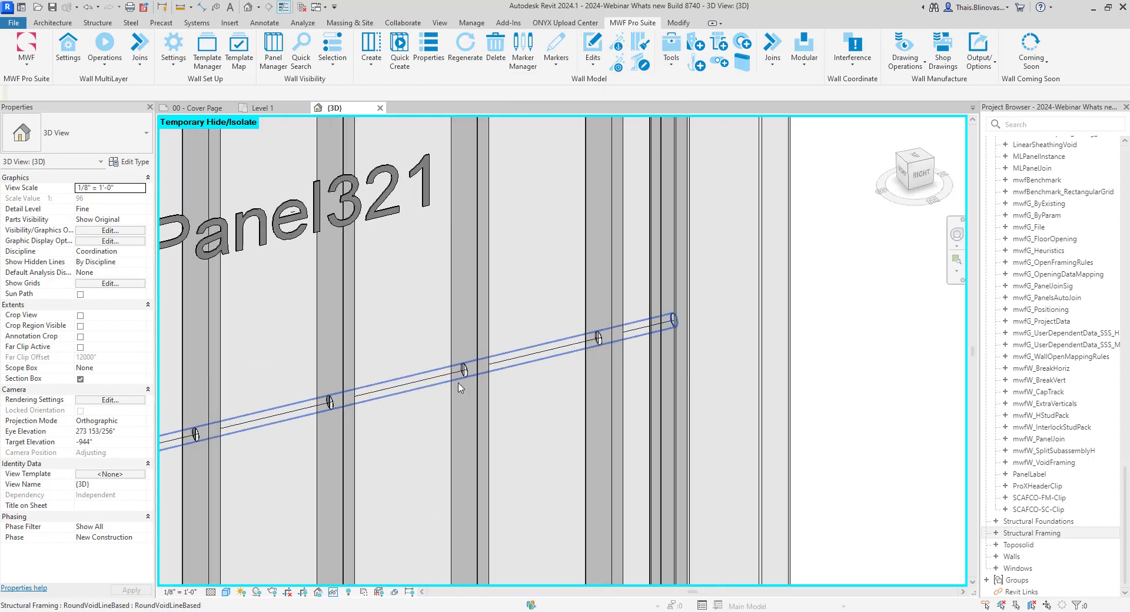
click(455, 385)
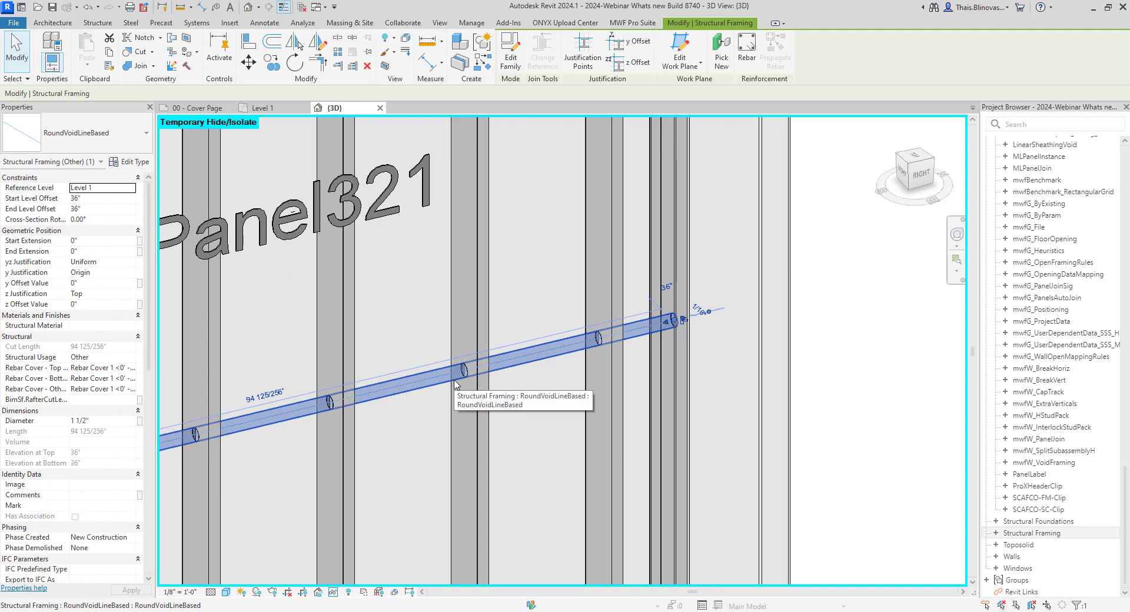
scroll(455, 384, down, 3)
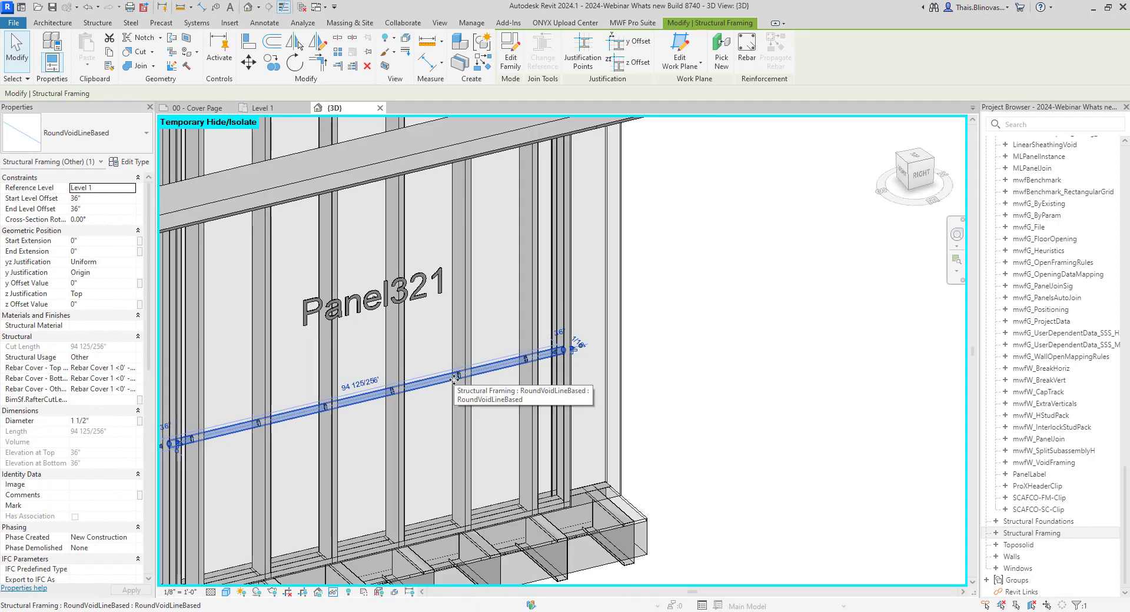
key(Escape)
- Inspect the opening cut in a middle stud up close and select it on its own, dismissing the save reminder
scroll(454, 379, up, 4)
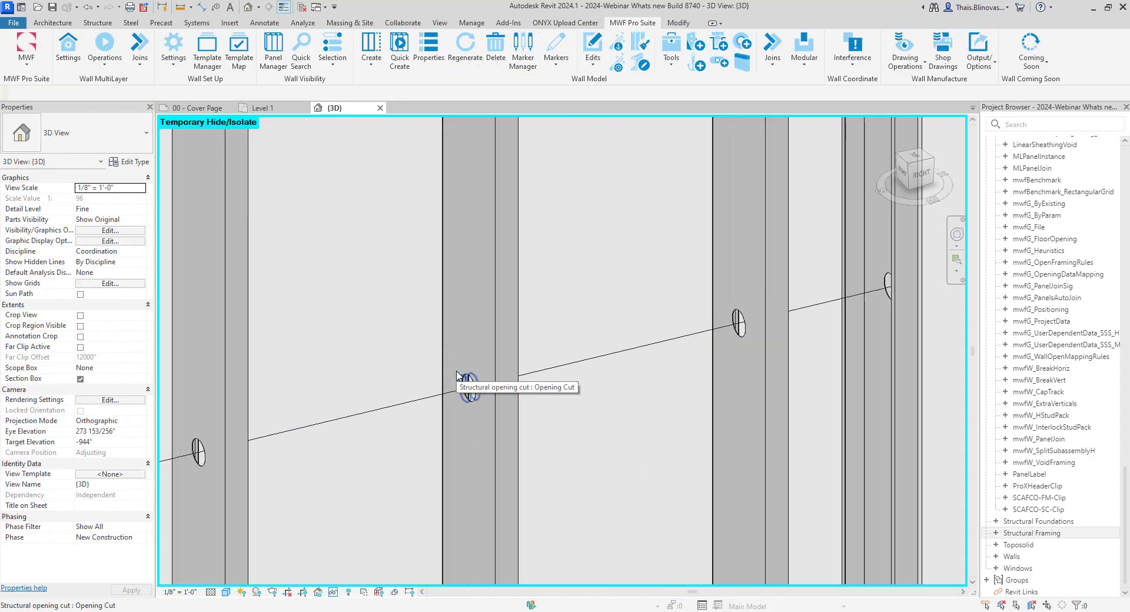
scroll(457, 375, down, 4)
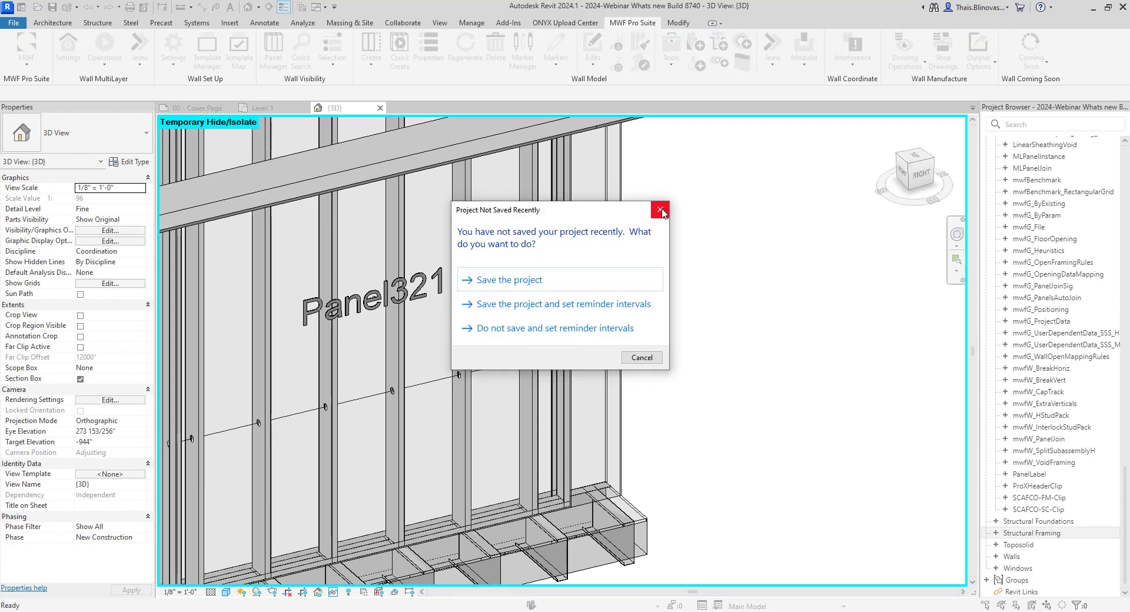
click(658, 207)
scroll(436, 370, up, 5)
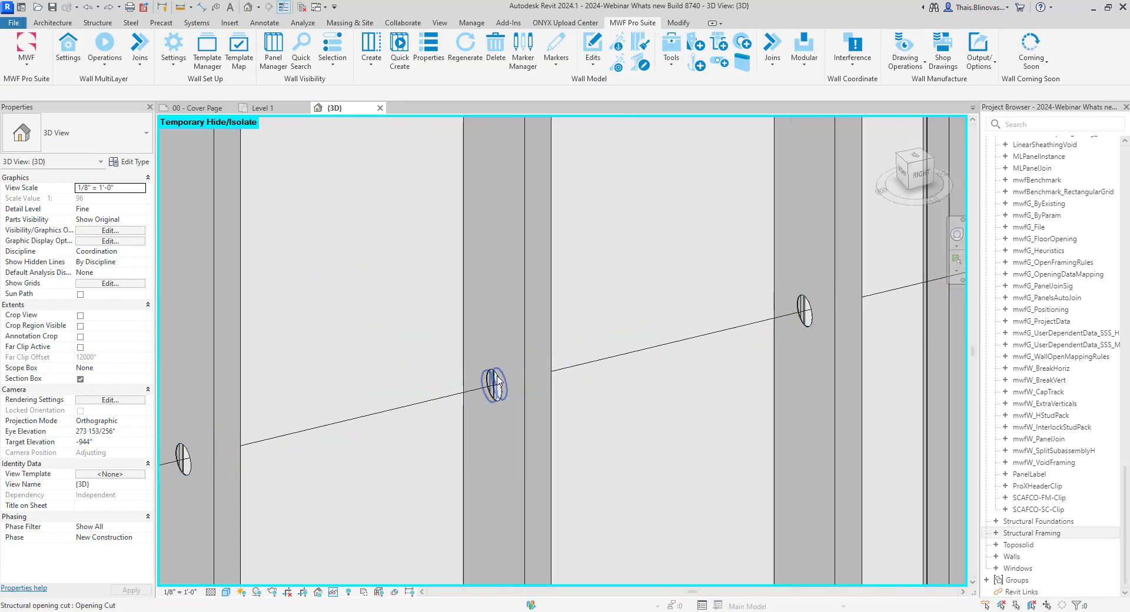
click(497, 379)
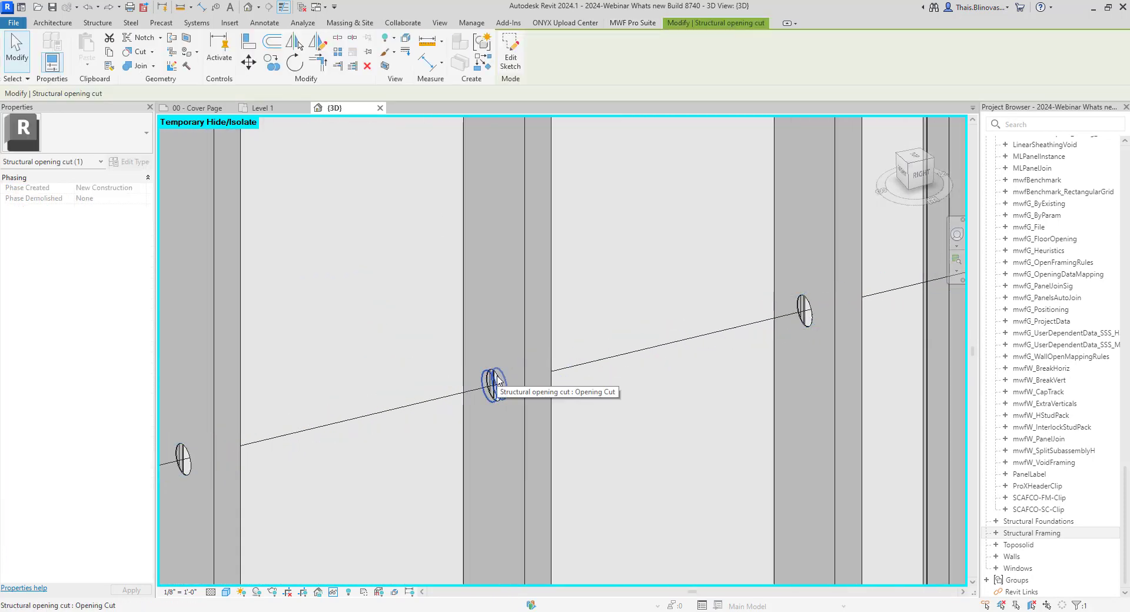
key(Escape)
scroll(493, 385, down, 3)
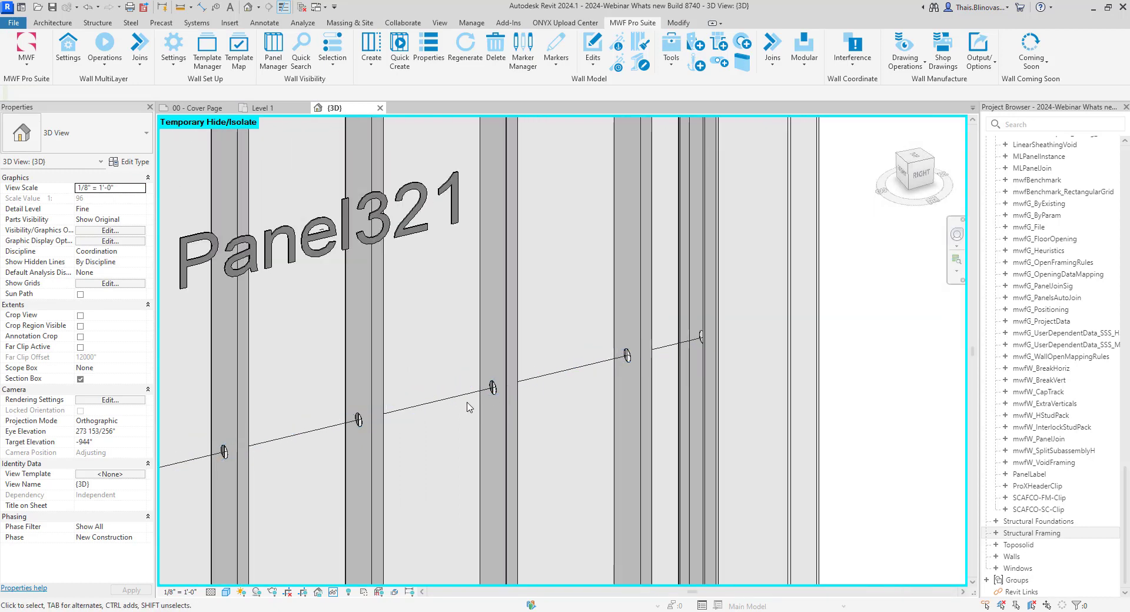
- Delete the marker-line holes from two adjacent middle studs of Panel321
click(468, 406)
key(Escape)
scroll(517, 399, down, 3)
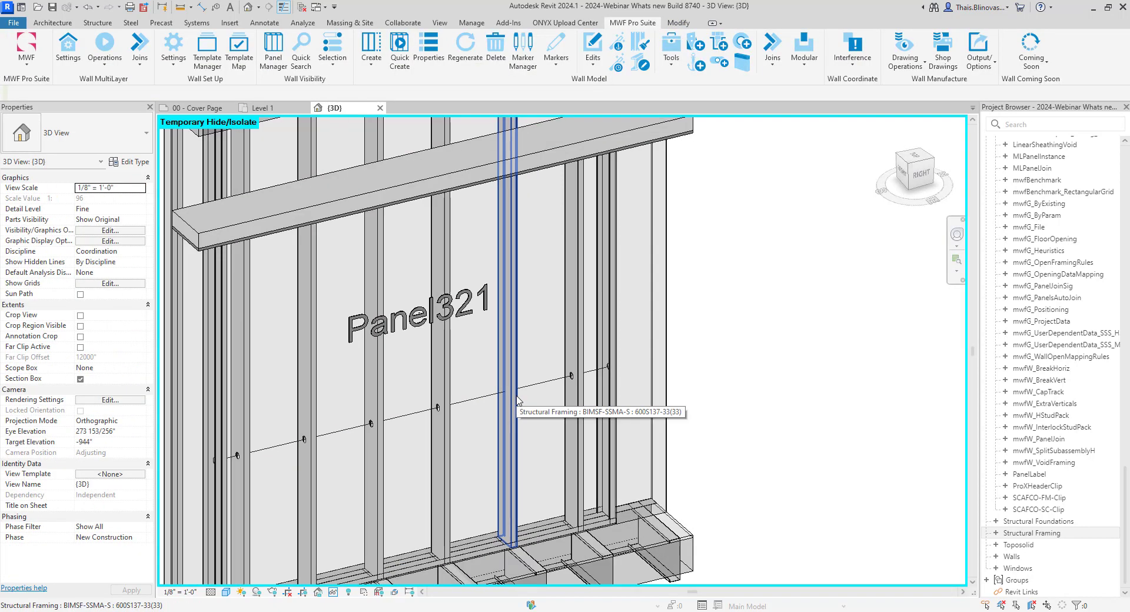
scroll(443, 418, up, 4)
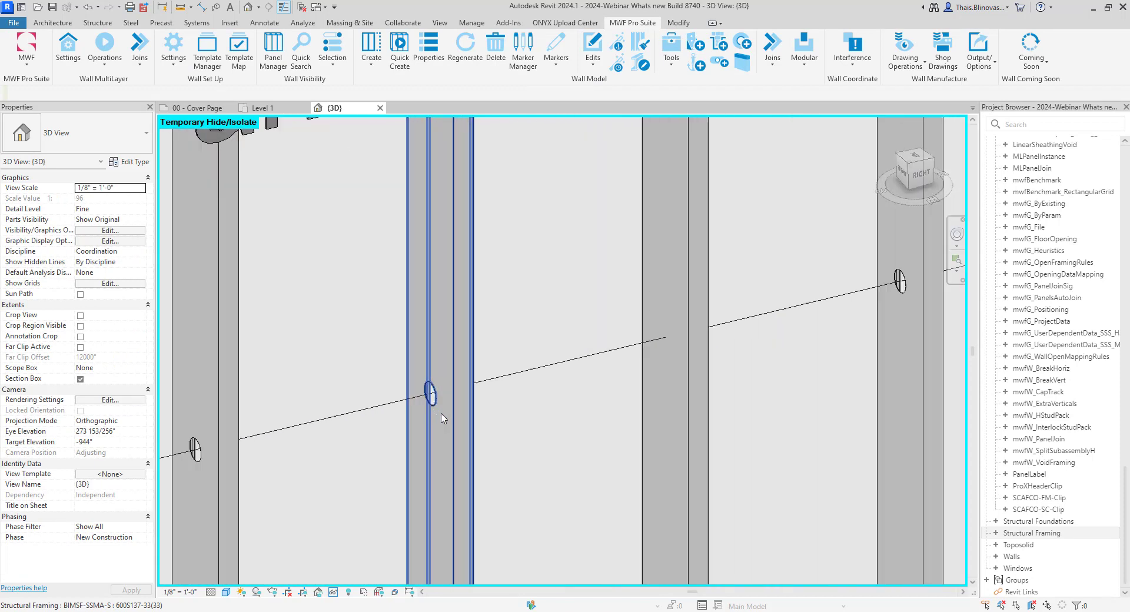
click(443, 418)
key(Escape)
scroll(518, 400, down, 3)
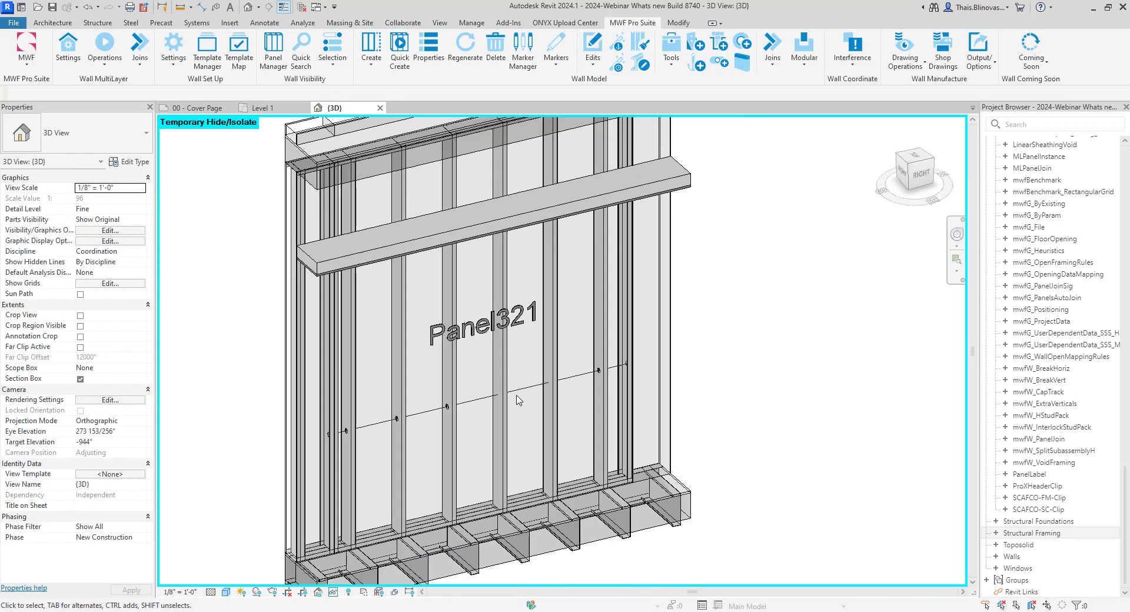
middle_drag(493, 407, 477, 430)
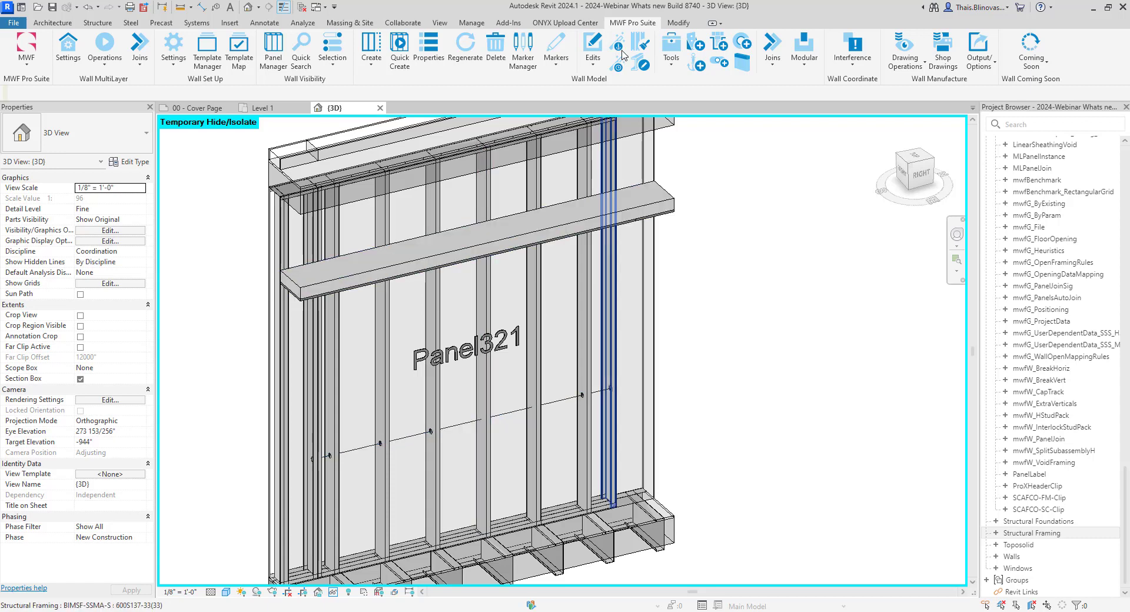
- Regenerate Panel321's hole series from one of its middle studs and check the holes along the marker line
click(483, 309)
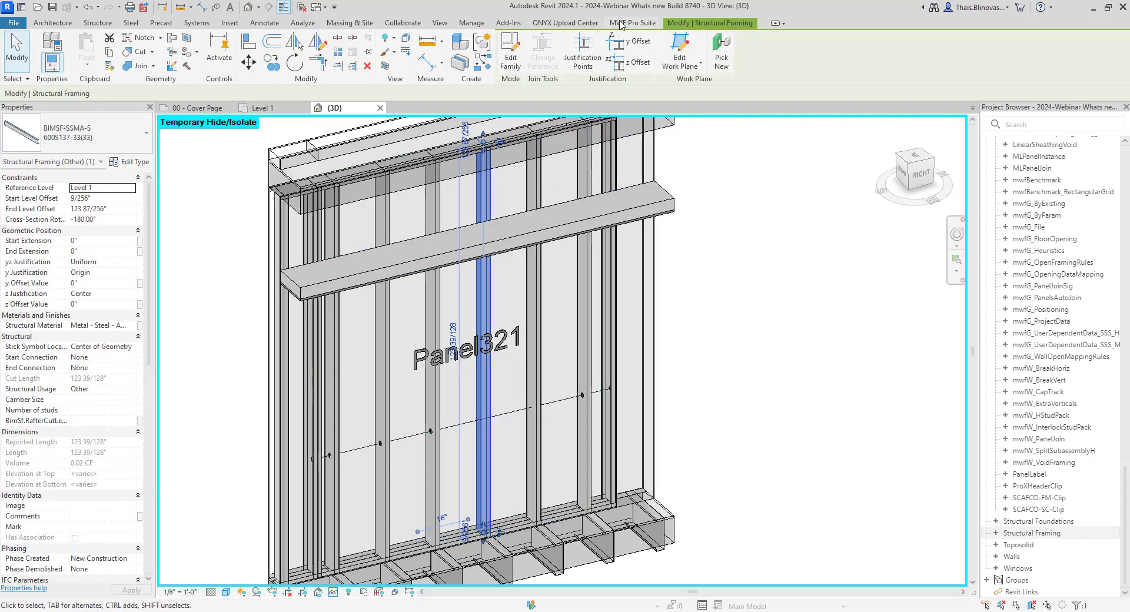
click(620, 23)
click(671, 50)
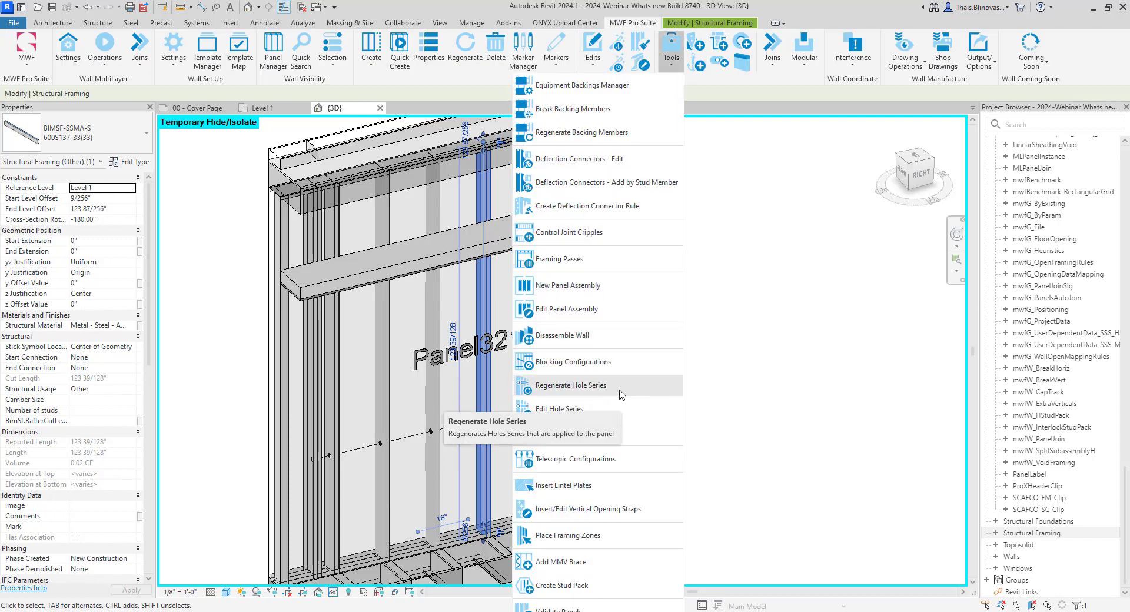
click(588, 385)
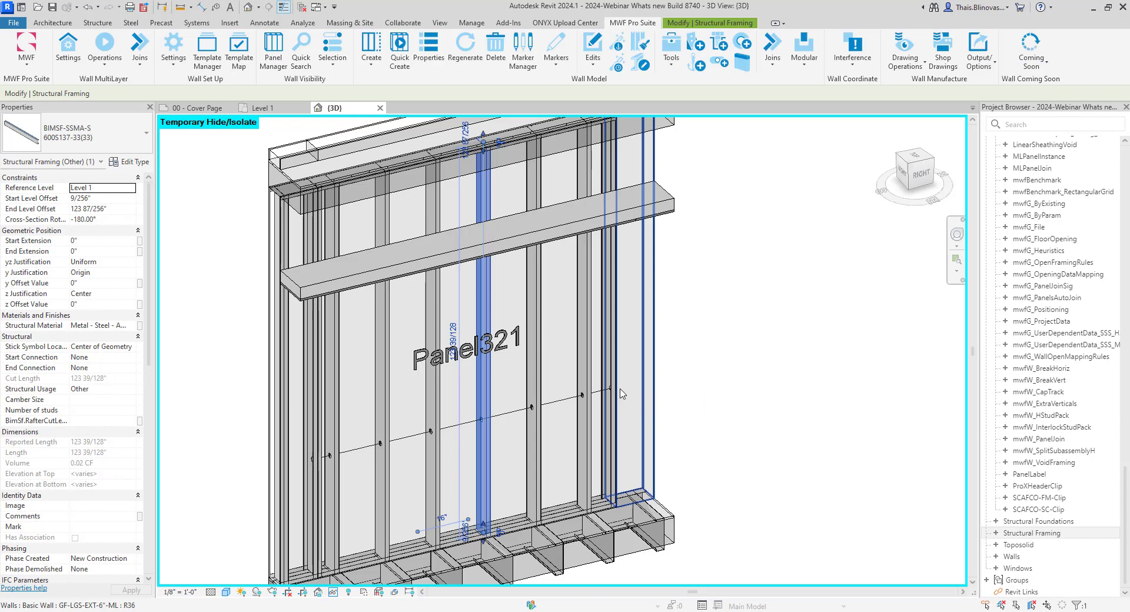
scroll(471, 461, up, 4)
middle_drag(470, 462, 540, 456)
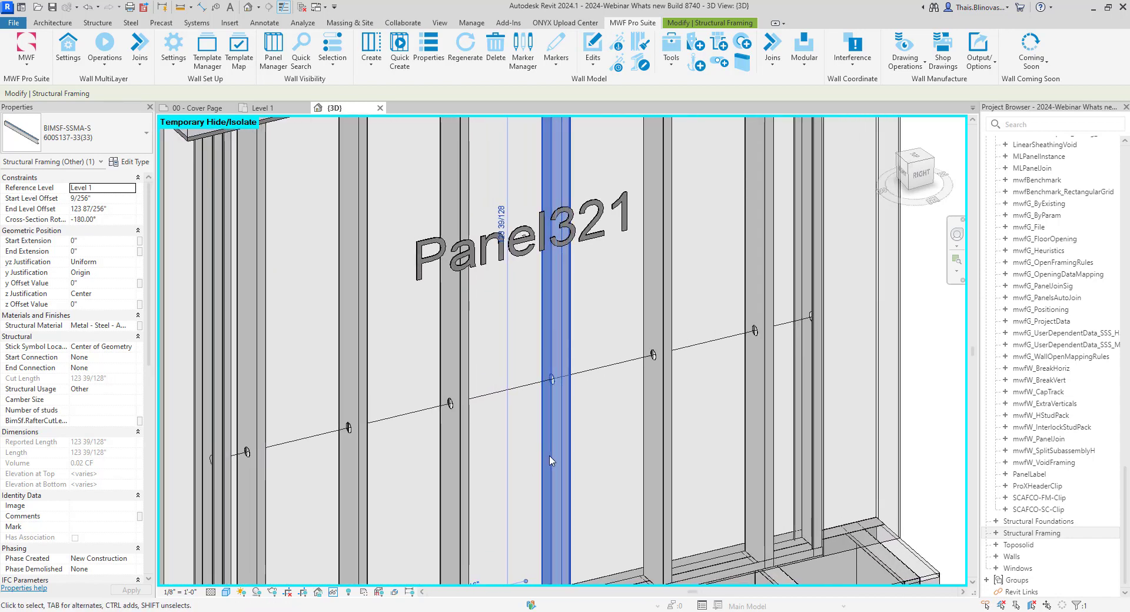
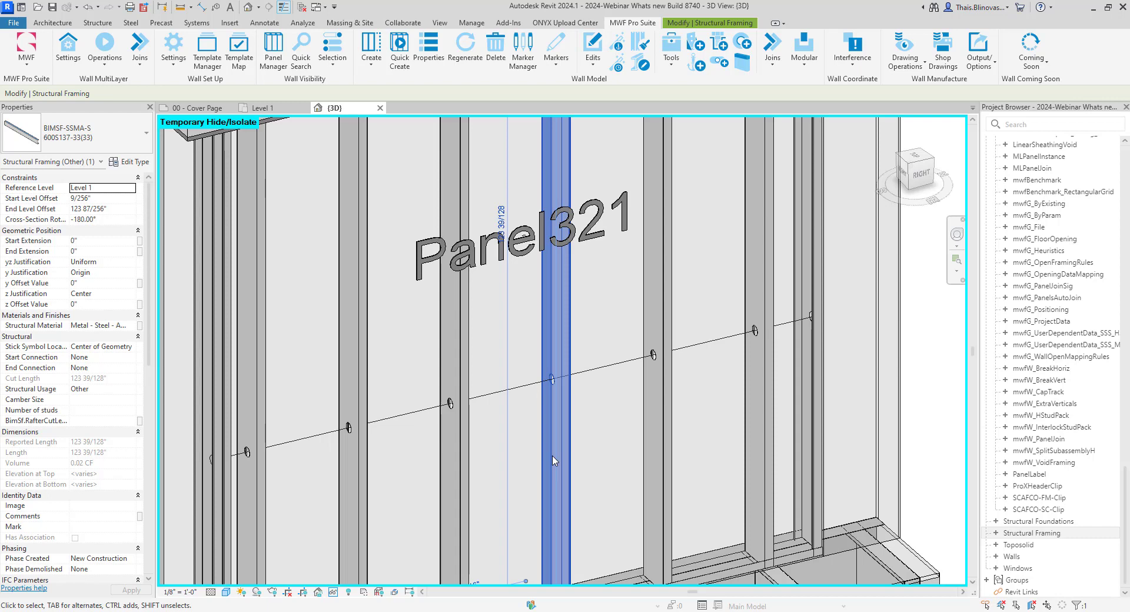
scroll(587, 376, up, 5)
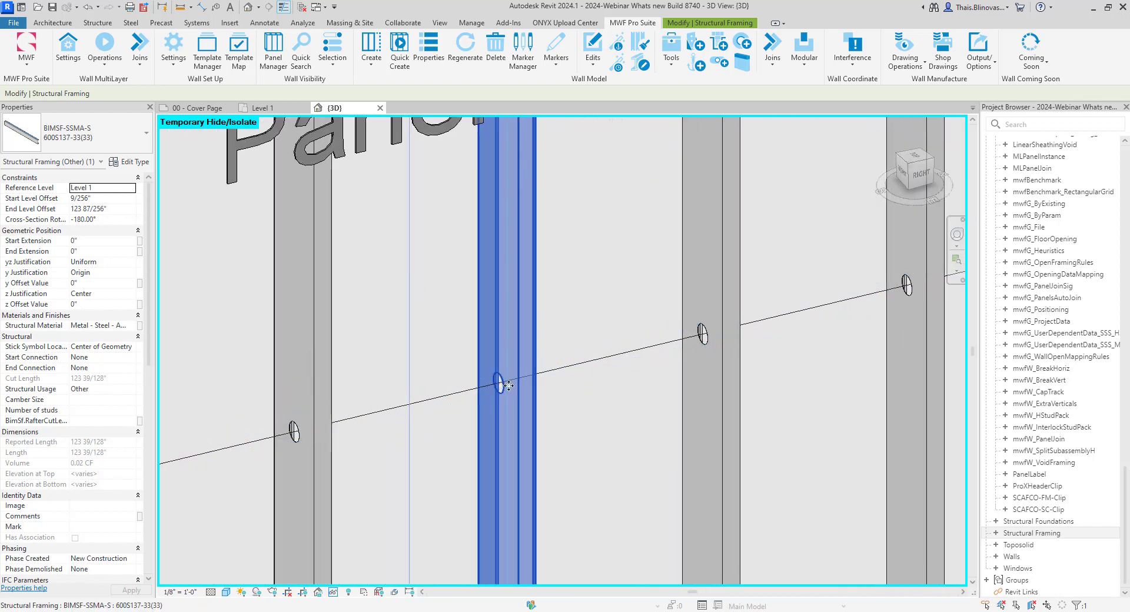
click(598, 430)
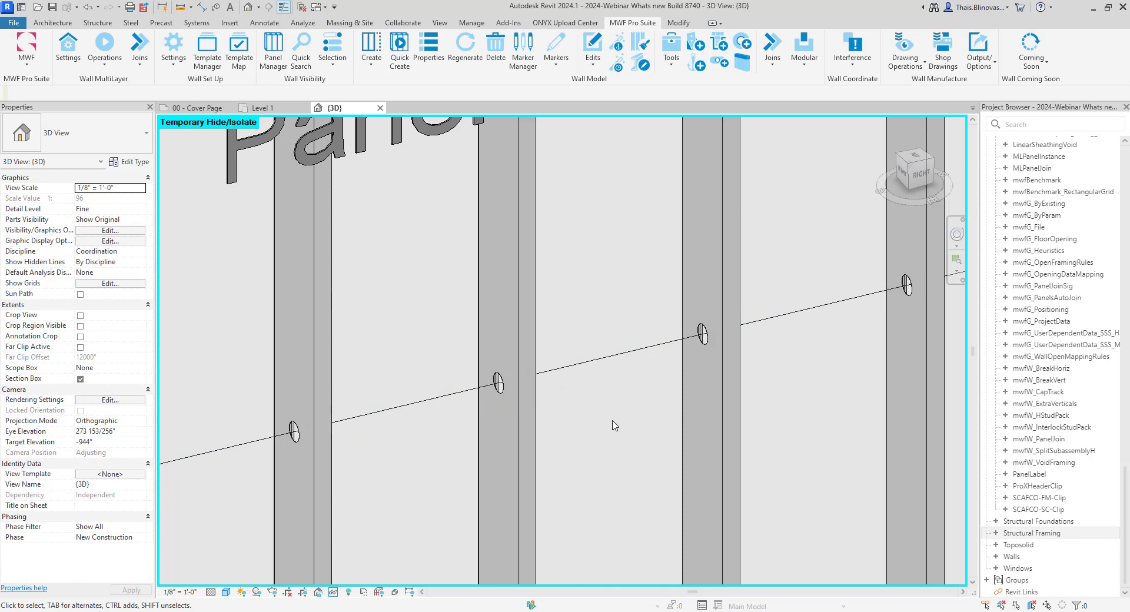
scroll(615, 424, down, 8)
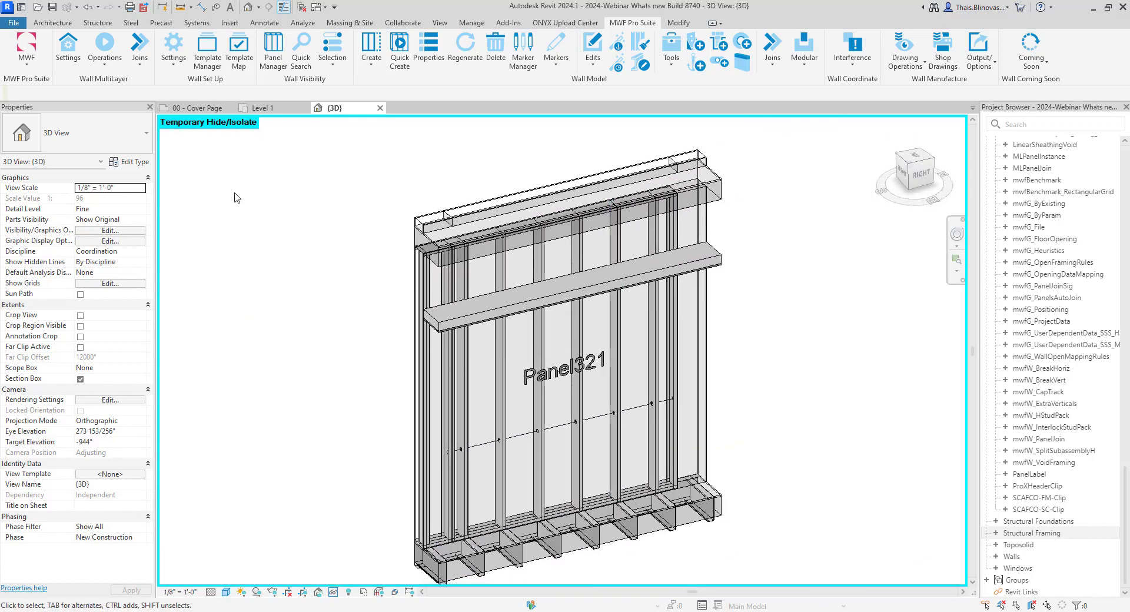
- Review the webinar bullet points on the cover page sheet, and return to the Level 1 floor plan
click(197, 107)
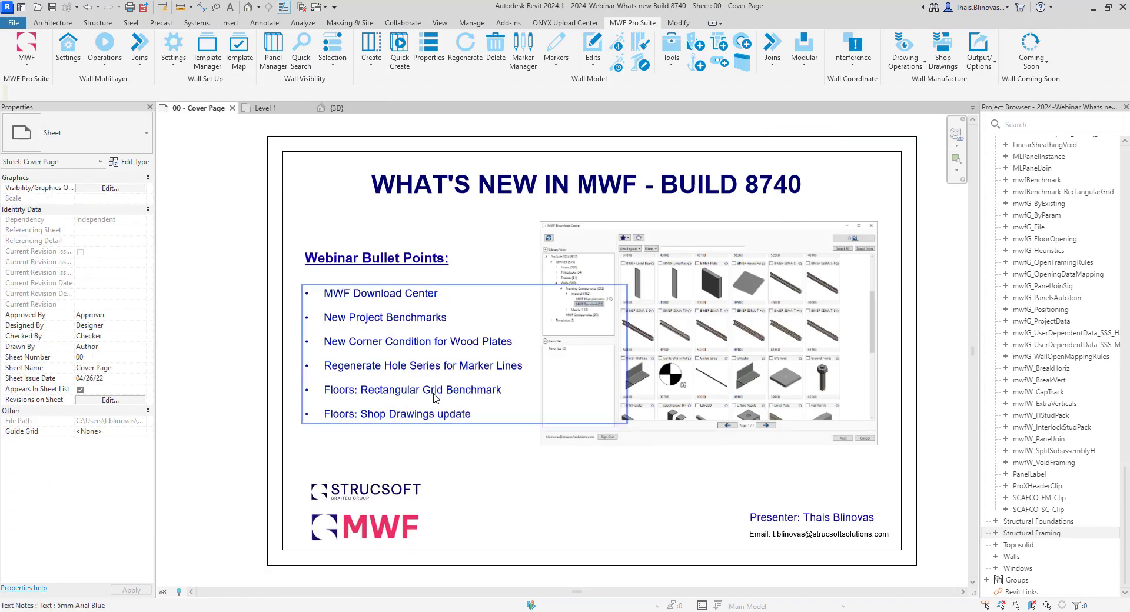
click(264, 108)
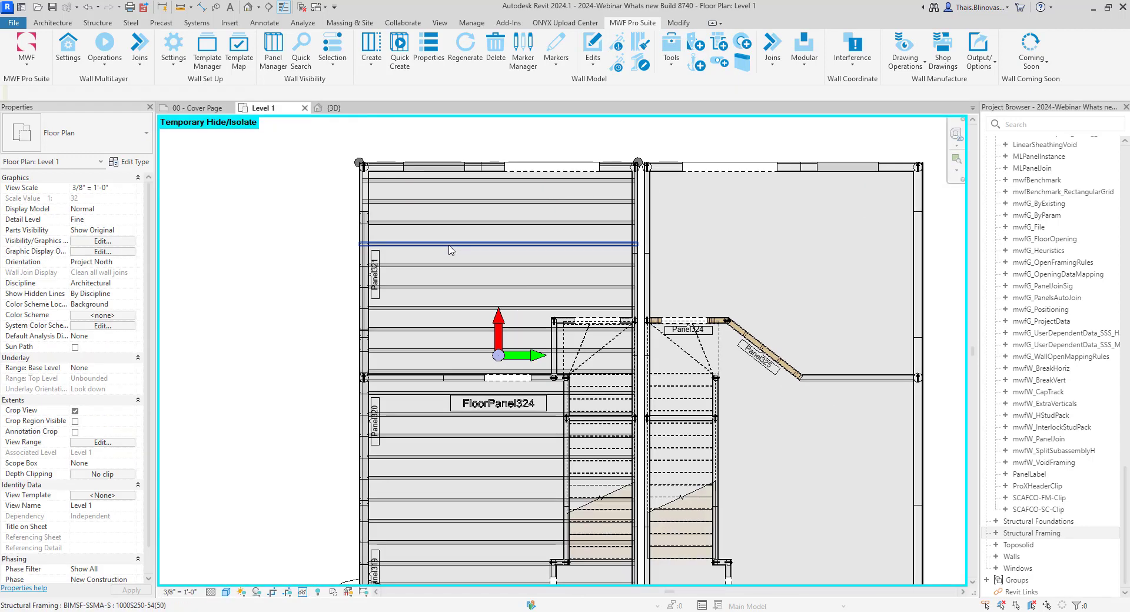
scroll(448, 250, down, 1)
middle_drag(486, 401, 409, 383)
- Switch MWF to the Floor module and delete FloorPanel324 together with its framing members
click(399, 402)
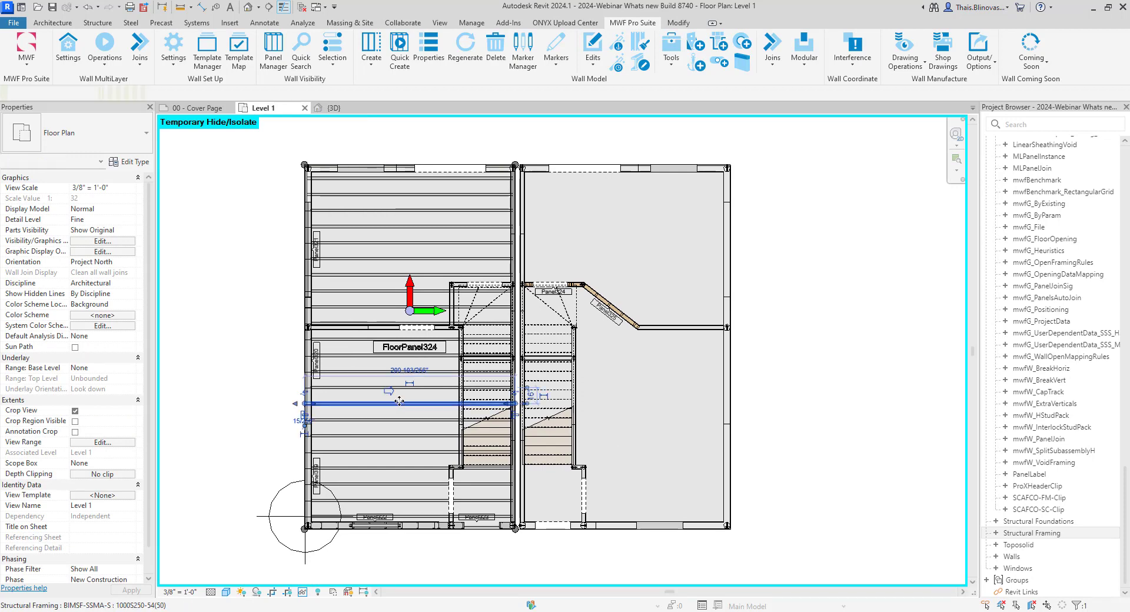
click(633, 23)
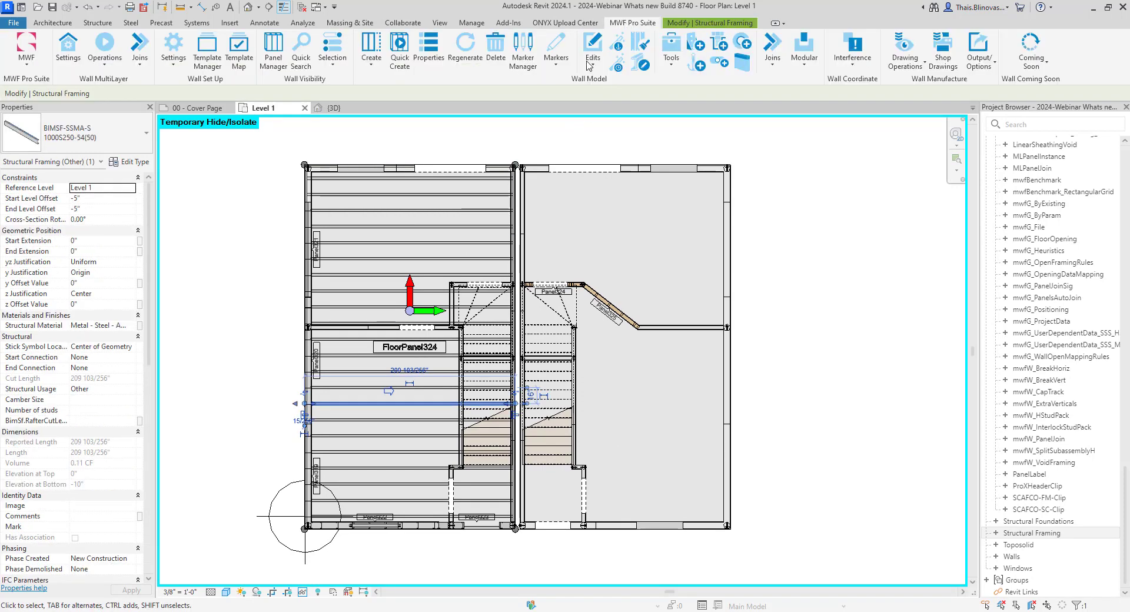
click(483, 59)
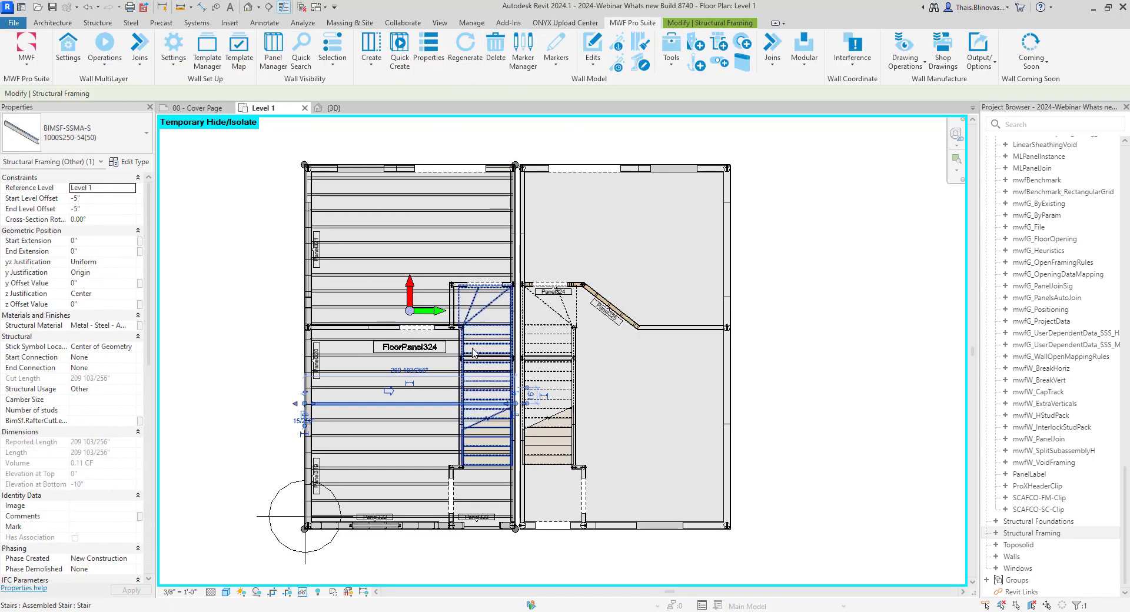
click(26, 54)
click(41, 134)
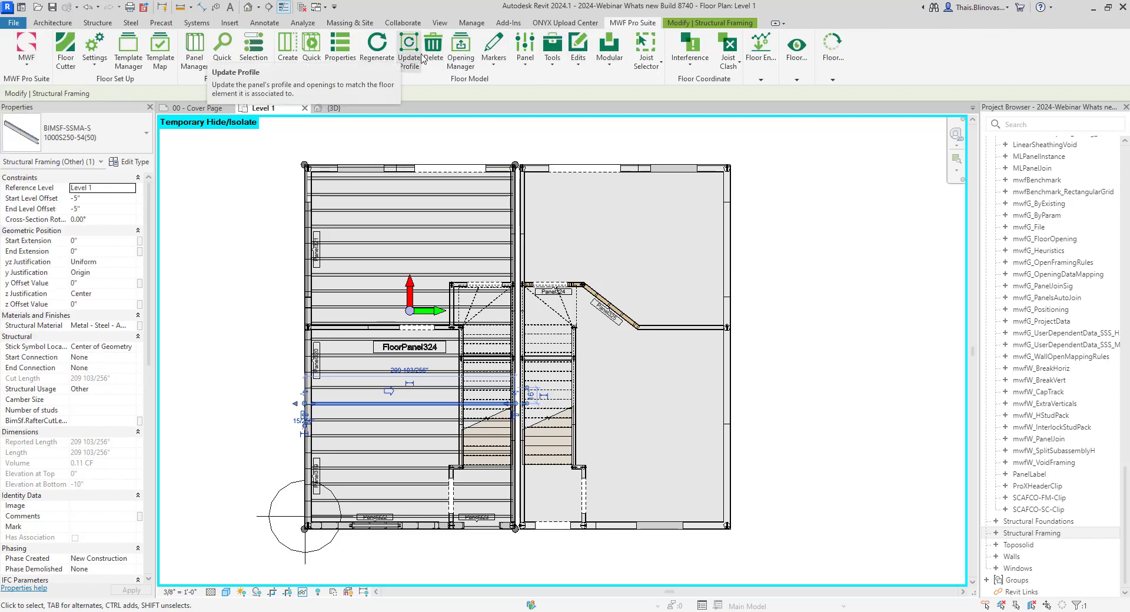
click(433, 50)
click(475, 316)
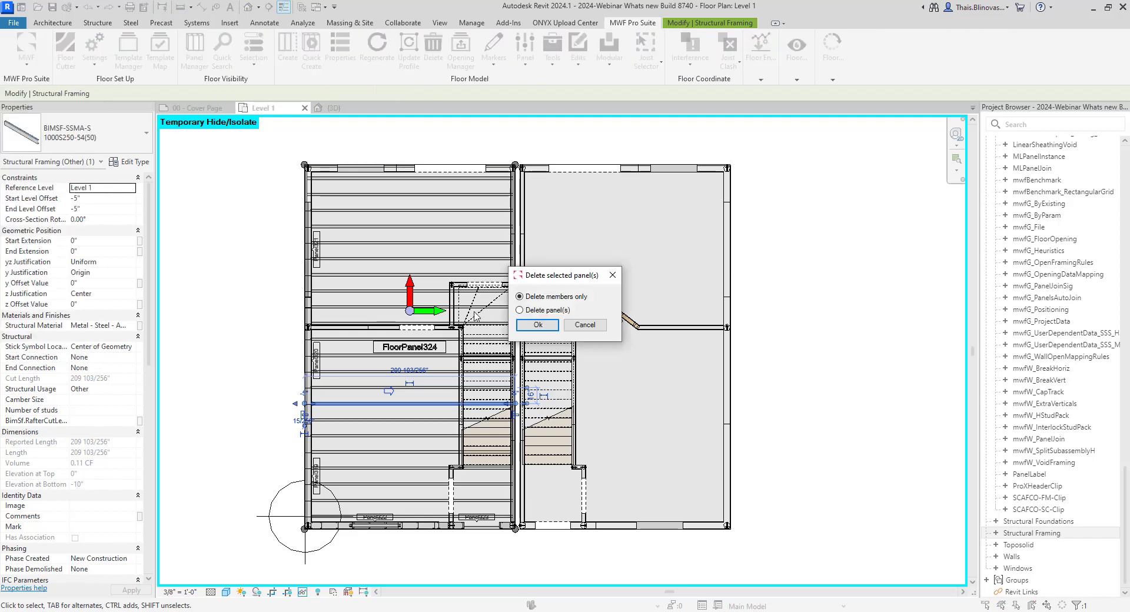
click(537, 325)
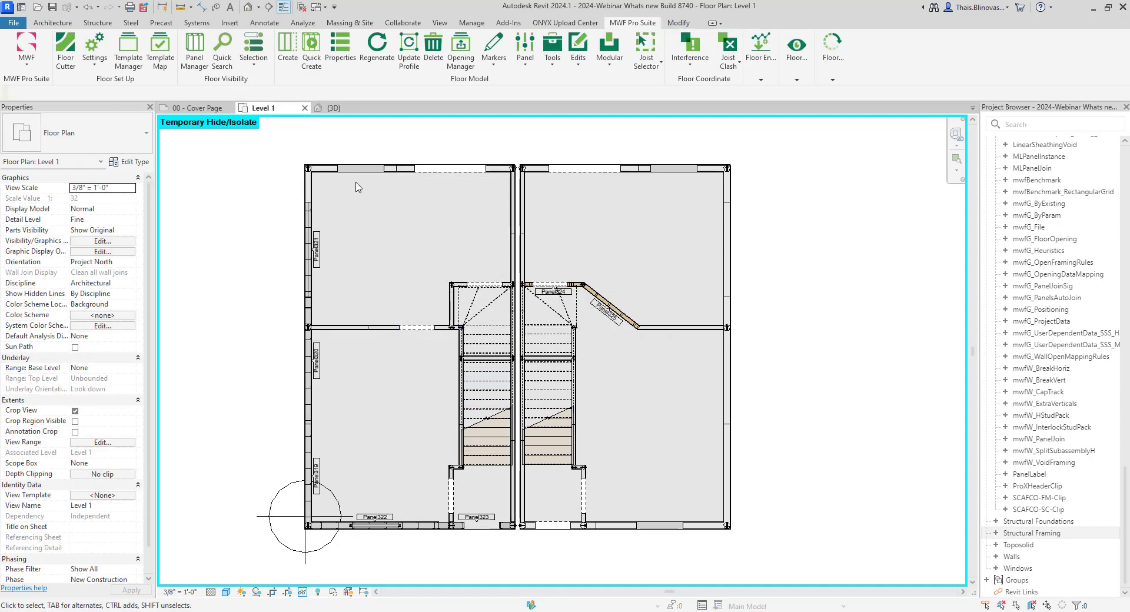
- Create a floor panel on the left-hand unit's floor from the Default_Imperial Light Gauge template, with Frame it Now enabled
click(487, 511)
click(640, 23)
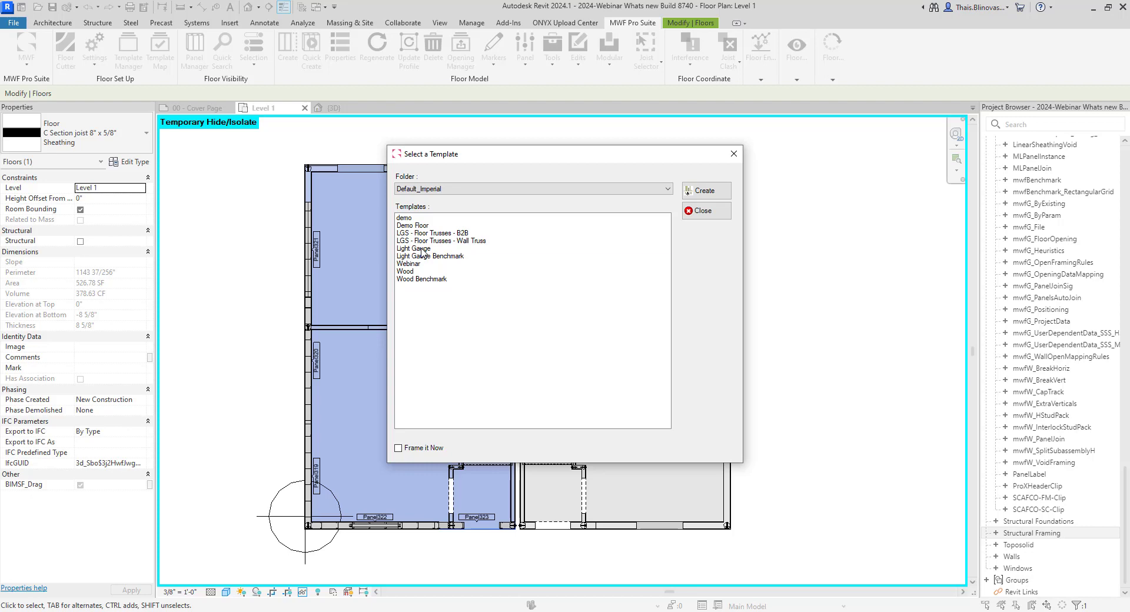
click(422, 253)
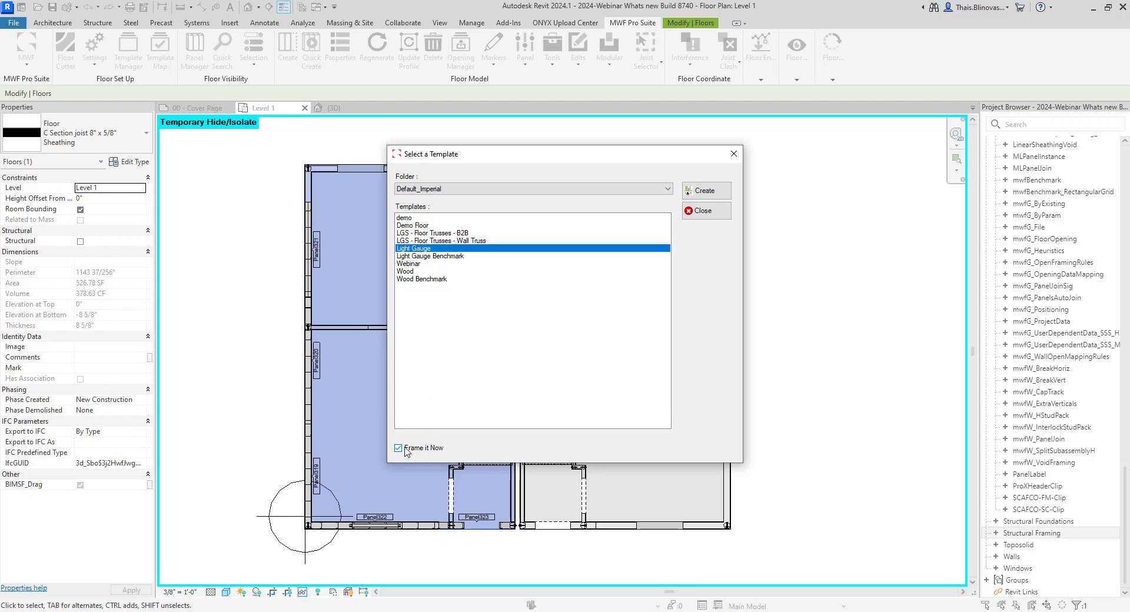
click(695, 194)
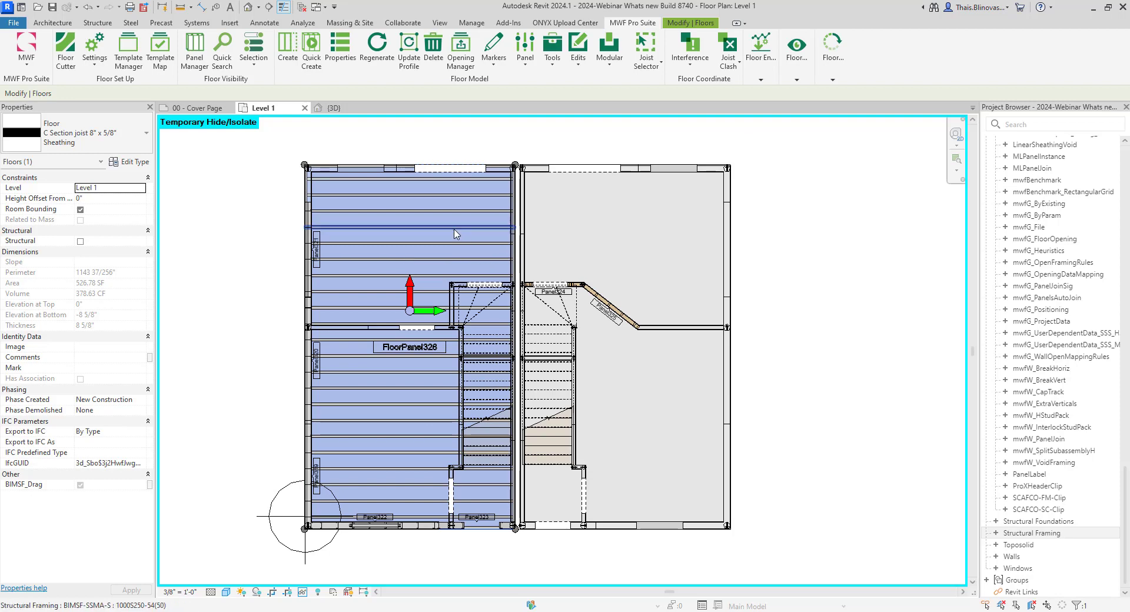
- Examine the new floor panel's type and position properties, including the Spacing benchmark options, and close them without changes
click(453, 228)
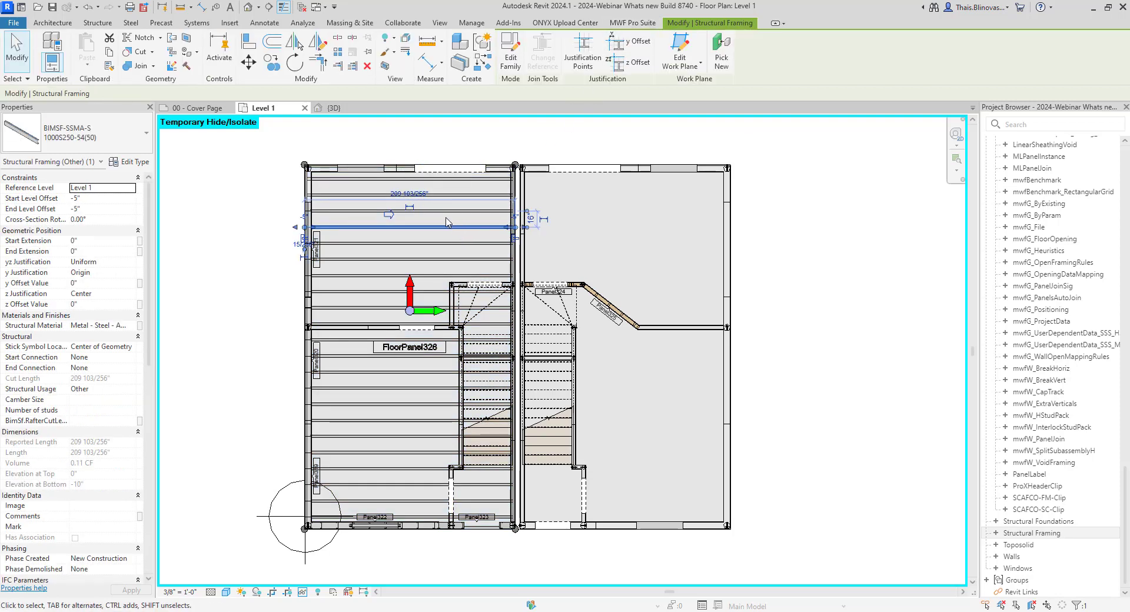
click(641, 23)
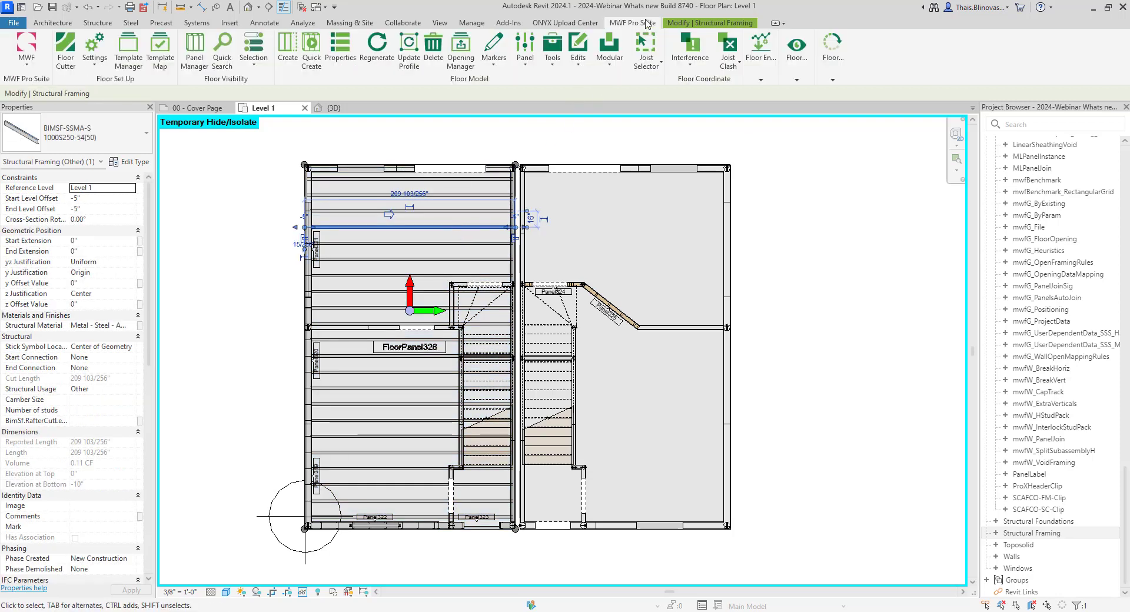
click(341, 53)
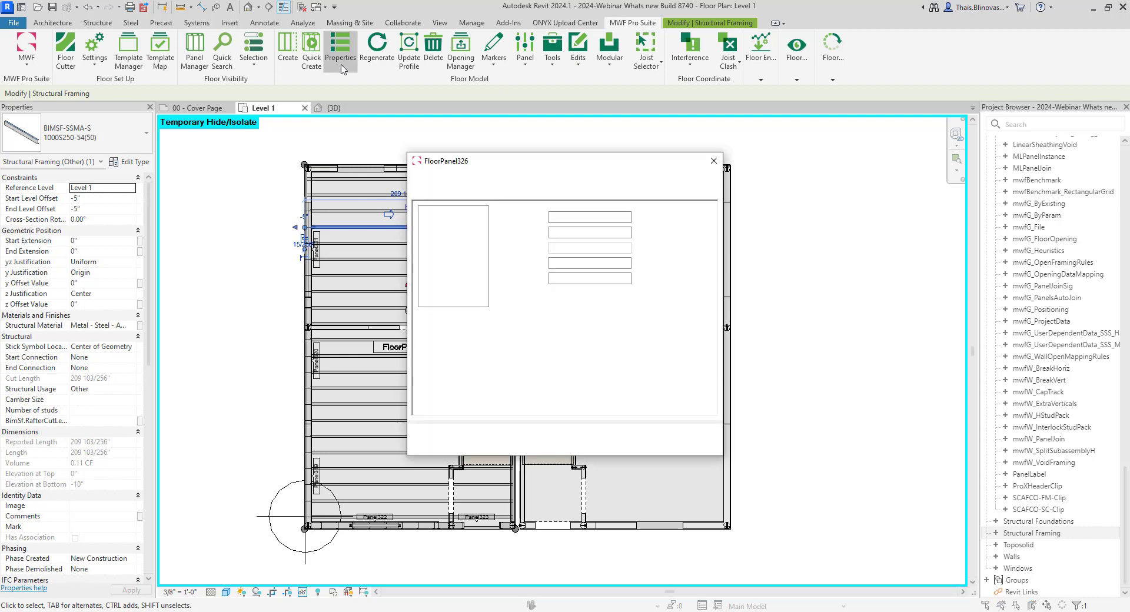
drag(487, 161, 597, 153)
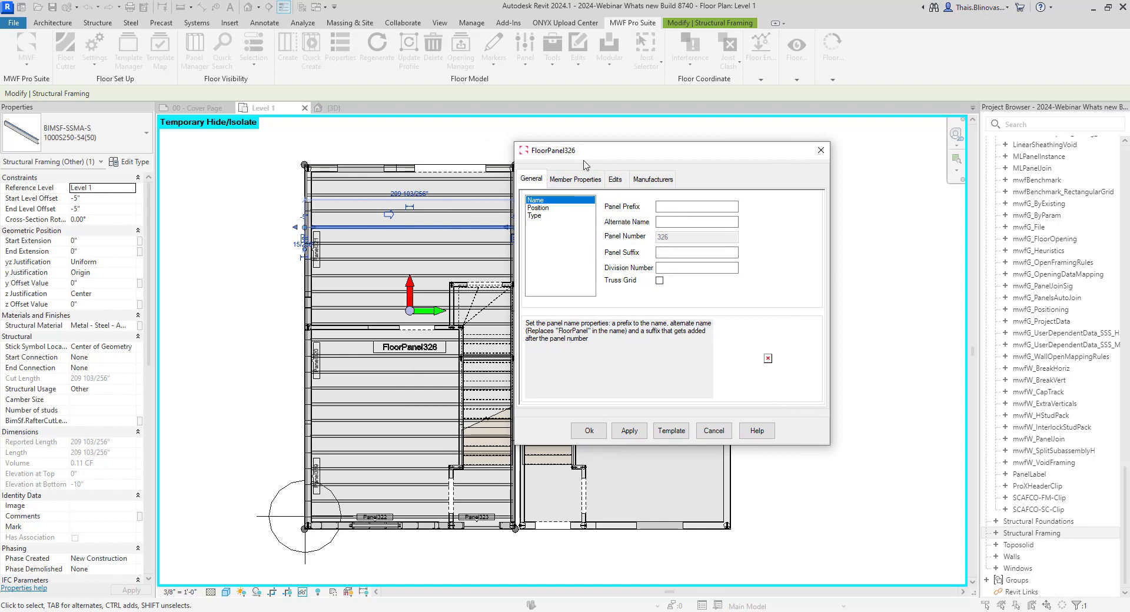
click(539, 216)
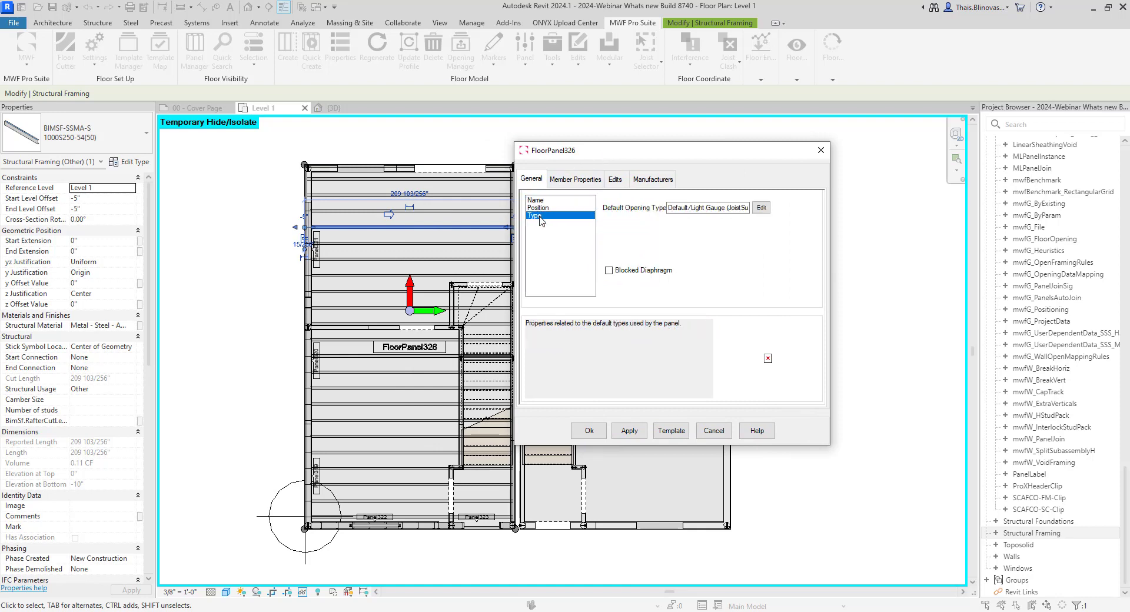
click(544, 210)
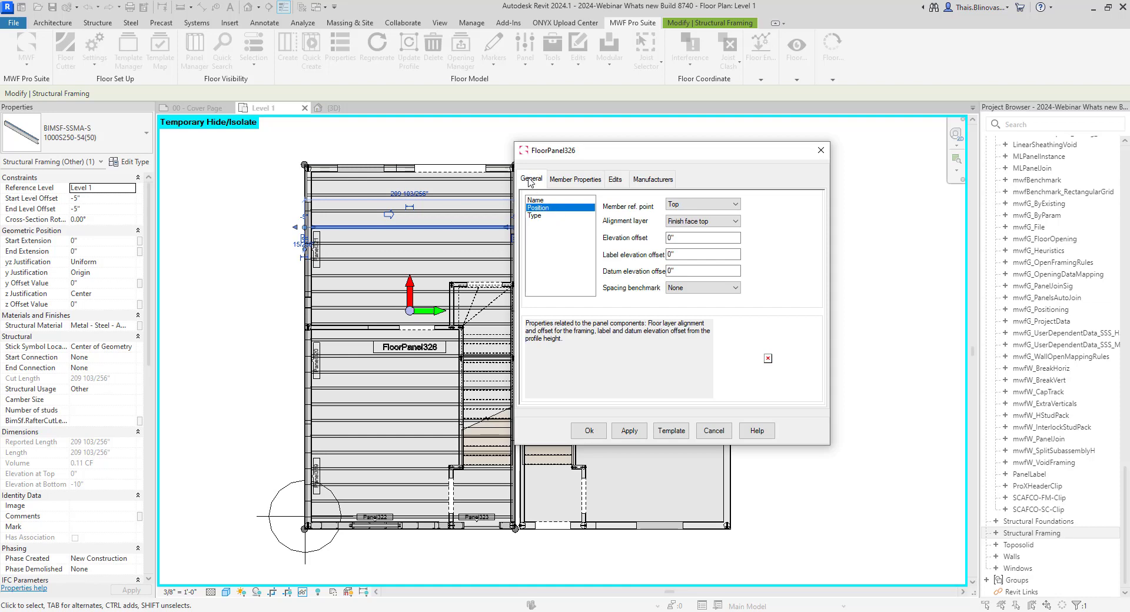
click(684, 290)
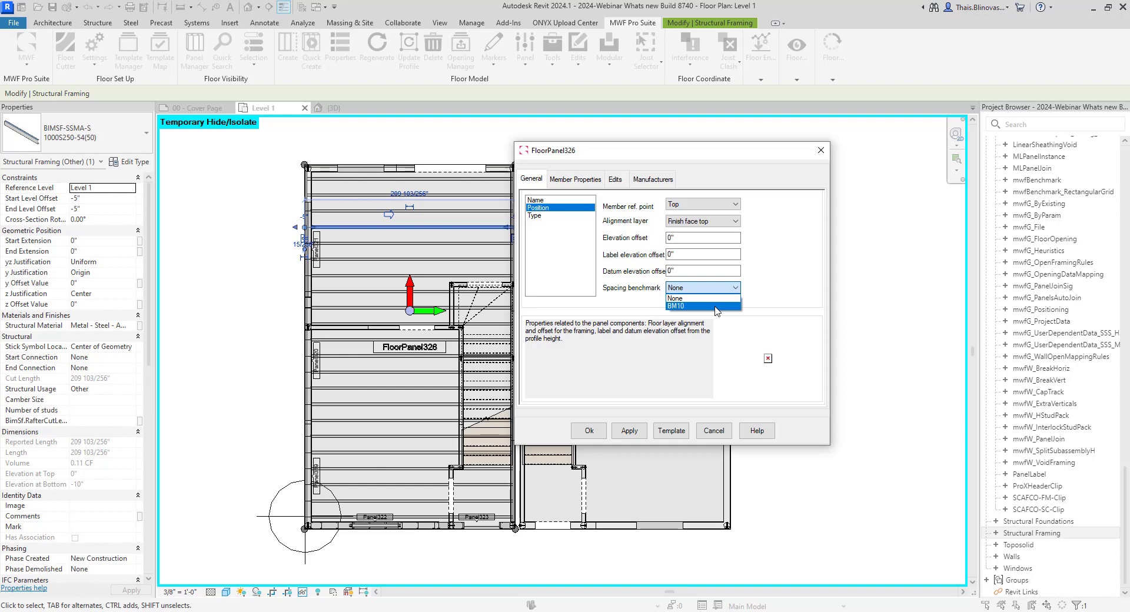
click(543, 242)
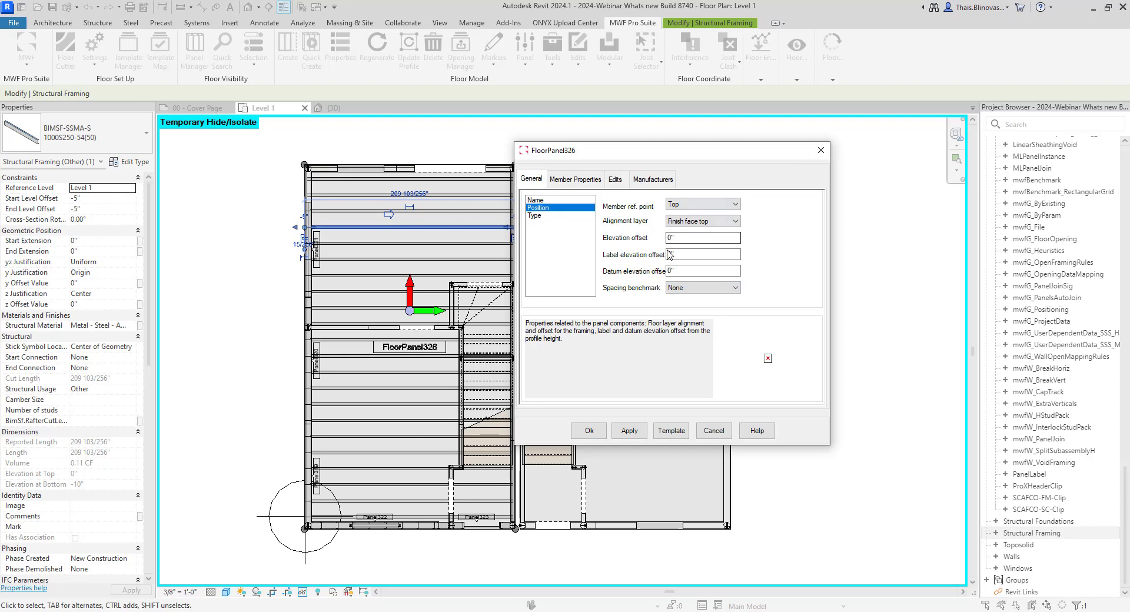
click(821, 150)
click(601, 151)
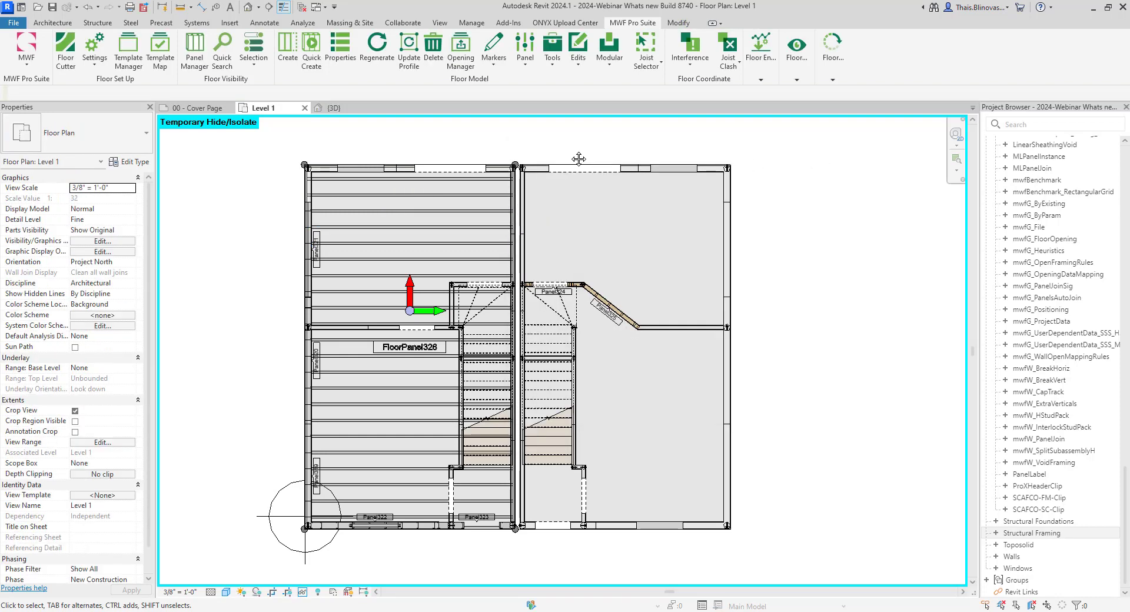
middle_drag(578, 160, 557, 227)
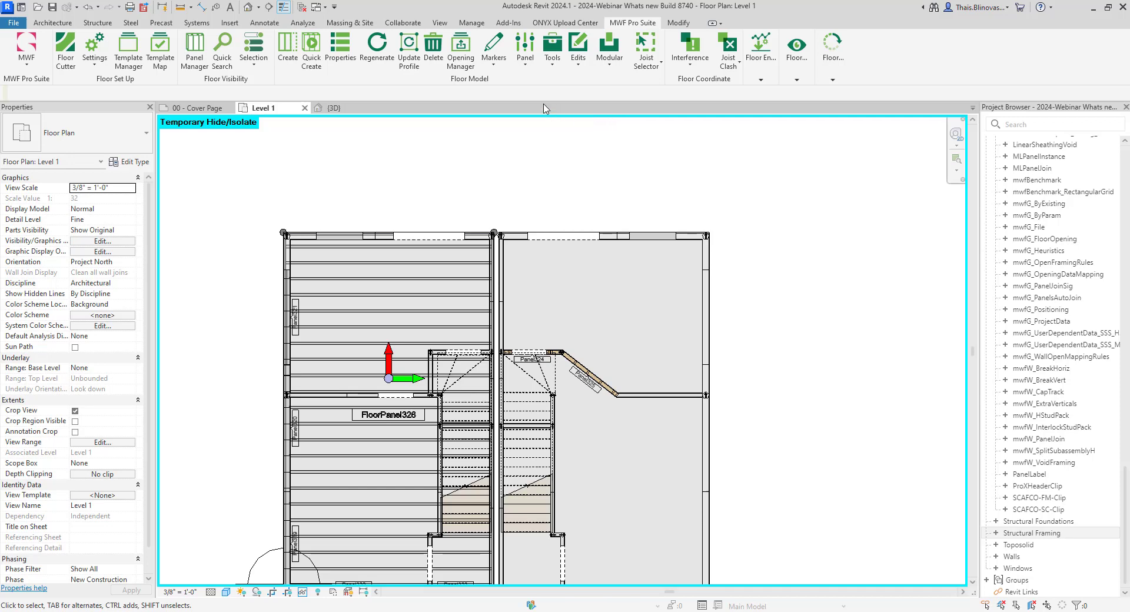
click(25, 61)
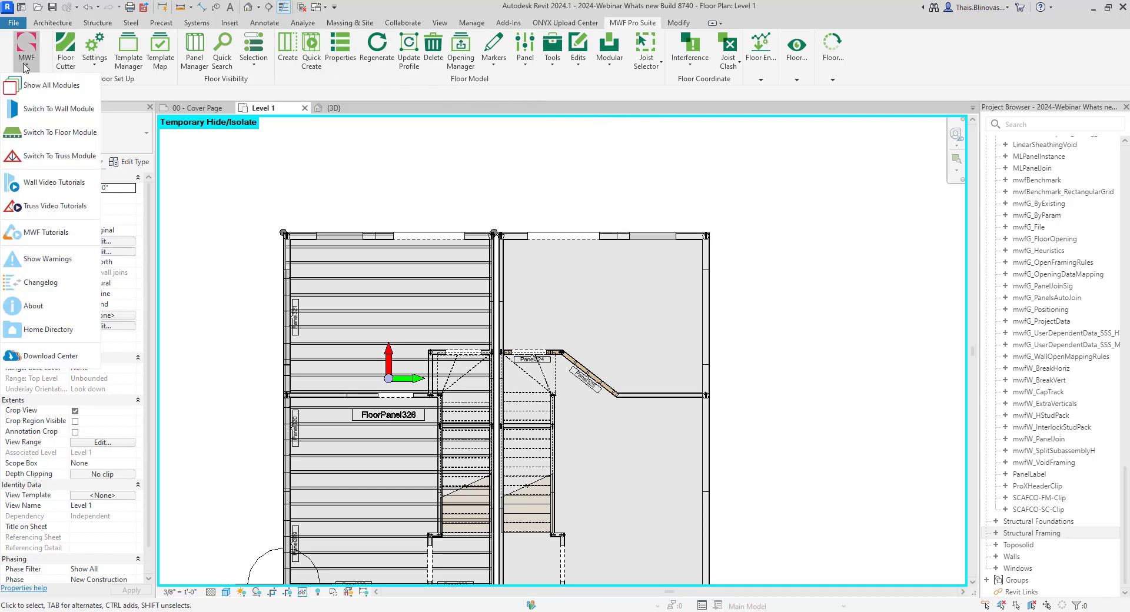
click(24, 62)
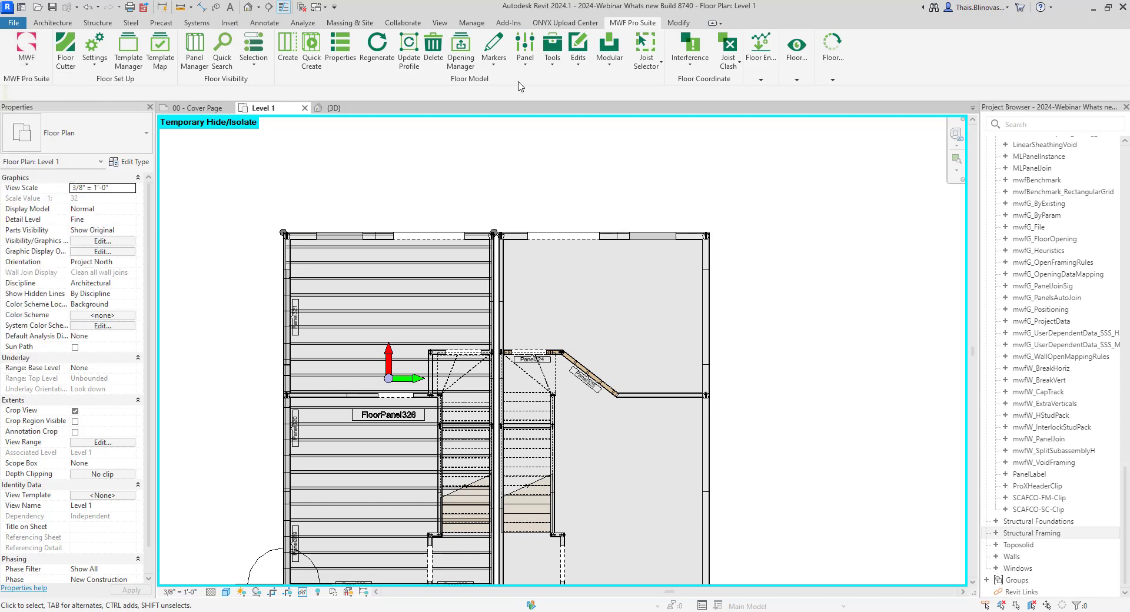
- Look through the floor marker commands for benchmark insertion, and switch MWF to the Wall module
click(497, 66)
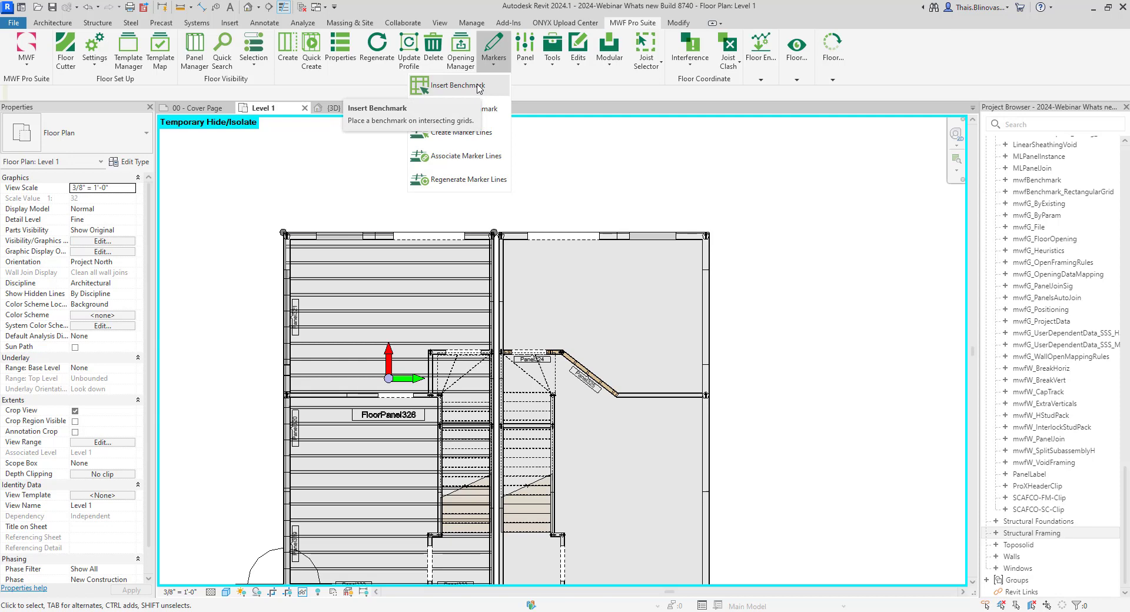
click(25, 54)
click(25, 54)
click(35, 111)
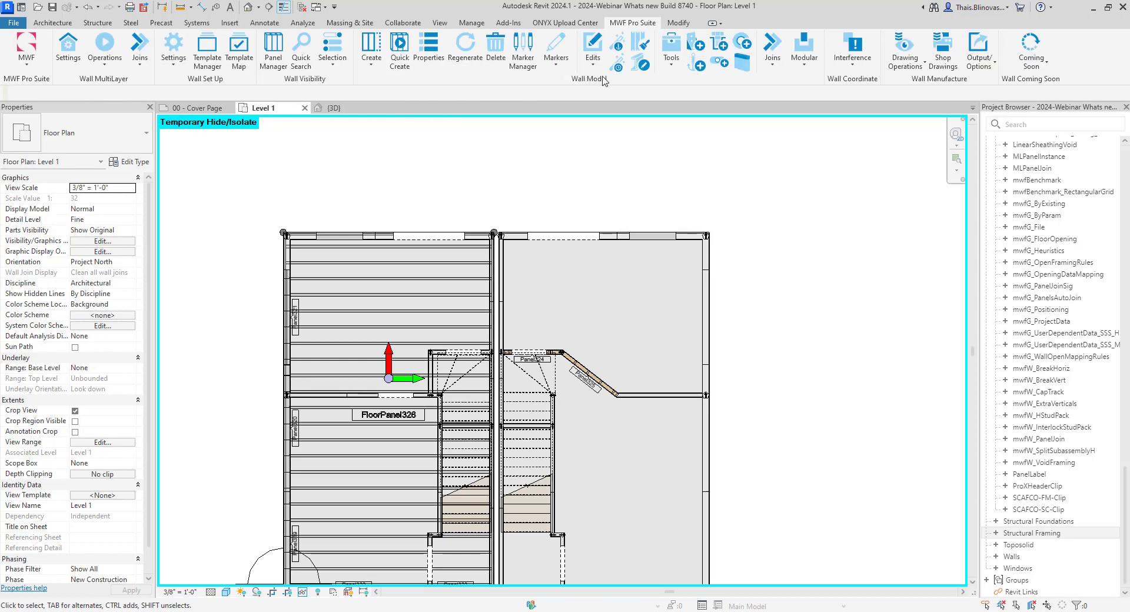
- Insert an mwfBenchmark_RectangularGrid : DefaultGrid benchmark by point, with prefix BMG and sequence number 1, at the left-hand unit's upper-left outer corner
click(555, 59)
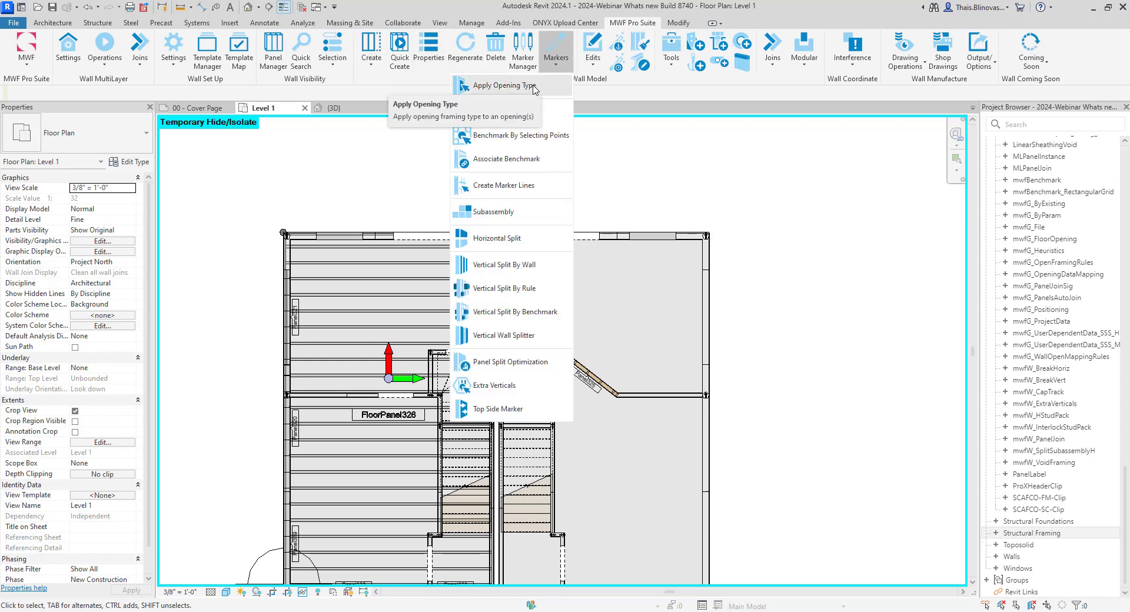
click(549, 139)
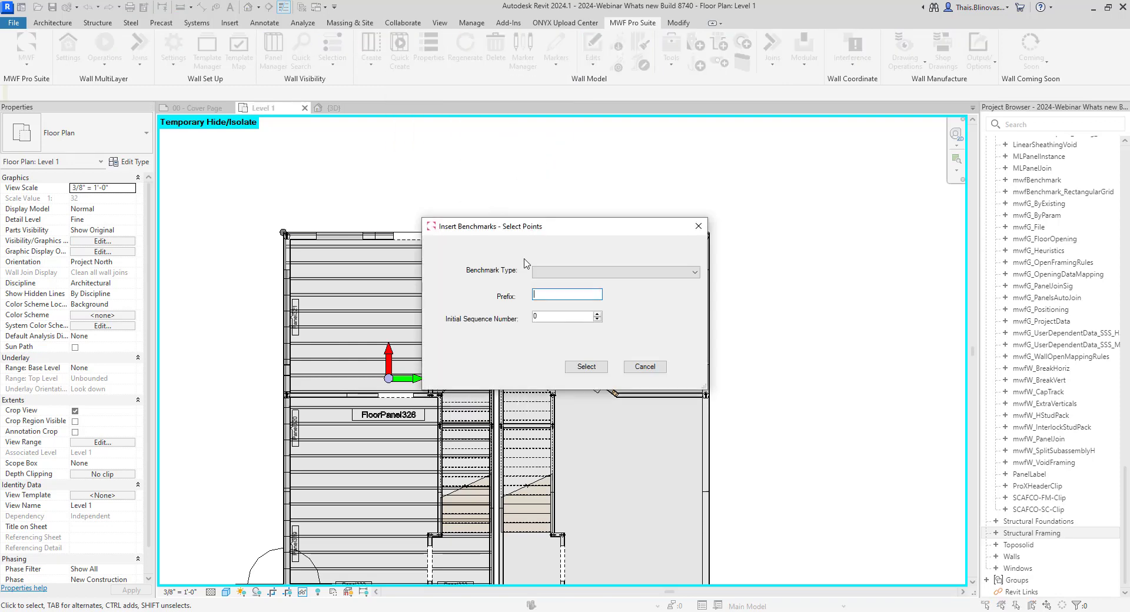
click(600, 274)
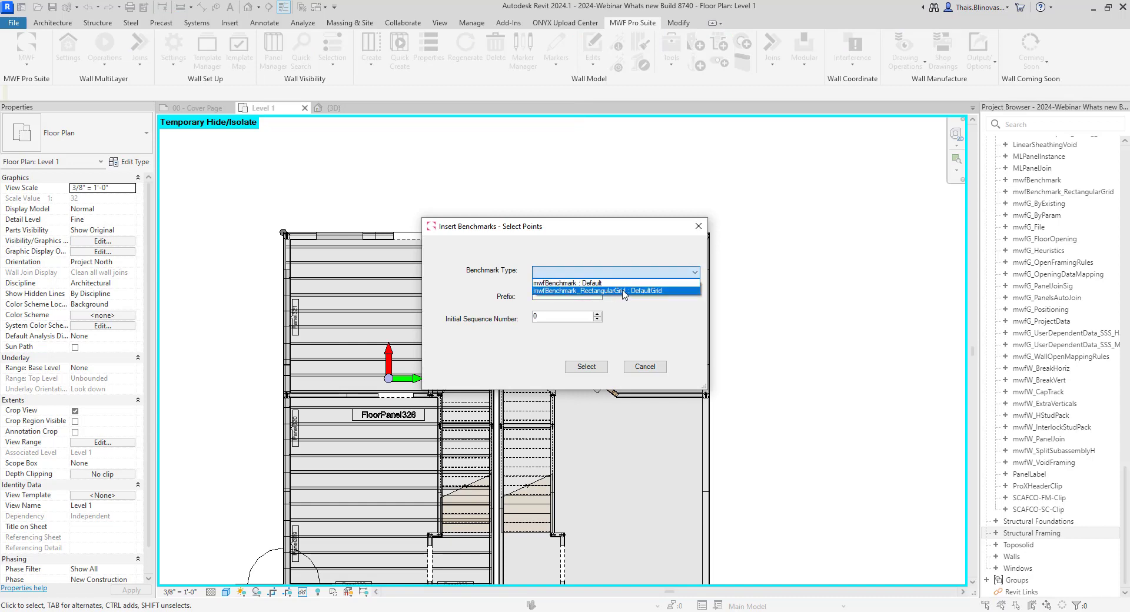
click(624, 291)
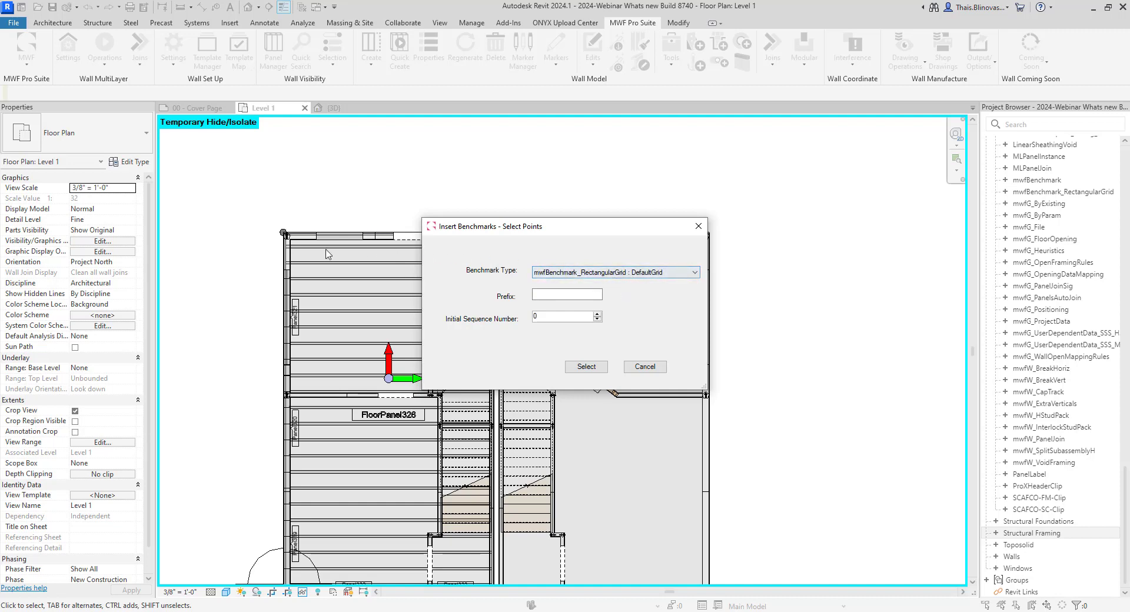
click(625, 273)
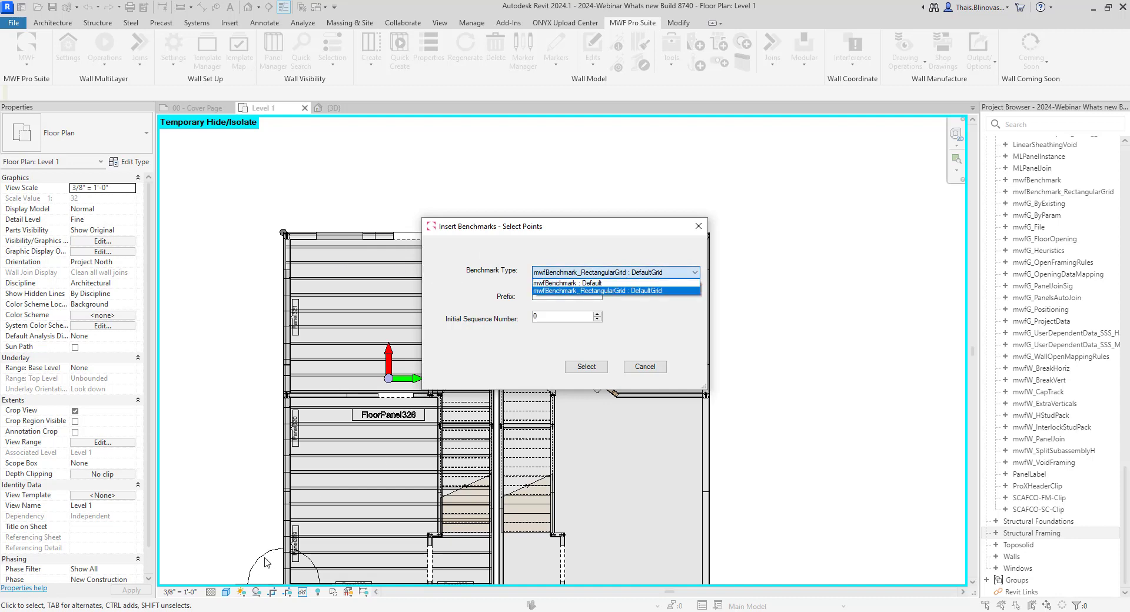
click(659, 291)
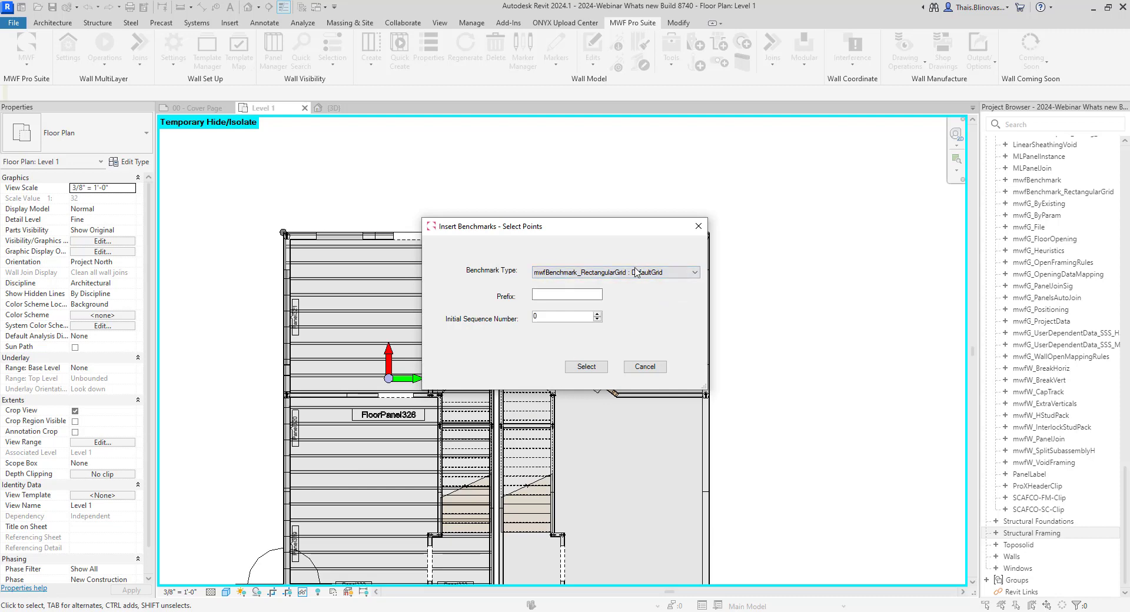
click(569, 293)
double_click(545, 315)
click(586, 366)
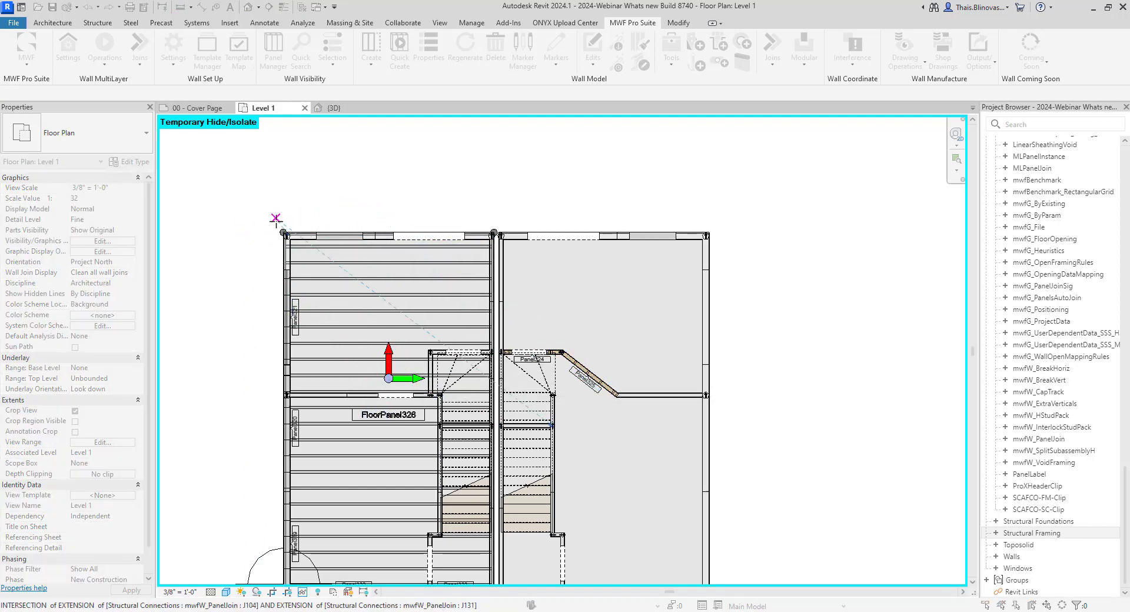
scroll(276, 219, up, 5)
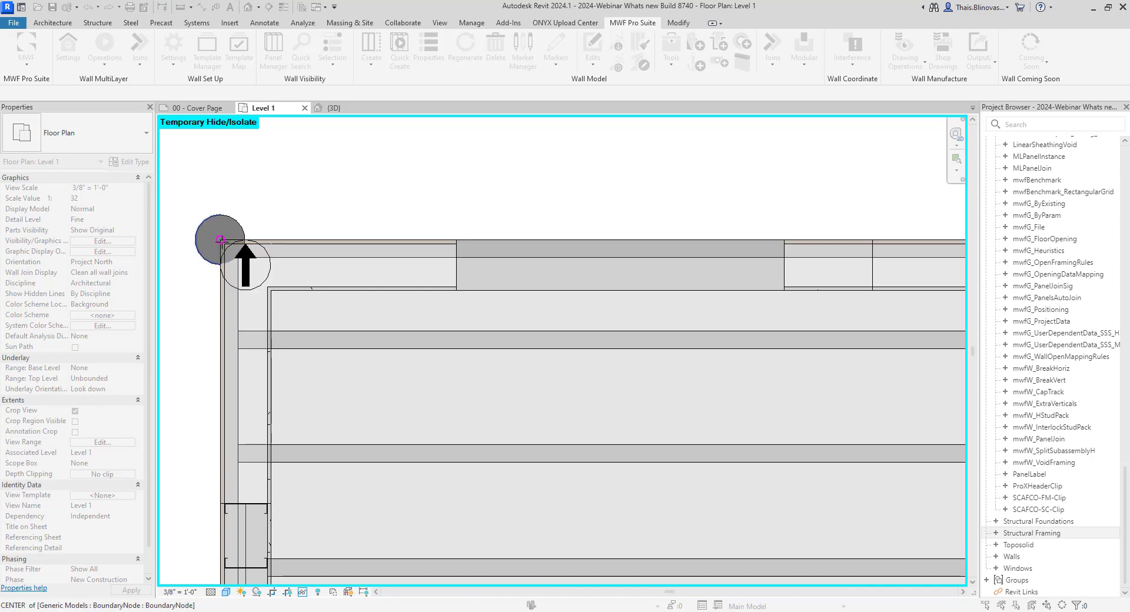
scroll(221, 241, down, 6)
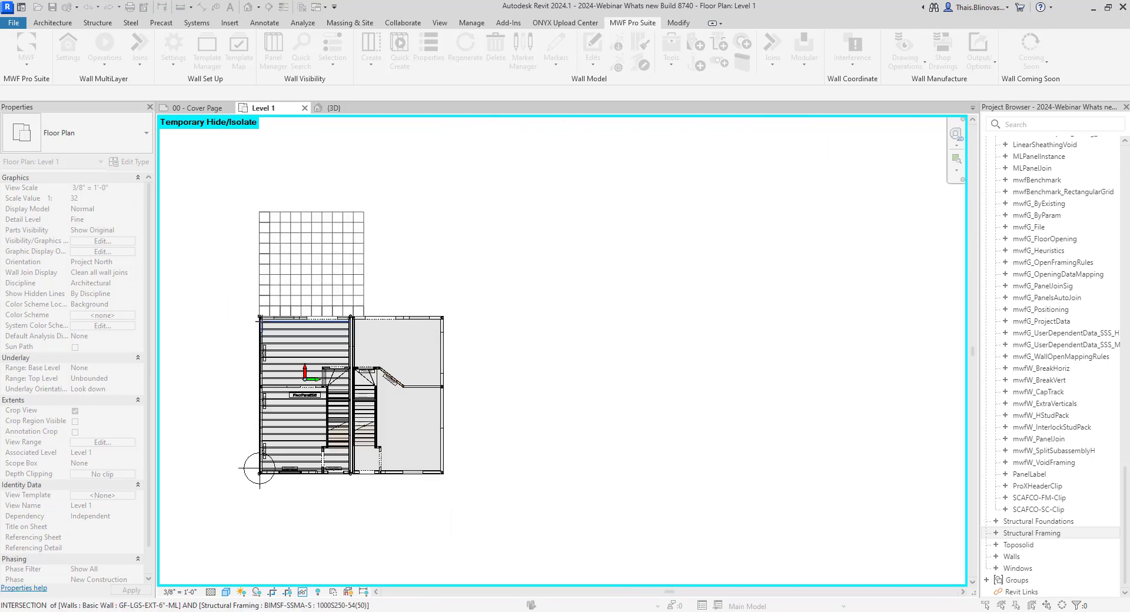
- Set the DefaultGrid benchmark type's width and height to 36" each
scroll(293, 256, up, 3)
click(298, 255)
middle_drag(320, 265, 386, 292)
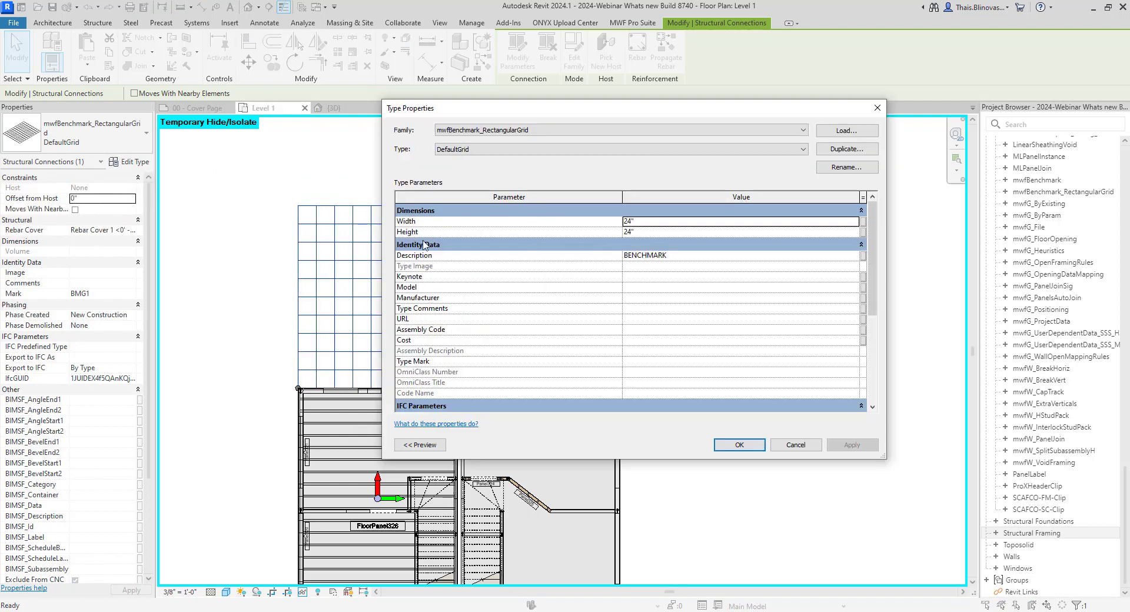
click(634, 222)
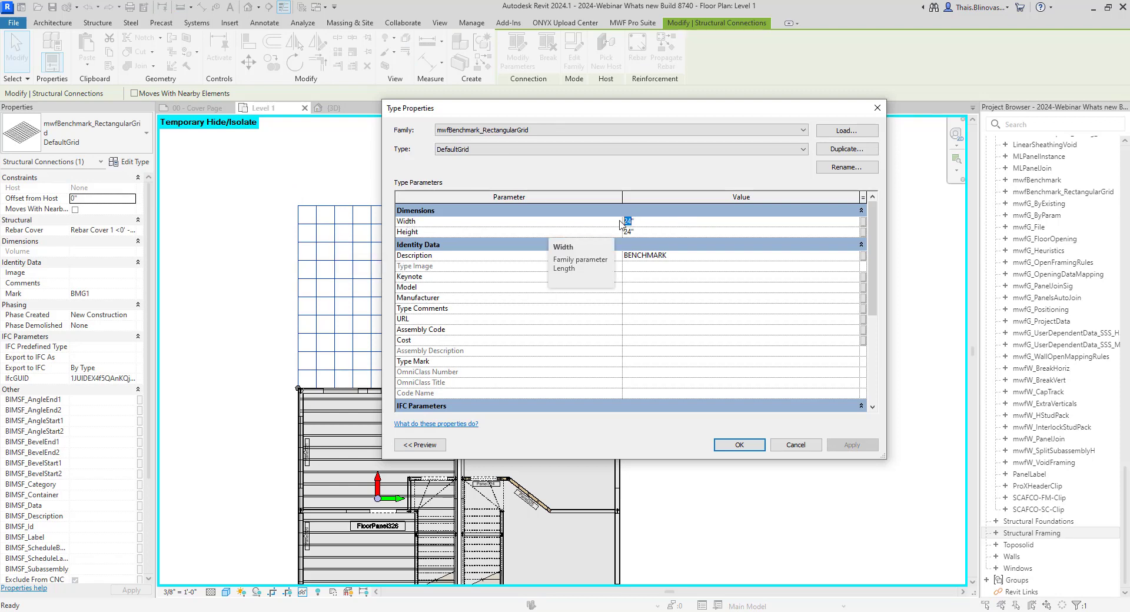
text(36)
click(628, 232)
text(36)
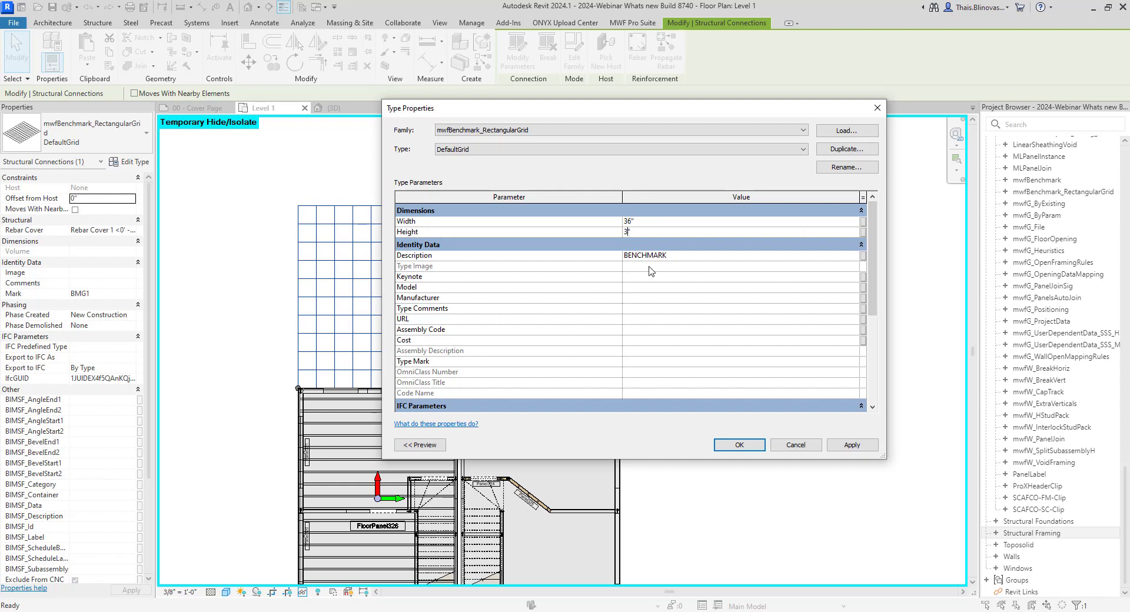
click(740, 446)
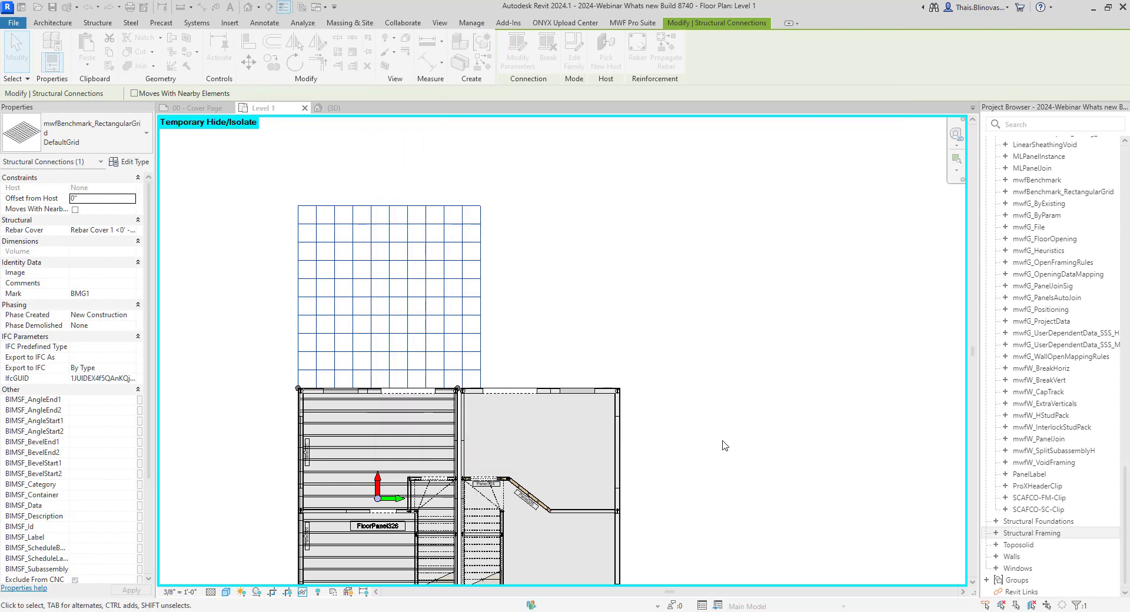
click(252, 336)
middle_drag(252, 335, 265, 191)
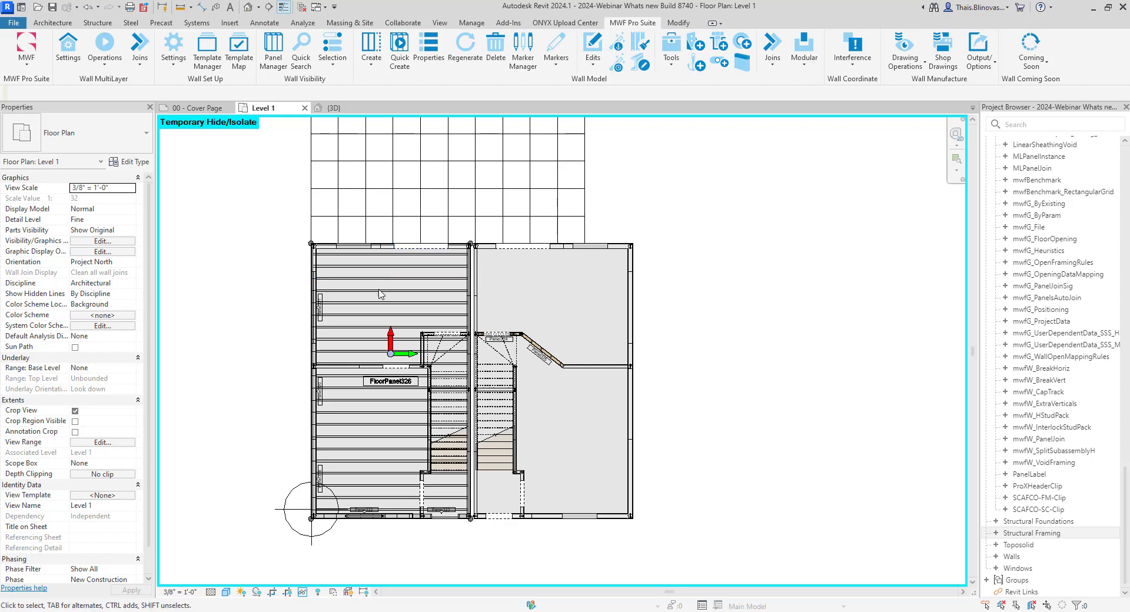
middle_drag(386, 293, 384, 303)
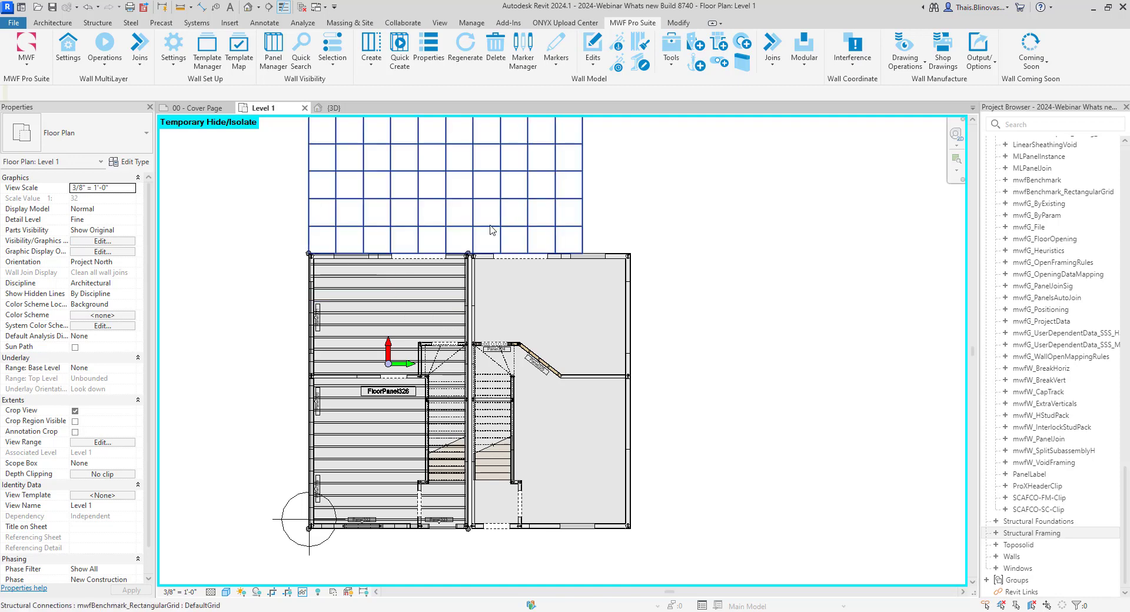
scroll(365, 253, up, 2)
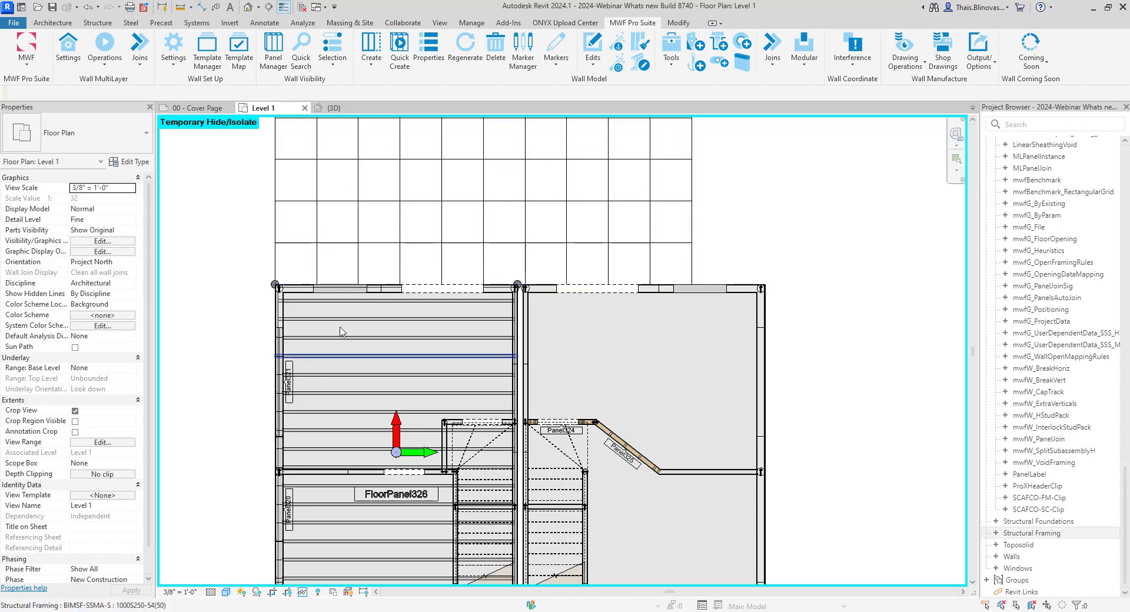
middle_drag(339, 338, 336, 239)
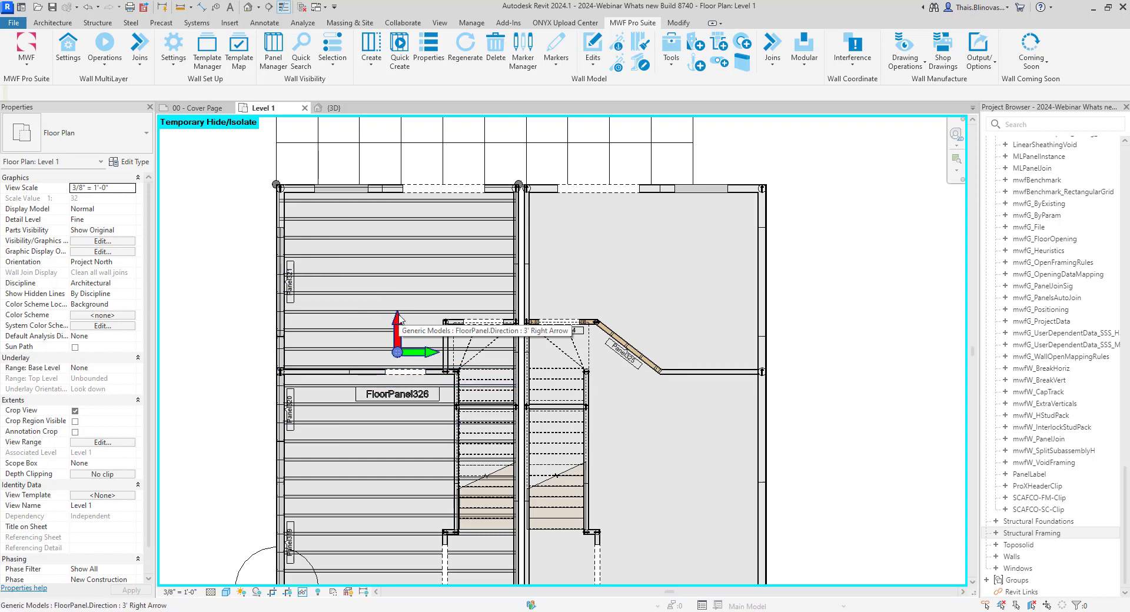
middle_drag(398, 317, 408, 413)
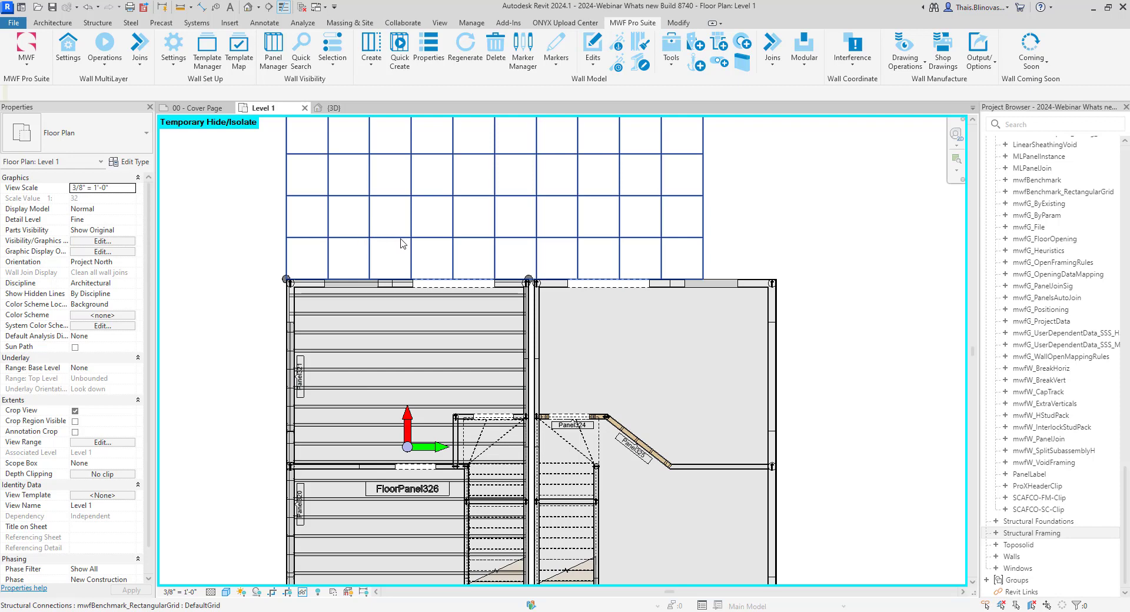
scroll(401, 275, down, 3)
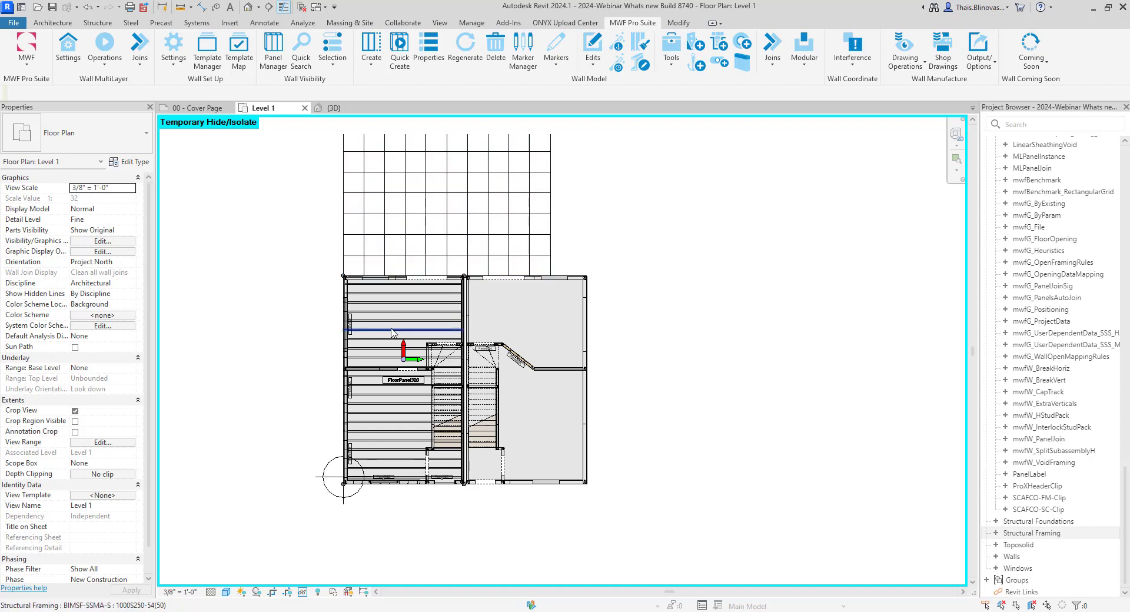
- Select a joist of FloorPanel326 in the left-hand unit and switch MWF to the Floor module
scroll(379, 336, up, 3)
click(377, 340)
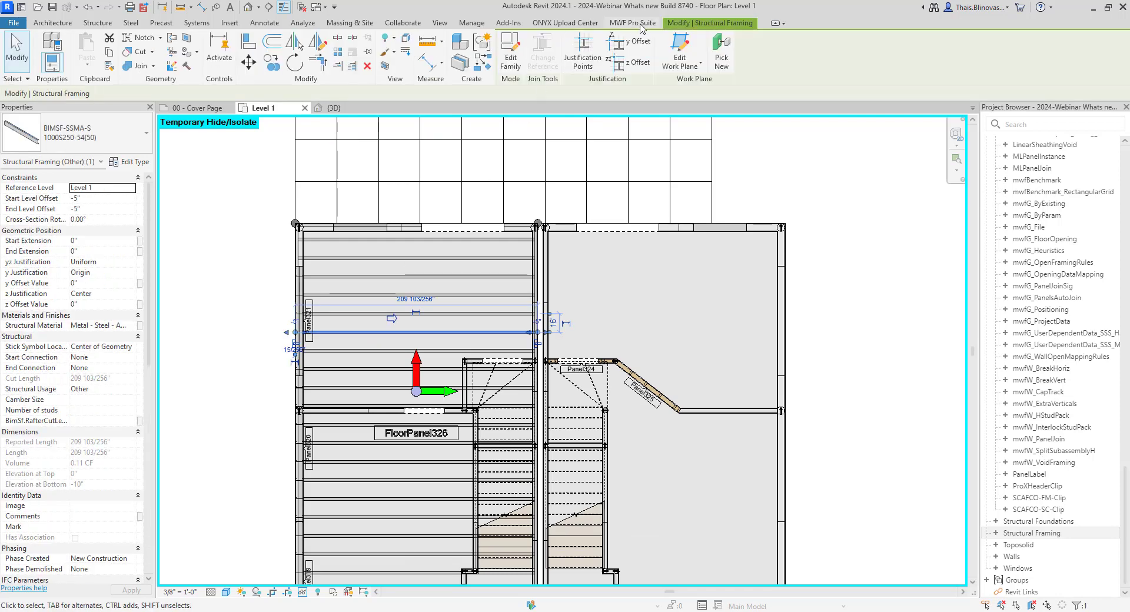
click(641, 24)
click(26, 50)
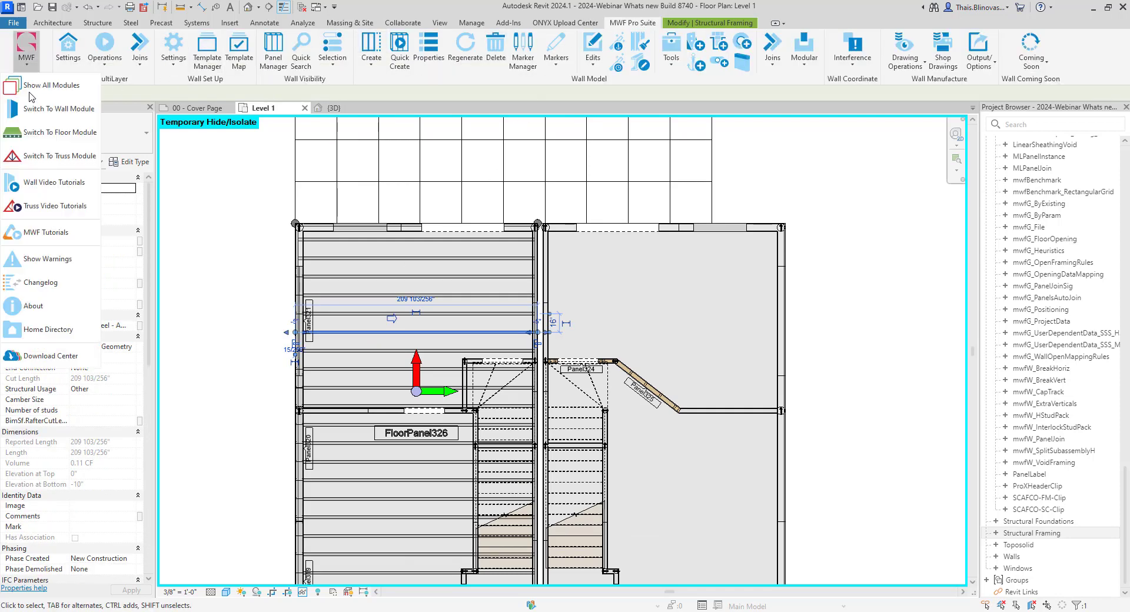
click(34, 131)
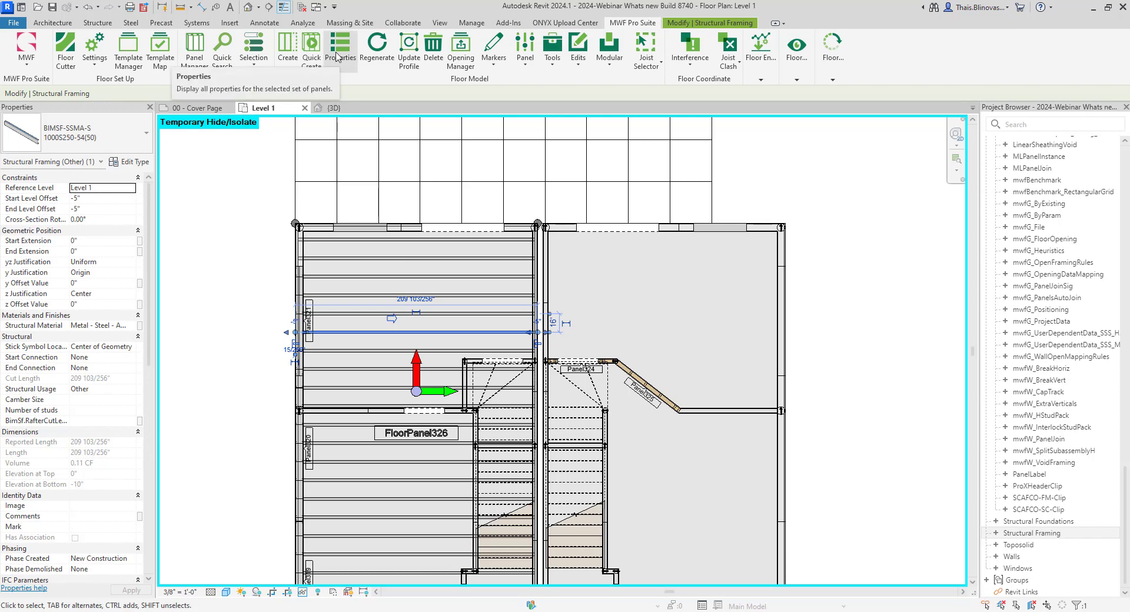
- Assign BMG1 as the spacing benchmark in FloorPanel326's position properties and apply it to reframe the panel
click(336, 56)
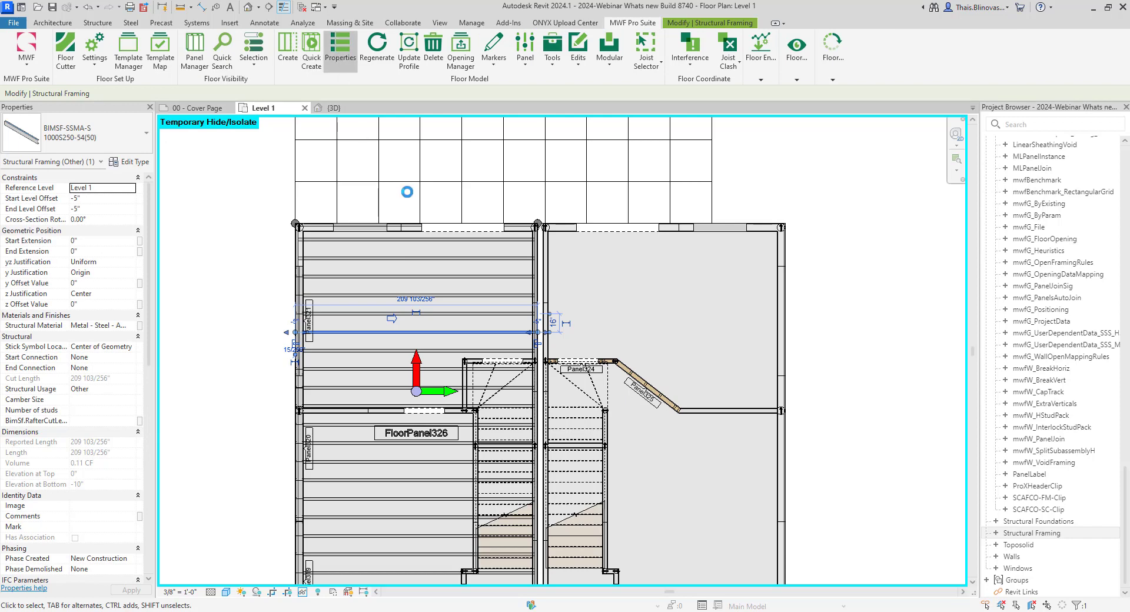
click(431, 219)
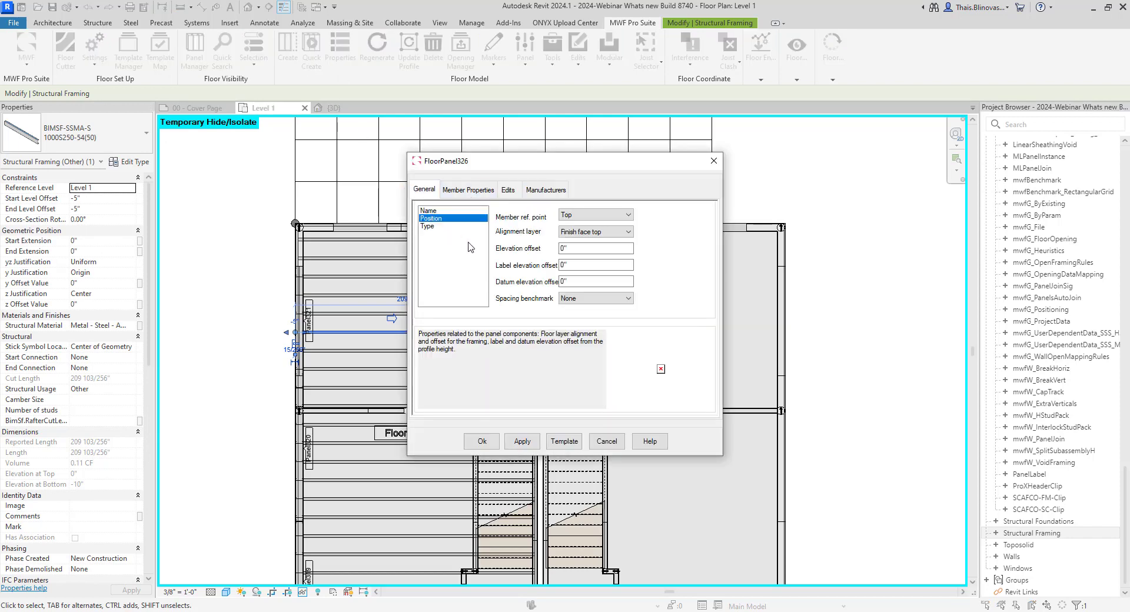
click(596, 300)
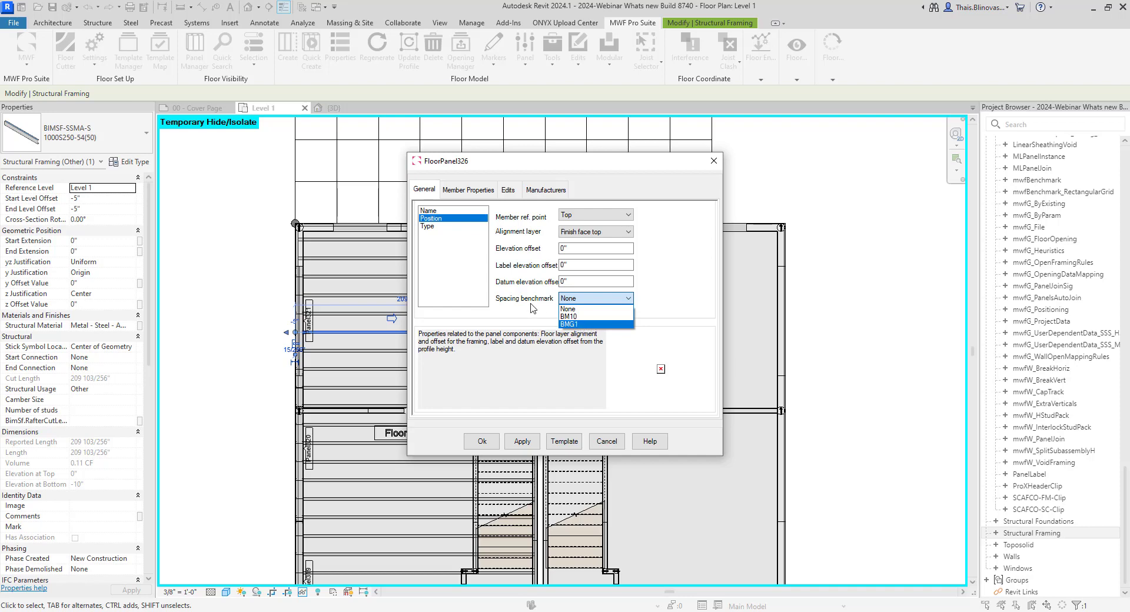
click(573, 324)
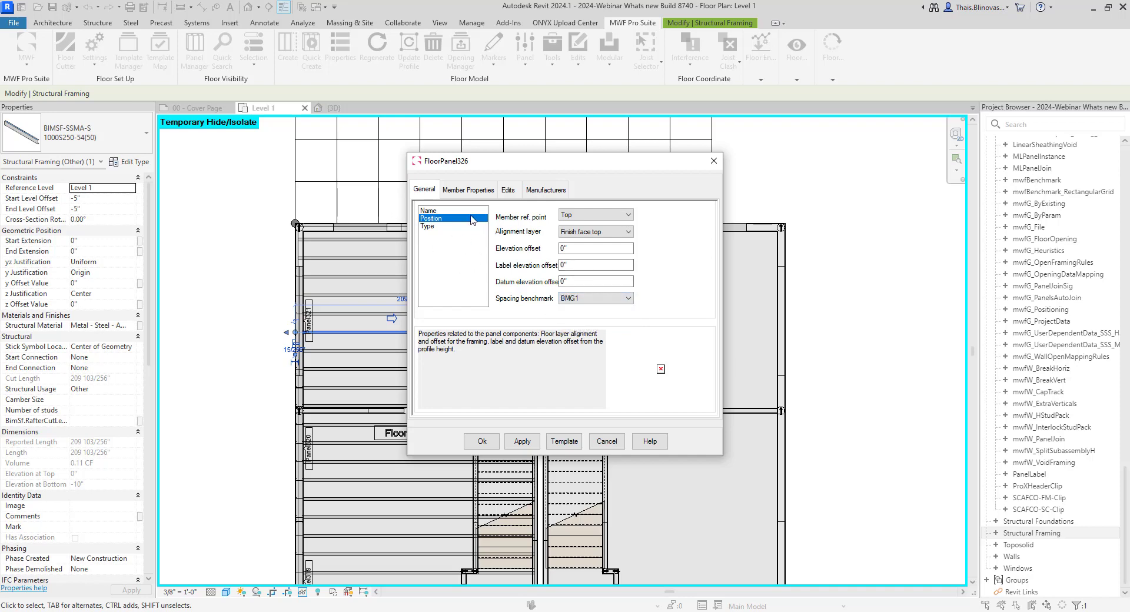
click(482, 442)
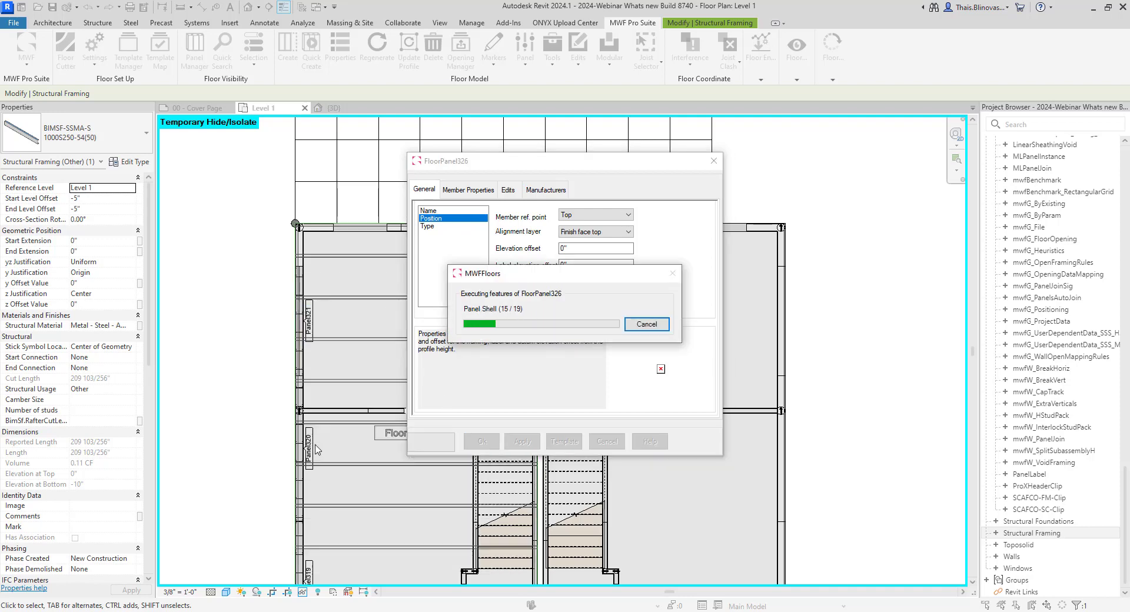
- Add an aligned dimension between the centerlines of the two uppermost spaced joists in the left-hand floor panel
middle_drag(353, 491, 365, 338)
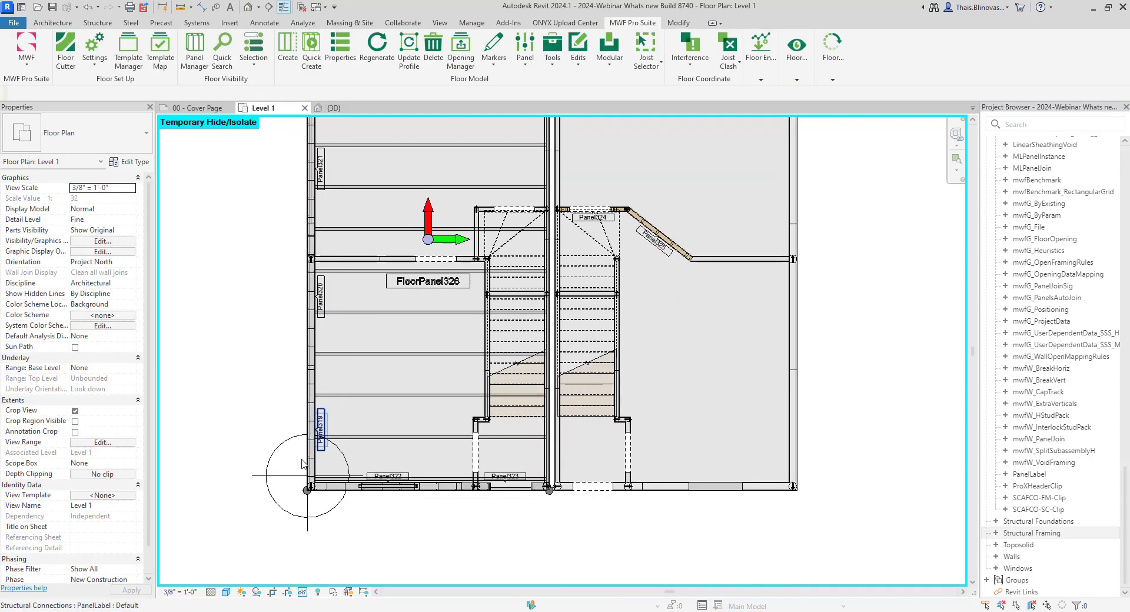
middle_drag(417, 198, 414, 450)
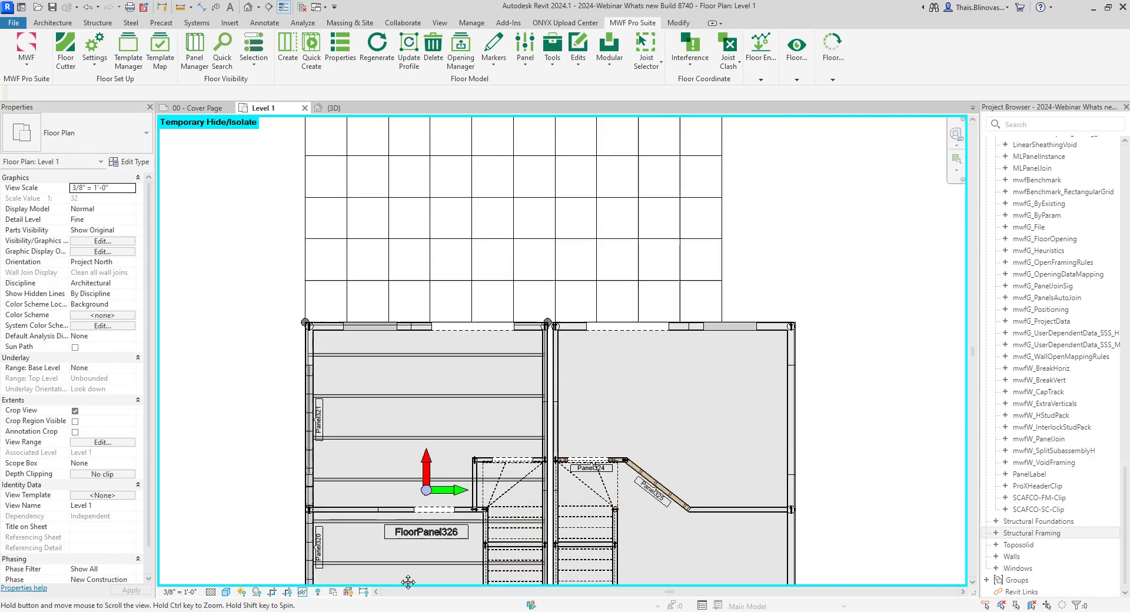
key(d)
key(i)
scroll(375, 421, up, 2)
scroll(391, 400, up, 2)
click(403, 384)
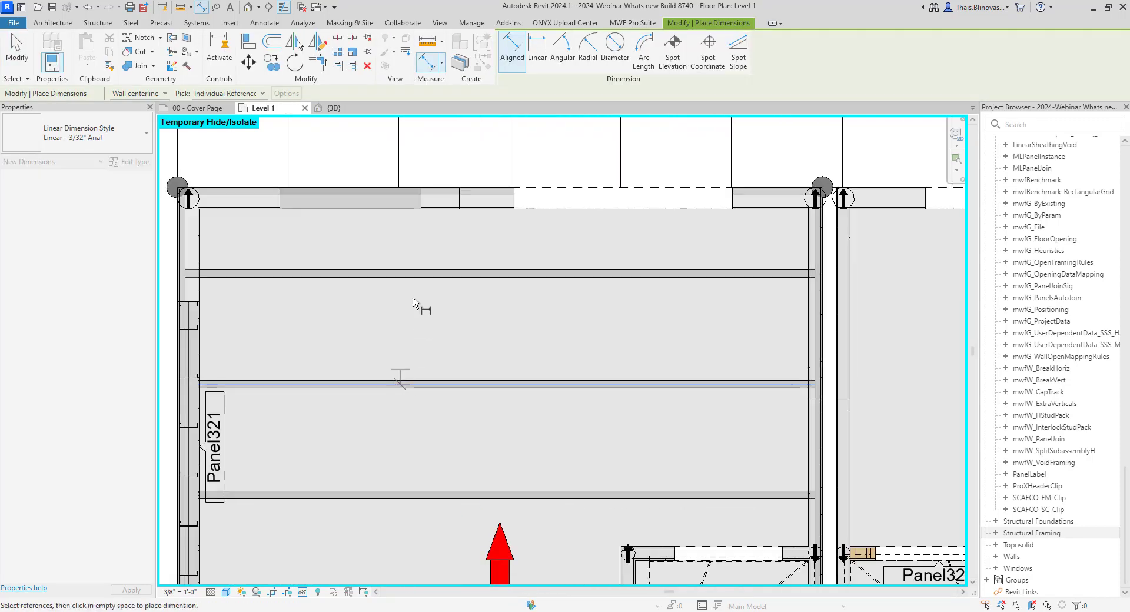
click(406, 273)
middle_drag(406, 280, 418, 367)
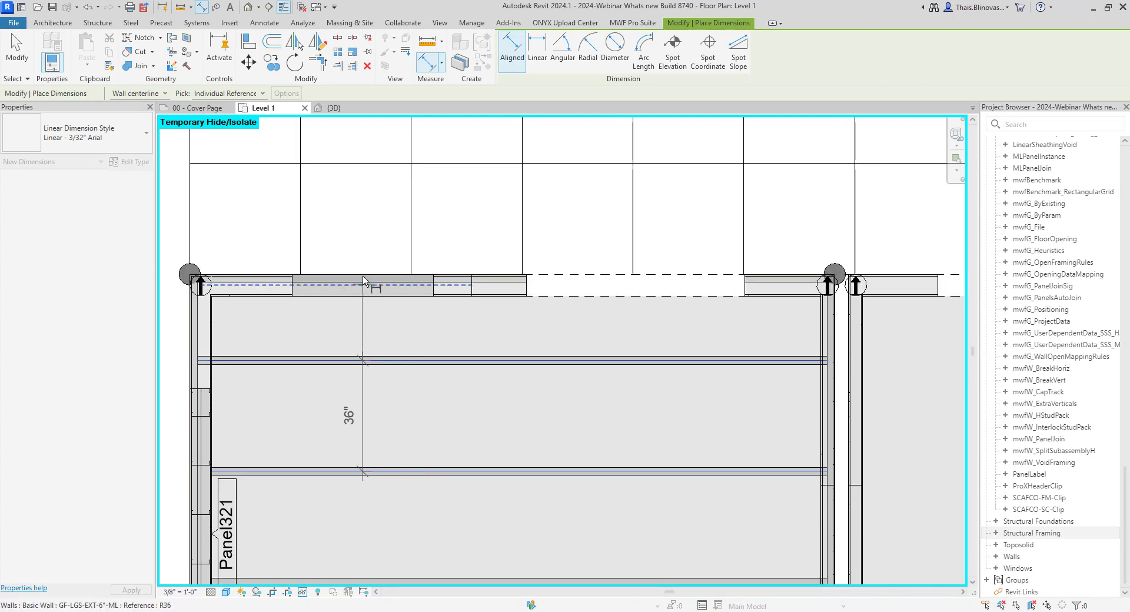
scroll(364, 251, down, 2)
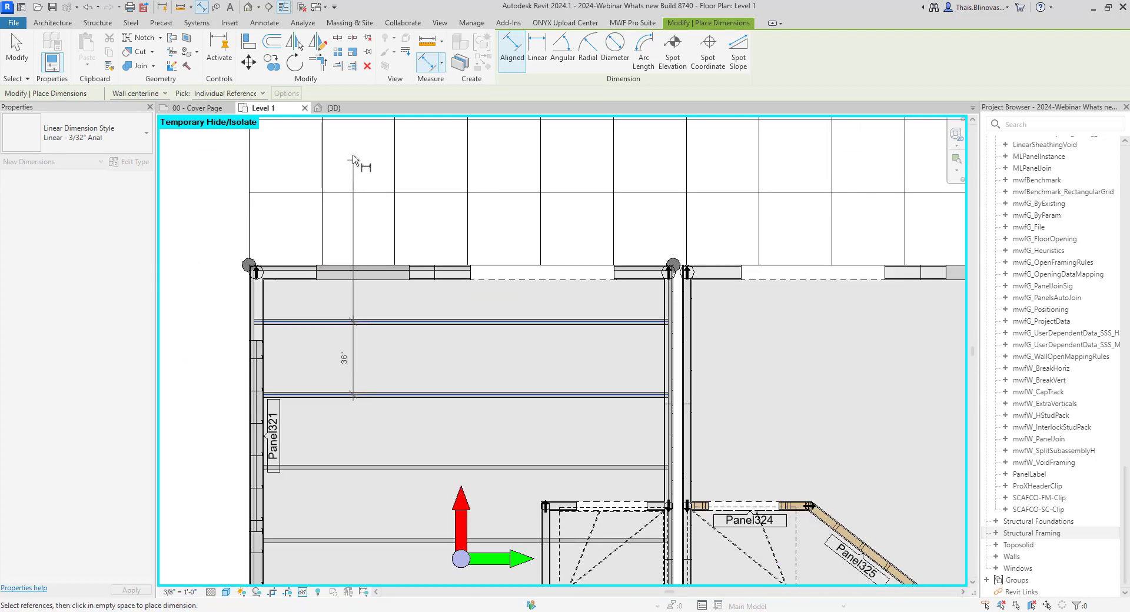
click(353, 306)
key(Escape)
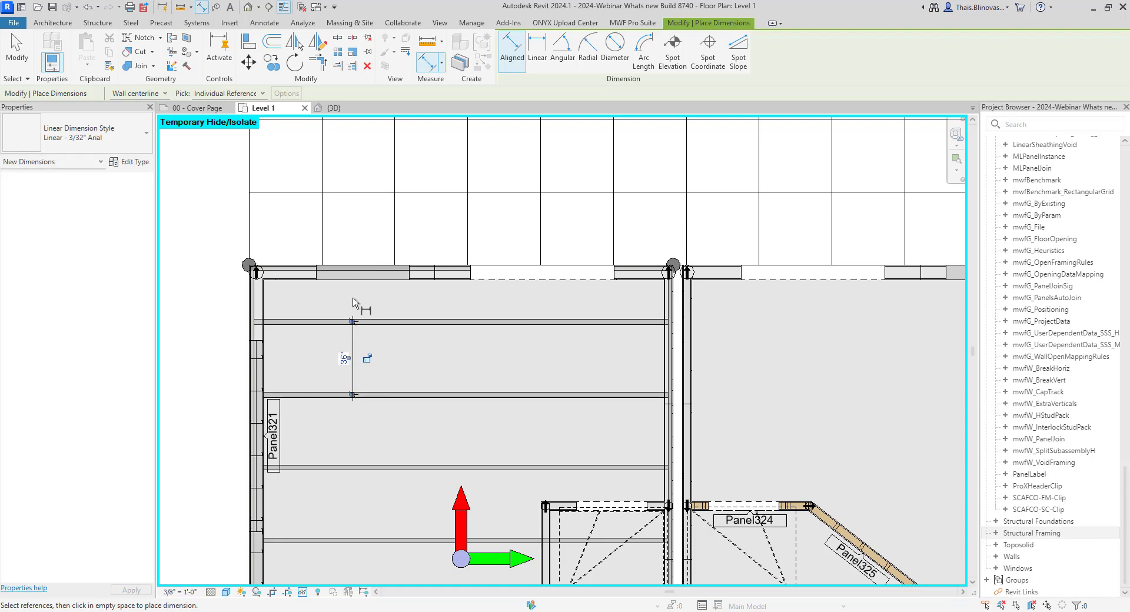
- Review the webinar bullet points on the 00 - Cover Page sheet and return to the Level 1 floor plan
scroll(389, 338, down, 1)
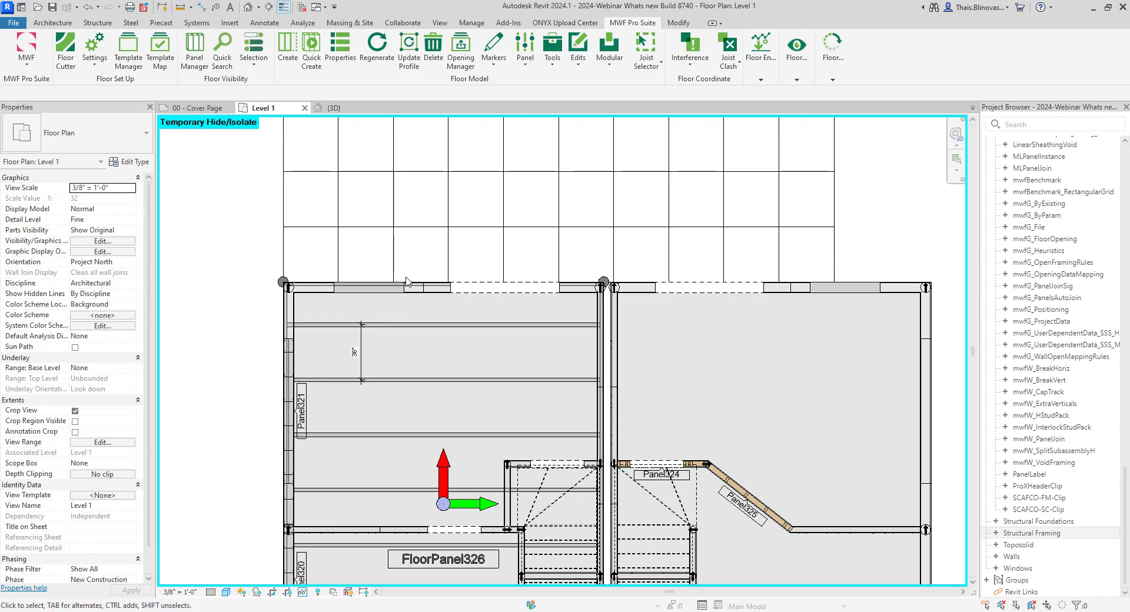
scroll(406, 281, down, 3)
middle_drag(462, 383, 425, 363)
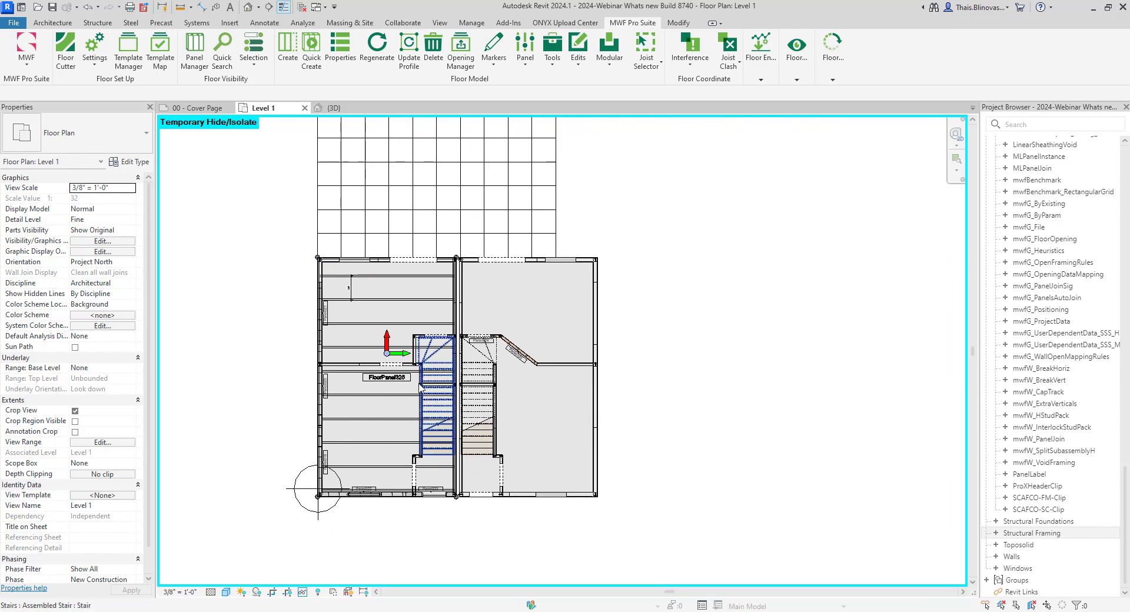
scroll(419, 383, up, 1)
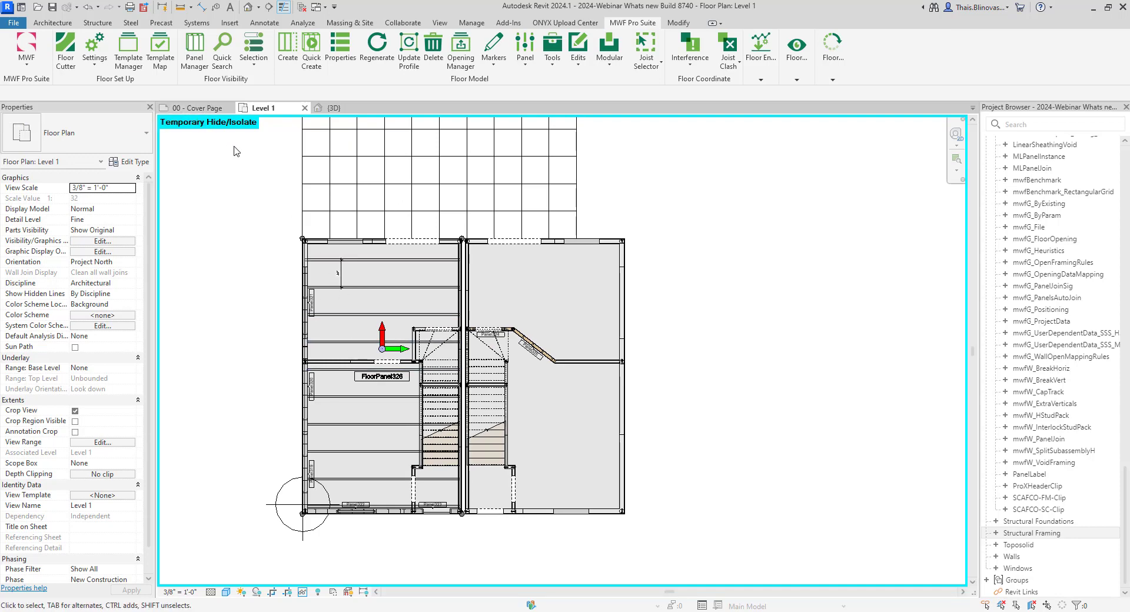
click(198, 107)
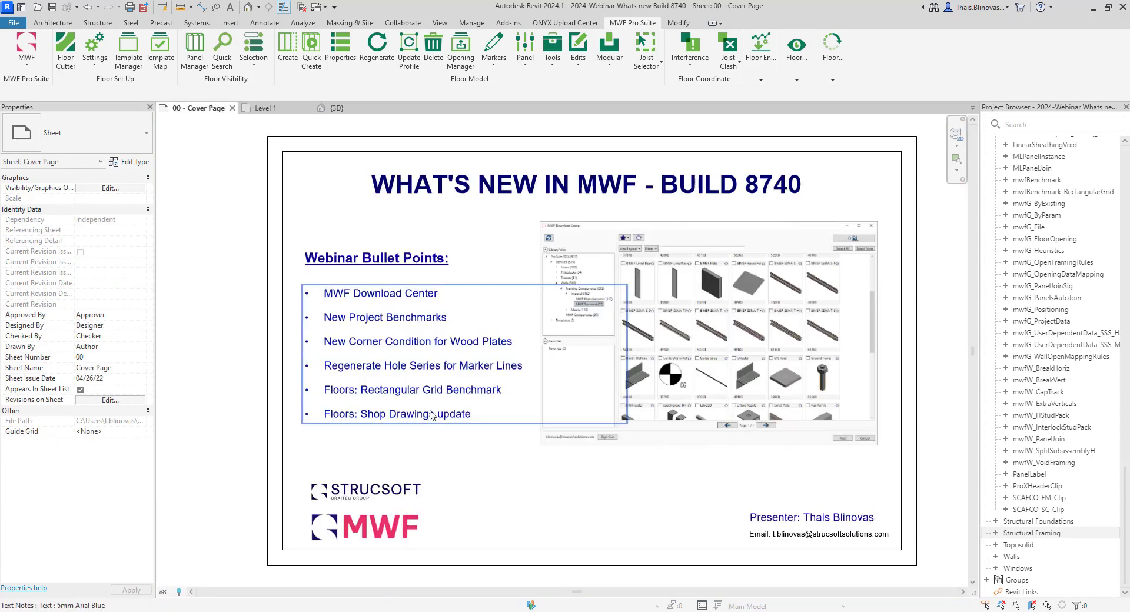
click(262, 108)
scroll(357, 420, up, 2)
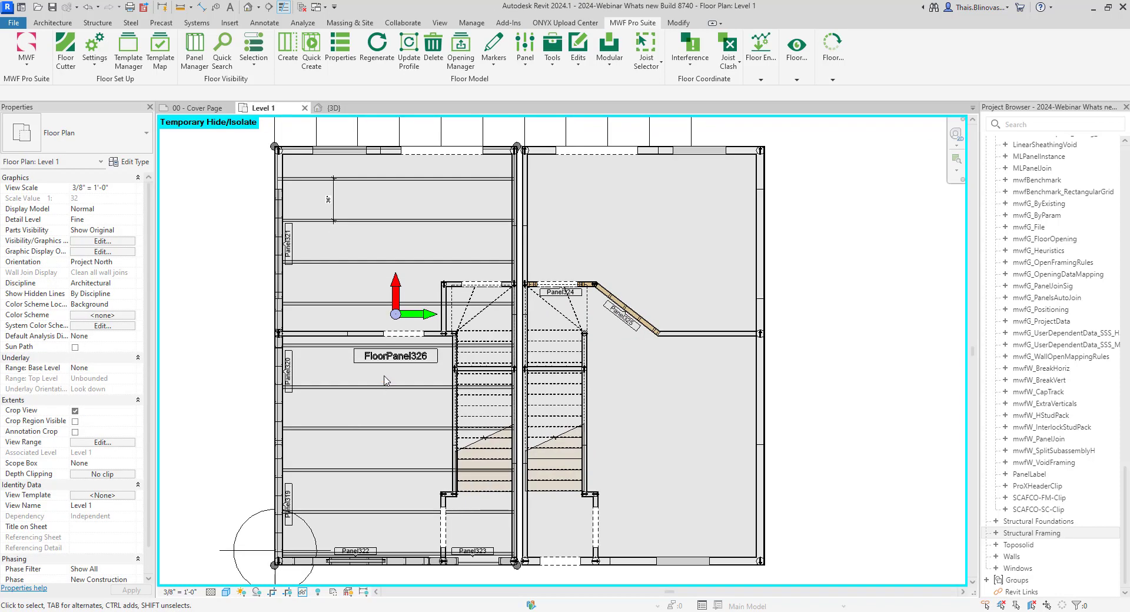
click(376, 390)
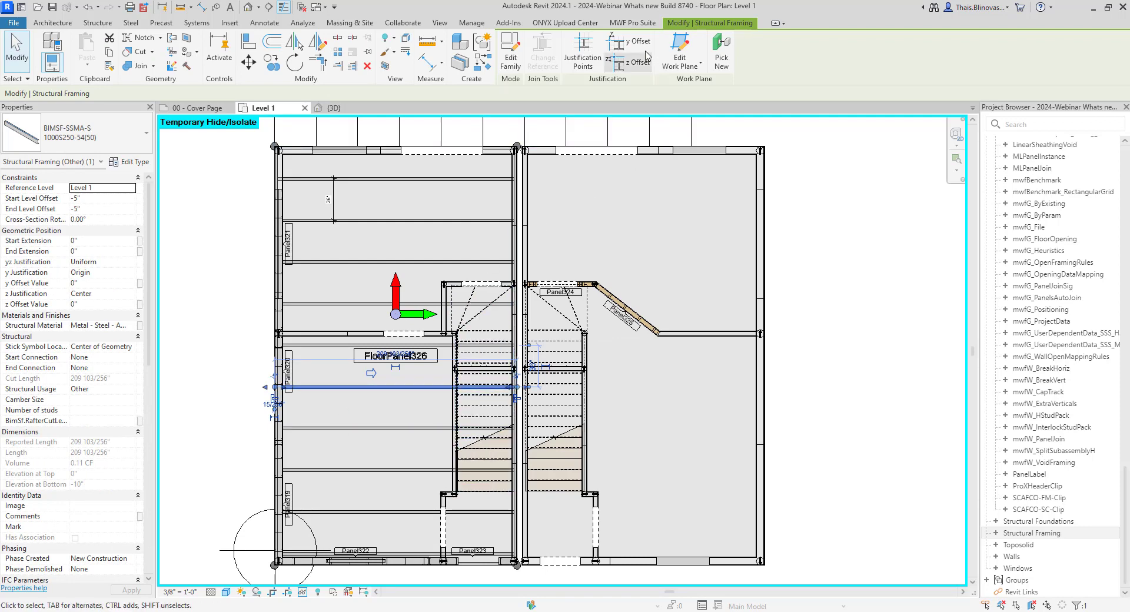
click(639, 23)
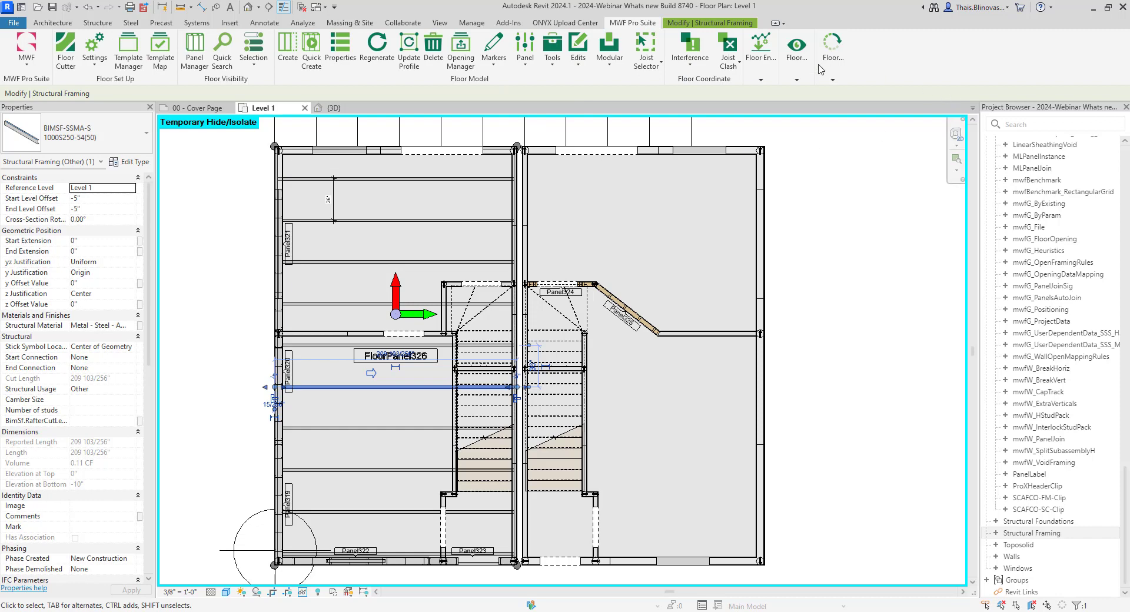
scroll(361, 374, up, 3)
click(361, 375)
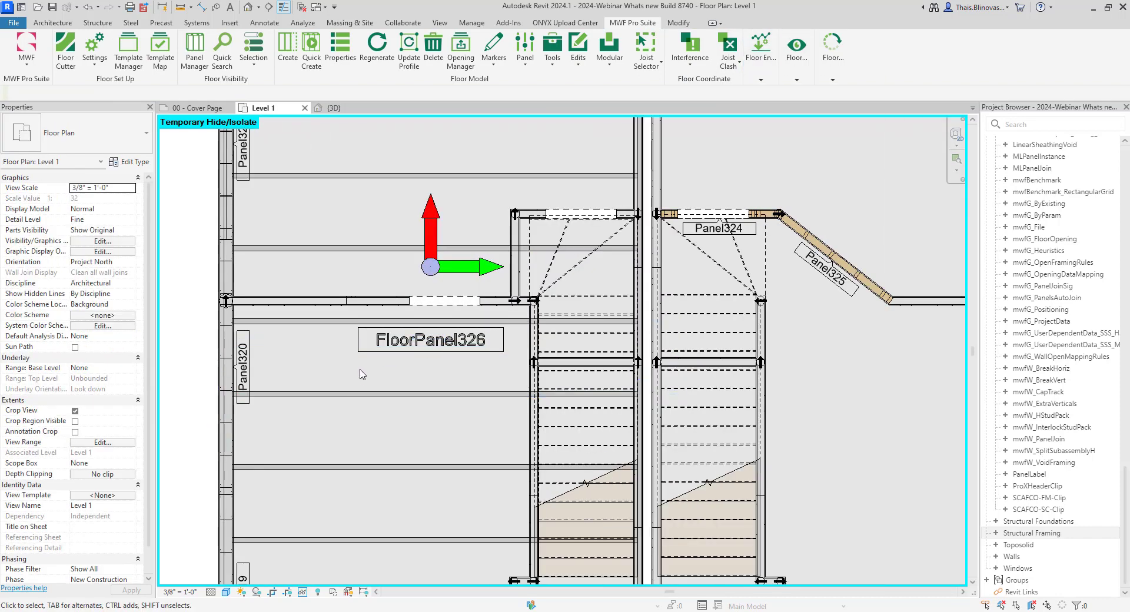
- Select the FloorPanel326 label and detach the Floor Manufacture tools as a floating palette over the plan
click(392, 355)
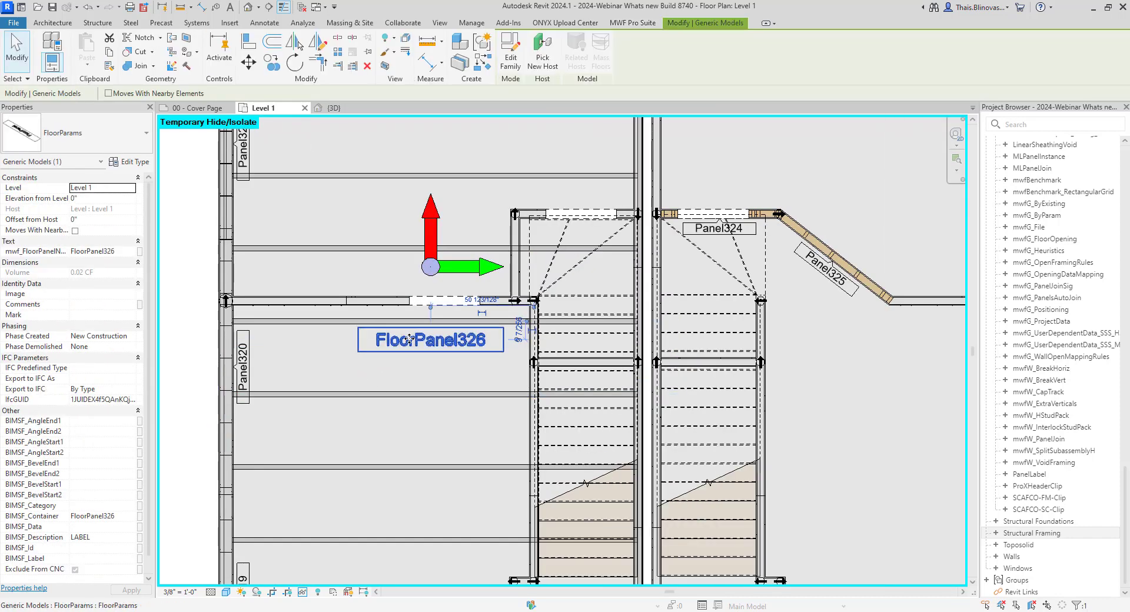
click(633, 23)
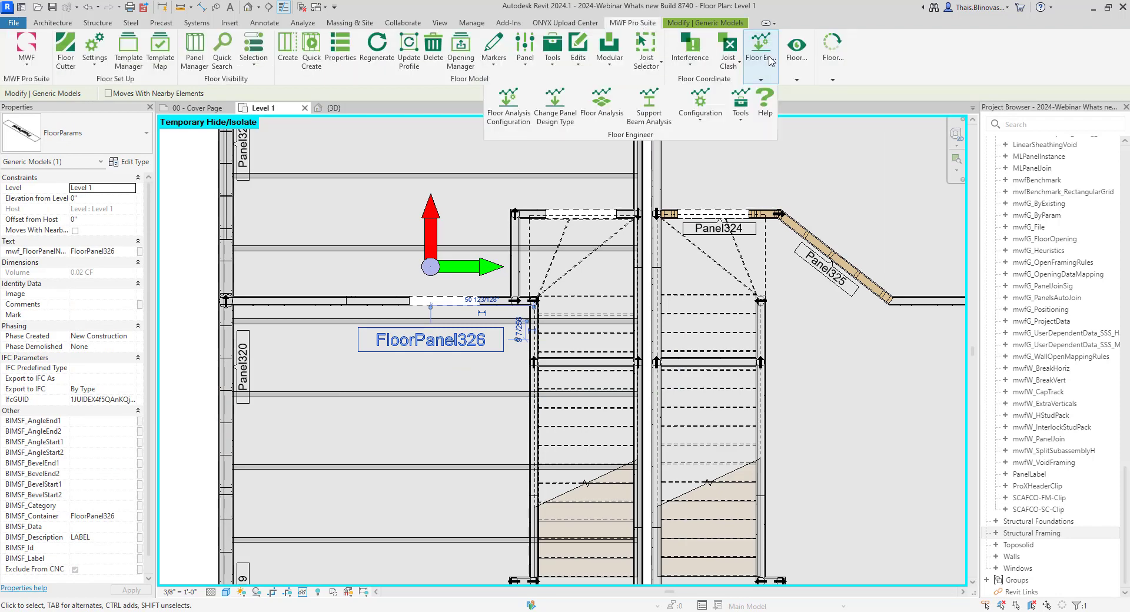
mouse_move(826, 55)
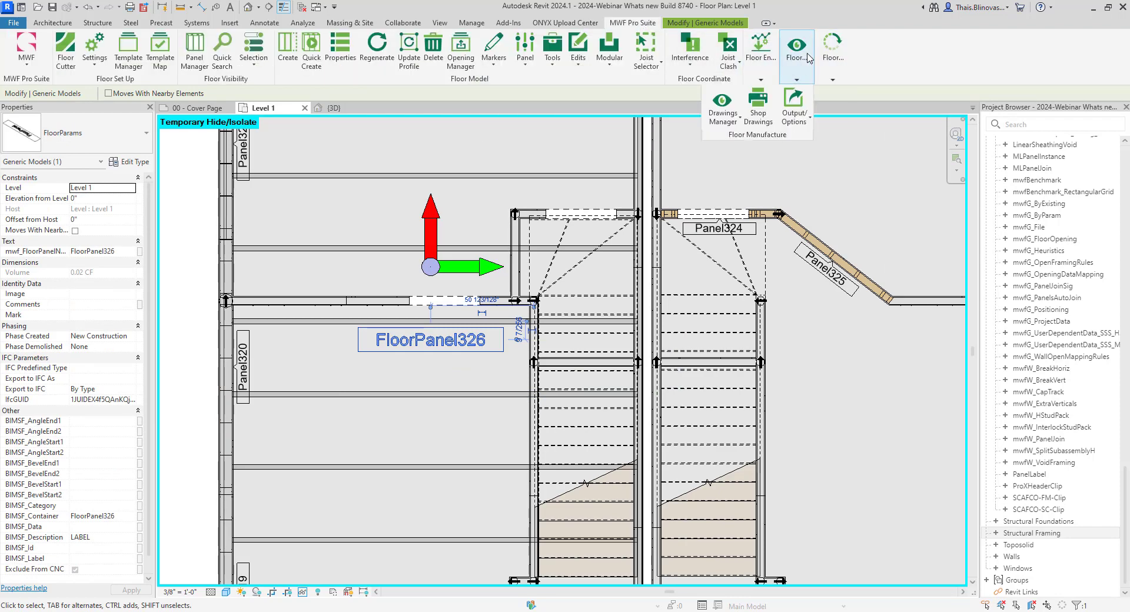
drag(800, 62, 700, 170)
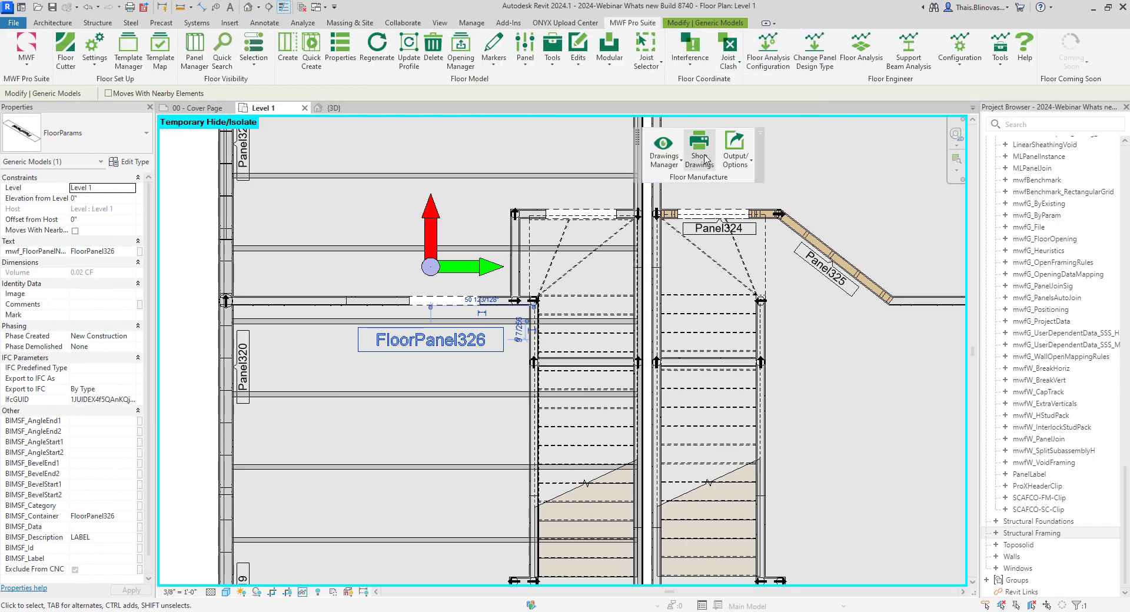
- Open the Floor Shops 11x17 (Default) drawing settings and set the layout directory to the Imperial floors' Sheet Layouts folder
click(669, 164)
click(639, 209)
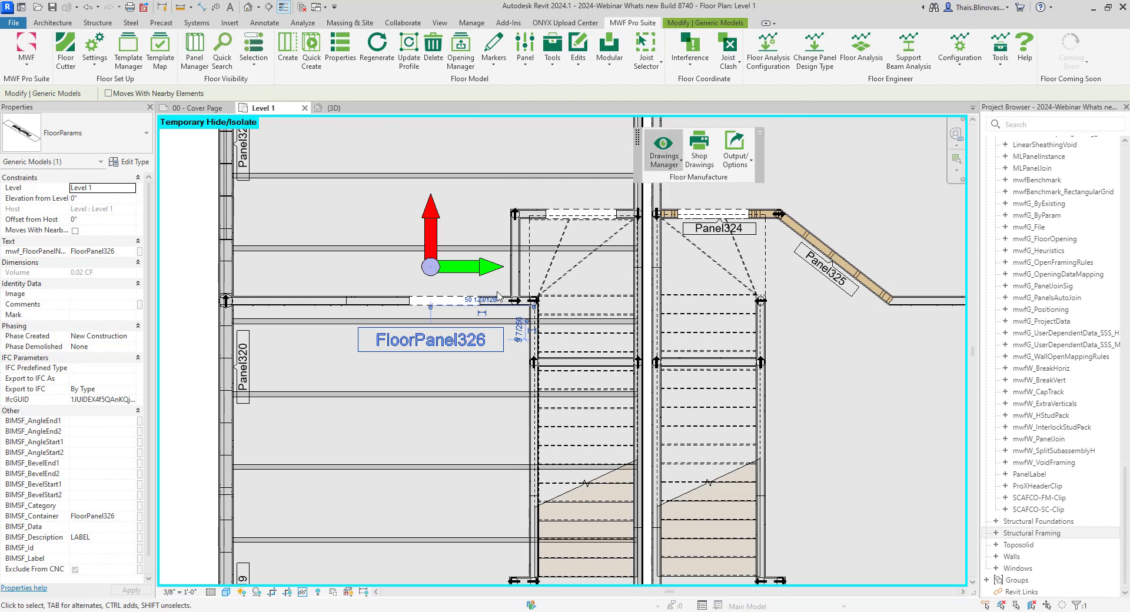
click(521, 246)
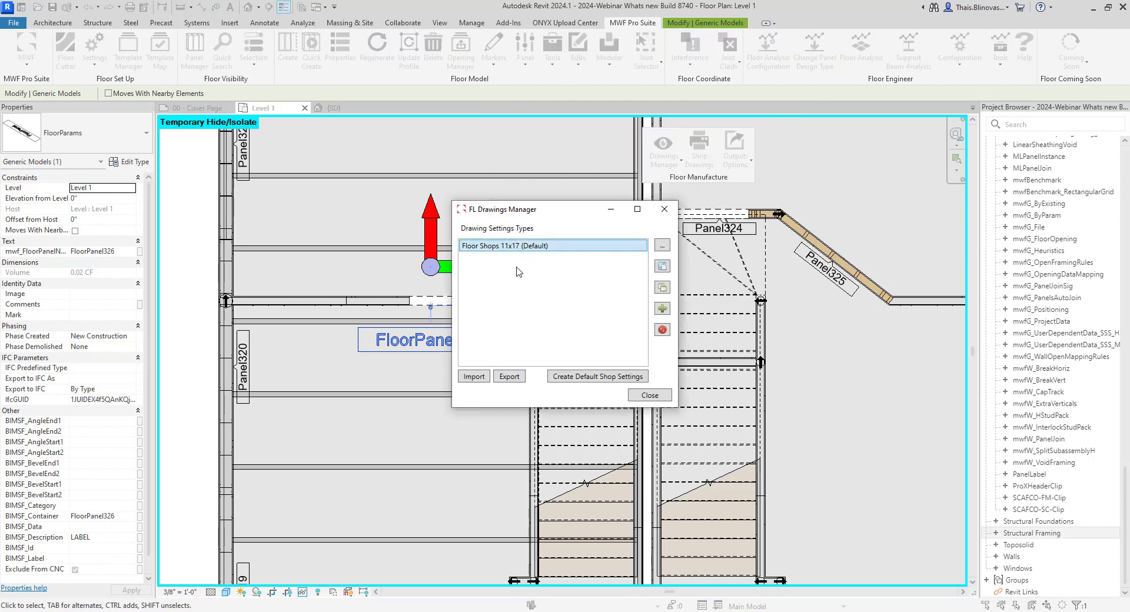
click(612, 325)
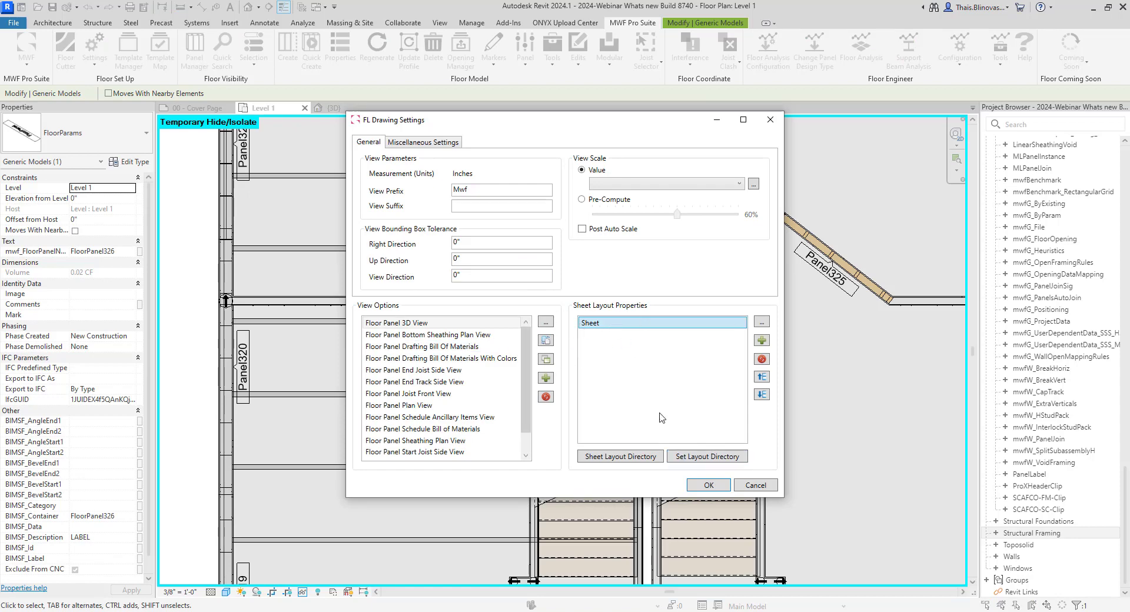
click(703, 458)
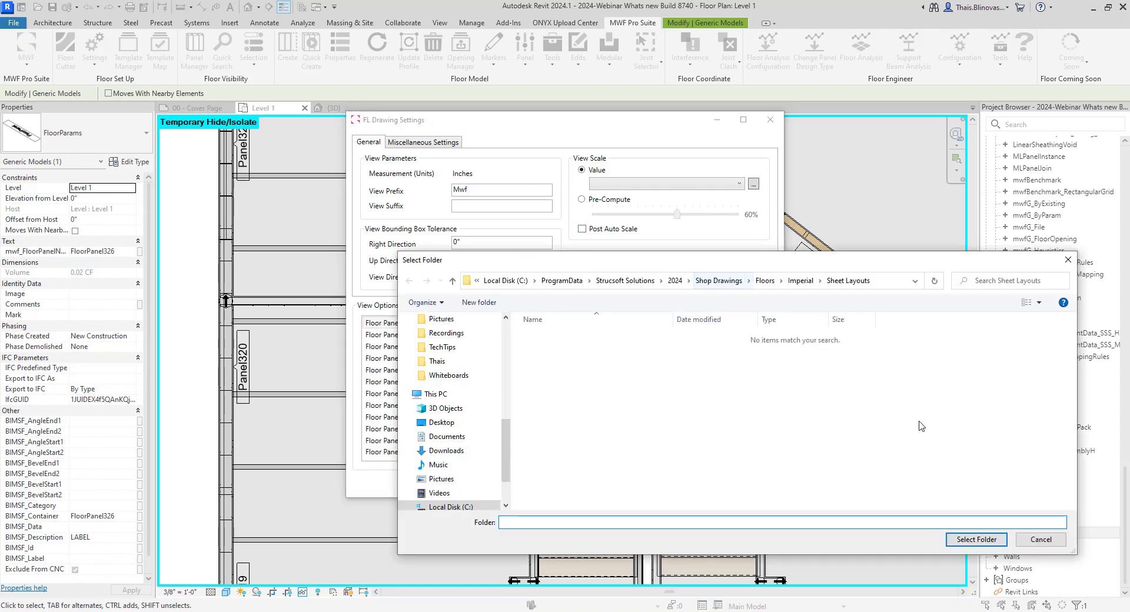
click(975, 540)
- Review and accept the MWF_Sheet_11x17 sheet layout's zone assignments, and save the floor drawing settings
double_click(600, 323)
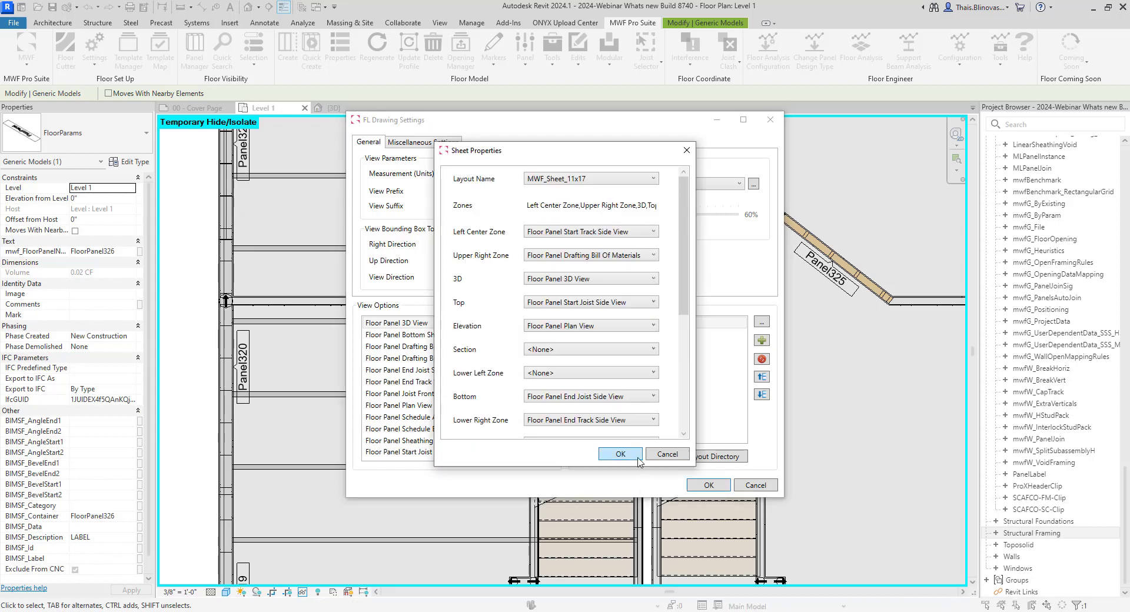
click(620, 454)
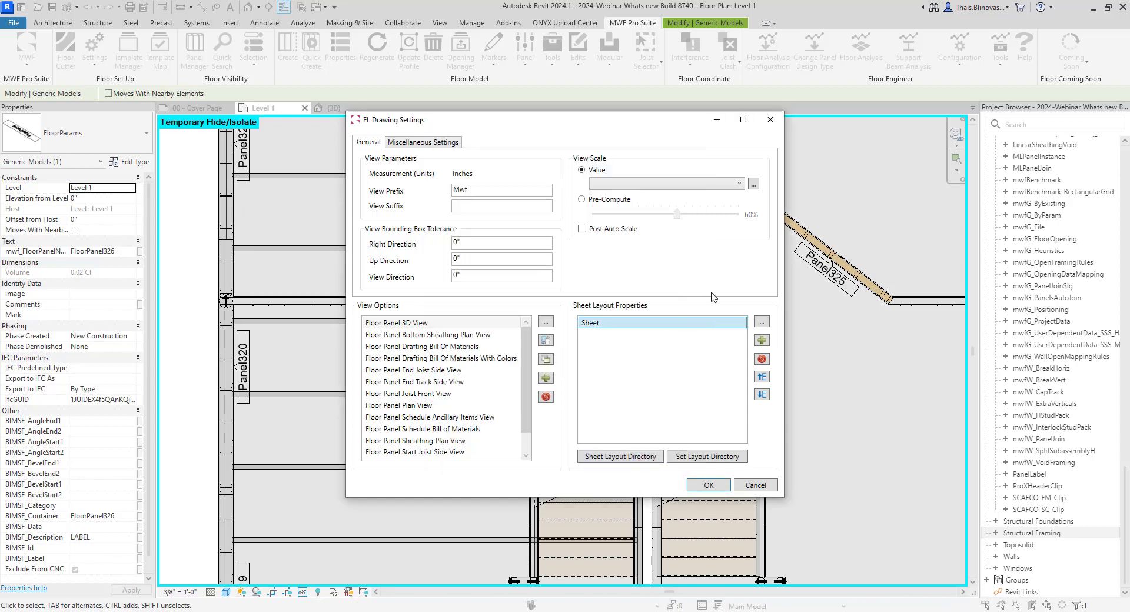
click(708, 486)
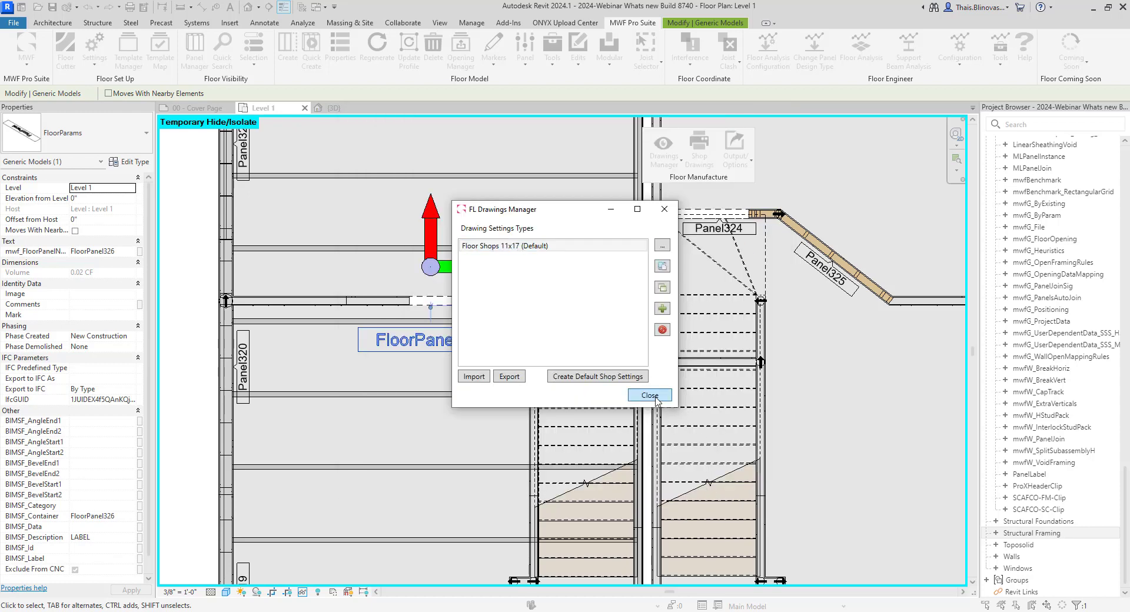
click(658, 405)
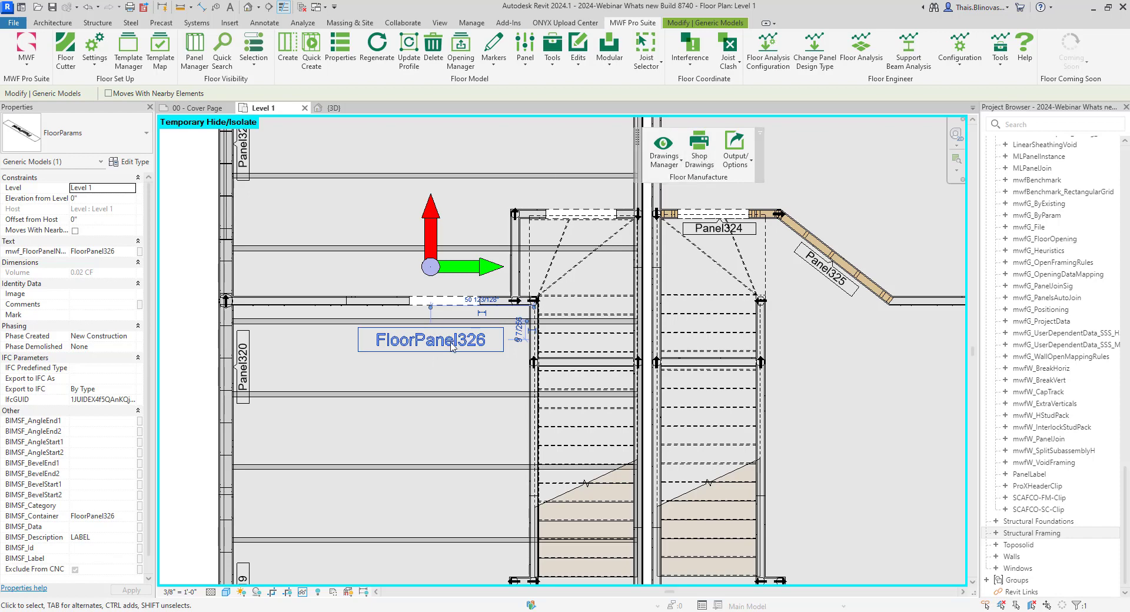
- Generate FloorPanel326's shop drawing with Floor Shops 11x17 (Default), overriding existing drawings, and open its sheet
click(696, 153)
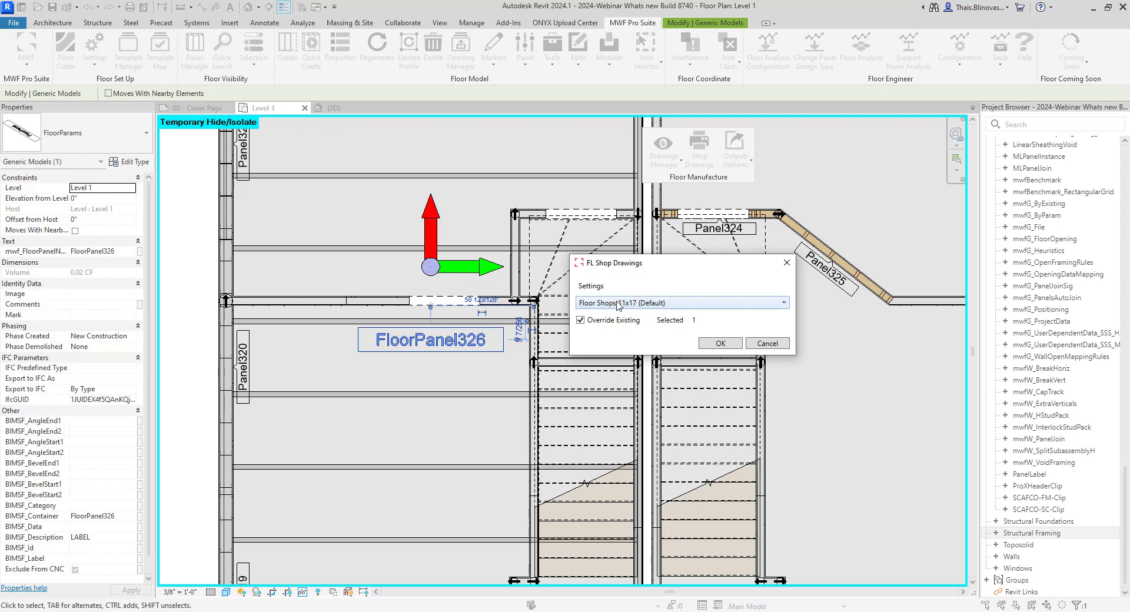
click(720, 343)
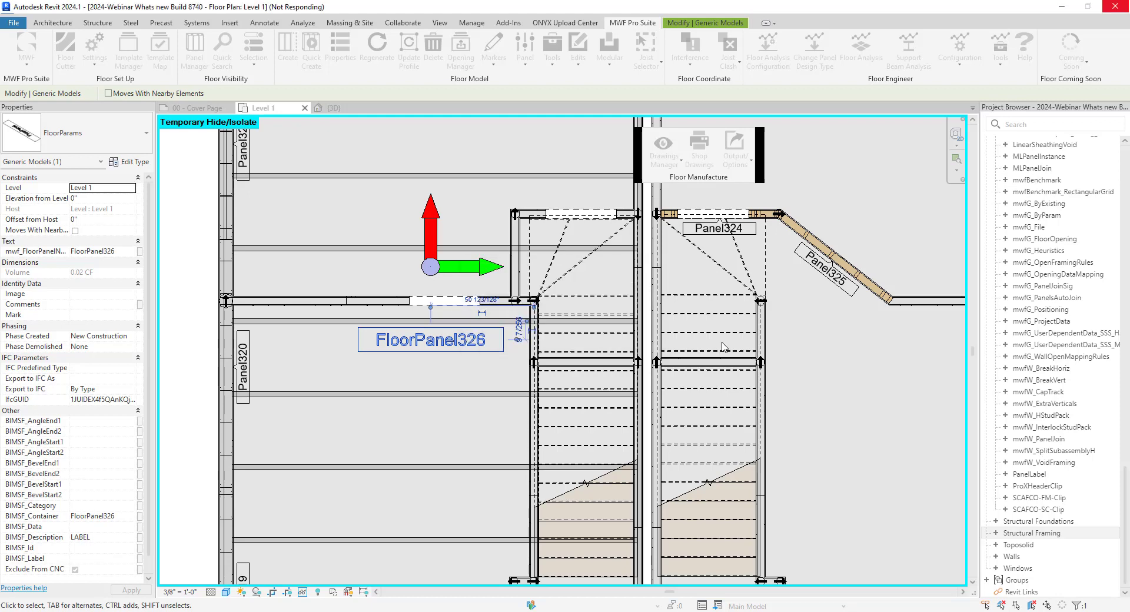
scroll(1001, 301, up, 15)
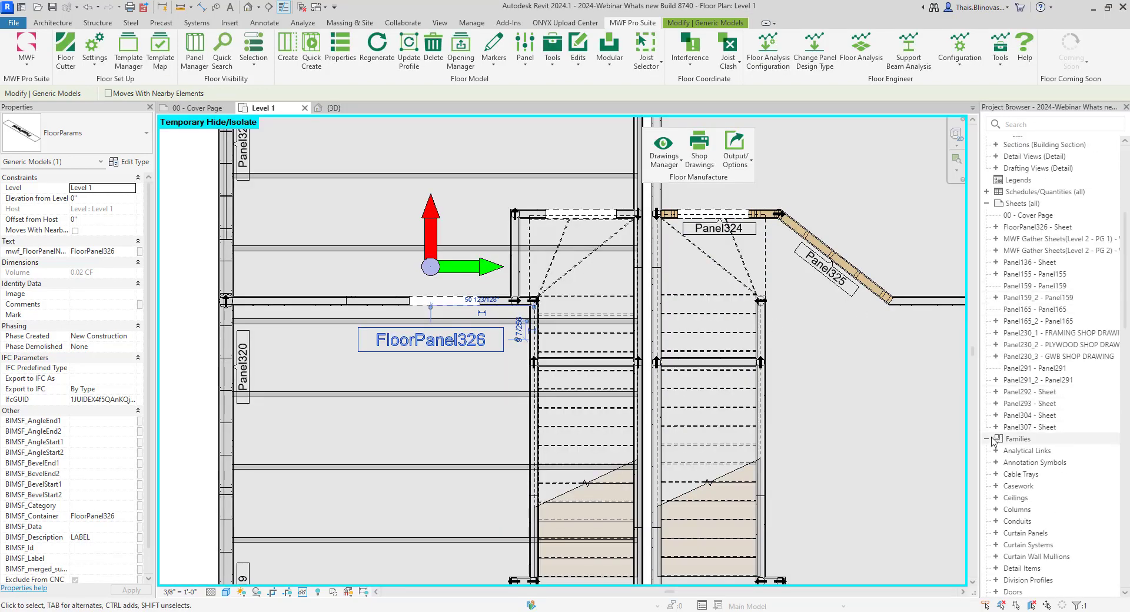
double_click(1000, 438)
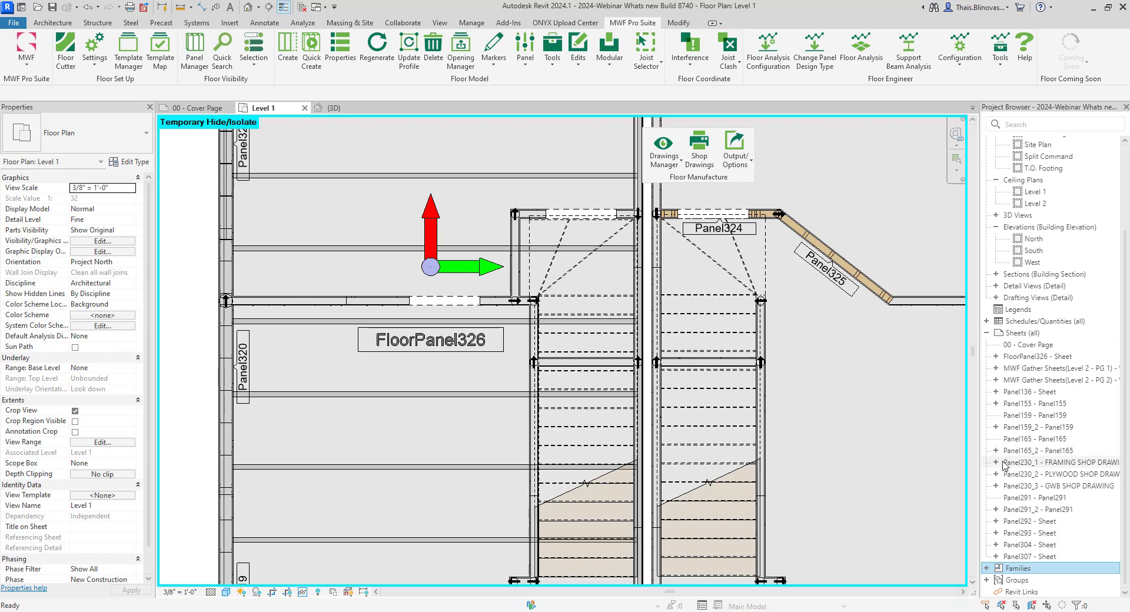
double_click(1027, 357)
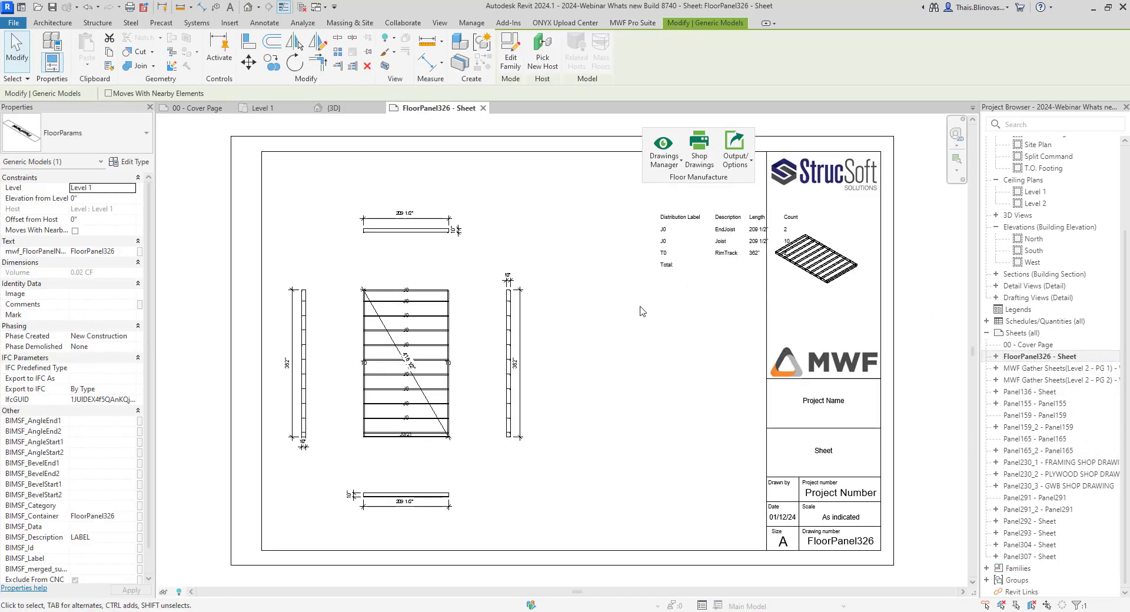
- Move the bill of materials viewport clear of the 3D view and title block, and close the FloorPanel326 sheet
click(696, 277)
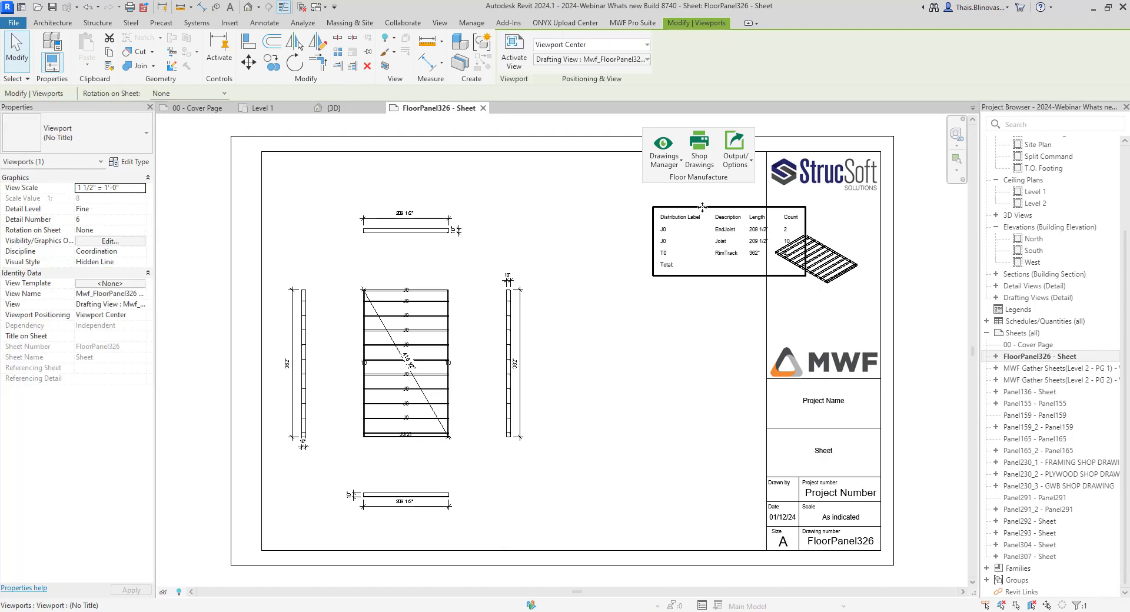
drag(702, 207, 646, 207)
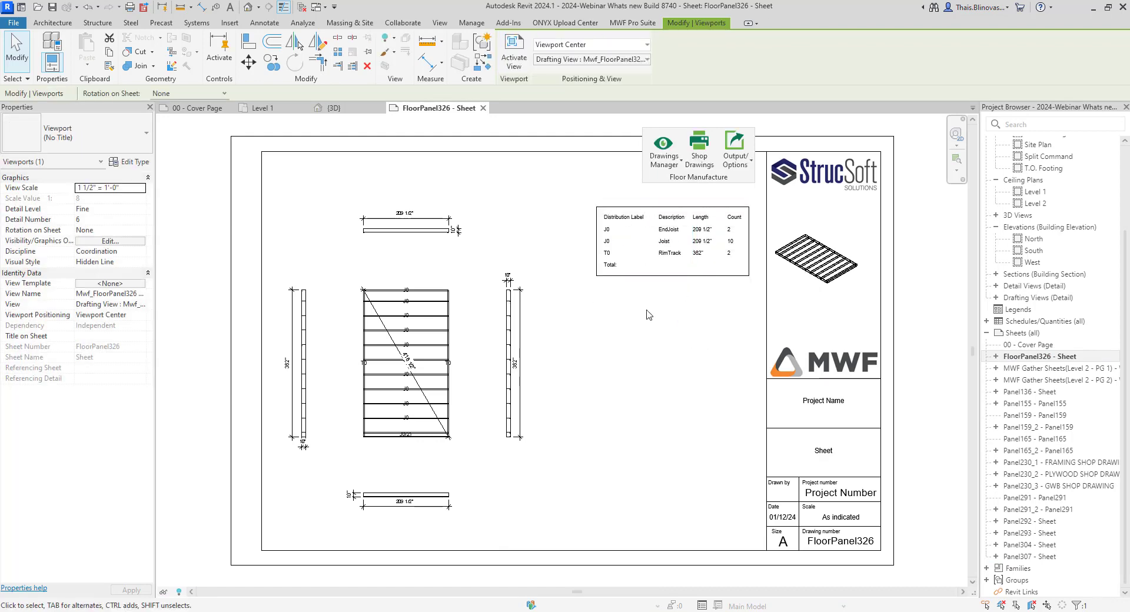
click(483, 109)
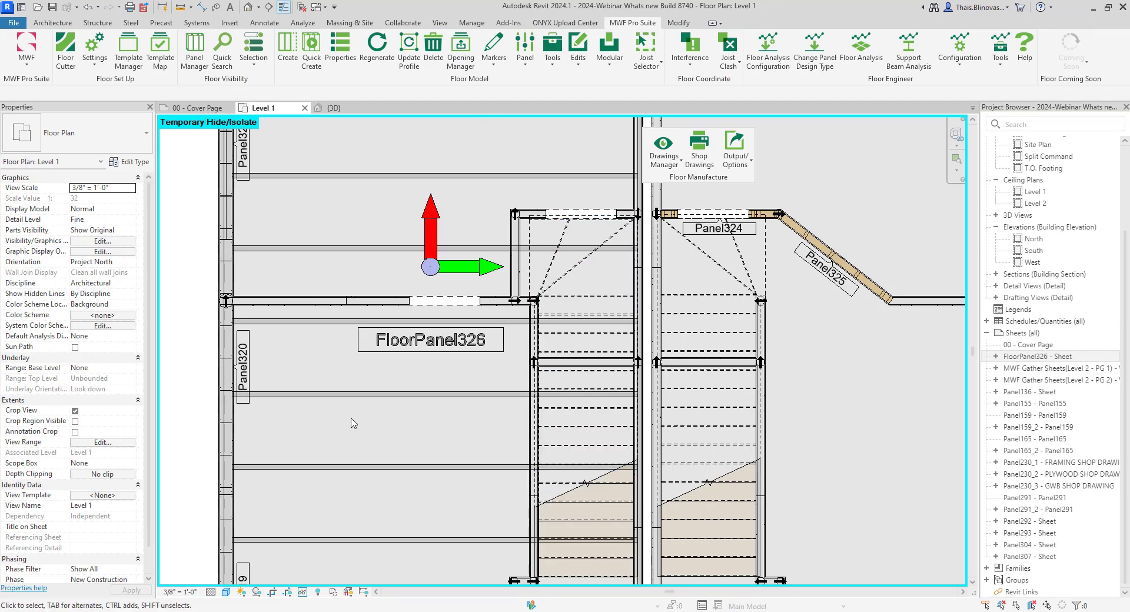
scroll(353, 423, down, 3)
scroll(353, 423, up, 2)
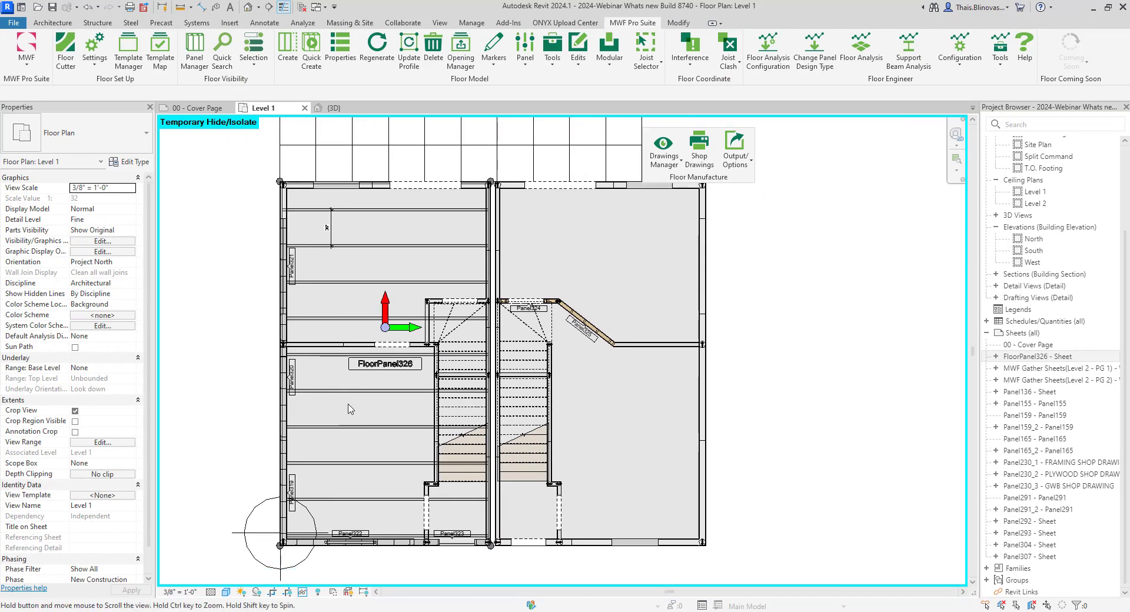